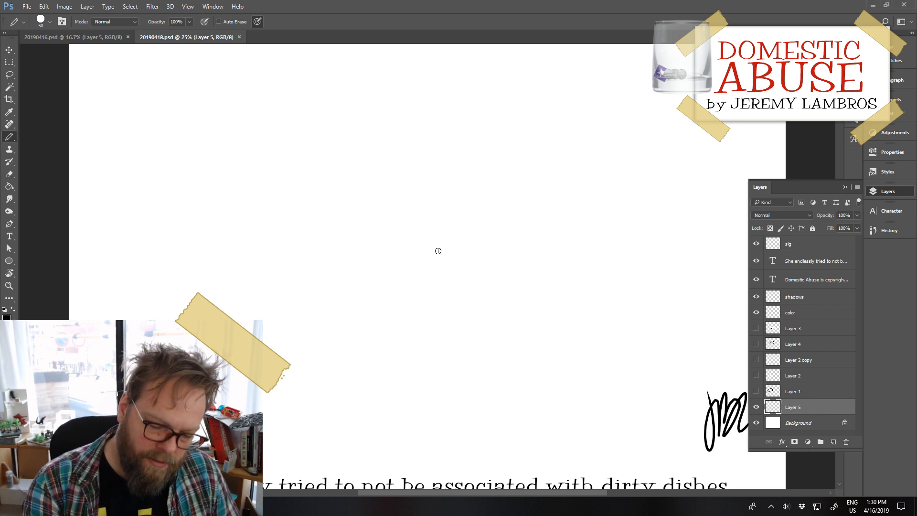
pyautogui.moveTo(430, 240)
pyautogui.mouseDown()
pyautogui.moveTo(403, 310)
pyautogui.moveTo(492, 371)
pyautogui.moveTo(537, 344)
pyautogui.mouseUp()
pyautogui.hotkey('ctrl', 'z')
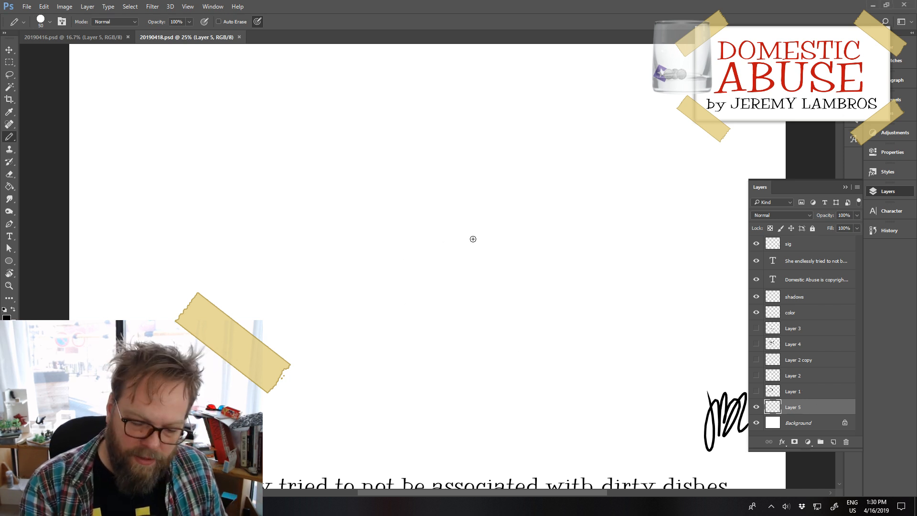
pyautogui.moveTo(432, 234)
pyautogui.mouseDown()
pyautogui.moveTo(428, 362)
pyautogui.moveTo(443, 377)
pyautogui.moveTo(586, 400)
pyautogui.moveTo(630, 325)
pyautogui.mouseUp()
pyautogui.hotkey('ctrl', 'z')
# Step: Draw the jug's left side and base on Layer 5 as one Pencil stroke, starting with a short slanted left shoulder
pyautogui.moveTo(432, 188)
pyautogui.mouseDown()
pyautogui.moveTo(400, 206)
pyautogui.moveTo(411, 354)
pyautogui.moveTo(577, 376)
pyautogui.mouseUp()
pyautogui.moveTo(572, 184)
pyautogui.mouseDown()
pyautogui.moveTo(607, 200)
pyautogui.moveTo(608, 308)
pyautogui.mouseUp()
pyautogui.hotkey('ctrl', 'z')
pyautogui.moveTo(557, 182)
pyautogui.mouseDown()
pyautogui.moveTo(583, 188)
pyautogui.moveTo(596, 208)
pyautogui.moveTo(605, 305)
pyautogui.mouseUp()
pyautogui.hotkey('ctrl', 'z')
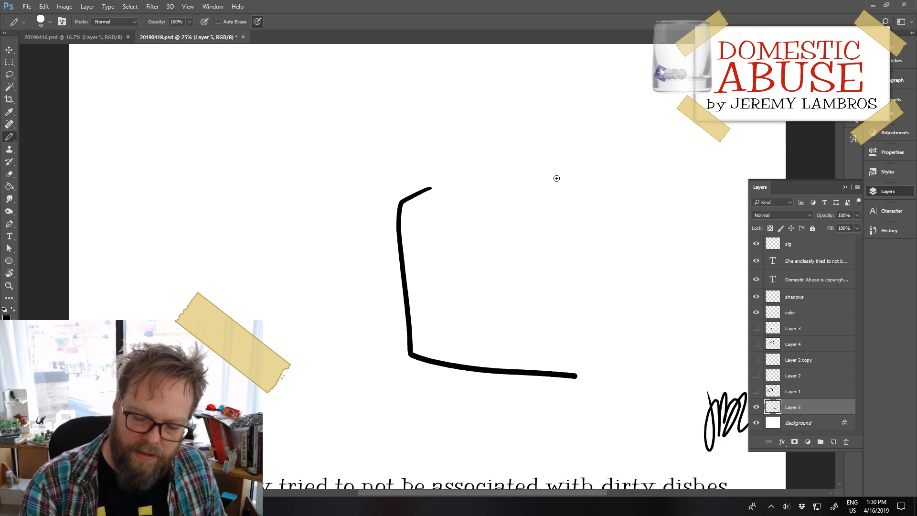
pyautogui.moveTo(553, 178)
pyautogui.mouseDown()
pyautogui.moveTo(571, 182)
pyautogui.moveTo(589, 210)
pyautogui.moveTo(581, 299)
pyautogui.mouseUp()
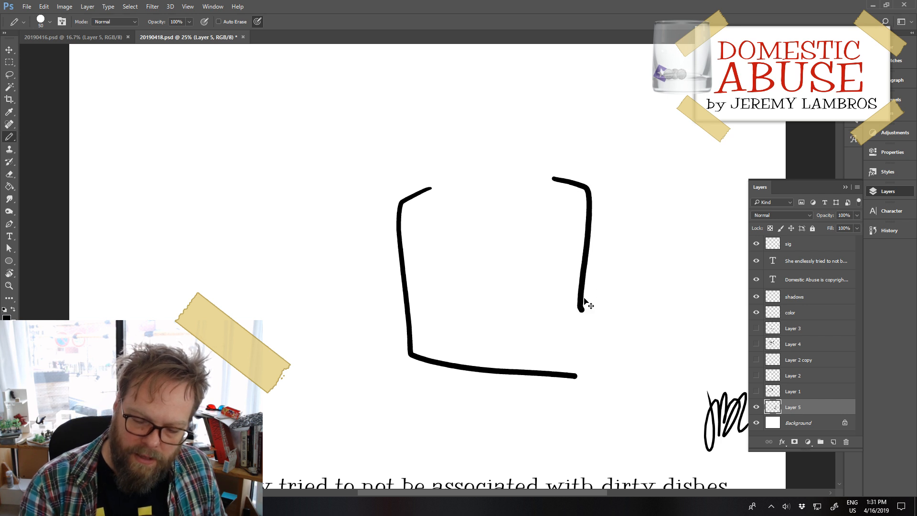
pyautogui.hotkey('ctrl', 'z')
pyautogui.moveTo(557, 178)
pyautogui.mouseDown()
pyautogui.moveTo(590, 196)
pyautogui.moveTo(593, 293)
pyautogui.mouseUp()
pyautogui.hotkey('ctrl', 'z')
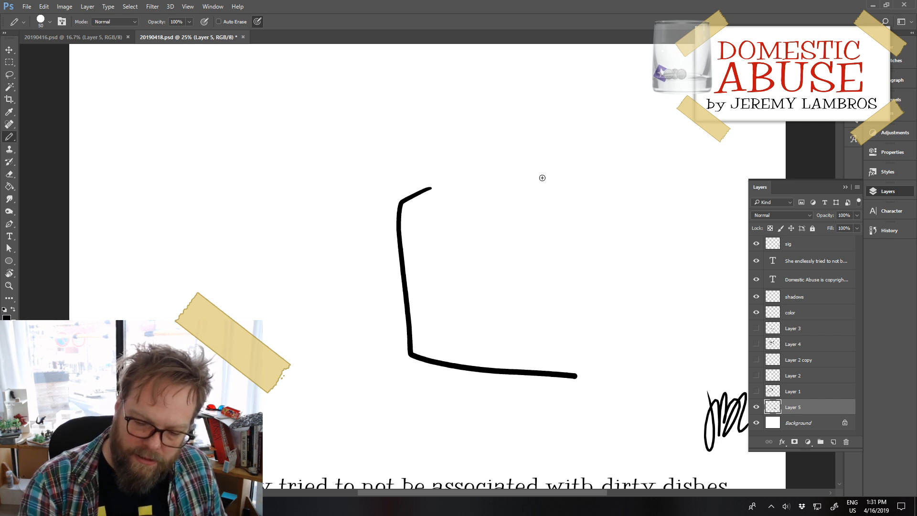
# Step: Draw the jug's right shoulder and side with a notch below the grip, closing the outline at the base, and add a narrow handle opening
pyautogui.moveTo(540, 178)
pyautogui.mouseDown()
pyautogui.moveTo(588, 200)
pyautogui.moveTo(595, 345)
pyautogui.moveTo(570, 379)
pyautogui.mouseUp()
pyautogui.moveTo(541, 208)
pyautogui.mouseDown()
pyautogui.moveTo(572, 222)
pyautogui.moveTo(567, 297)
pyautogui.mouseUp()
pyautogui.moveTo(543, 211)
pyautogui.mouseDown()
pyautogui.moveTo(549, 289)
pyautogui.moveTo(567, 295)
pyautogui.mouseUp()
# Step: Erase the stray line end below the jug's lower-right corner
pyautogui.press('e')
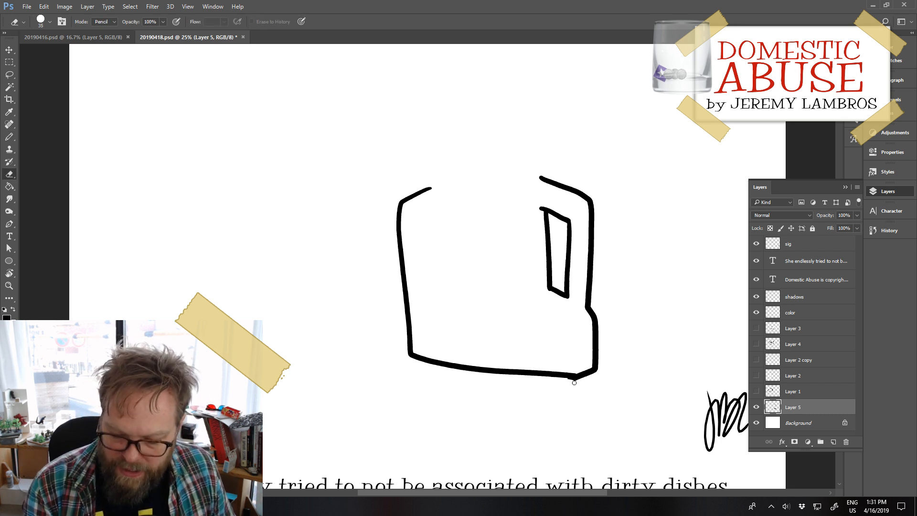
pyautogui.hotkey('ctrl', 'z')
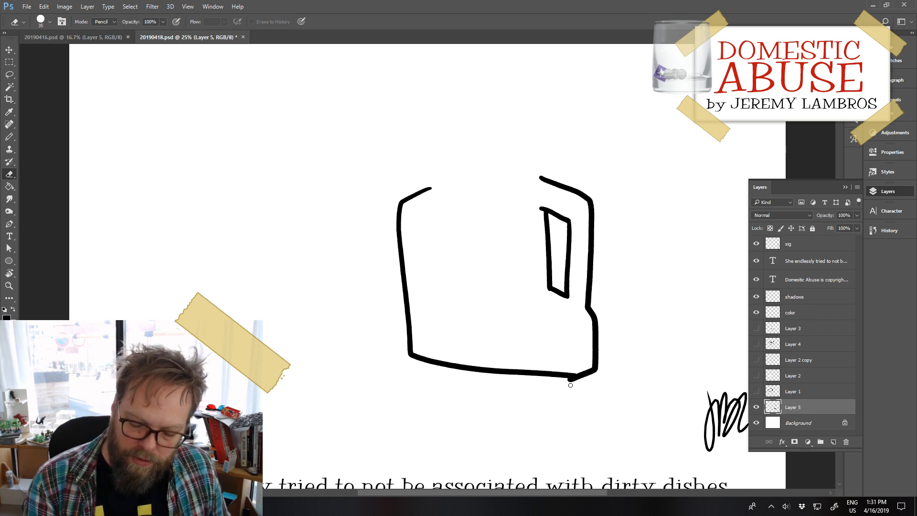
pyautogui.moveTo(564, 381); pyautogui.dragTo(576, 383)
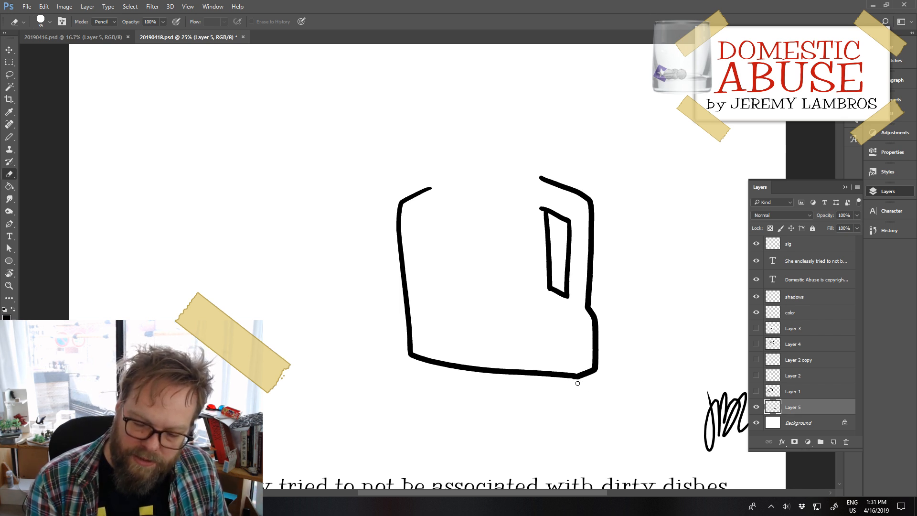
# Step: Extend the jug's left shoulder with the Pencil and draw a short neck with an open rim and curved ring lines
pyautogui.press('b')
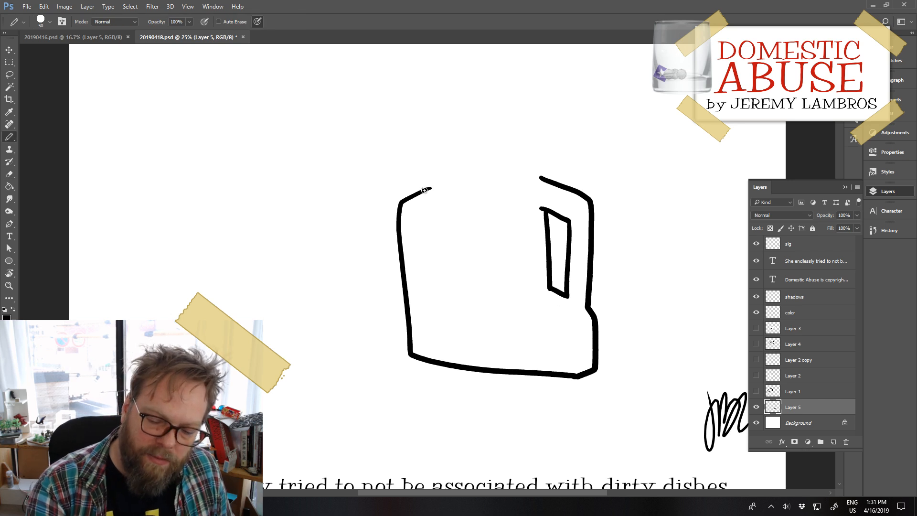
pyautogui.moveTo(431, 189); pyautogui.dragTo(478, 173)
pyautogui.hotkey('ctrl', 'z')
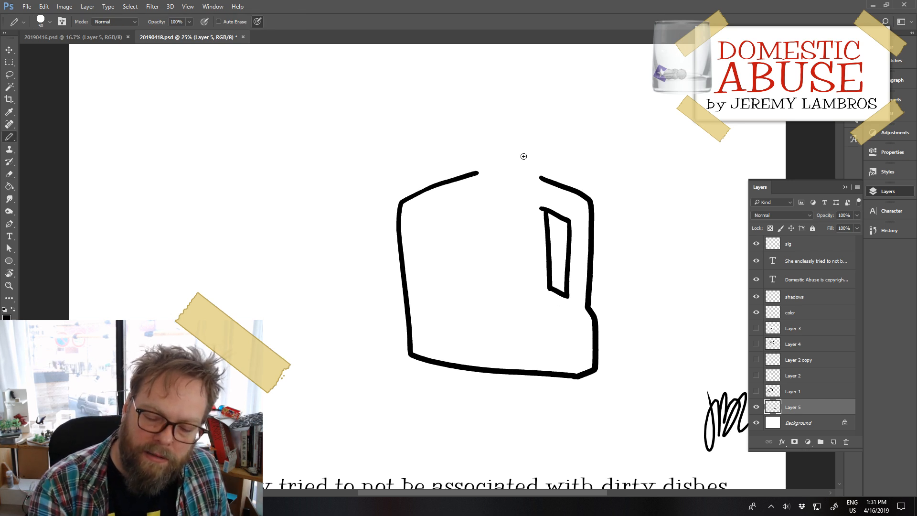
pyautogui.moveTo(546, 177)
pyautogui.mouseDown()
pyautogui.moveTo(482, 173)
pyautogui.moveTo(526, 174)
pyautogui.moveTo(483, 148)
pyautogui.moveTo(536, 149)
pyautogui.moveTo(528, 166)
pyautogui.mouseUp()
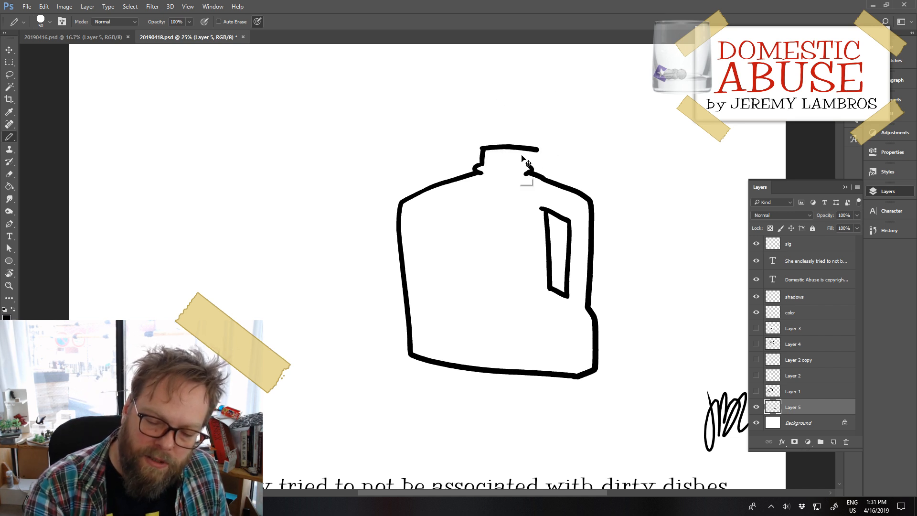
pyautogui.hotkey('ctrl', 'z')
pyautogui.hotkey('ctrl', 'z')
pyautogui.moveTo(483, 149)
pyautogui.mouseDown()
pyautogui.moveTo(537, 146)
pyautogui.moveTo(522, 143)
pyautogui.moveTo(528, 167)
pyautogui.moveTo(510, 170)
pyautogui.moveTo(526, 166)
pyautogui.moveTo(525, 156)
pyautogui.mouseUp()
pyautogui.hotkey('ctrl', 'z')
pyautogui.hotkey('ctrl', 'z')
pyautogui.hotkey('ctrl', 'z')
pyautogui.hotkey('ctrl', 'z')
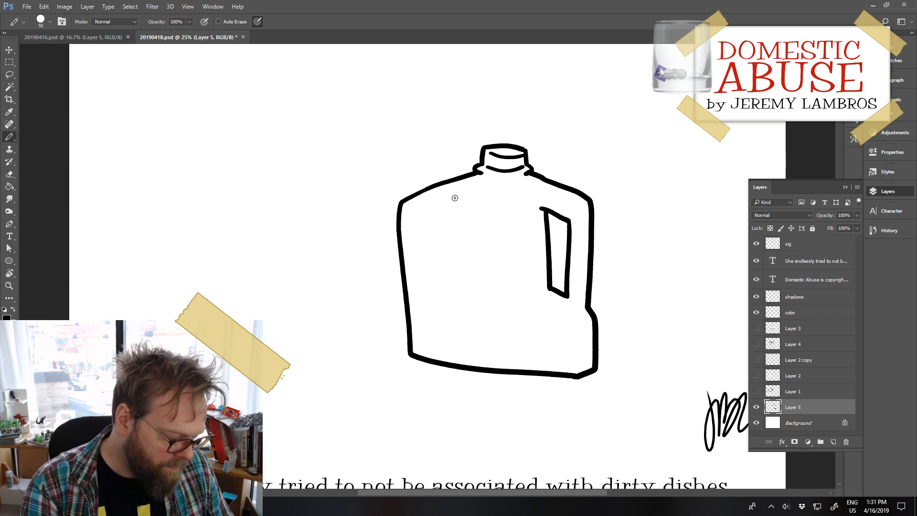
# Step: Switch the system input language to English (United States) with the Japanese keyboard
pyautogui.press('e')
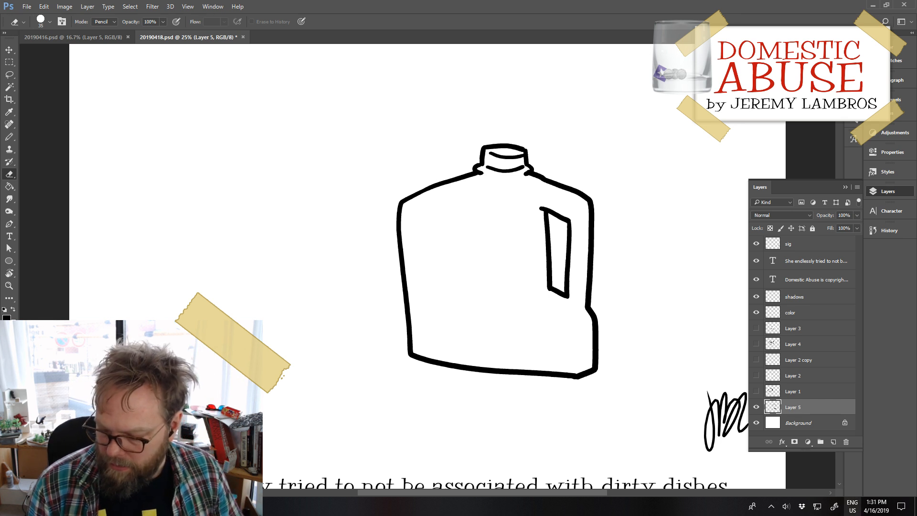
pyautogui.click(852, 506)
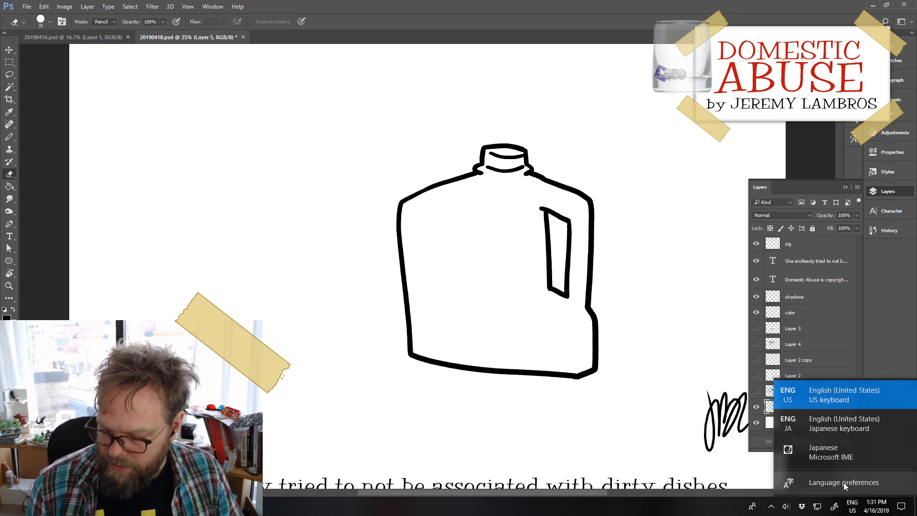
pyautogui.click(827, 428)
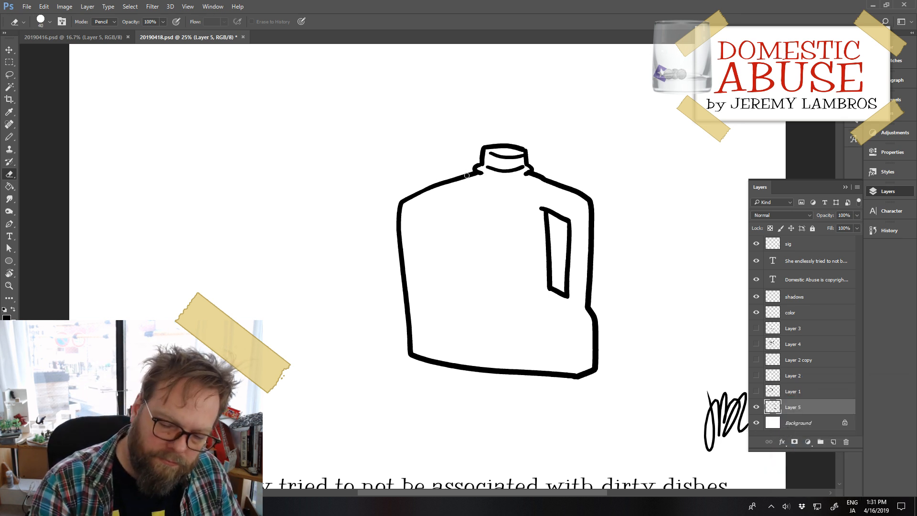
# Step: Enlarge the Eraser to size 175 and erase the jug's left shoulder, left side and lower-left corner
pyautogui.press(']')
pyautogui.press(']')
pyautogui.press(']')
pyautogui.press(']')
pyautogui.press(']')
pyautogui.press(']')
pyautogui.press(']')
pyautogui.press(']')
pyautogui.moveTo(464, 183)
pyautogui.mouseDown()
pyautogui.moveTo(406, 197)
pyautogui.moveTo(399, 248)
pyautogui.moveTo(411, 349)
pyautogui.mouseUp()
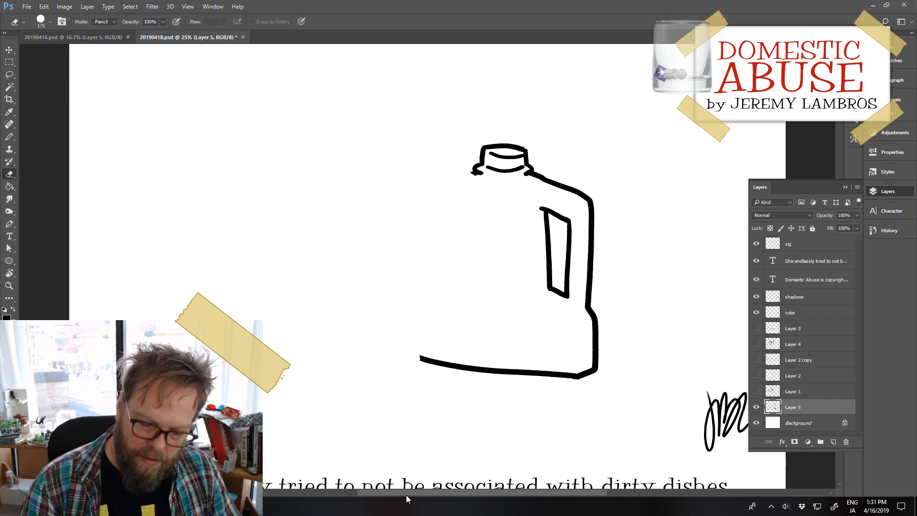
# Step: Redraw the jug's left shoulder and side with the Pencil, running from the neck down to the base for a narrower body
pyautogui.press('b')
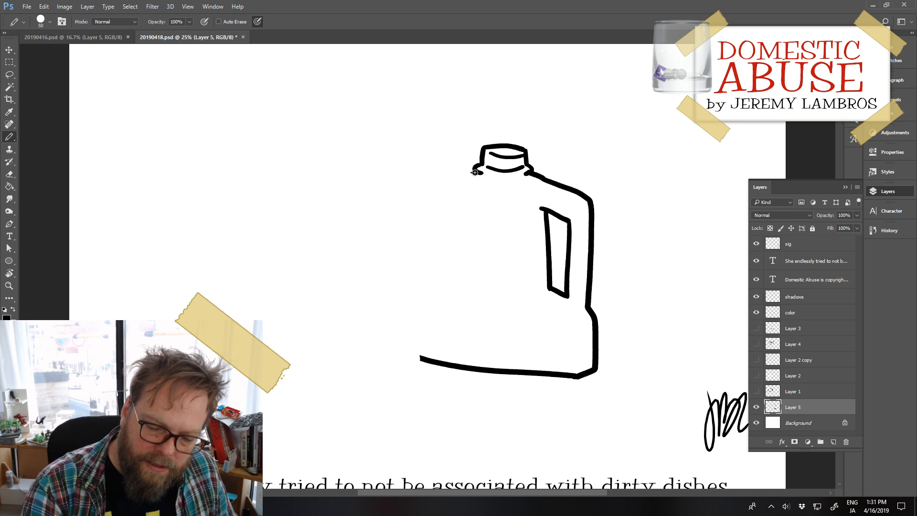
pyautogui.moveTo(475, 172)
pyautogui.mouseDown()
pyautogui.moveTo(440, 189)
pyautogui.moveTo(434, 208)
pyautogui.moveTo(433, 344)
pyautogui.mouseUp()
pyautogui.hotkey('ctrl', 'z')
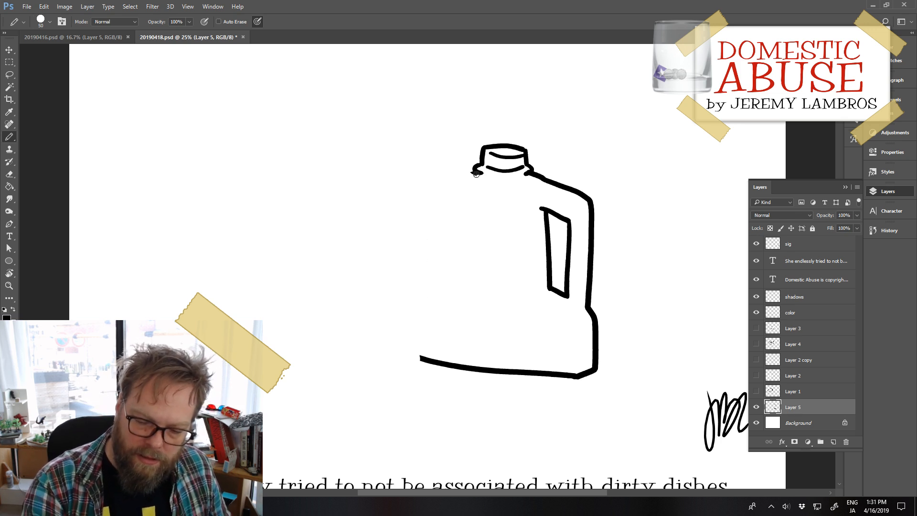
pyautogui.moveTo(470, 176)
pyautogui.mouseDown()
pyautogui.moveTo(429, 202)
pyautogui.moveTo(420, 263)
pyautogui.moveTo(420, 355)
pyautogui.moveTo(451, 358)
pyautogui.mouseUp()
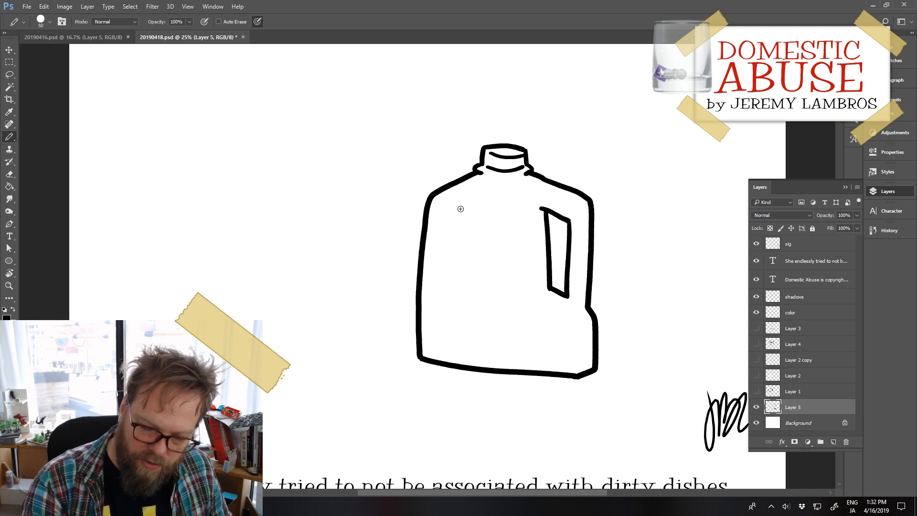
pyautogui.moveTo(445, 201); pyautogui.dragTo(529, 200)
pyautogui.hotkey('ctrl', 'z')
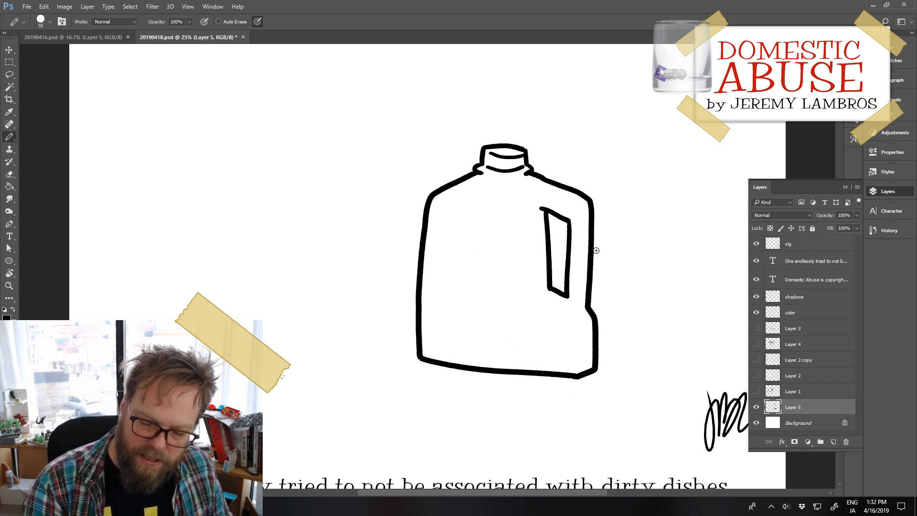
pyautogui.moveTo(569, 318)
pyautogui.mouseDown()
pyautogui.moveTo(569, 359)
pyautogui.moveTo(582, 353)
pyautogui.mouseUp()
pyautogui.hotkey('ctrl', 'z')
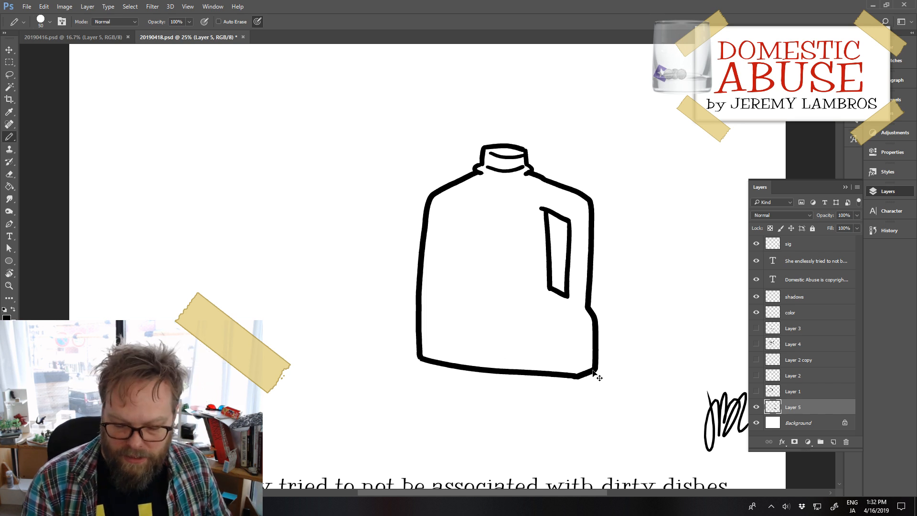
# Step: Move the jug up and to the left on the canvas and distort it to about 95% of its width
pyautogui.moveTo(579, 377); pyautogui.dragTo(348, 339)
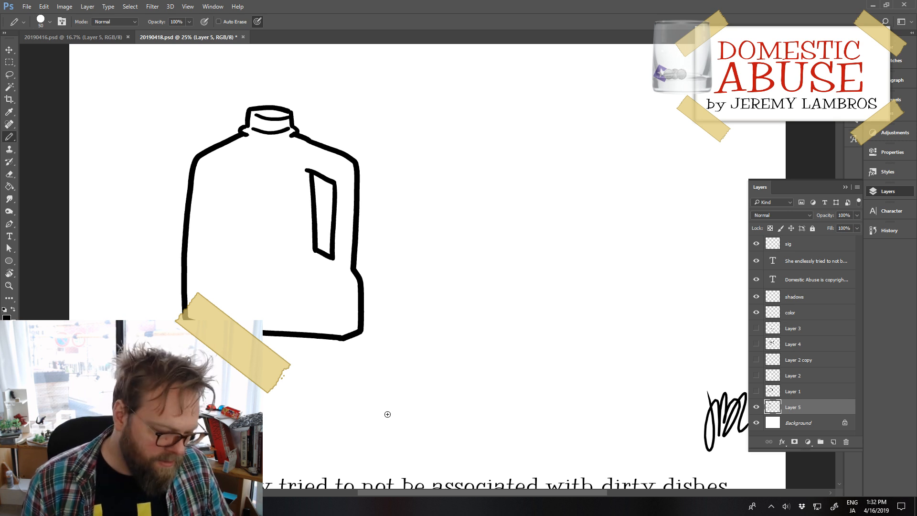
pyautogui.click(65, 6)
pyautogui.click(65, 7)
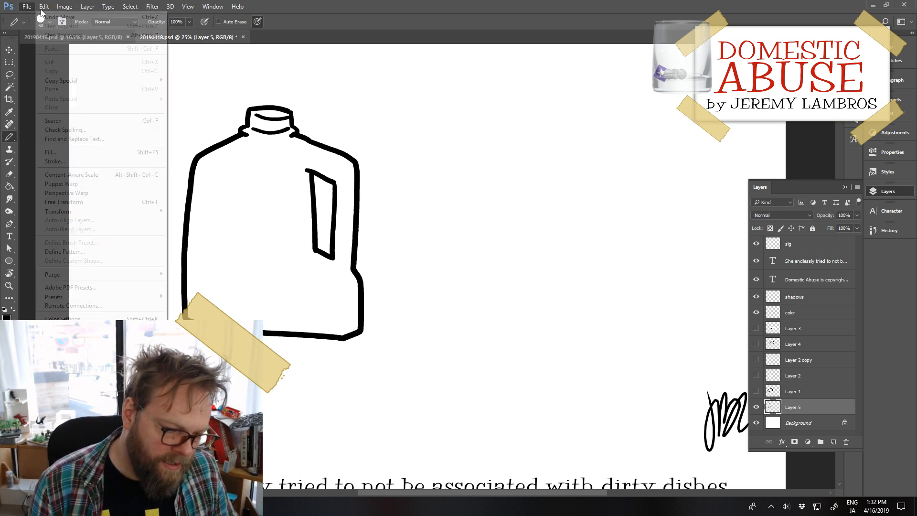
pyautogui.click(44, 6)
pyautogui.moveTo(118, 212)
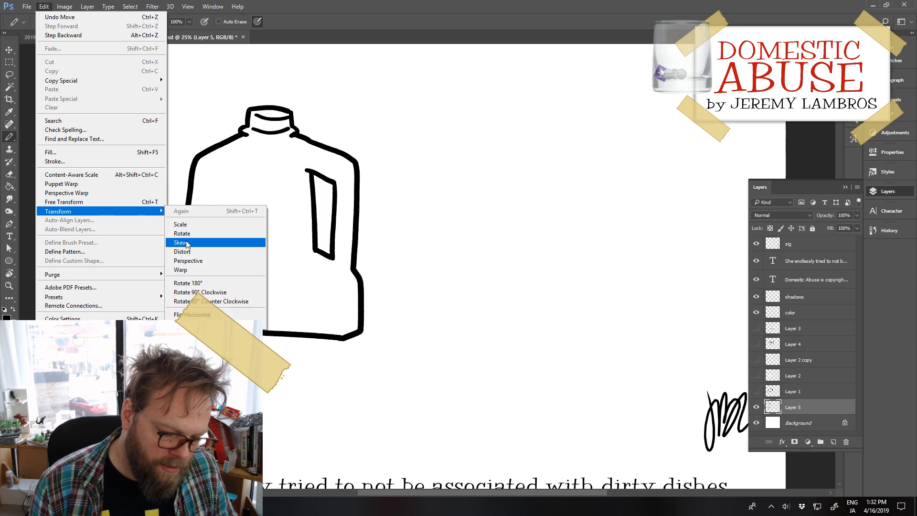
pyautogui.click(189, 255)
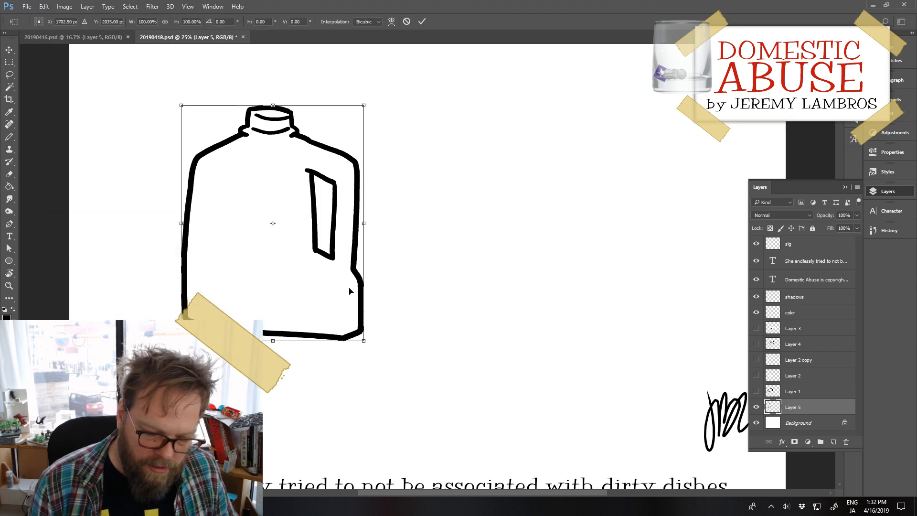
pyautogui.moveTo(365, 339)
pyautogui.mouseDown()
pyautogui.moveTo(362, 326)
pyautogui.moveTo(354, 339)
pyautogui.mouseUp()
pyautogui.moveTo(364, 105); pyautogui.dragTo(354, 104)
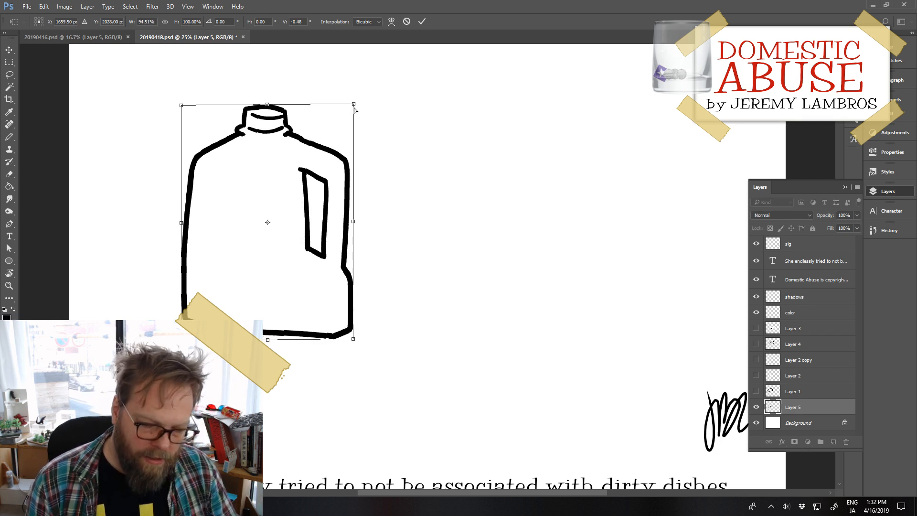
pyautogui.press('b')
# Step: Add a new layer above Layer 5, shift the jug farther left, and make the new layer active
pyautogui.click(833, 441)
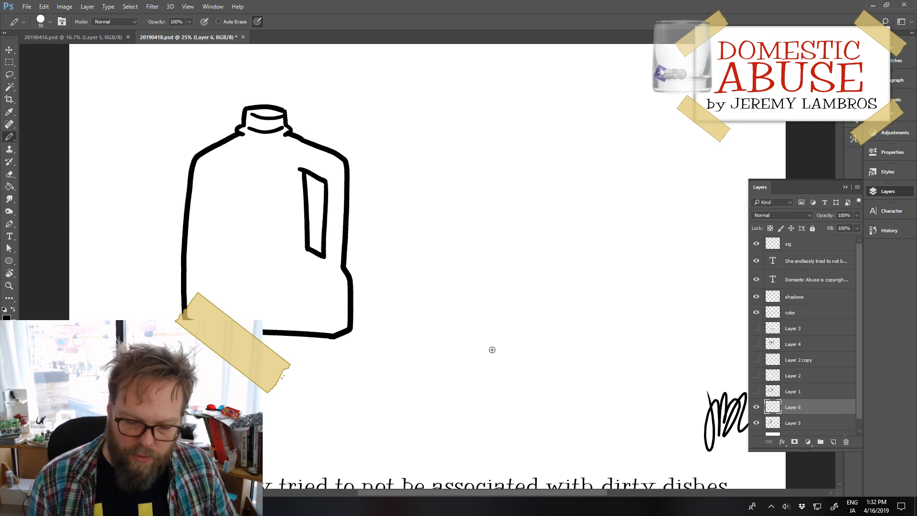
pyautogui.moveTo(353, 328); pyautogui.dragTo(304, 325)
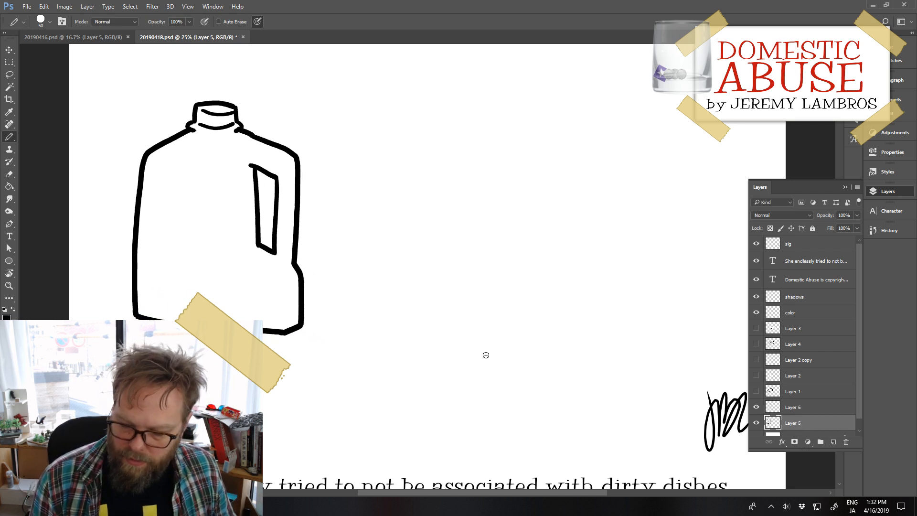
pyautogui.click(784, 410)
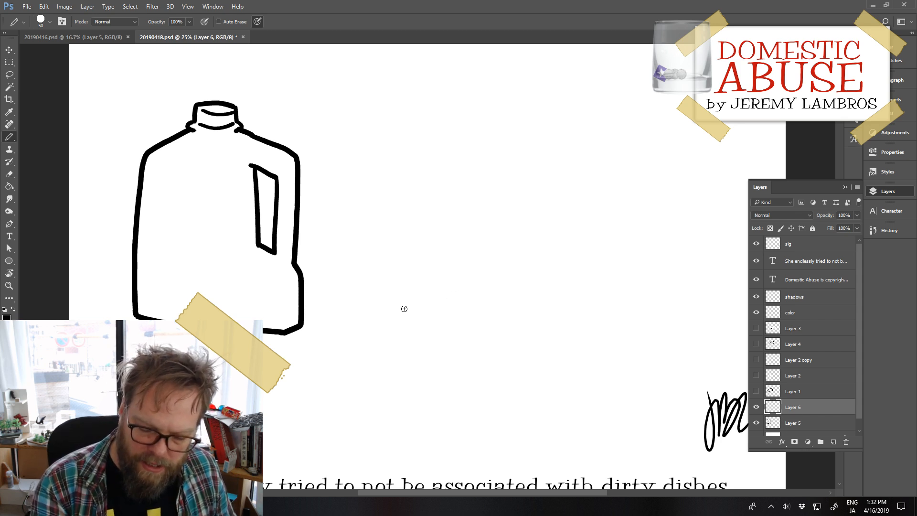
# Step: Draw a broken oval plate with a jagged lower-left edge and inner rim line on Layer 6, placed beside the jug
pyautogui.moveTo(405, 309)
pyautogui.mouseDown()
pyautogui.moveTo(441, 294)
pyautogui.moveTo(559, 302)
pyautogui.mouseUp()
pyautogui.moveTo(407, 306)
pyautogui.mouseDown()
pyautogui.moveTo(459, 341)
pyautogui.moveTo(498, 342)
pyautogui.moveTo(553, 327)
pyautogui.moveTo(560, 301)
pyautogui.mouseUp()
pyautogui.moveTo(418, 308)
pyautogui.mouseDown()
pyautogui.moveTo(485, 336)
pyautogui.moveTo(532, 327)
pyautogui.moveTo(470, 316)
pyautogui.moveTo(456, 248)
pyautogui.mouseUp()
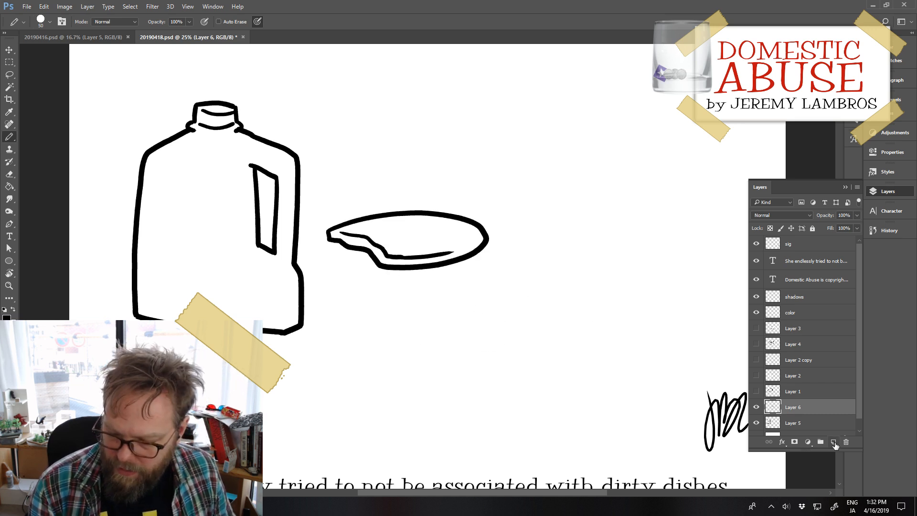
# Step: Add a new layer above Layer 6 and draw a second oval plate outline below the first, left open on its right end
pyautogui.click(833, 442)
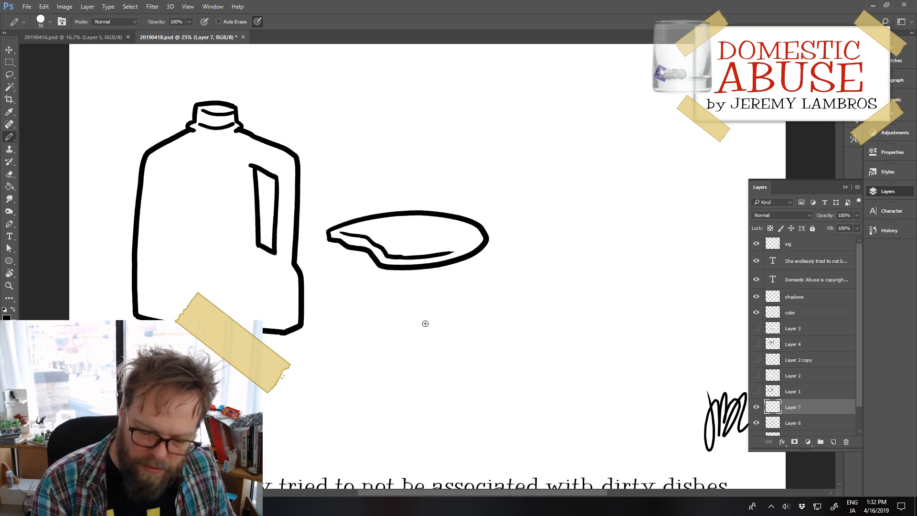
pyautogui.moveTo(483, 312)
pyautogui.mouseDown()
pyautogui.moveTo(337, 349)
pyautogui.moveTo(413, 380)
pyautogui.moveTo(487, 381)
pyautogui.moveTo(424, 312)
pyautogui.moveTo(355, 330)
pyautogui.moveTo(364, 358)
pyautogui.moveTo(417, 375)
pyautogui.moveTo(524, 373)
pyautogui.mouseUp()
pyautogui.hotkey('ctrl', 'z')
pyautogui.hotkey('ctrl', 'z')
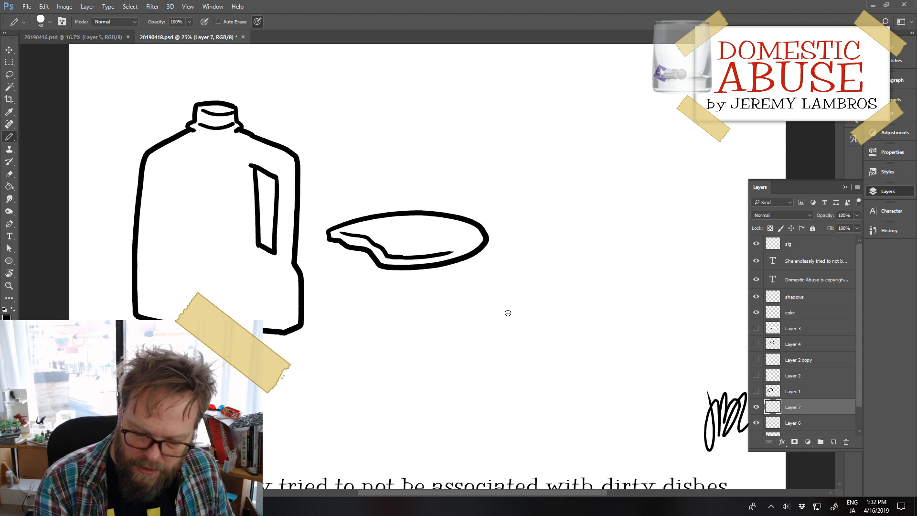
pyautogui.moveTo(508, 313)
pyautogui.mouseDown()
pyautogui.moveTo(377, 318)
pyautogui.moveTo(414, 368)
pyautogui.moveTo(508, 375)
pyautogui.mouseUp()
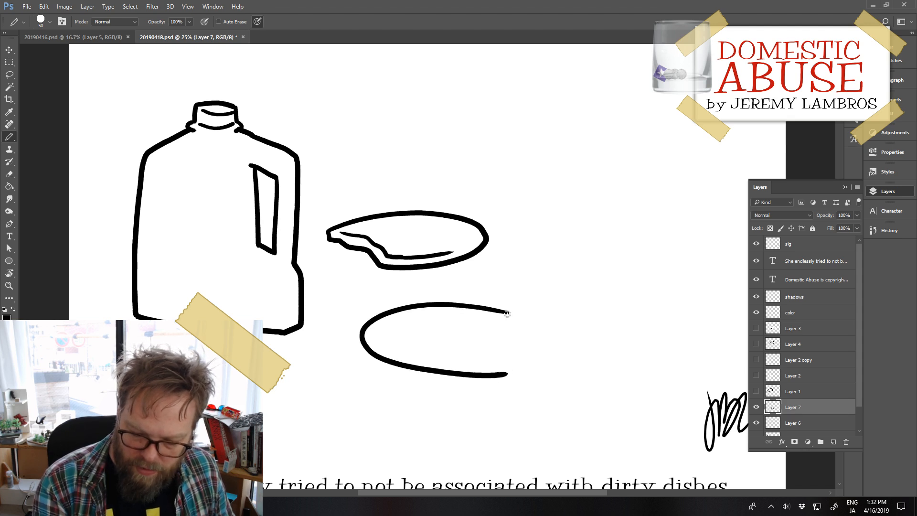
pyautogui.moveTo(509, 313)
pyautogui.mouseDown()
pyautogui.moveTo(490, 336)
pyautogui.moveTo(492, 323)
pyautogui.moveTo(475, 334)
pyautogui.moveTo(505, 320)
pyautogui.moveTo(494, 334)
pyautogui.moveTo(508, 345)
pyautogui.mouseUp()
pyautogui.hotkey('ctrl', 'z')
pyautogui.hotkey('ctrl', 'z')
pyautogui.hotkey('ctrl', 'z')
pyautogui.hotkey('ctrl', 'z')
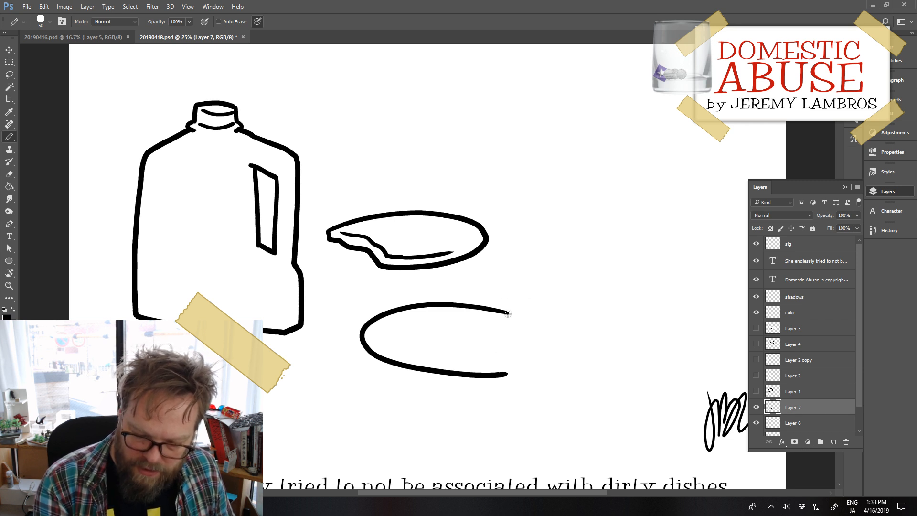
# Step: Close the open right end of the second plate with a jagged break and try an inner rim line along it
pyautogui.moveTo(507, 314)
pyautogui.mouseDown()
pyautogui.moveTo(473, 346)
pyautogui.moveTo(507, 374)
pyautogui.mouseUp()
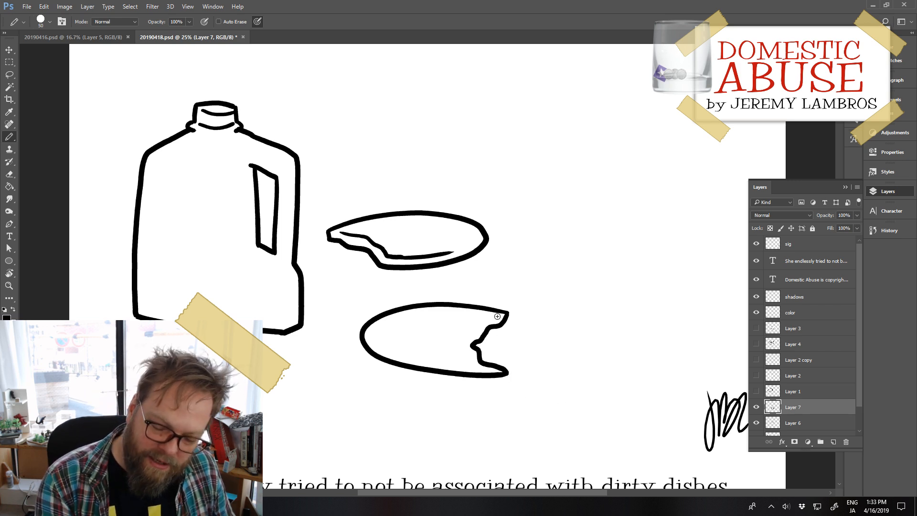
pyautogui.moveTo(497, 316)
pyautogui.mouseDown()
pyautogui.moveTo(473, 326)
pyautogui.moveTo(472, 364)
pyautogui.mouseUp()
pyautogui.hotkey('ctrl', 'z')
pyautogui.moveTo(495, 319); pyautogui.dragTo(459, 347)
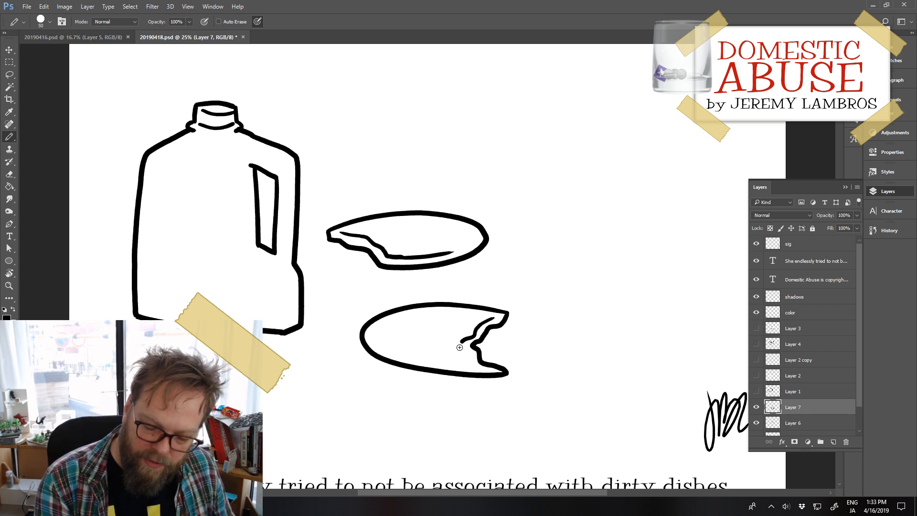
pyautogui.hotkey('ctrl', 'z')
pyautogui.moveTo(493, 314)
pyautogui.mouseDown()
pyautogui.moveTo(463, 339)
pyautogui.moveTo(492, 315)
pyautogui.mouseUp()
pyautogui.hotkey('ctrl', 'z')
pyautogui.hotkey('ctrl', 'z')
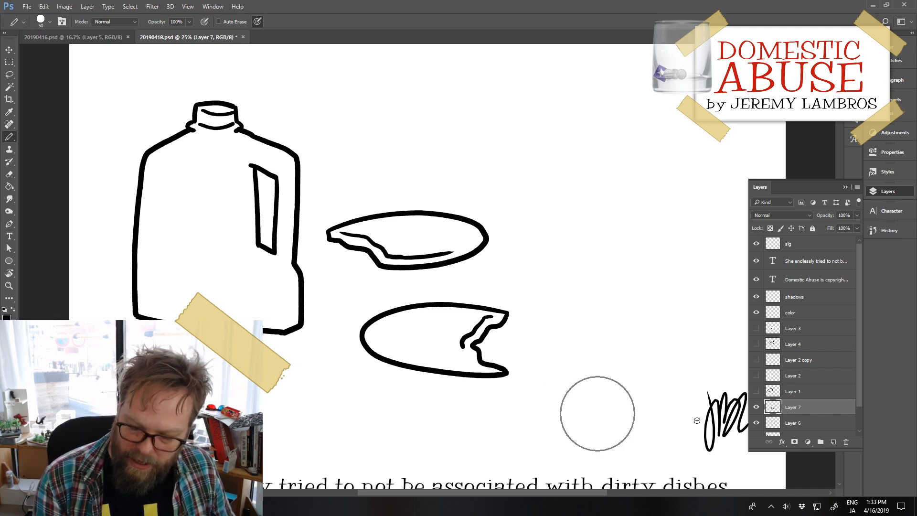
# Step: Replace the second plate's layer with a blank one and draw a smaller oval plate with a broken upper-right edge
pyautogui.click(847, 442)
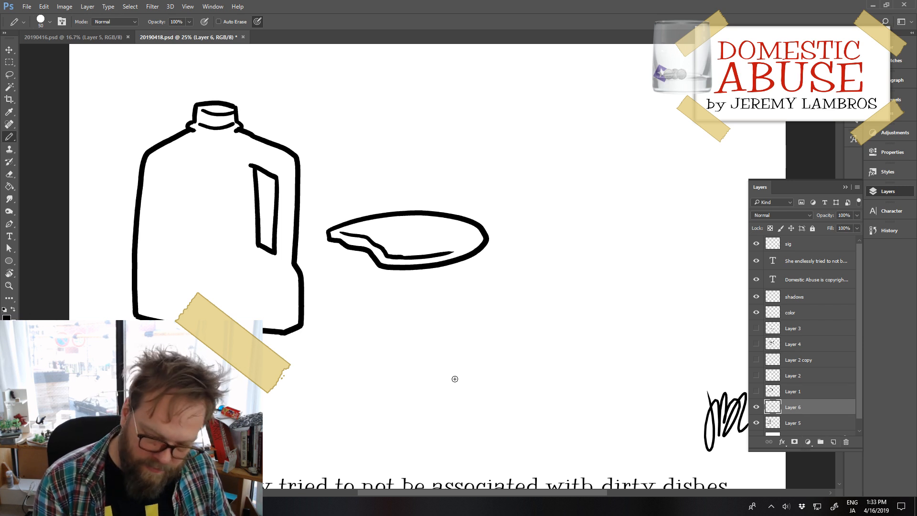
pyautogui.click(833, 442)
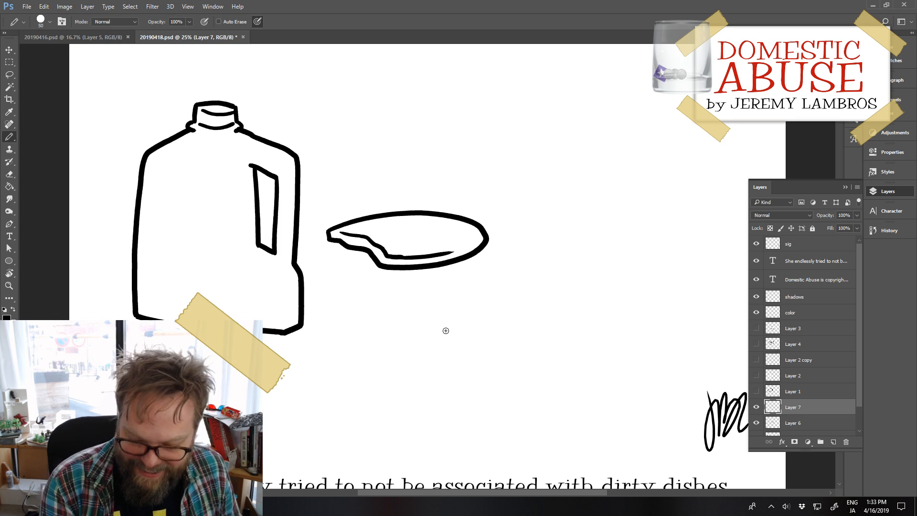
pyautogui.moveTo(465, 330)
pyautogui.mouseDown()
pyautogui.moveTo(437, 330)
pyautogui.moveTo(379, 359)
pyautogui.mouseUp()
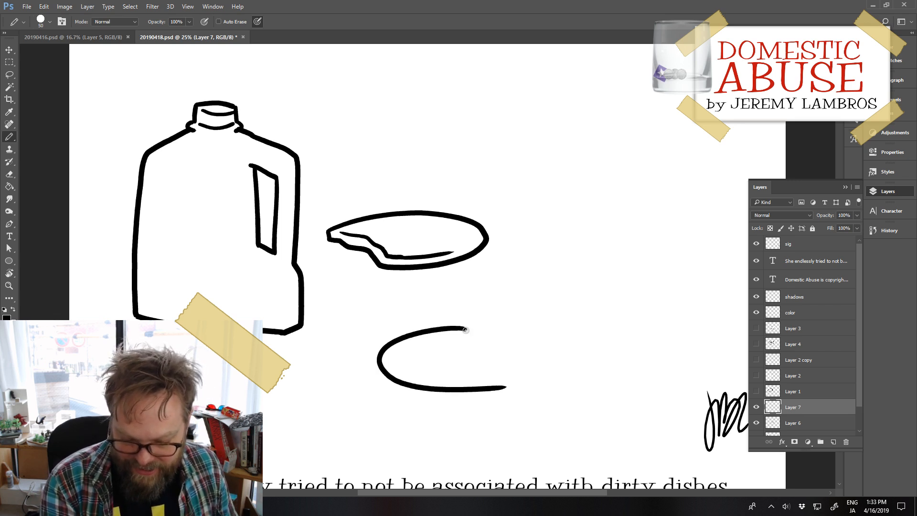
pyautogui.moveTo(469, 333); pyautogui.dragTo(515, 366)
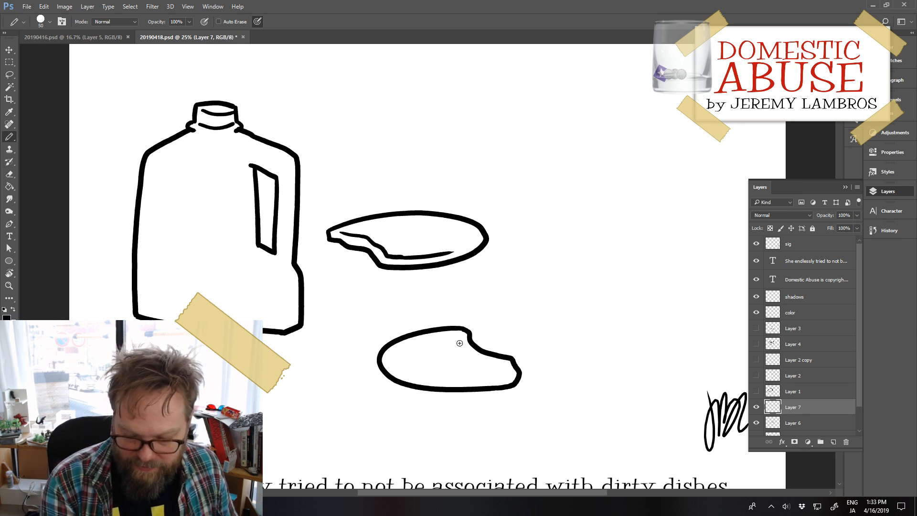
# Step: Draw a thin curved inner rim line just inside the lower edge of the second plate, redoing the stroke until it fits
pyautogui.moveTo(396, 369); pyautogui.dragTo(503, 381)
pyautogui.hotkey('ctrl', 'z')
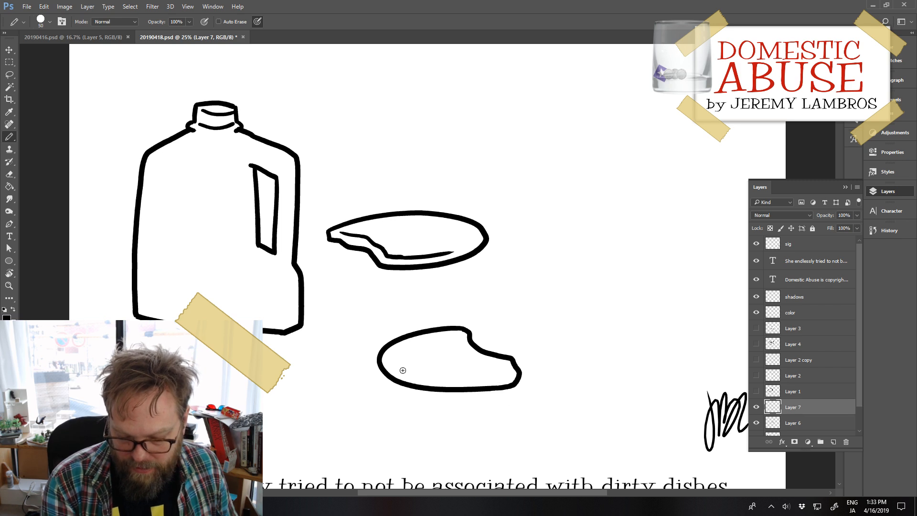
pyautogui.moveTo(400, 374); pyautogui.dragTo(509, 381)
pyautogui.hotkey('ctrl', 'z')
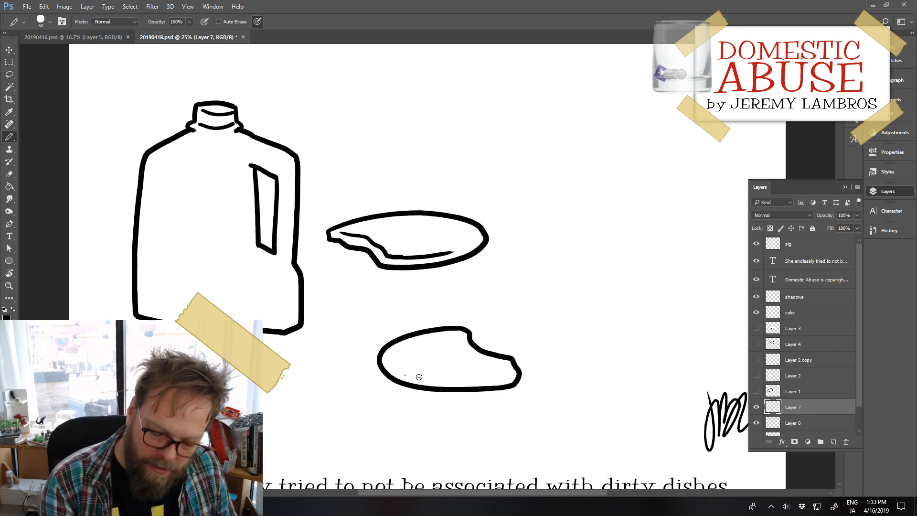
pyautogui.moveTo(405, 375); pyautogui.dragTo(497, 382)
pyautogui.hotkey('ctrl', 'z')
pyautogui.moveTo(397, 370); pyautogui.dragTo(501, 382)
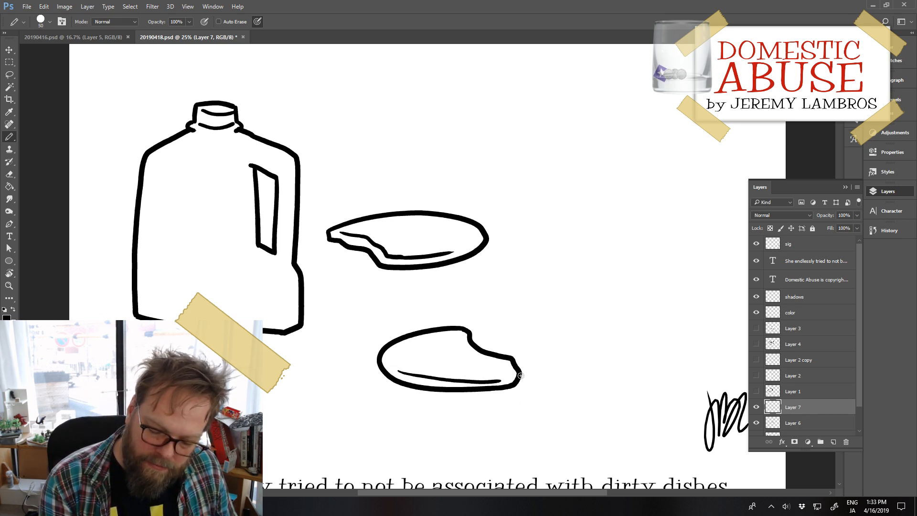
pyautogui.hotkey('ctrl', 'z')
pyautogui.moveTo(393, 368); pyautogui.dragTo(502, 378)
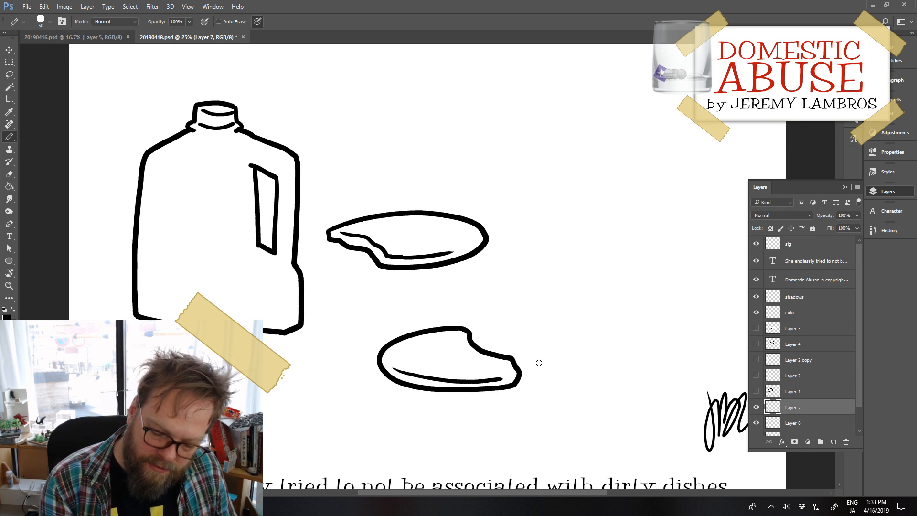
# Step: Erase the second plate's smooth break, redraw it with jagged notches, and move the plate up and left beneath the first one
pyautogui.press('e')
pyautogui.moveTo(470, 333)
pyautogui.mouseDown()
pyautogui.moveTo(492, 348)
pyautogui.moveTo(524, 326)
pyautogui.mouseUp()
pyautogui.press('b')
pyautogui.moveTo(467, 329)
pyautogui.mouseDown()
pyautogui.moveTo(463, 340)
pyautogui.moveTo(485, 355)
pyautogui.moveTo(511, 357)
pyautogui.mouseUp()
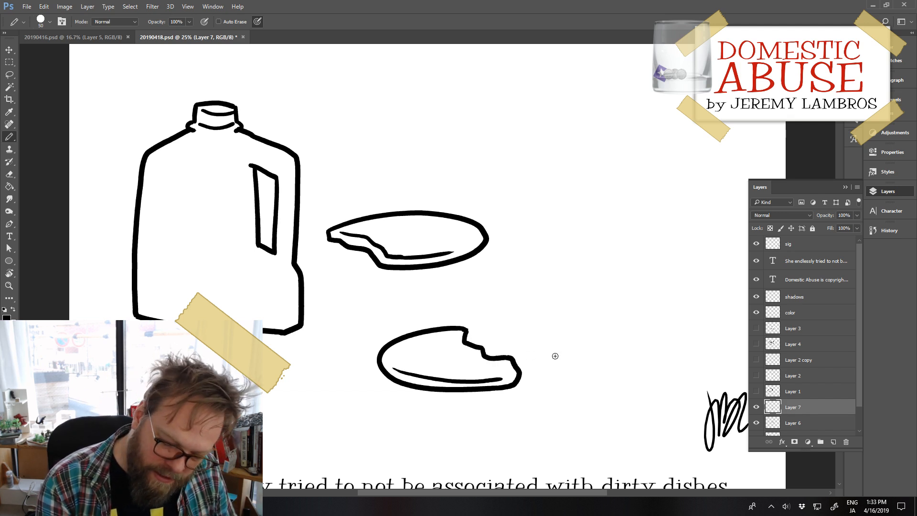
pyautogui.moveTo(514, 388)
pyautogui.mouseDown()
pyautogui.moveTo(489, 383)
pyautogui.moveTo(445, 348)
pyautogui.moveTo(453, 360)
pyautogui.mouseUp()
# Step: Add a new layer above Layer 7 and draw a third oval plate with a jagged lower-left break and a short right rim line
pyautogui.click(833, 442)
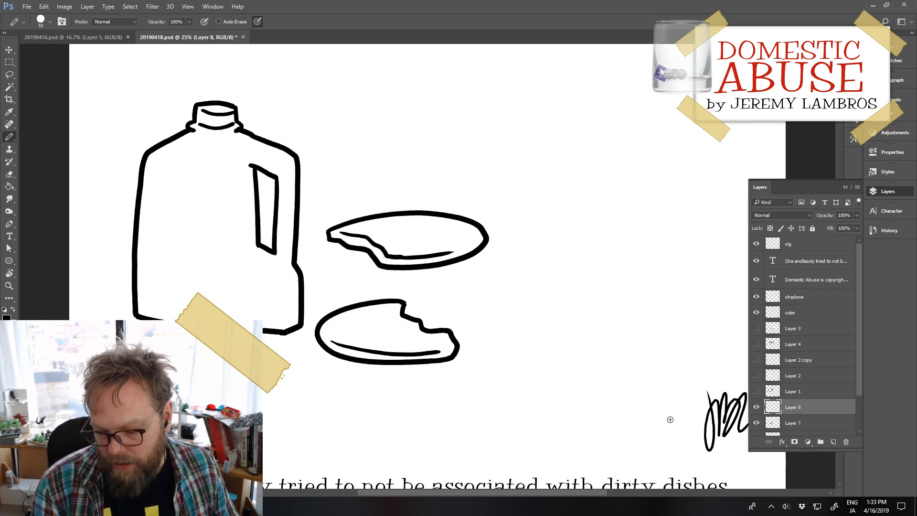
pyautogui.moveTo(516, 282)
pyautogui.mouseDown()
pyautogui.moveTo(555, 308)
pyautogui.moveTo(574, 305)
pyautogui.mouseUp()
pyautogui.moveTo(516, 281)
pyautogui.mouseDown()
pyautogui.moveTo(602, 280)
pyautogui.moveTo(660, 305)
pyautogui.moveTo(623, 327)
pyautogui.mouseUp()
pyautogui.moveTo(572, 306)
pyautogui.mouseDown()
pyautogui.moveTo(611, 328)
pyautogui.moveTo(574, 307)
pyautogui.moveTo(600, 325)
pyautogui.moveTo(574, 313)
pyautogui.moveTo(590, 313)
pyautogui.moveTo(593, 324)
pyautogui.moveTo(579, 325)
pyautogui.moveTo(601, 332)
pyautogui.moveTo(574, 306)
pyautogui.moveTo(590, 317)
pyautogui.mouseUp()
pyautogui.hotkey('ctrl', 'z')
pyautogui.hotkey('ctrl', 'z')
pyautogui.hotkey('ctrl', 'z')
pyautogui.hotkey('ctrl', 'z')
pyautogui.hotkey('ctrl', 'z')
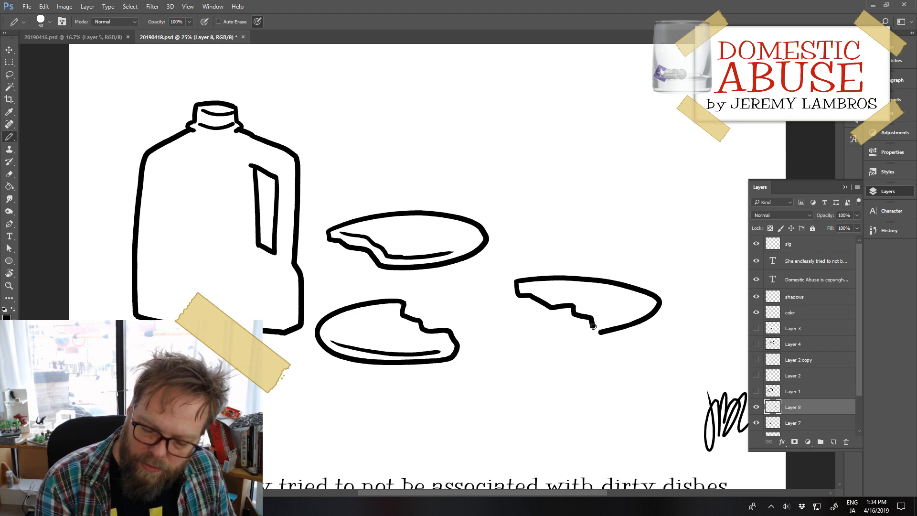
pyautogui.hotkey('ctrl', 'z')
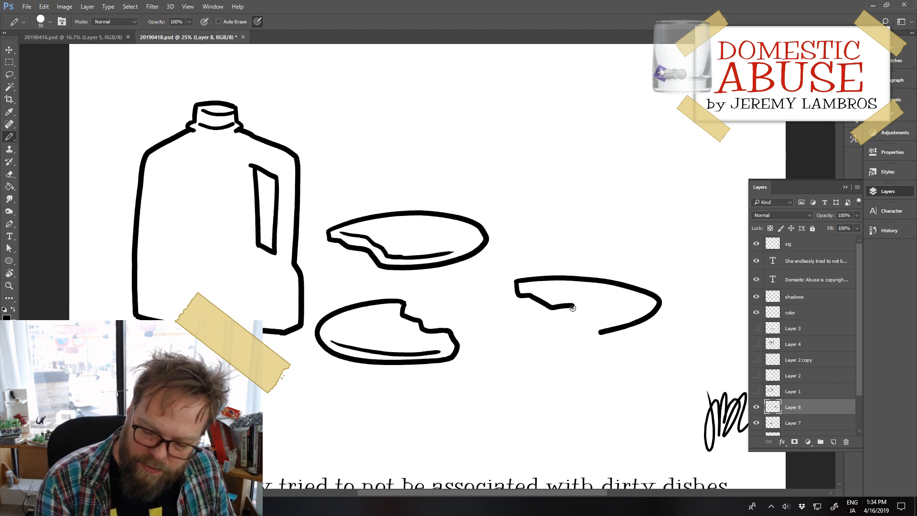
pyautogui.moveTo(572, 308)
pyautogui.mouseDown()
pyautogui.moveTo(588, 322)
pyautogui.moveTo(633, 324)
pyautogui.moveTo(641, 311)
pyautogui.moveTo(617, 320)
pyautogui.mouseUp()
pyautogui.hotkey('ctrl', 'z')
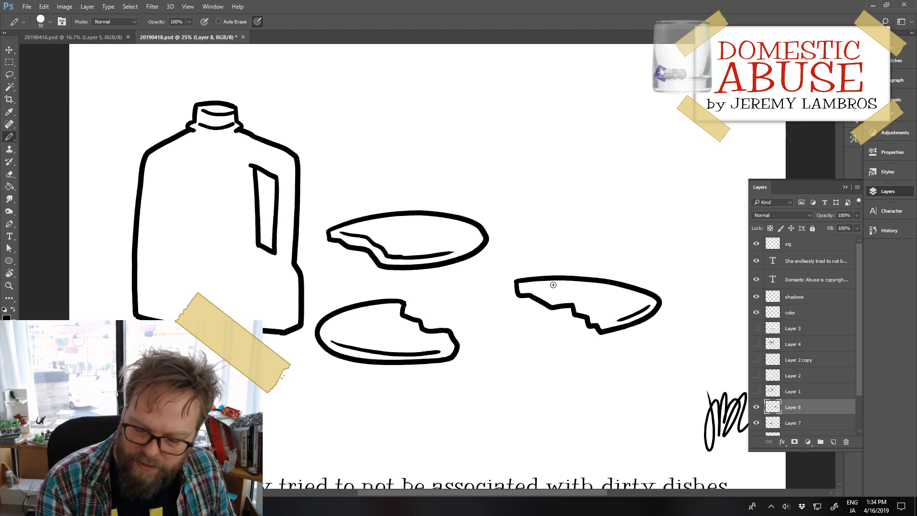
# Step: Draw a jagged inner rim line along the third plate's break and shift the plate left, closer to the other two
pyautogui.moveTo(536, 288)
pyautogui.mouseDown()
pyautogui.moveTo(582, 296)
pyautogui.moveTo(545, 294)
pyautogui.moveTo(570, 293)
pyautogui.moveTo(558, 300)
pyautogui.moveTo(574, 299)
pyautogui.moveTo(544, 289)
pyautogui.moveTo(578, 298)
pyautogui.moveTo(591, 346)
pyautogui.mouseUp()
pyautogui.hotkey('ctrl', 'z')
pyautogui.hotkey('ctrl', 'z')
pyautogui.hotkey('ctrl', 'z')
pyautogui.hotkey('ctrl', 'z')
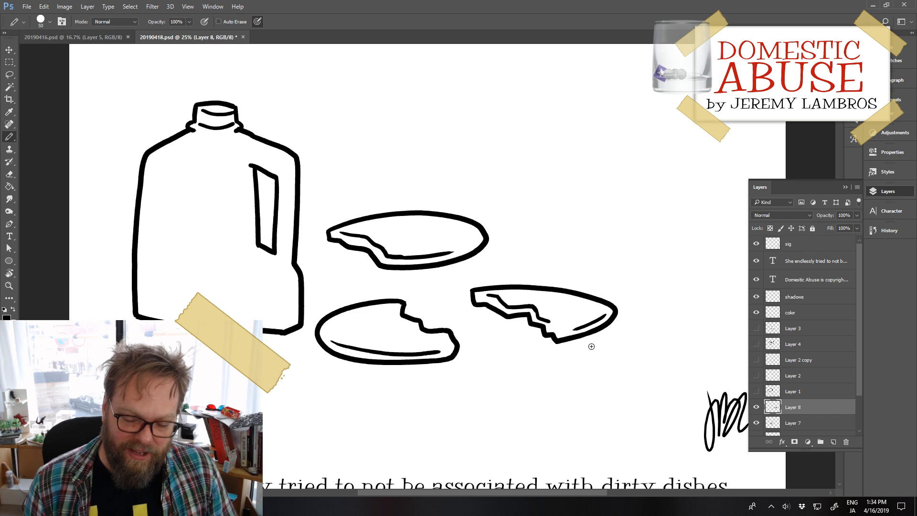
# Step: Hide the jug on Layer 5 and move the three plates on Layers 6, 7 and 8 together to the left
pyautogui.scroll(-3, 779, 420)
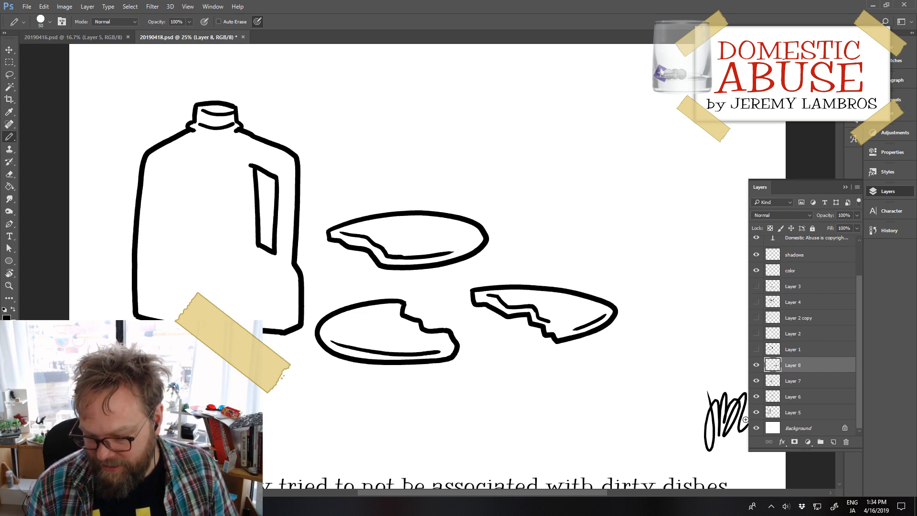
pyautogui.click(755, 412)
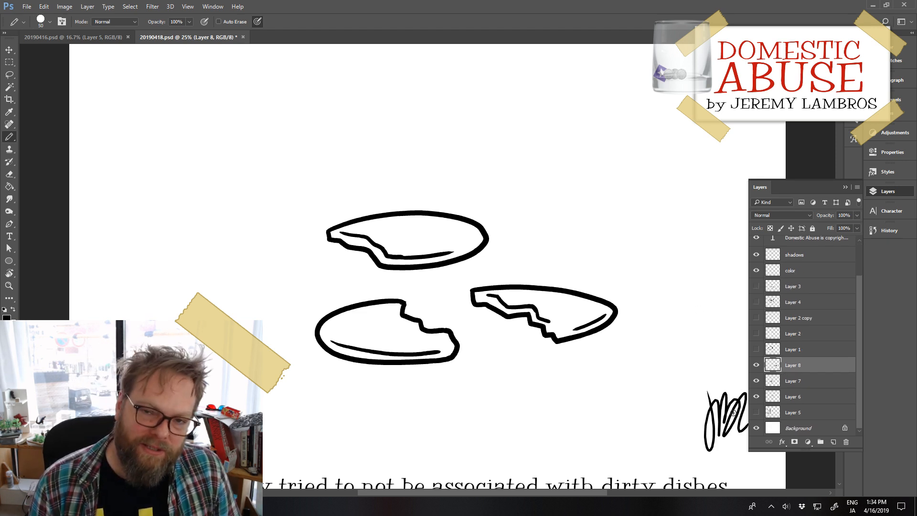
pyautogui.keyDown('shift'); pyautogui.click(812, 404); pyautogui.keyUp('shift')
pyautogui.moveTo(605, 328); pyautogui.dragTo(442, 335)
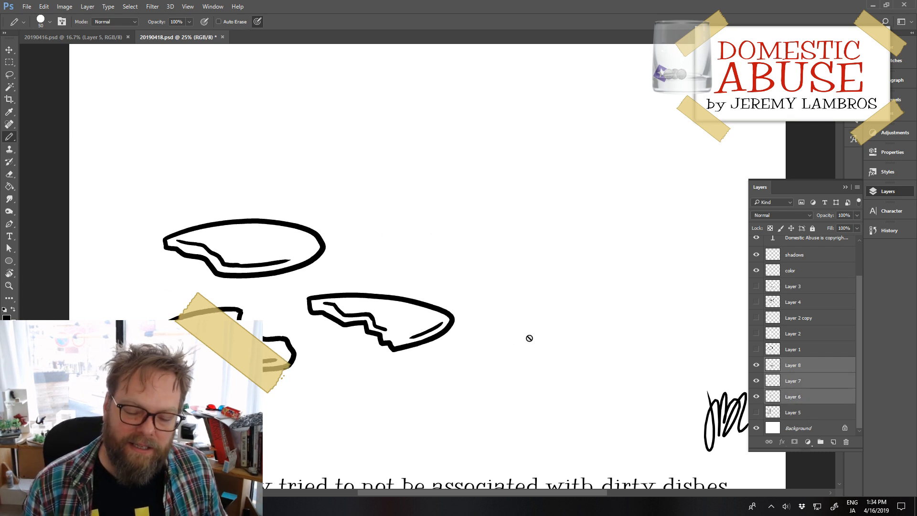
# Step: Add a new layer above Layer 8 and draw a milk carton's left side, slanted lower-left edge and sloped left shoulder
pyautogui.click(813, 364)
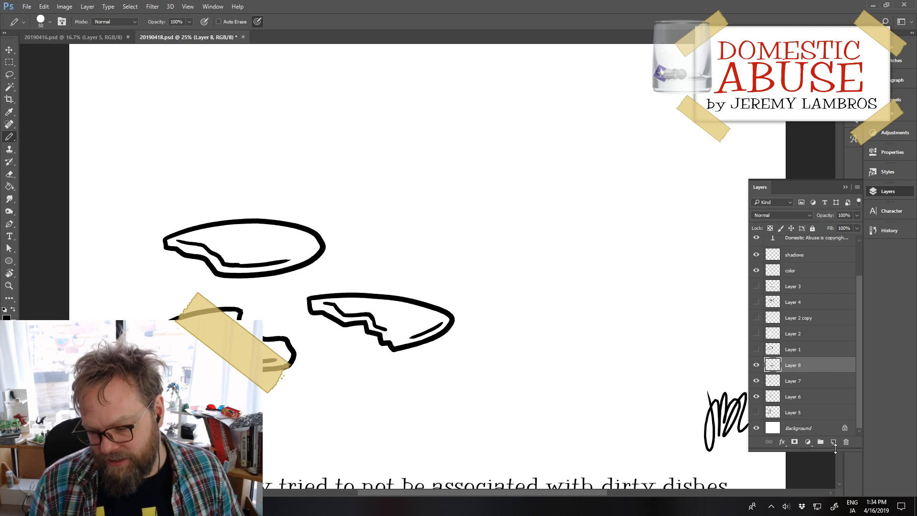
pyautogui.click(833, 443)
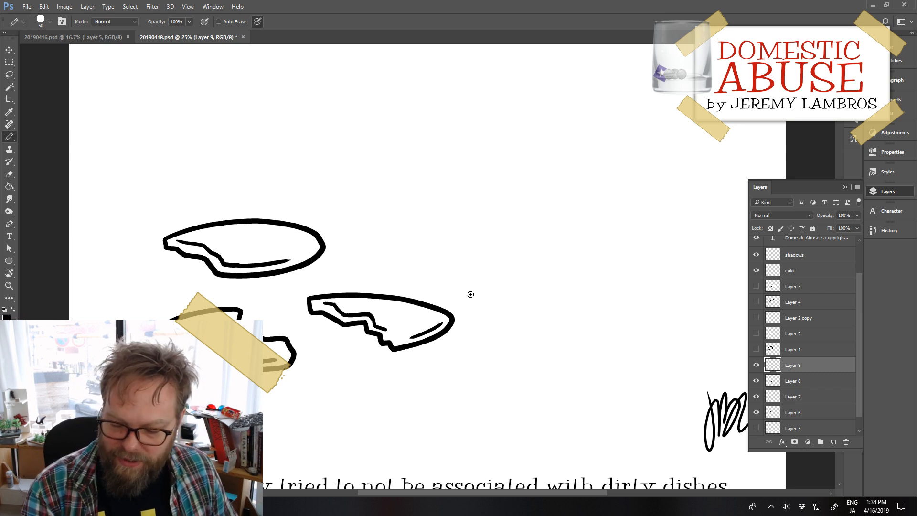
pyautogui.moveTo(521, 169); pyautogui.dragTo(519, 322)
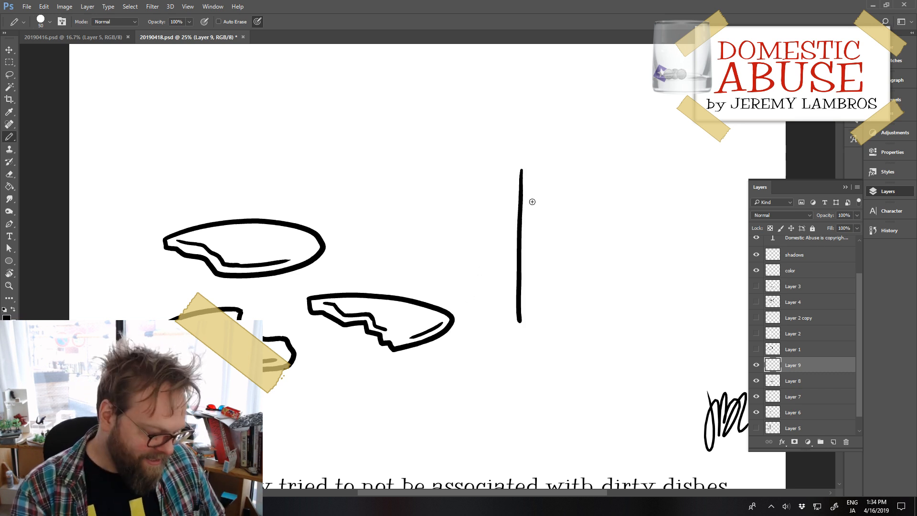
pyautogui.hotkey('ctrl', 'z')
pyautogui.moveTo(515, 158)
pyautogui.mouseDown()
pyautogui.moveTo(506, 325)
pyautogui.moveTo(574, 353)
pyautogui.mouseUp()
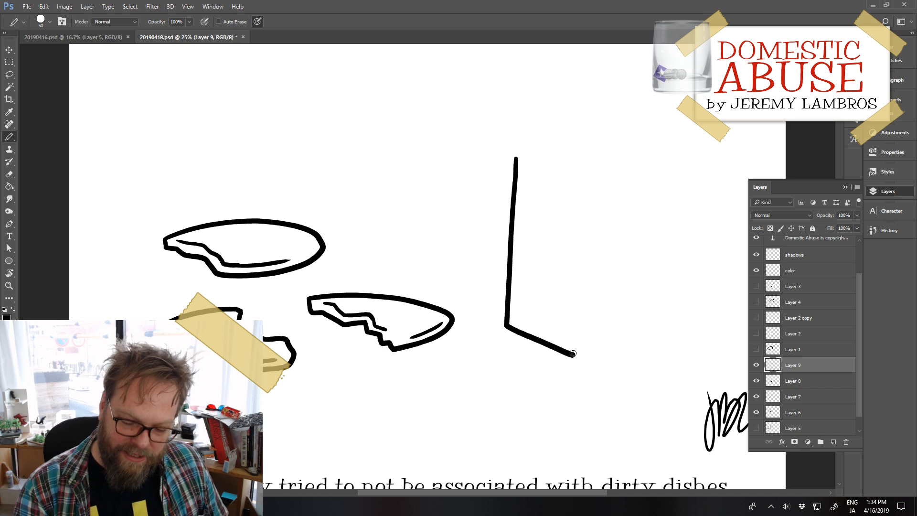
pyautogui.moveTo(516, 158)
pyautogui.mouseDown()
pyautogui.moveTo(544, 143)
pyautogui.moveTo(545, 129)
pyautogui.moveTo(597, 118)
pyautogui.mouseUp()
pyautogui.hotkey('ctrl', 'z')
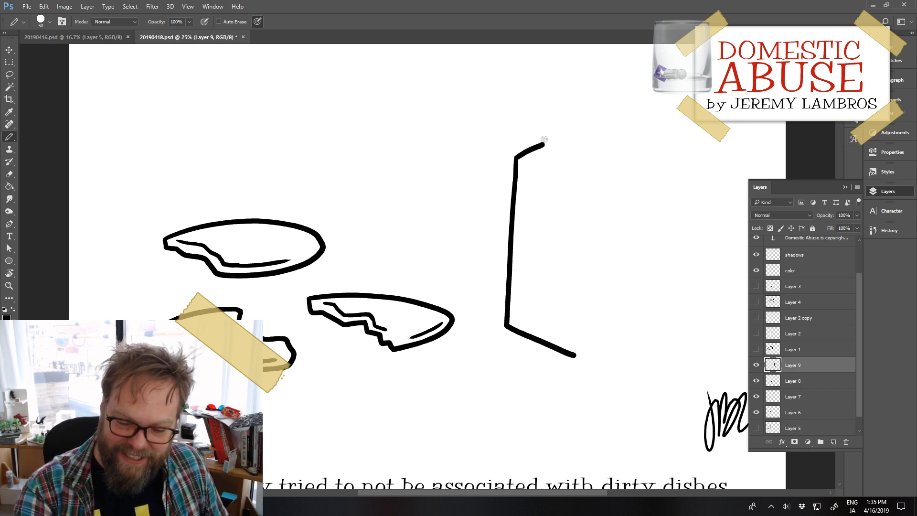
# Step: Complete the carton outline with a raised top flap, right shoulder, straight right side and slanted lower-right edge
pyautogui.moveTo(544, 139)
pyautogui.mouseDown()
pyautogui.moveTo(610, 116)
pyautogui.moveTo(610, 134)
pyautogui.moveTo(636, 160)
pyautogui.moveTo(623, 338)
pyautogui.mouseUp()
pyautogui.hotkey('ctrl', 'z')
pyautogui.moveTo(633, 156); pyautogui.dragTo(619, 334)
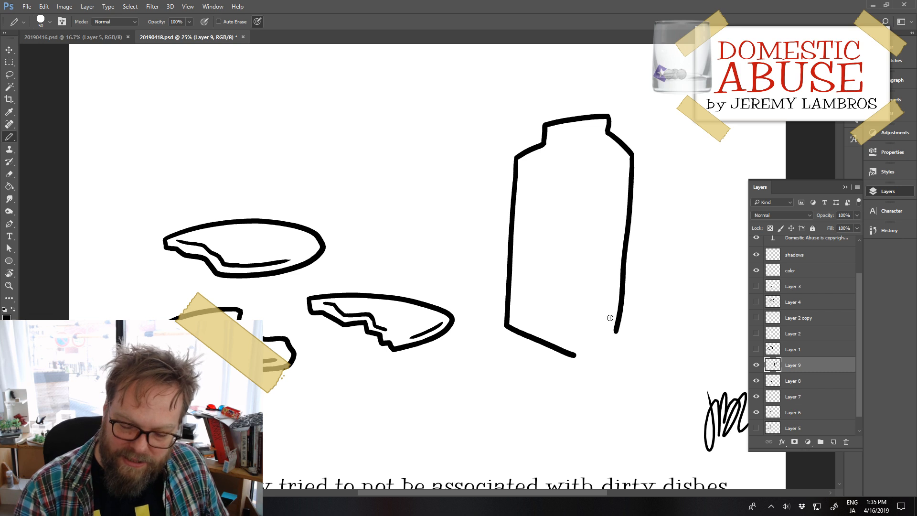
pyautogui.hotkey('ctrl', 'z')
pyautogui.moveTo(632, 156); pyautogui.dragTo(623, 335)
pyautogui.hotkey('ctrl', 'z')
pyautogui.moveTo(632, 157); pyautogui.dragTo(626, 330)
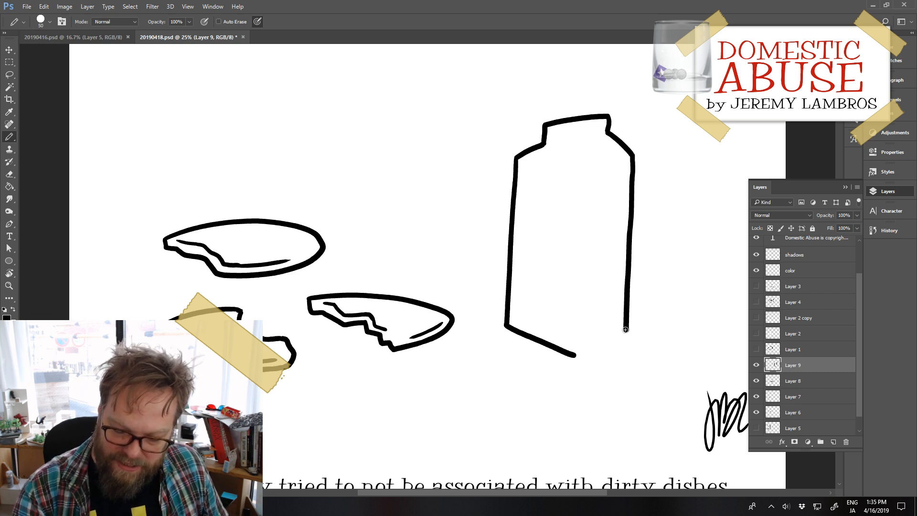
pyautogui.moveTo(575, 356); pyautogui.dragTo(626, 332)
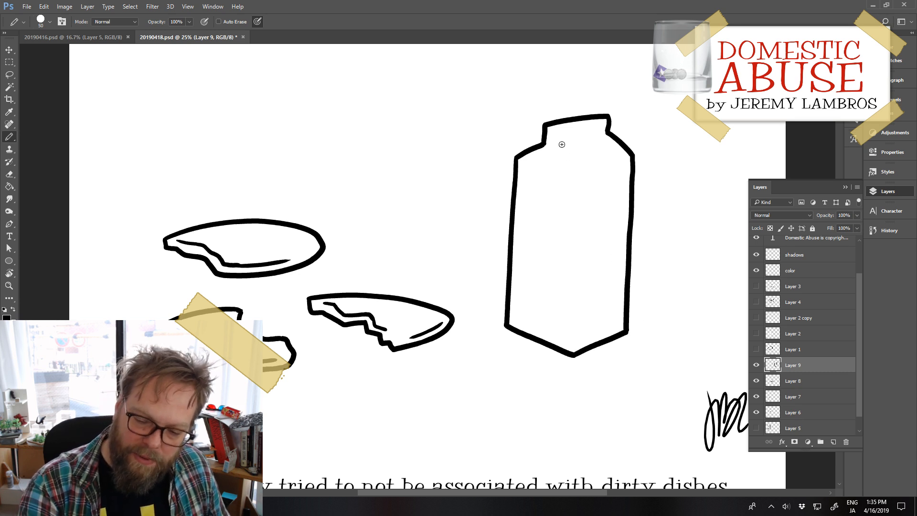
# Step: Draw the crease beneath the carton's top flap and a triangular fold below its left shoulder
pyautogui.moveTo(555, 143)
pyautogui.mouseDown()
pyautogui.moveTo(607, 135)
pyautogui.moveTo(569, 170)
pyautogui.moveTo(571, 182)
pyautogui.mouseUp()
pyautogui.hotkey('ctrl', 'z')
pyautogui.hotkey('ctrl', 'z')
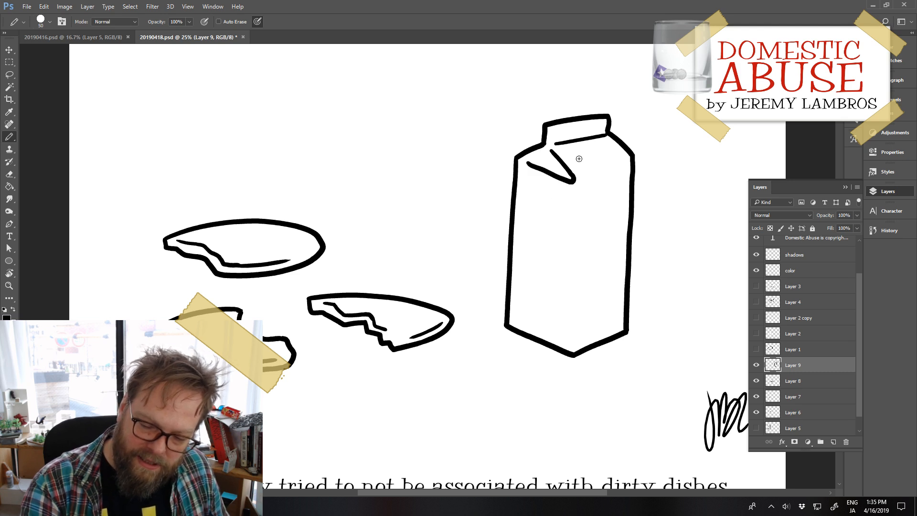
# Step: Erase the carton's triangular fold with the Eraser and redraw it slightly narrower
pyautogui.press('e')
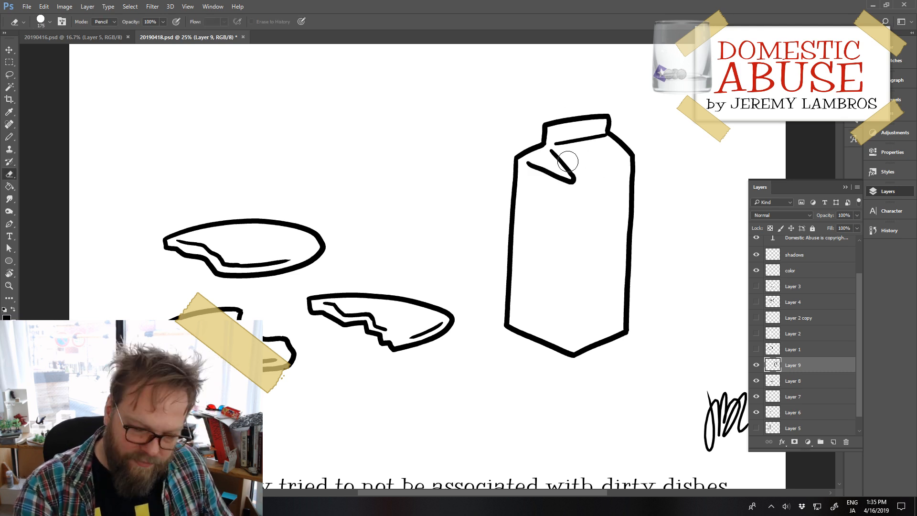
pyautogui.moveTo(565, 154)
pyautogui.mouseDown()
pyautogui.moveTo(553, 148)
pyautogui.moveTo(580, 172)
pyautogui.moveTo(530, 164)
pyautogui.mouseUp()
pyautogui.press('[')
pyautogui.press('[')
pyautogui.press('[')
pyautogui.press('b')
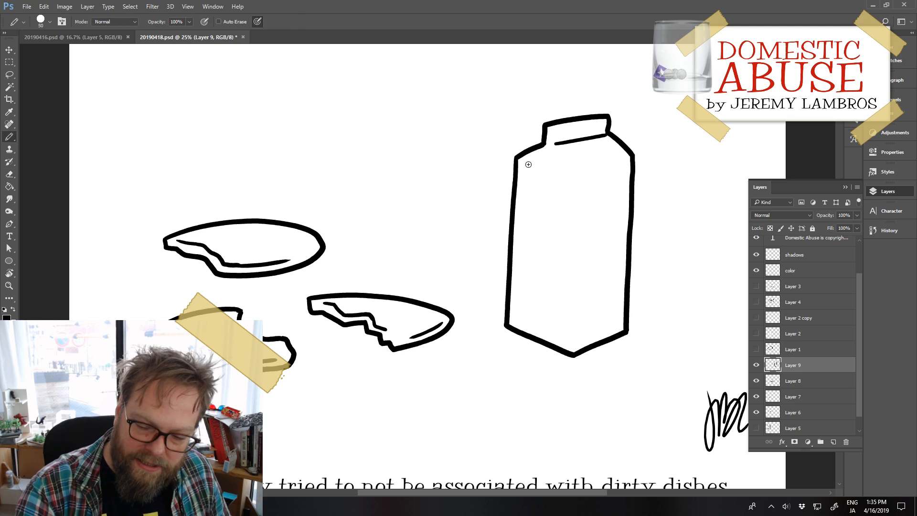
pyautogui.moveTo(548, 151); pyautogui.dragTo(561, 180)
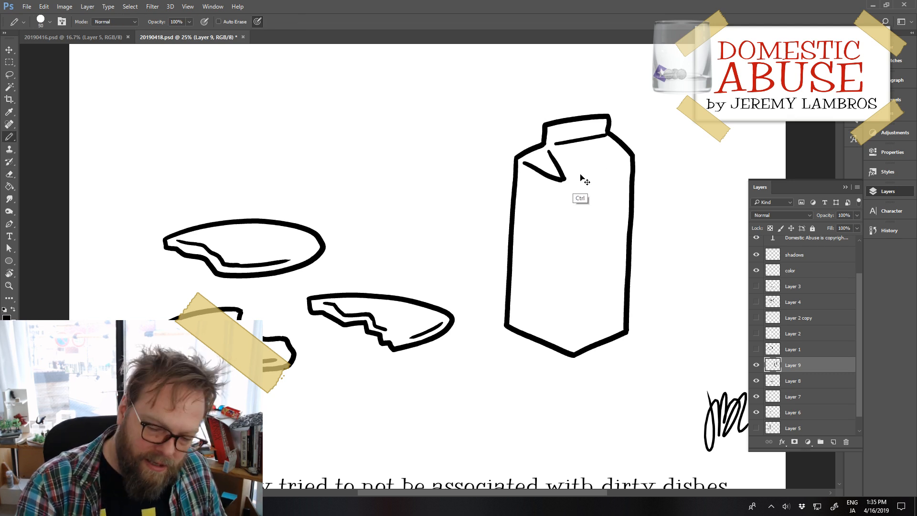
# Step: Erase the carton's triangular fold, redraw it, and add the slanted roof edge line from the fold to the right side
pyautogui.press('e')
pyautogui.moveTo(557, 168)
pyautogui.mouseDown()
pyautogui.moveTo(549, 154)
pyautogui.moveTo(563, 178)
pyautogui.moveTo(528, 163)
pyautogui.mouseUp()
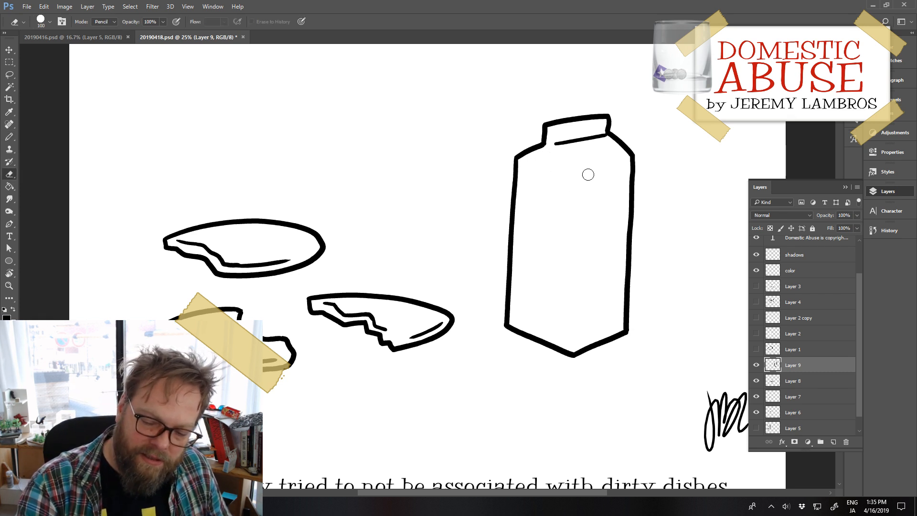
pyautogui.press('b')
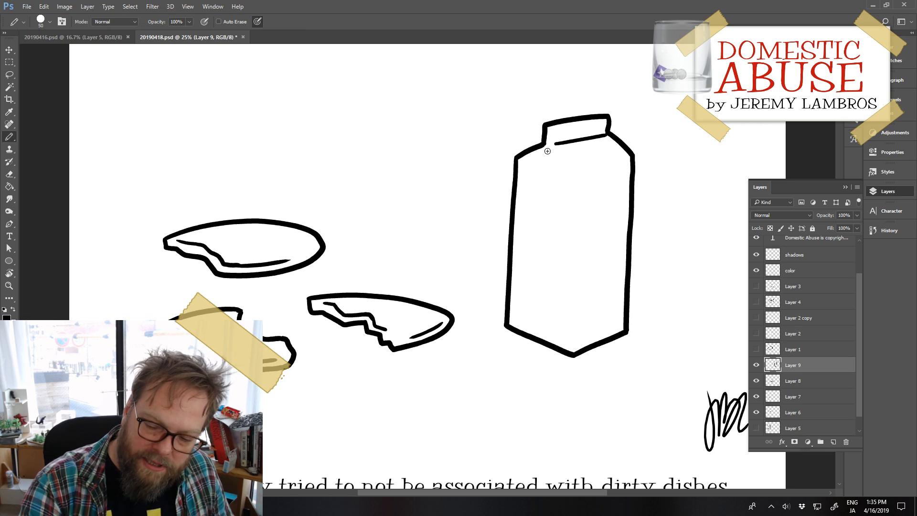
pyautogui.moveTo(547, 151)
pyautogui.mouseDown()
pyautogui.moveTo(560, 177)
pyautogui.moveTo(548, 173)
pyautogui.moveTo(630, 160)
pyautogui.mouseUp()
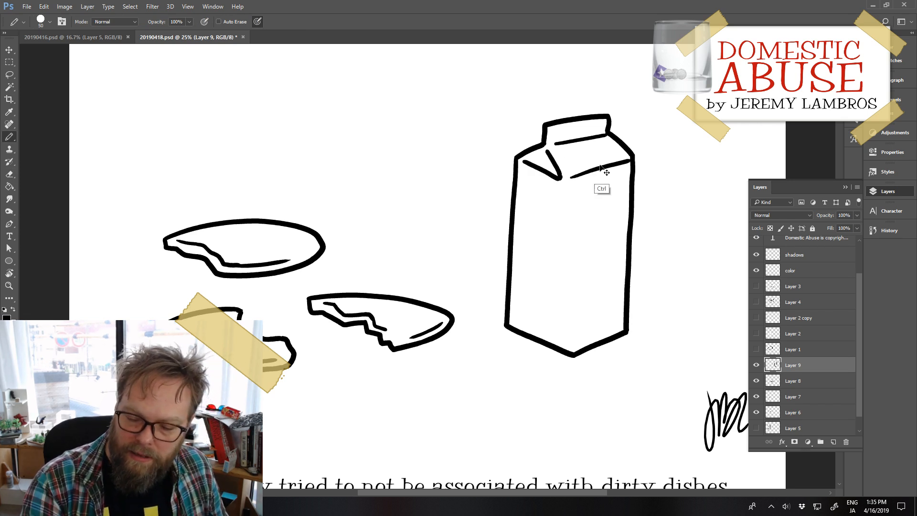
# Step: Redraw the carton's slanted roof edge as a slightly shorter line and draw the vertical front edge down the body
pyautogui.hotkey('ctrl', 'z')
pyautogui.moveTo(576, 175); pyautogui.dragTo(625, 163)
pyautogui.moveTo(571, 193); pyautogui.dragTo(569, 331)
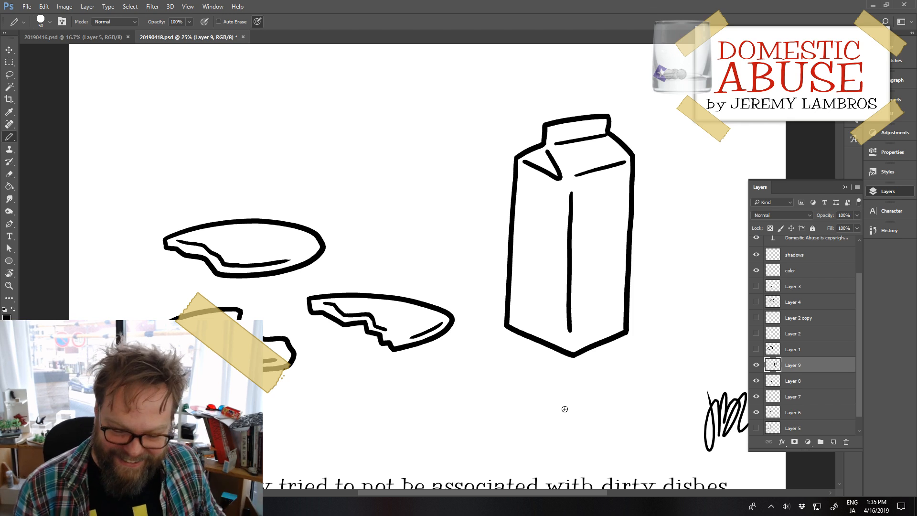
# Step: Move the milk carton closer to the broken plates and distort its lower corners so the body tapers slightly toward the base
pyautogui.keyDown('ctrl'); pyautogui.click(603, 335); pyautogui.keyUp('ctrl')
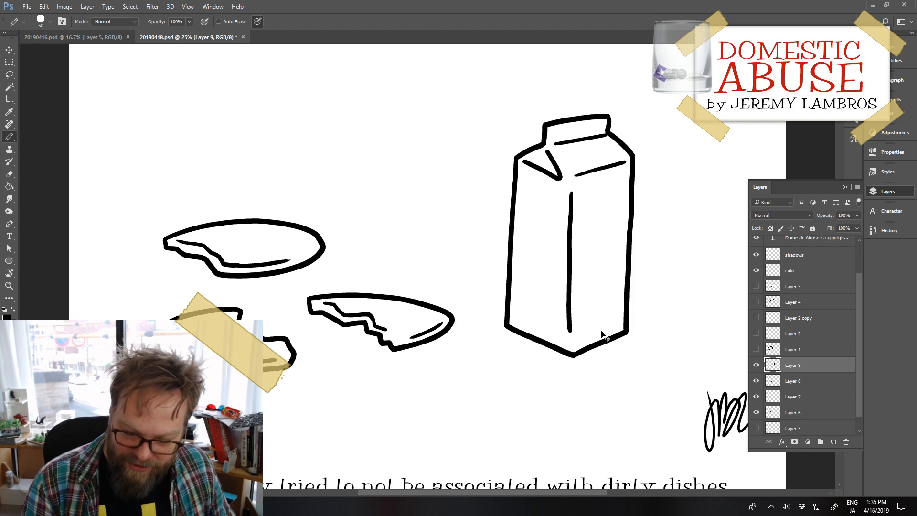
pyautogui.moveTo(619, 344)
pyautogui.mouseDown()
pyautogui.moveTo(600, 317)
pyautogui.moveTo(587, 338)
pyautogui.mouseUp()
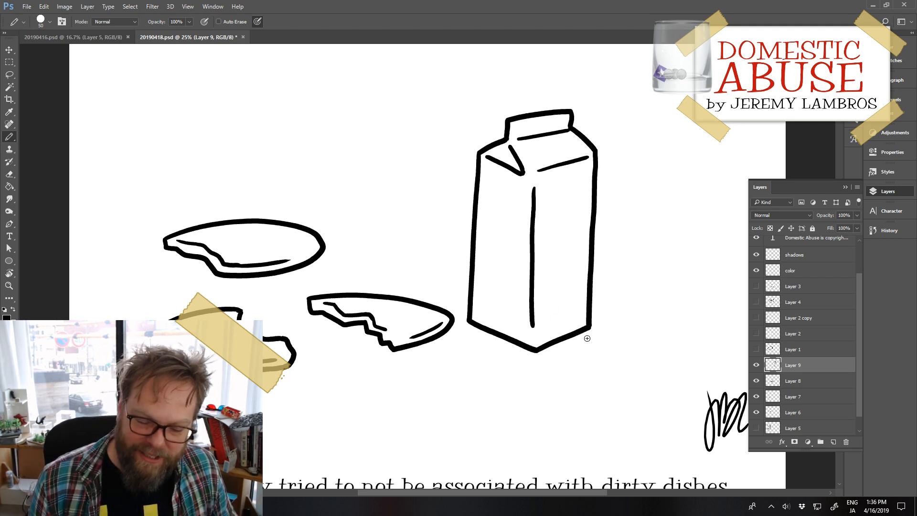
pyautogui.click(44, 6)
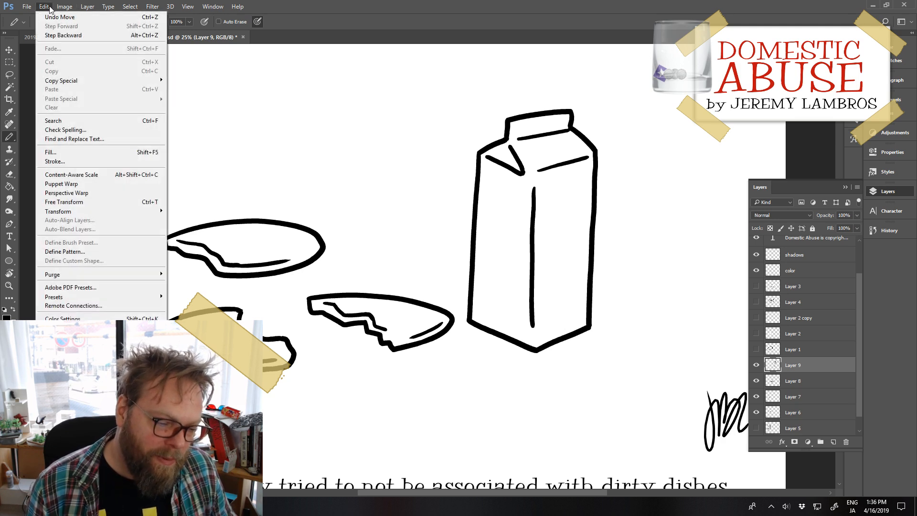
pyautogui.moveTo(124, 212)
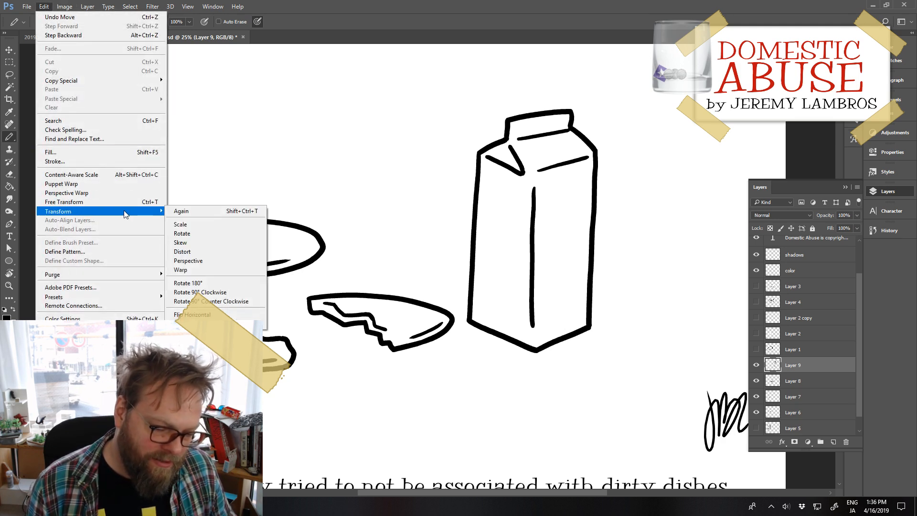
pyautogui.click(208, 254)
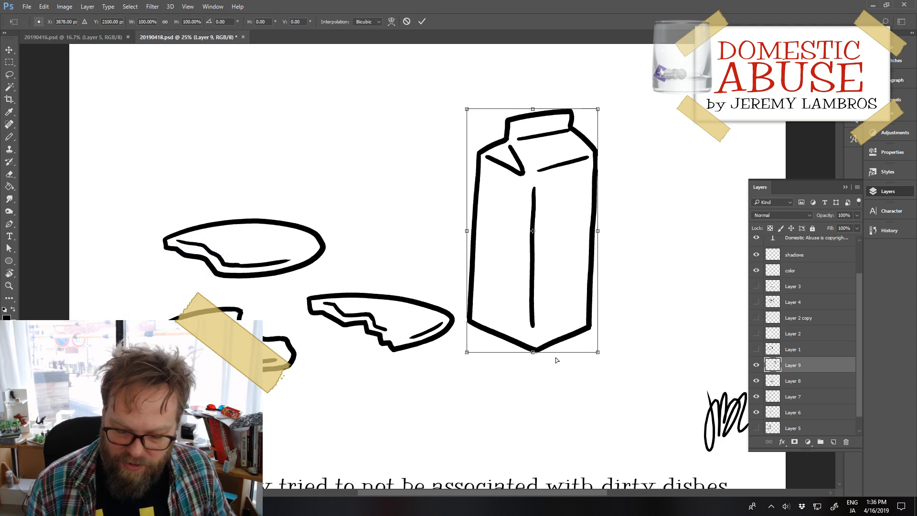
pyautogui.moveTo(598, 353); pyautogui.dragTo(591, 351)
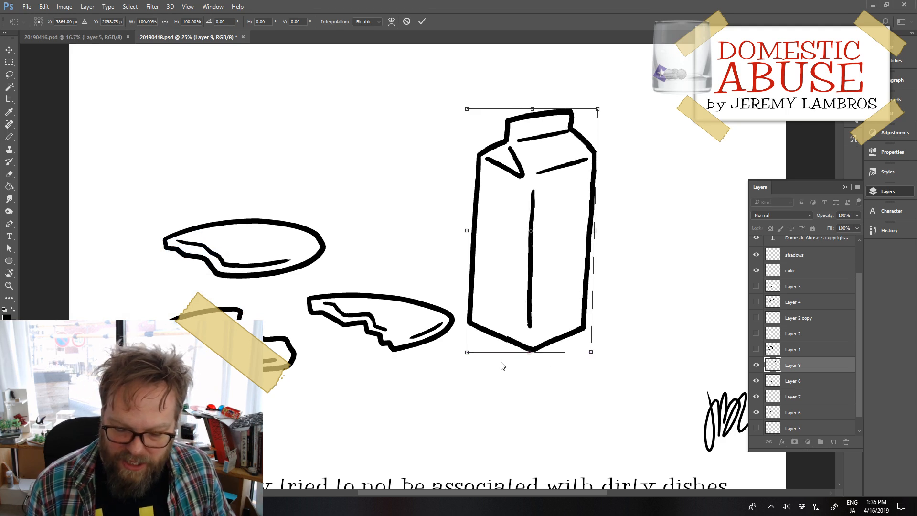
pyautogui.moveTo(468, 354); pyautogui.dragTo(474, 356)
pyautogui.moveTo(591, 352); pyautogui.dragTo(597, 356)
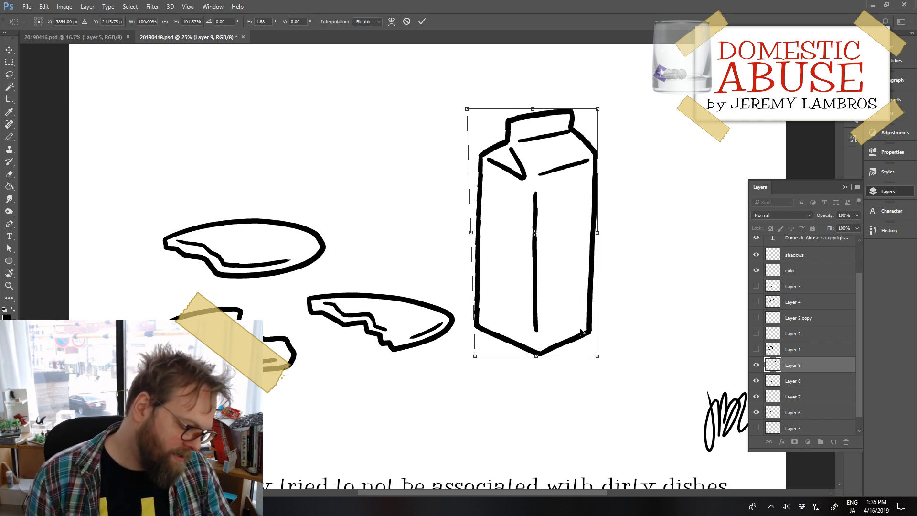
pyautogui.press('Return')
# Step: Move the milk carton down and away from the plates, and stretch it taller with Free Transform
pyautogui.moveTo(594, 309)
pyautogui.mouseDown()
pyautogui.moveTo(434, 258)
pyautogui.moveTo(654, 282)
pyautogui.moveTo(618, 292)
pyautogui.moveTo(617, 345)
pyautogui.mouseUp()
pyautogui.hotkey('ctrl', 't')
pyautogui.moveTo(622, 147)
pyautogui.mouseDown()
pyautogui.moveTo(629, 101)
pyautogui.moveTo(627, 113)
pyautogui.mouseUp()
pyautogui.press('Return')
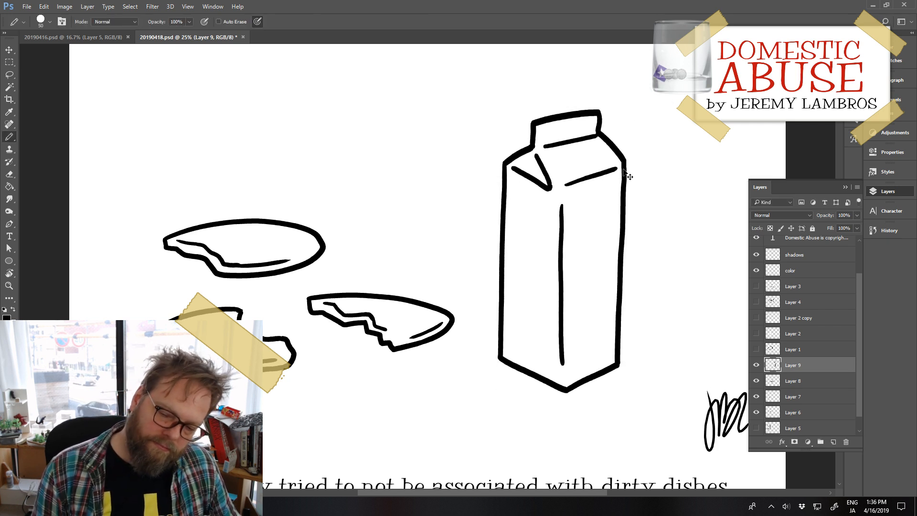
# Step: Move the carton higher and spread the broken plates around its base, one beside it and one below its lower-right edge
pyautogui.moveTo(627, 168); pyautogui.dragTo(607, 121)
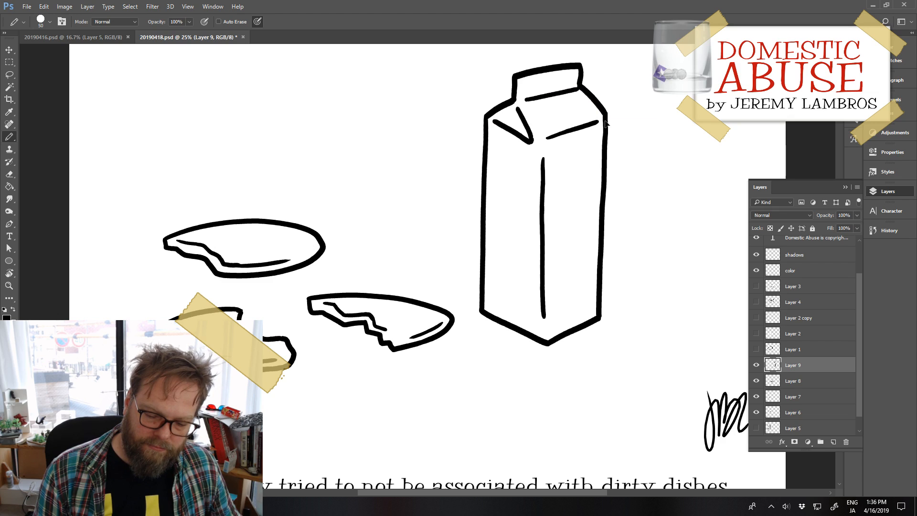
pyautogui.moveTo(446, 336); pyautogui.dragTo(620, 405)
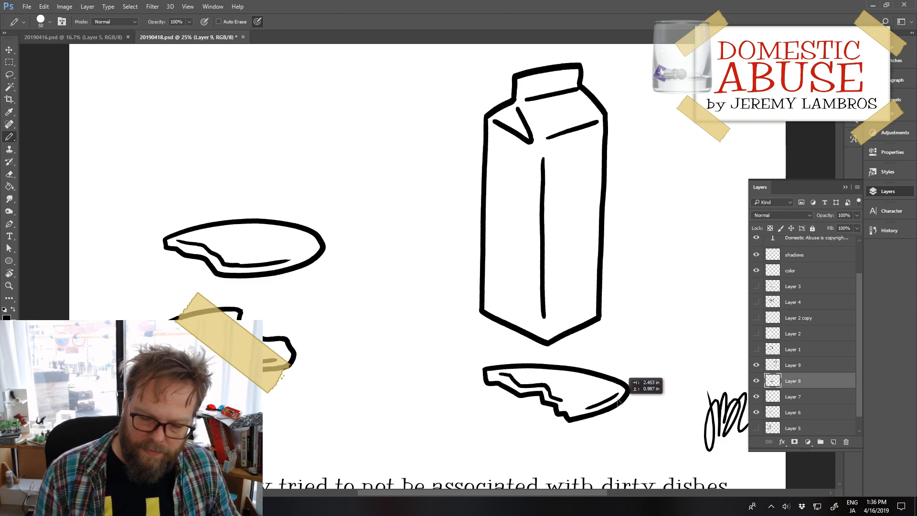
pyautogui.moveTo(317, 263); pyautogui.dragTo(477, 320)
pyautogui.moveTo(295, 367); pyautogui.dragTo(286, 385)
pyautogui.moveTo(609, 379); pyautogui.dragTo(664, 386)
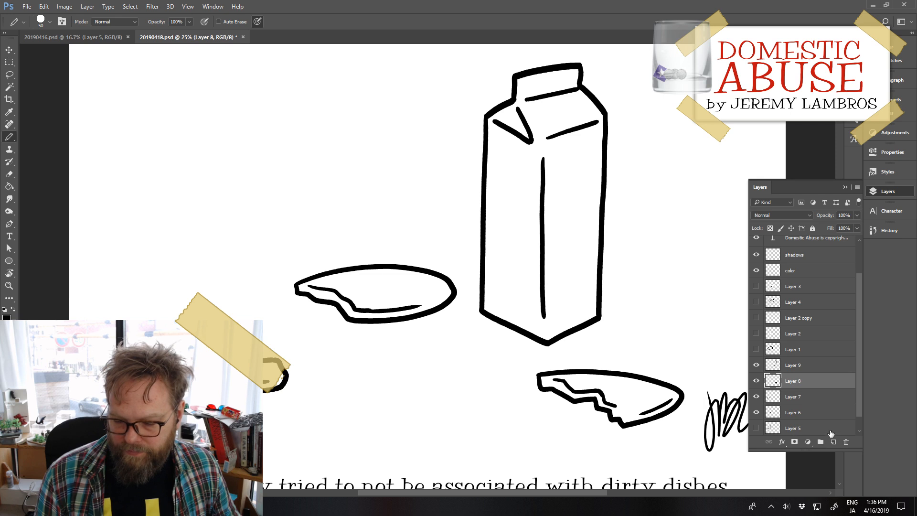
# Step: Add a new layer and draw a small broken plate shard with an inner rim line below the middle plate
pyautogui.click(833, 443)
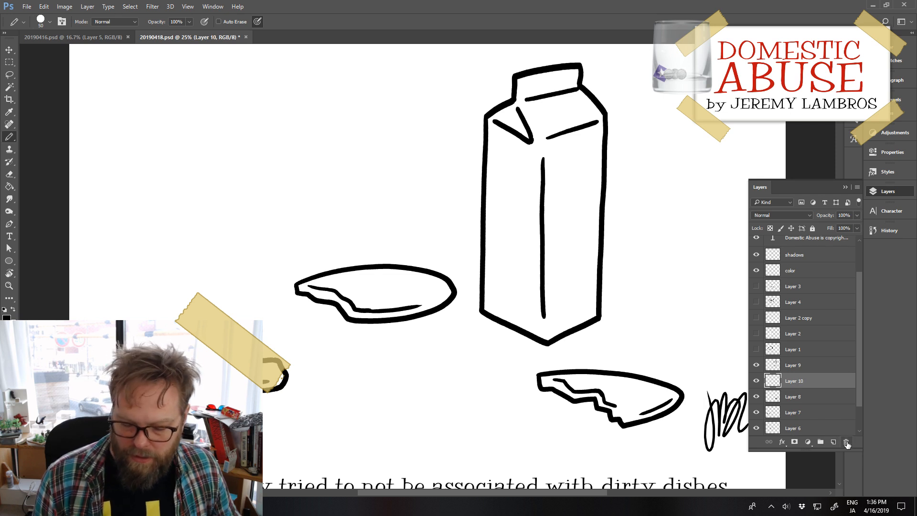
pyautogui.moveTo(417, 363)
pyautogui.mouseDown()
pyautogui.moveTo(388, 376)
pyautogui.moveTo(398, 389)
pyautogui.moveTo(420, 389)
pyautogui.mouseUp()
pyautogui.hotkey('ctrl', 'z')
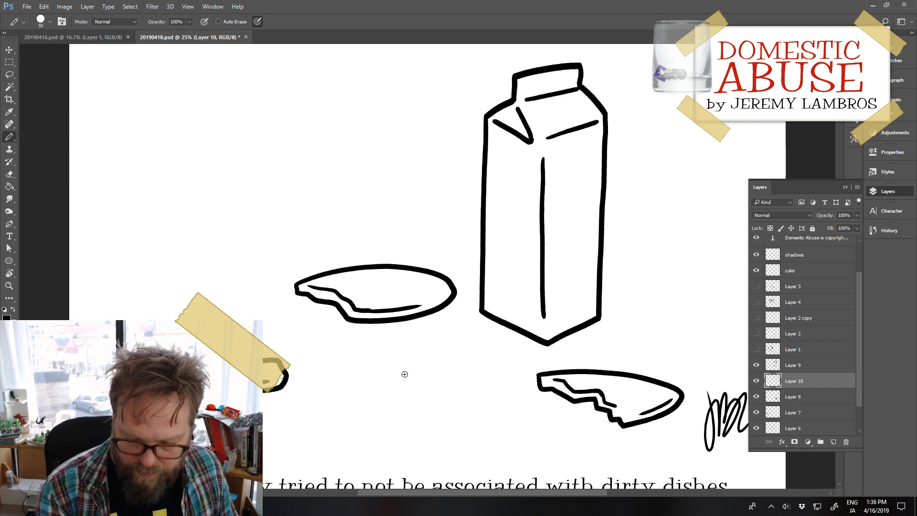
pyautogui.moveTo(392, 373)
pyautogui.mouseDown()
pyautogui.moveTo(441, 365)
pyautogui.moveTo(399, 384)
pyautogui.moveTo(449, 380)
pyautogui.moveTo(428, 391)
pyautogui.moveTo(425, 378)
pyautogui.moveTo(401, 394)
pyautogui.moveTo(382, 389)
pyautogui.mouseUp()
pyautogui.hotkey('ctrl', 'z')
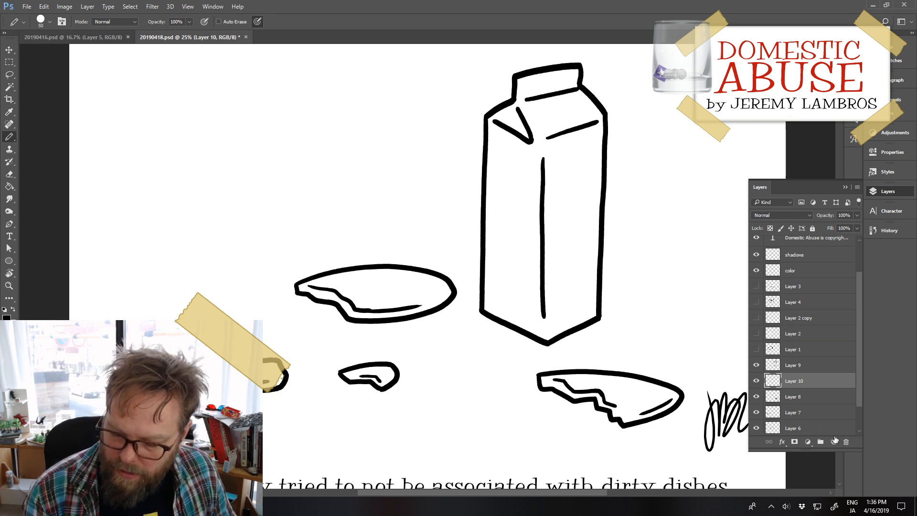
# Step: Draw a small triangular shard right of the carton and a tiny shard at the drawing's far left, each on a new layer
pyautogui.click(833, 442)
pyautogui.moveTo(637, 300)
pyautogui.mouseDown()
pyautogui.moveTo(663, 305)
pyautogui.moveTo(645, 313)
pyautogui.moveTo(672, 302)
pyautogui.mouseUp()
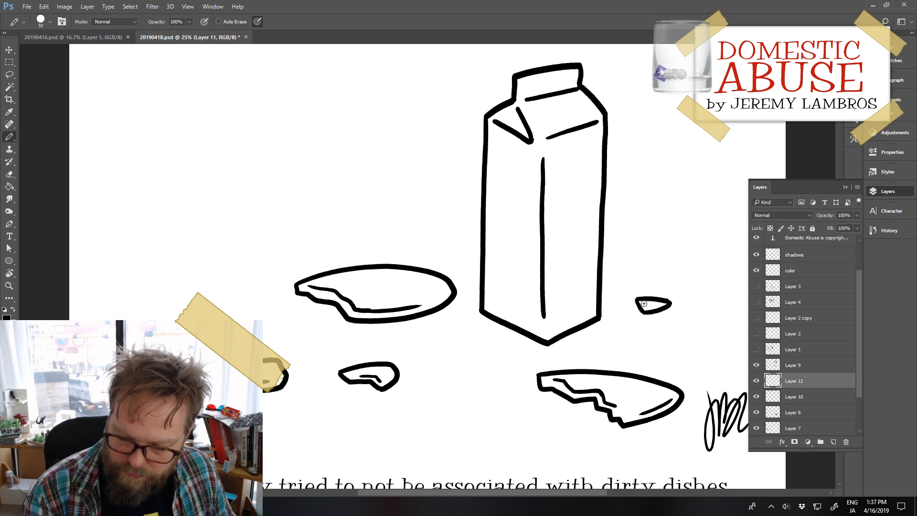
pyautogui.moveTo(647, 307); pyautogui.dragTo(662, 303)
pyautogui.hotkey('ctrl', 'z')
pyautogui.hotkey('ctrl', 'z')
pyautogui.hotkey('ctrl', 'z')
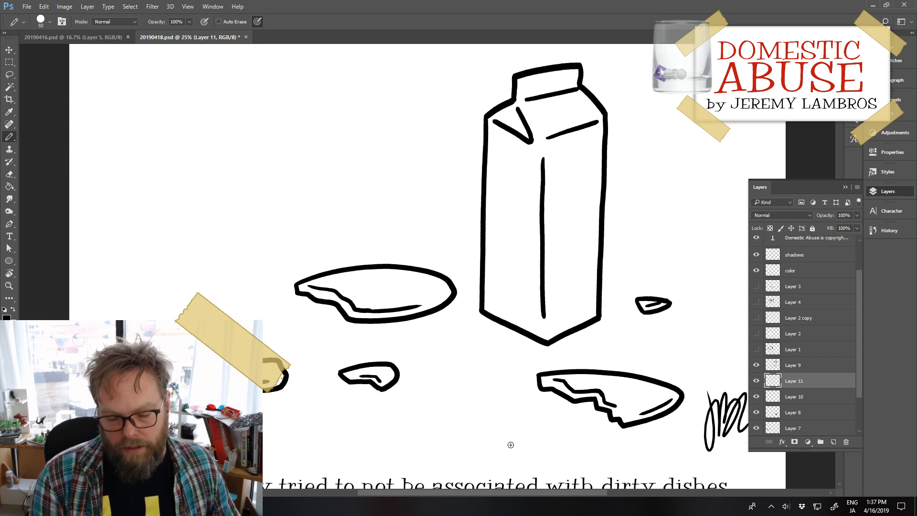
pyautogui.click(833, 440)
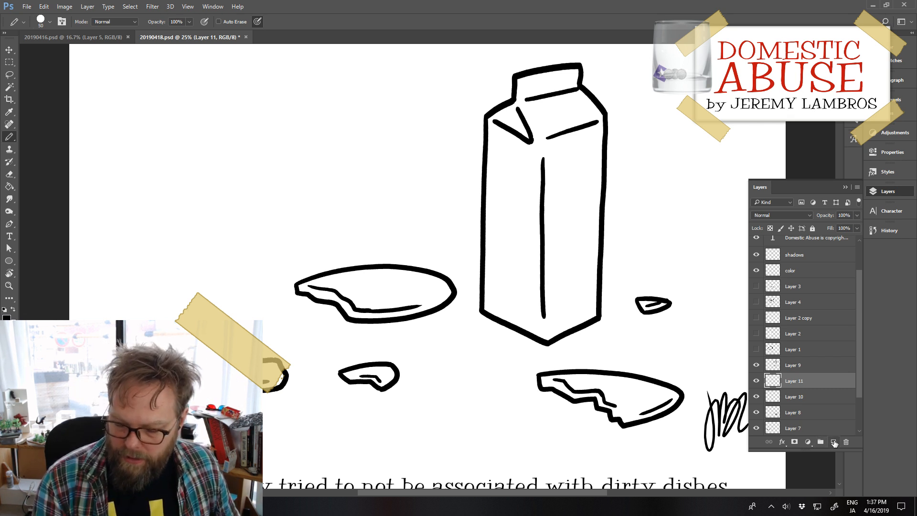
pyautogui.moveTo(437, 388)
pyautogui.mouseDown()
pyautogui.moveTo(432, 401)
pyautogui.moveTo(448, 399)
pyautogui.moveTo(443, 406)
pyautogui.moveTo(523, 432)
pyautogui.moveTo(356, 390)
pyautogui.moveTo(200, 314)
pyautogui.moveTo(116, 320)
pyautogui.mouseUp()
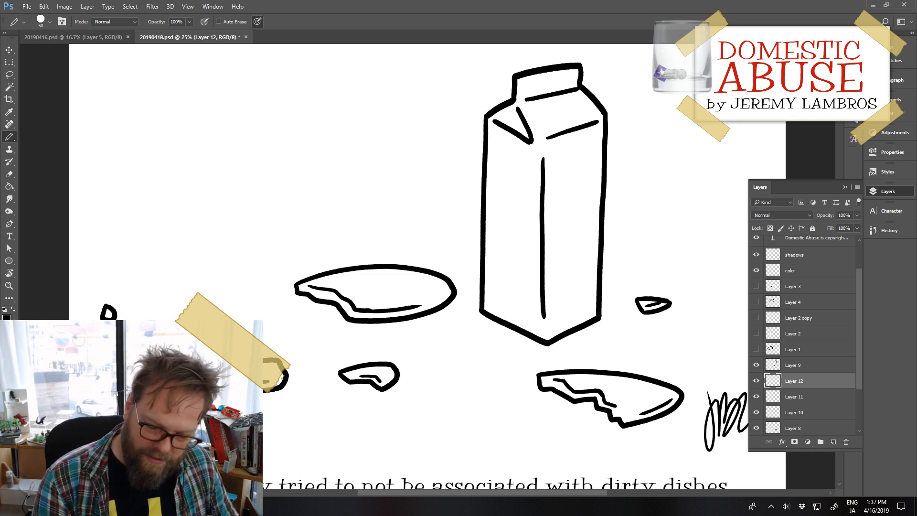
# Step: Rearrange the composition by moving the triangular shard and carton farther right, then shifting the two nearest broken plates beneath the carton
pyautogui.hotkey('ctrl', '-')
pyautogui.hotkey('ctrl', '-')
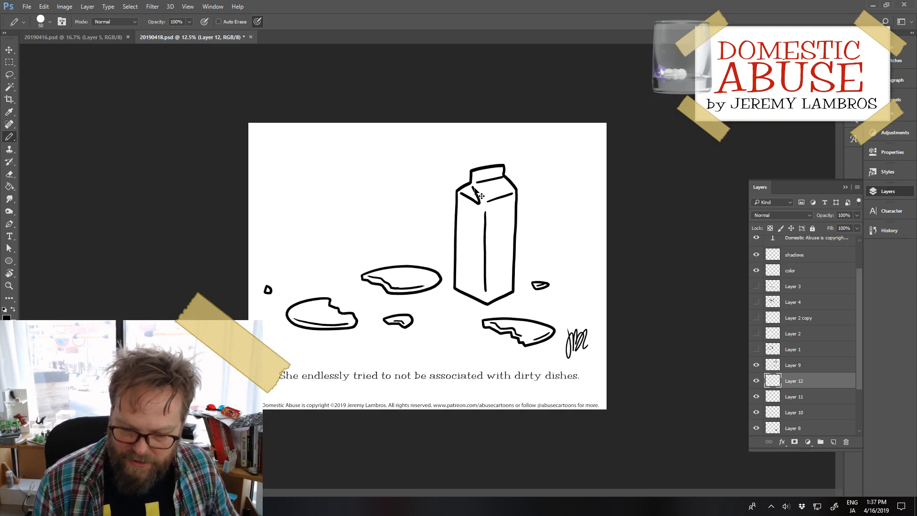
pyautogui.moveTo(549, 289); pyautogui.dragTo(579, 301)
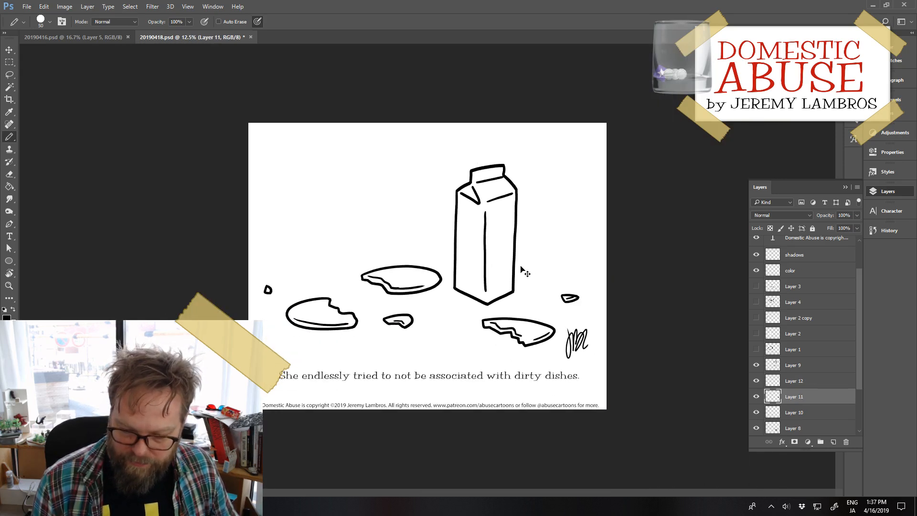
pyautogui.moveTo(521, 264); pyautogui.dragTo(555, 252)
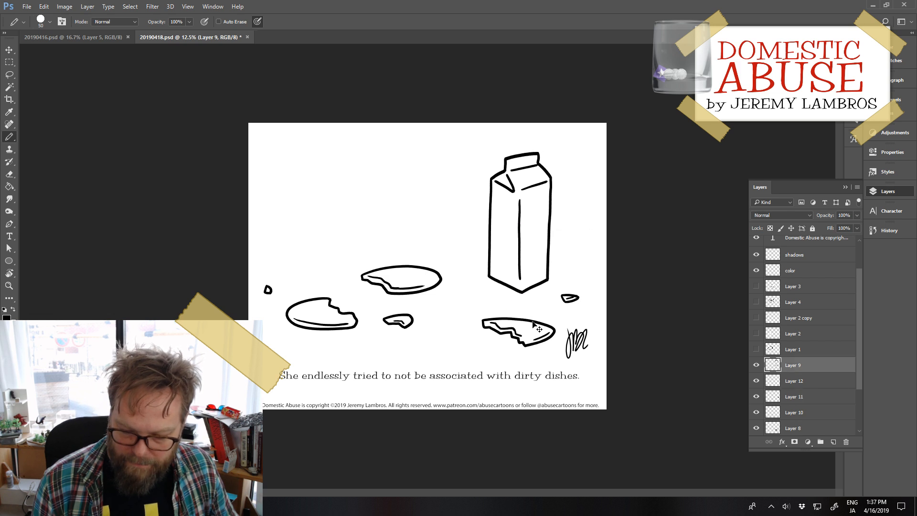
pyautogui.moveTo(535, 324); pyautogui.dragTo(524, 311)
pyautogui.moveTo(441, 279); pyautogui.dragTo(454, 285)
pyautogui.scroll(-2, 821, 380)
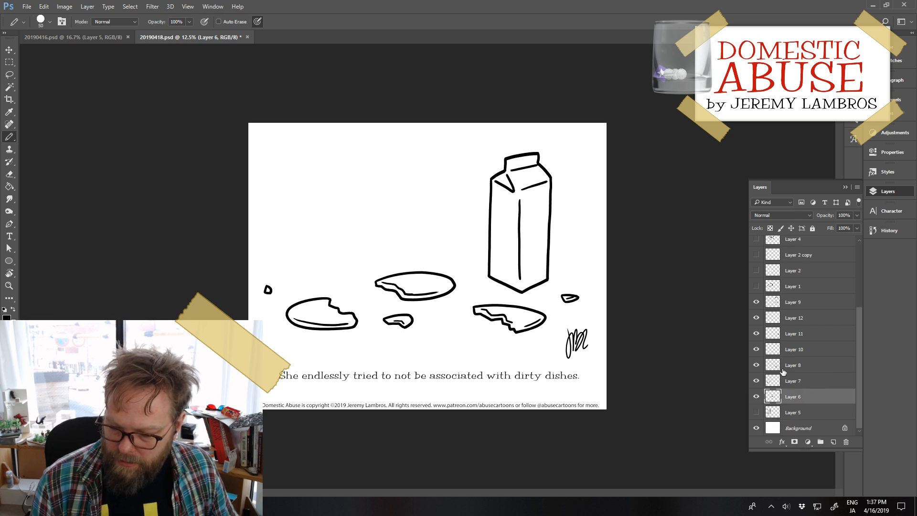
pyautogui.moveTo(546, 267); pyautogui.dragTo(548, 265)
# Step: Select all the plate and shard layers, scale them to 92.39%, and shift them right while moving the carton slightly left
pyautogui.click(804, 318)
pyautogui.keyDown('shift'); pyautogui.click(803, 397); pyautogui.keyUp('shift')
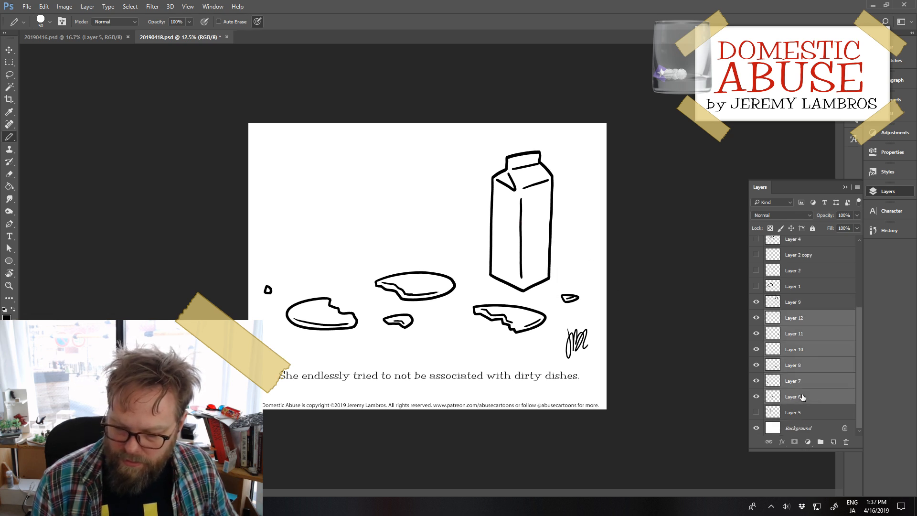
pyautogui.hotkey('ctrl', 't')
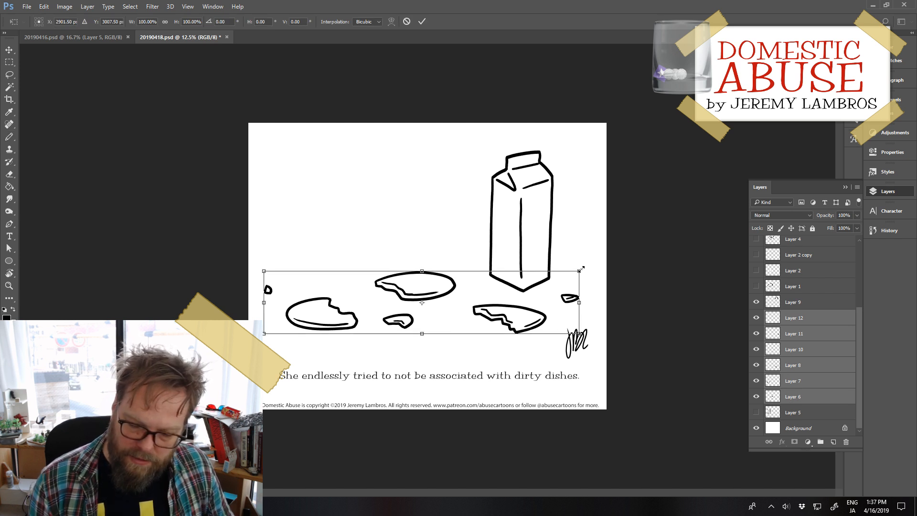
pyautogui.moveTo(579, 271); pyautogui.dragTo(557, 277)
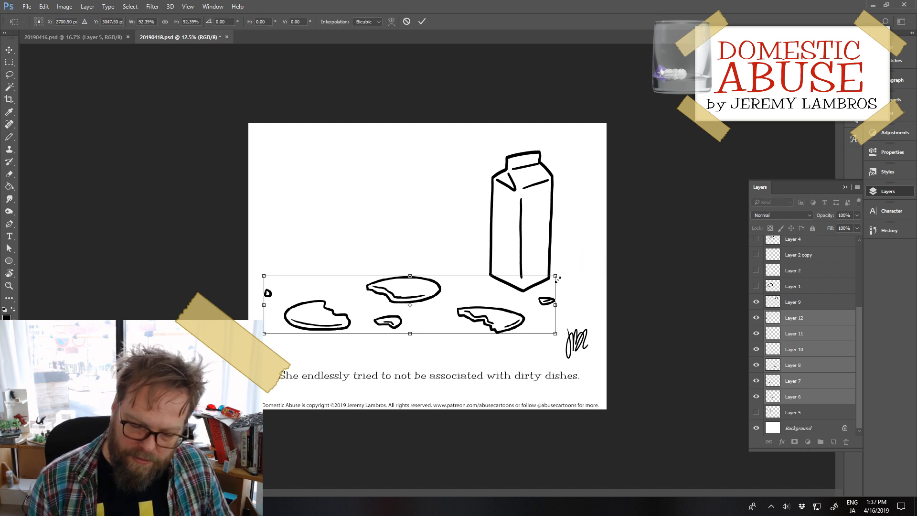
pyautogui.press('Return')
pyautogui.press('b')
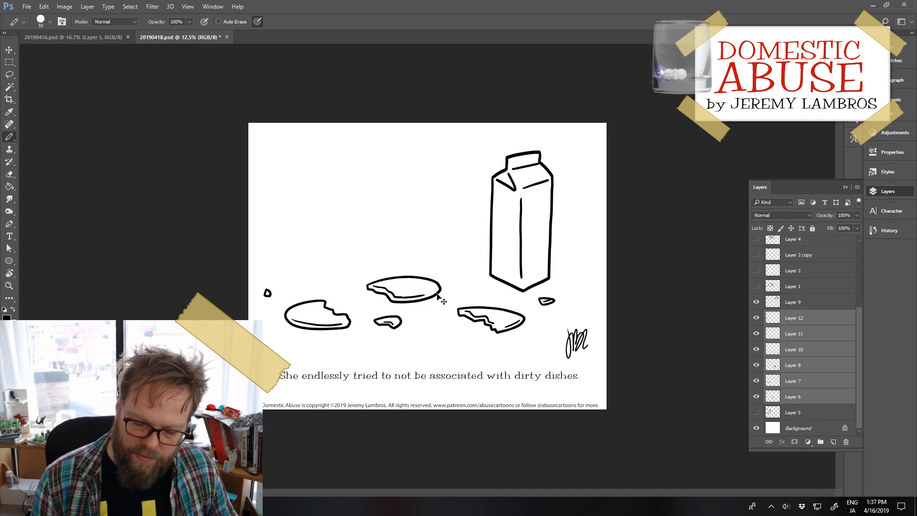
pyautogui.moveTo(439, 297); pyautogui.dragTo(481, 283)
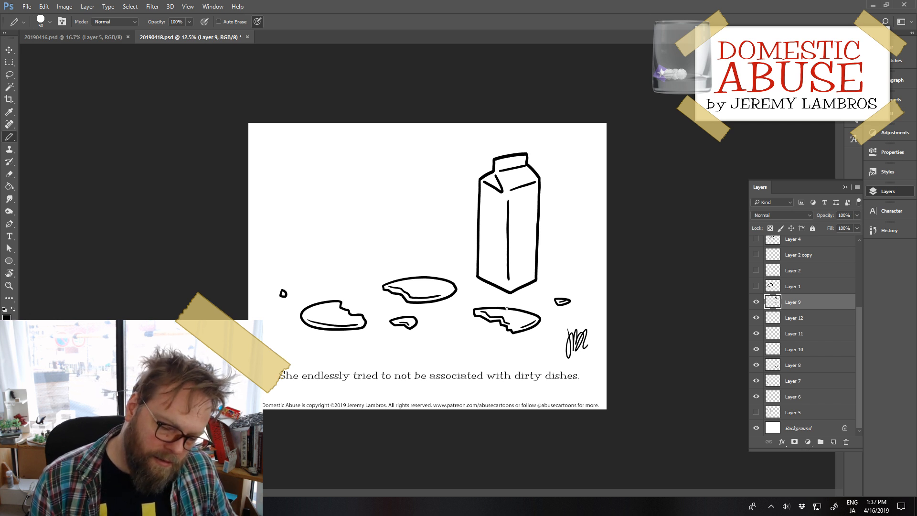
# Step: Save the milk carton comic and switch to the 20190416.psd document
pyautogui.hotkey('ctrl', 's')
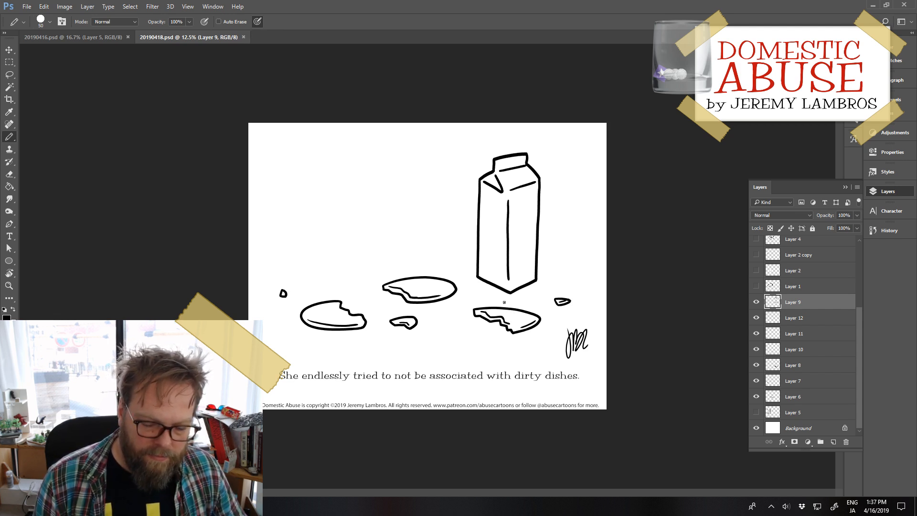
pyautogui.click(25, 39)
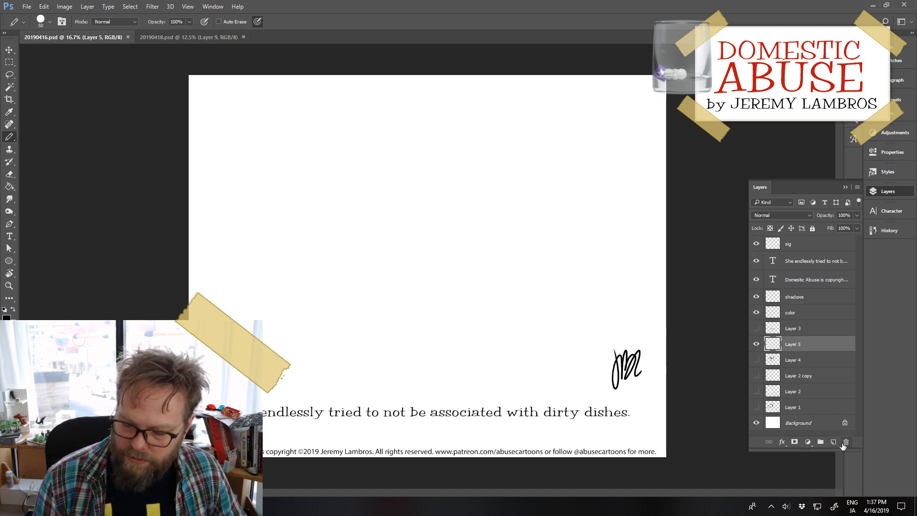
# Step: Draw the outline of a milk carton's left side, slanted gable top and right side with the 50 px pencil on Layer 5
pyautogui.hotkey('ctrl', '=')
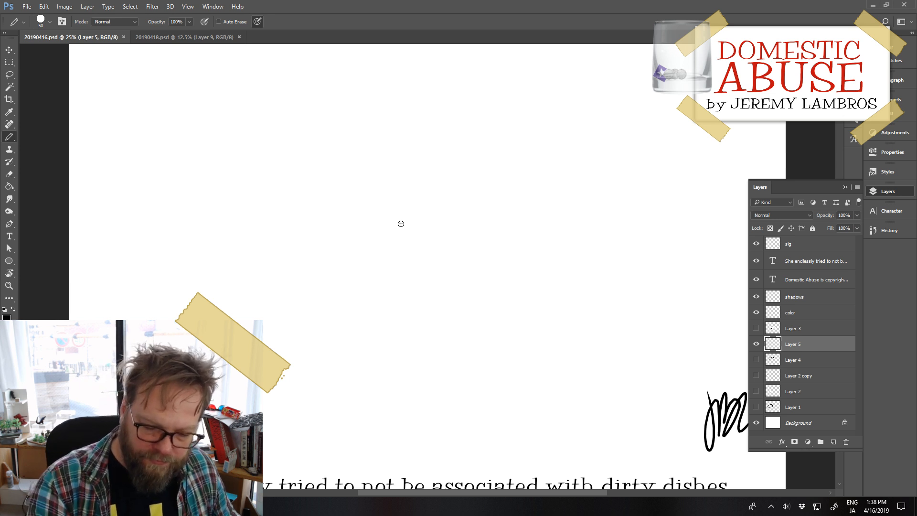
pyautogui.moveTo(400, 224)
pyautogui.mouseDown()
pyautogui.moveTo(396, 340)
pyautogui.moveTo(454, 358)
pyautogui.mouseUp()
pyautogui.hotkey('ctrl', 'z')
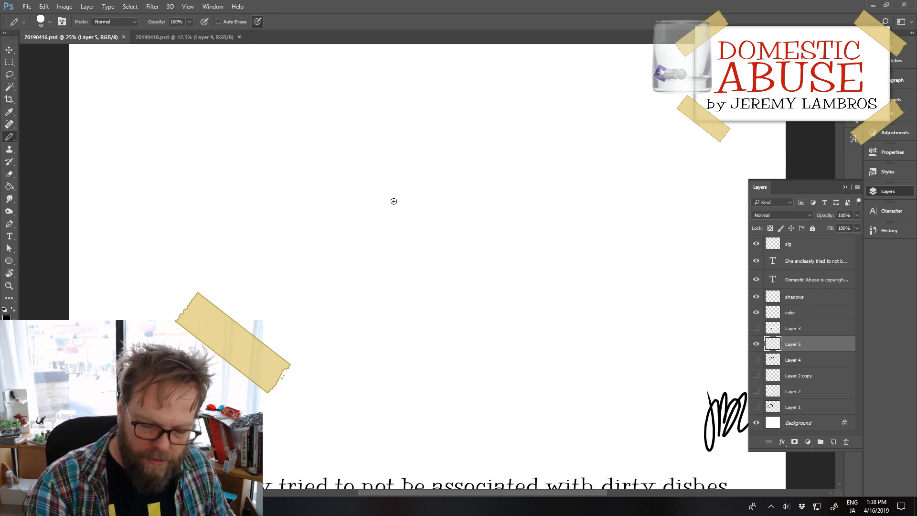
pyautogui.moveTo(393, 203)
pyautogui.mouseDown()
pyautogui.moveTo(394, 344)
pyautogui.moveTo(463, 375)
pyautogui.mouseUp()
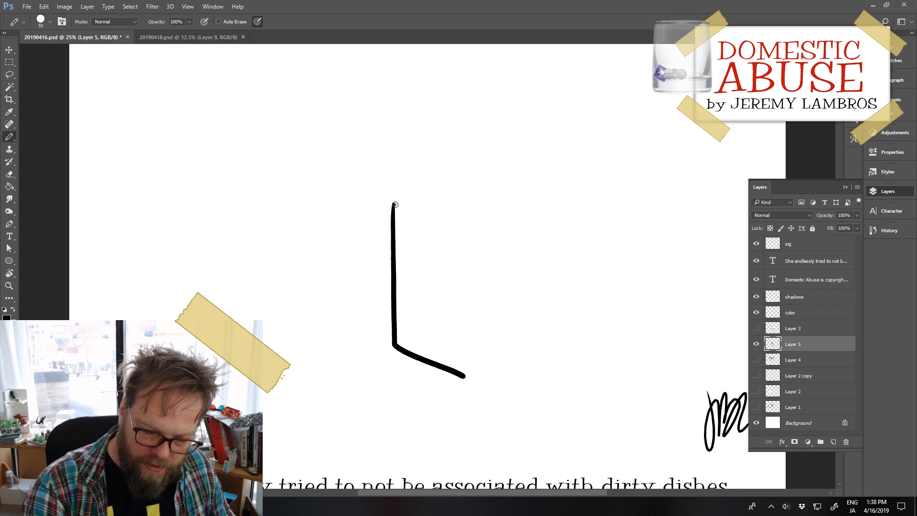
pyautogui.moveTo(394, 204)
pyautogui.mouseDown()
pyautogui.moveTo(433, 173)
pyautogui.moveTo(425, 177)
pyautogui.moveTo(540, 167)
pyautogui.moveTo(531, 169)
pyautogui.moveTo(560, 202)
pyautogui.moveTo(546, 354)
pyautogui.mouseUp()
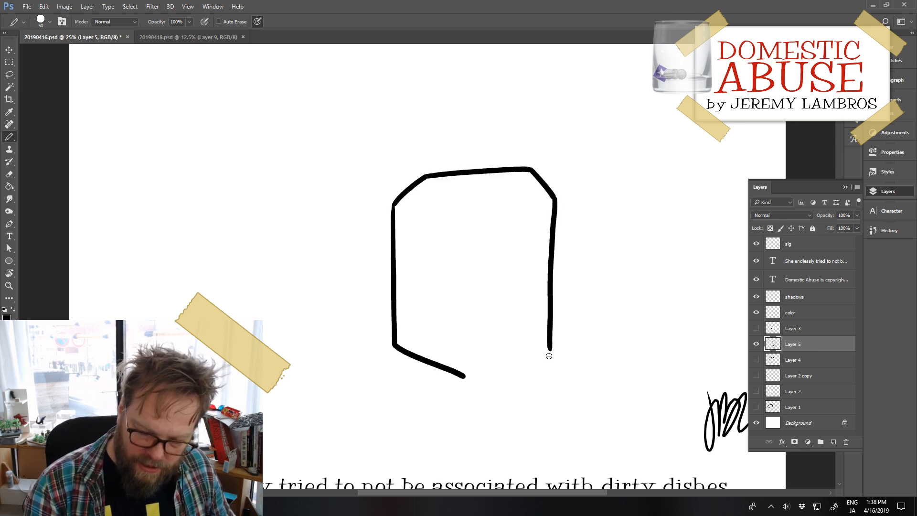
pyautogui.hotkey('ctrl', 'z')
pyautogui.moveTo(554, 198); pyautogui.dragTo(553, 351)
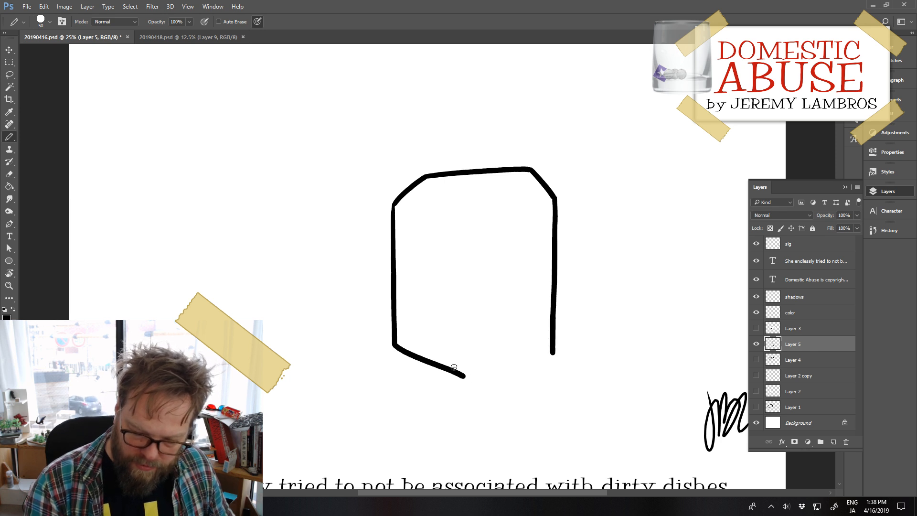
# Step: Close the carton's outline with a slightly rising bottom edge from the front corner to the right side, redoing the stroke until it fits
pyautogui.moveTo(445, 370); pyautogui.dragTo(548, 349)
pyautogui.hotkey('ctrl', 'z')
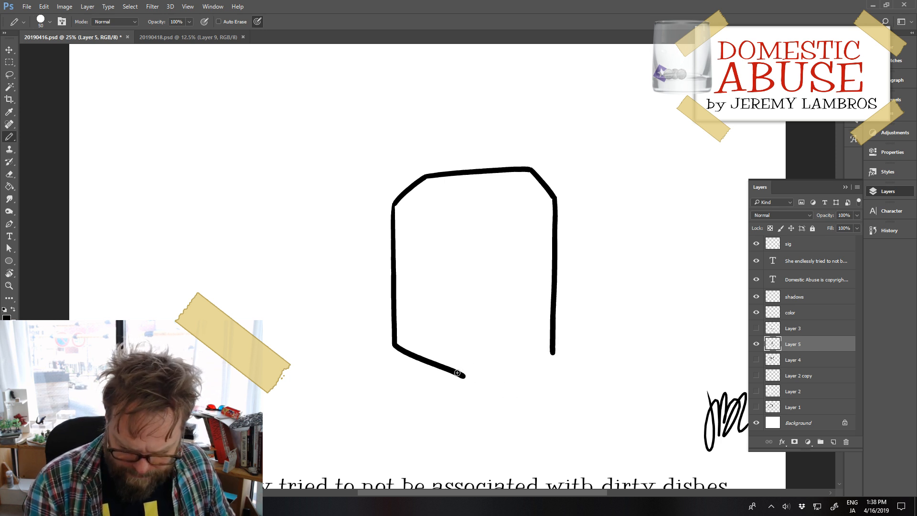
pyautogui.moveTo(457, 371); pyautogui.dragTo(557, 352)
pyautogui.hotkey('ctrl', 'z')
pyautogui.moveTo(451, 369); pyautogui.dragTo(554, 352)
pyautogui.hotkey('ctrl', 'z')
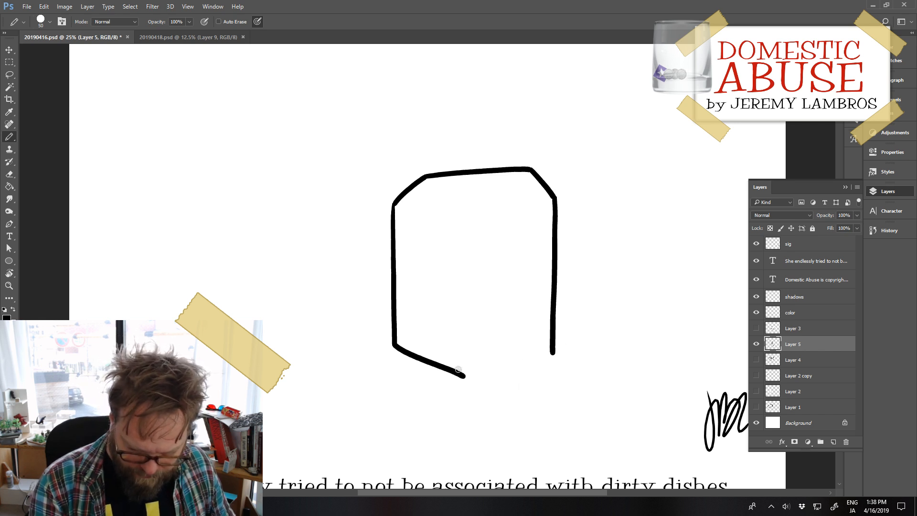
pyautogui.moveTo(454, 369); pyautogui.dragTo(555, 354)
pyautogui.hotkey('ctrl', 'z')
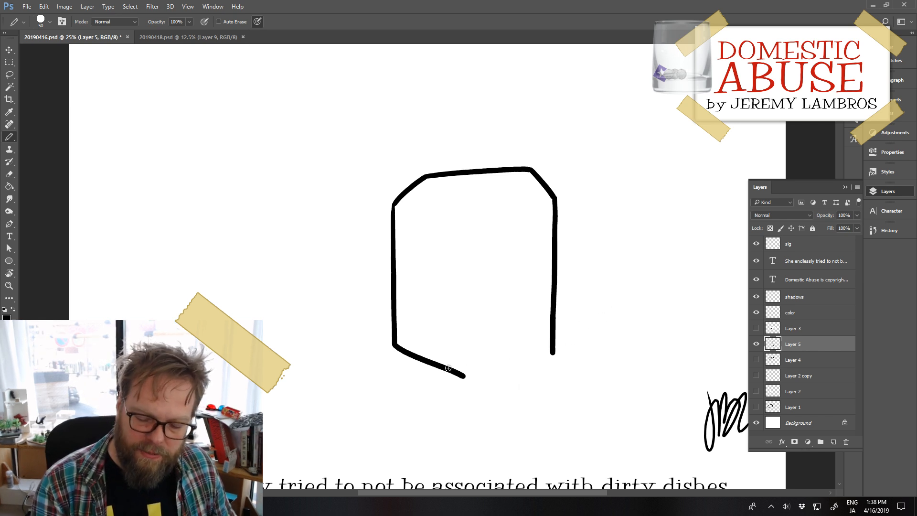
pyautogui.moveTo(451, 370); pyautogui.dragTo(554, 353)
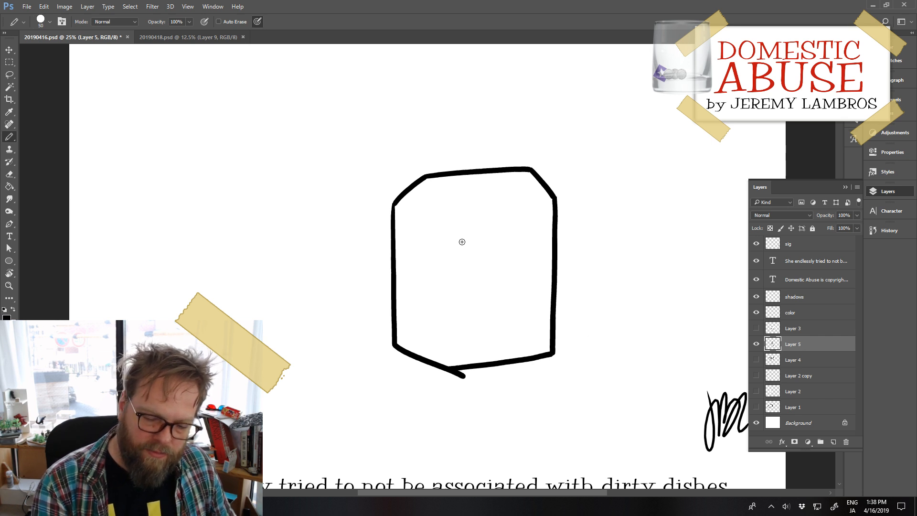
# Step: Add the carton's triangular gable fold, roof line and vertical front edge, and erase the overshooting stroke at the bottom corner
pyautogui.moveTo(428, 185)
pyautogui.mouseDown()
pyautogui.moveTo(446, 223)
pyautogui.moveTo(406, 203)
pyautogui.moveTo(443, 223)
pyautogui.moveTo(424, 217)
pyautogui.moveTo(549, 204)
pyautogui.mouseUp()
pyautogui.hotkey('ctrl', 'z')
pyautogui.hotkey('ctrl', 'z')
pyautogui.hotkey('ctrl', 'z')
pyautogui.moveTo(451, 228); pyautogui.dragTo(457, 348)
pyautogui.hotkey('ctrl', 'z')
pyautogui.moveTo(447, 235)
pyautogui.mouseDown()
pyautogui.moveTo(448, 354)
pyautogui.moveTo(447, 321)
pyautogui.moveTo(457, 376)
pyautogui.moveTo(449, 377)
pyautogui.mouseUp()
pyautogui.hotkey('ctrl', 'z')
pyautogui.press('e')
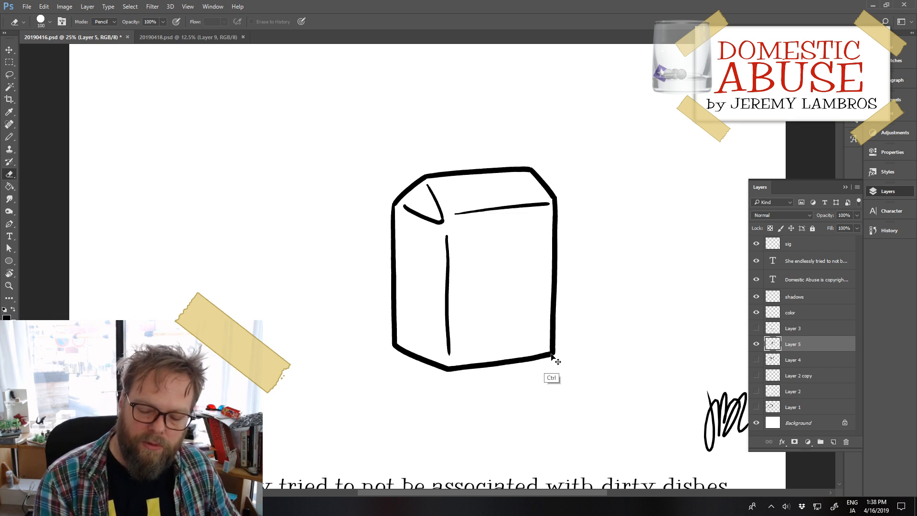
# Step: Move the carton to the left part of the canvas, checking its layer by toggling the visibility
pyautogui.moveTo(551, 358)
pyautogui.mouseDown()
pyautogui.moveTo(378, 337)
pyautogui.moveTo(358, 321)
pyautogui.mouseUp()
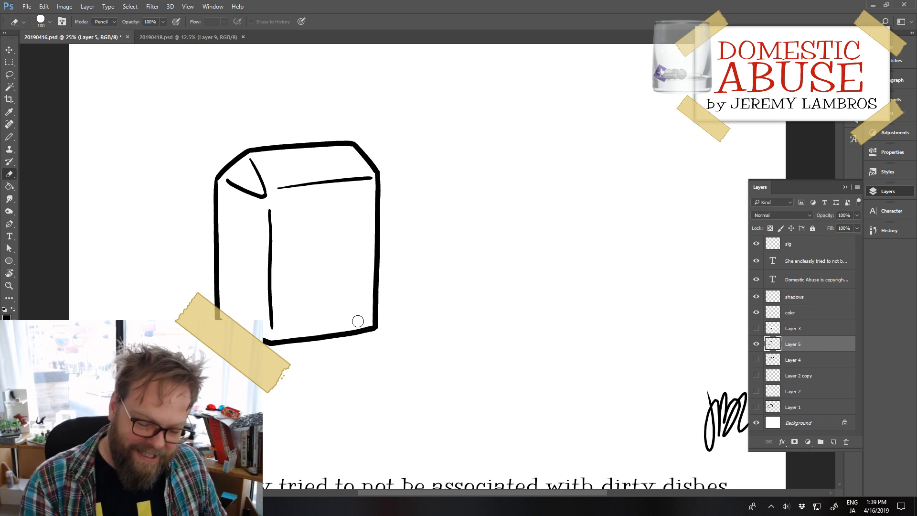
pyautogui.moveTo(375, 329); pyautogui.dragTo(343, 318)
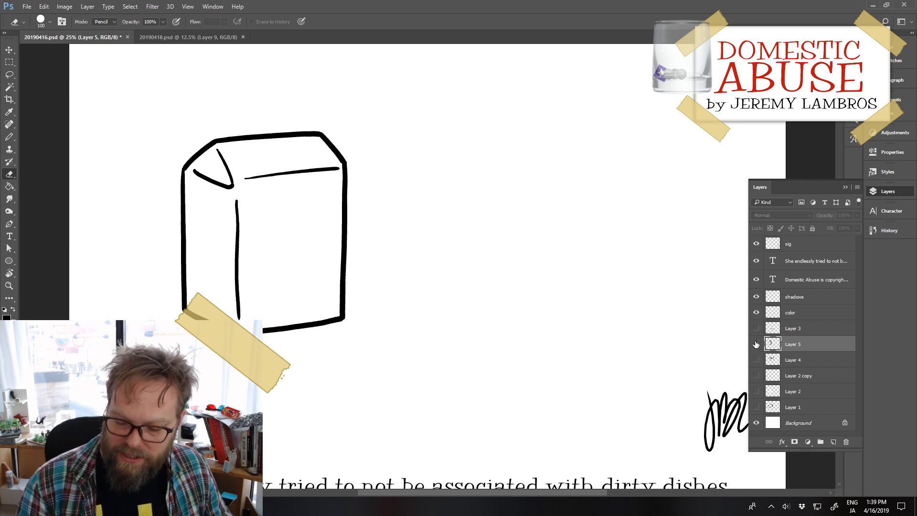
pyautogui.click(756, 345)
pyautogui.click(755, 345)
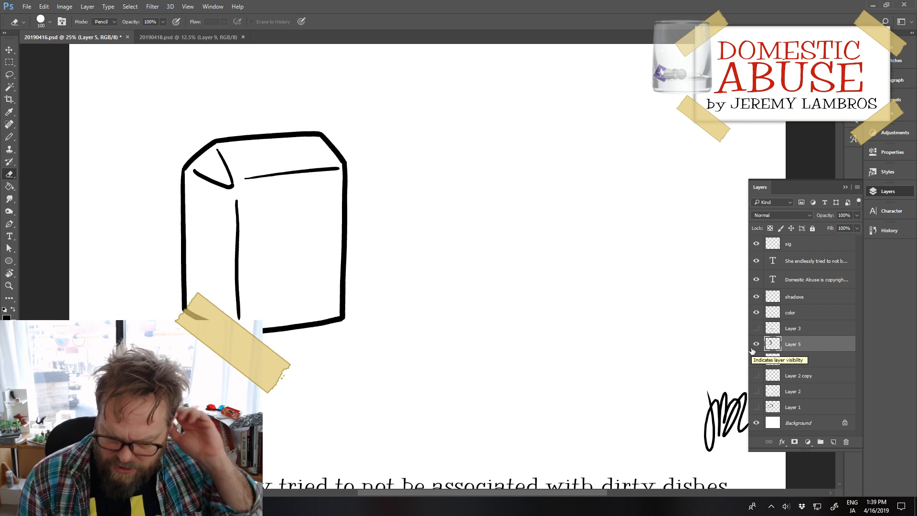
pyautogui.moveTo(343, 323); pyautogui.dragTo(298, 293)
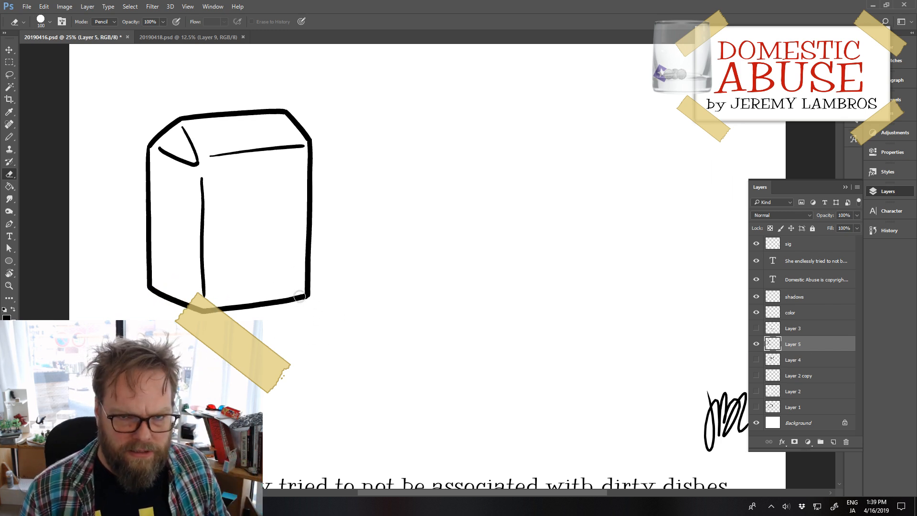
pyautogui.press('b')
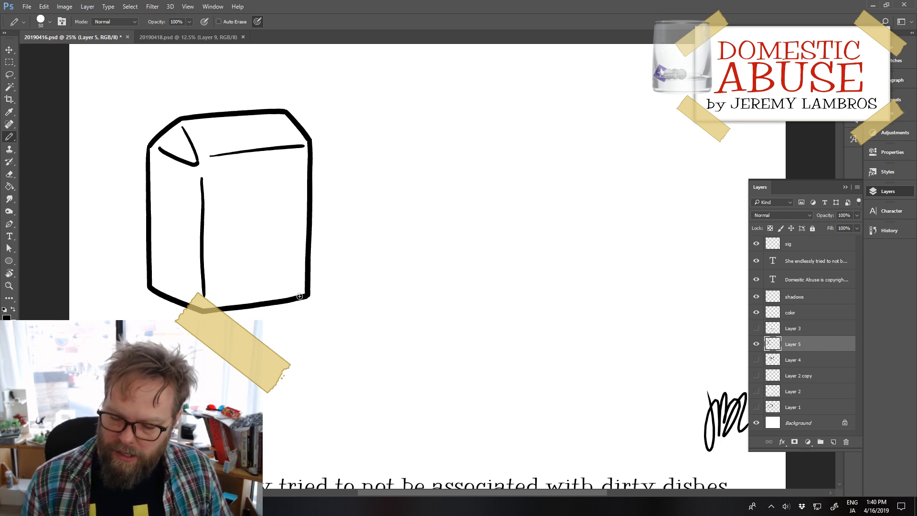
pyautogui.click(757, 344)
pyautogui.click(756, 345)
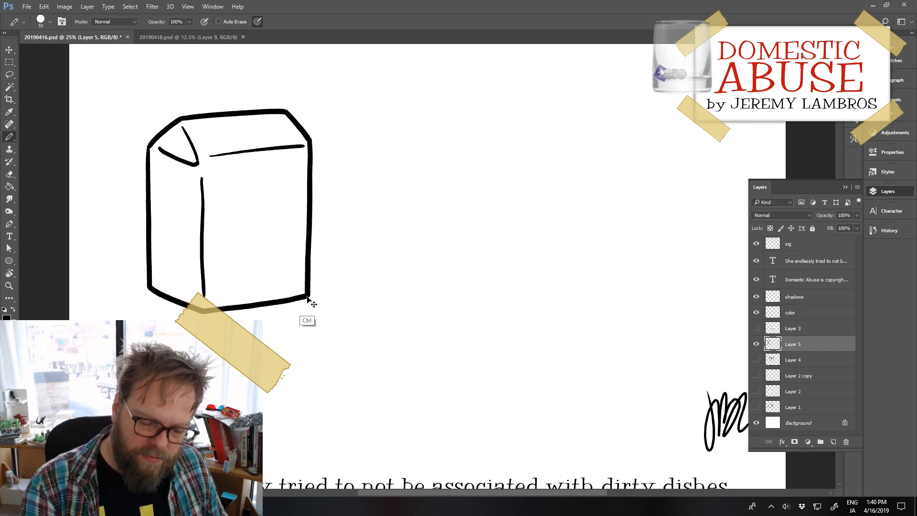
pyautogui.moveTo(306, 307); pyautogui.dragTo(302, 329)
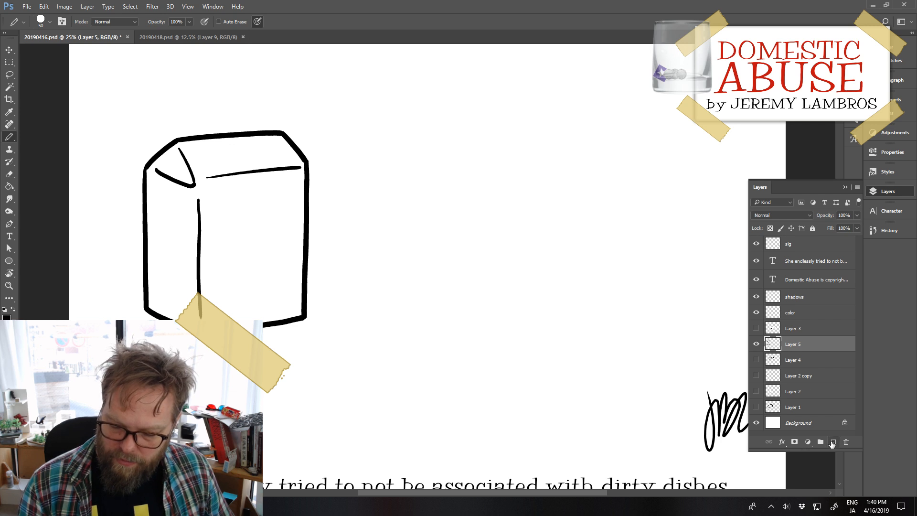
# Step: On a new layer, draw a wide, shallow cooking pot right of the carton with a curved rim, short sides and a rounded base
pyautogui.click(832, 442)
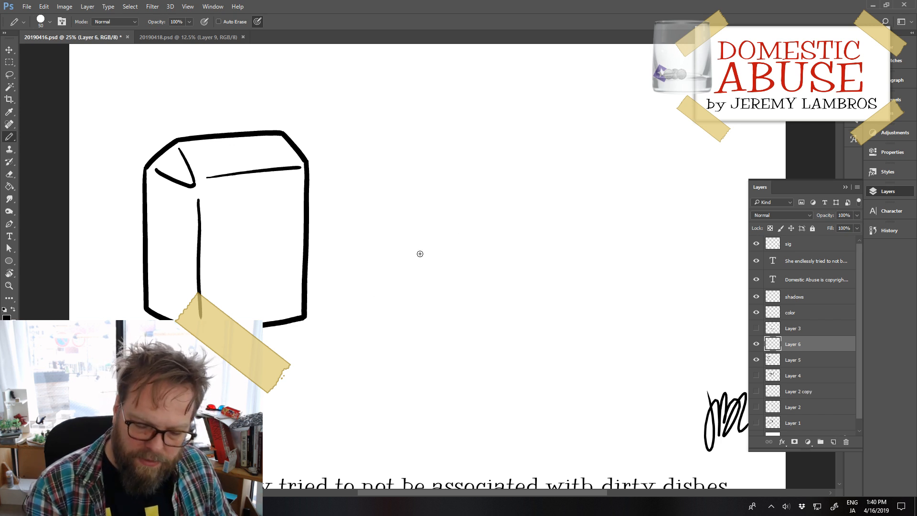
pyautogui.moveTo(400, 273)
pyautogui.mouseDown()
pyautogui.moveTo(410, 253)
pyautogui.moveTo(517, 232)
pyautogui.moveTo(644, 251)
pyautogui.moveTo(629, 273)
pyautogui.mouseUp()
pyautogui.hotkey('ctrl', 'z')
pyautogui.moveTo(403, 272)
pyautogui.mouseDown()
pyautogui.moveTo(495, 239)
pyautogui.moveTo(624, 244)
pyautogui.moveTo(655, 272)
pyautogui.mouseUp()
pyautogui.moveTo(400, 270)
pyautogui.mouseDown()
pyautogui.moveTo(410, 344)
pyautogui.moveTo(631, 348)
pyautogui.moveTo(661, 339)
pyautogui.mouseUp()
pyautogui.hotkey('ctrl', 'z')
pyautogui.moveTo(406, 341)
pyautogui.mouseDown()
pyautogui.moveTo(489, 364)
pyautogui.moveTo(582, 363)
pyautogui.moveTo(654, 339)
pyautogui.mouseUp()
pyautogui.moveTo(669, 272)
pyautogui.mouseDown()
pyautogui.moveTo(665, 343)
pyautogui.moveTo(663, 290)
pyautogui.moveTo(662, 333)
pyautogui.moveTo(651, 341)
pyautogui.mouseUp()
pyautogui.hotkey('ctrl', 'z')
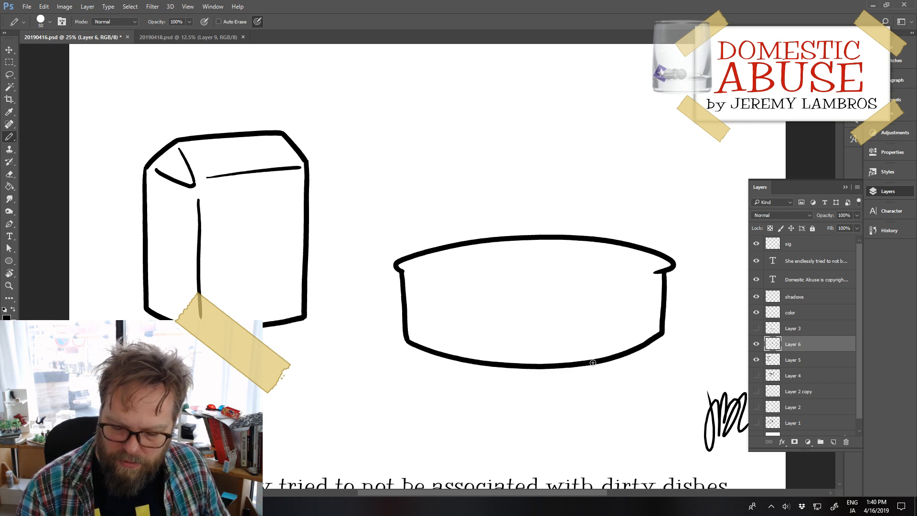
# Step: Draw the inner curve of the pot's front rim, leaving short overlapping ends at both sides
pyautogui.press('e')
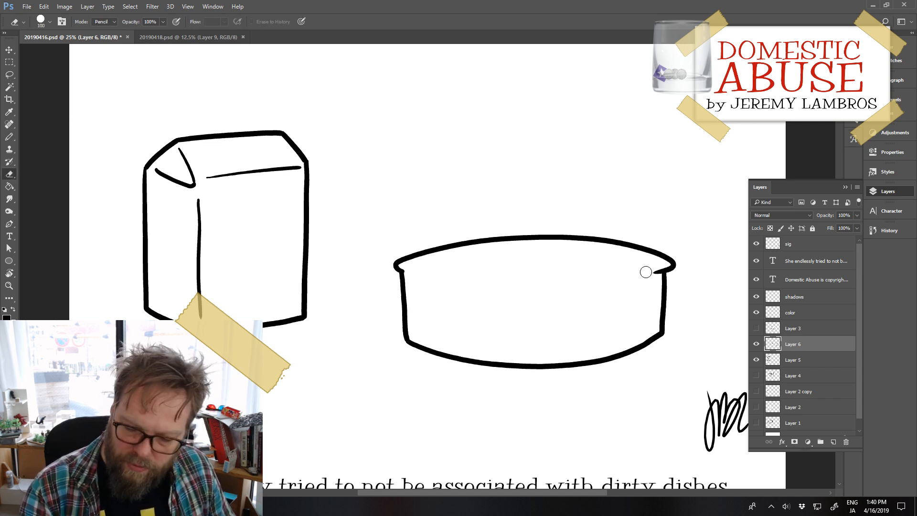
pyautogui.moveTo(650, 273); pyautogui.dragTo(655, 274)
pyautogui.press('b')
pyautogui.hotkey('ctrl', 'z')
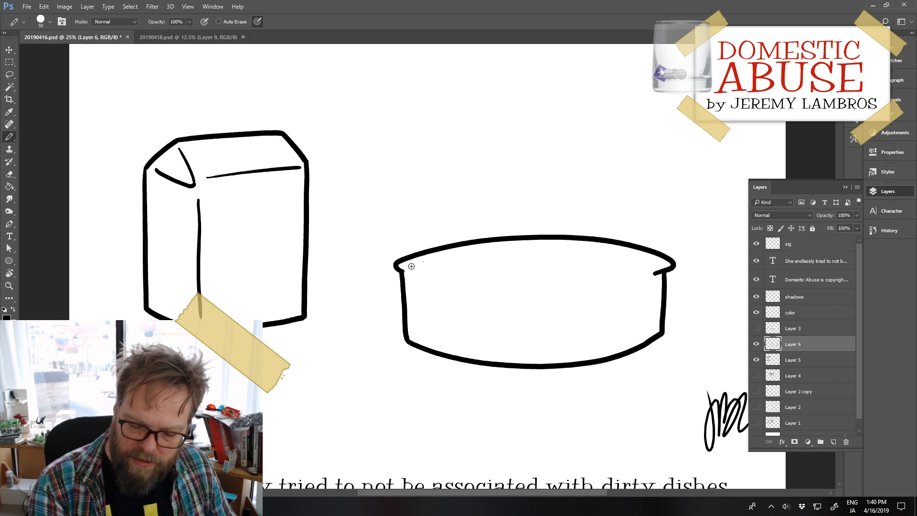
pyautogui.moveTo(409, 263)
pyautogui.mouseDown()
pyautogui.moveTo(549, 272)
pyautogui.moveTo(658, 263)
pyautogui.mouseUp()
pyautogui.hotkey('ctrl', 'z')
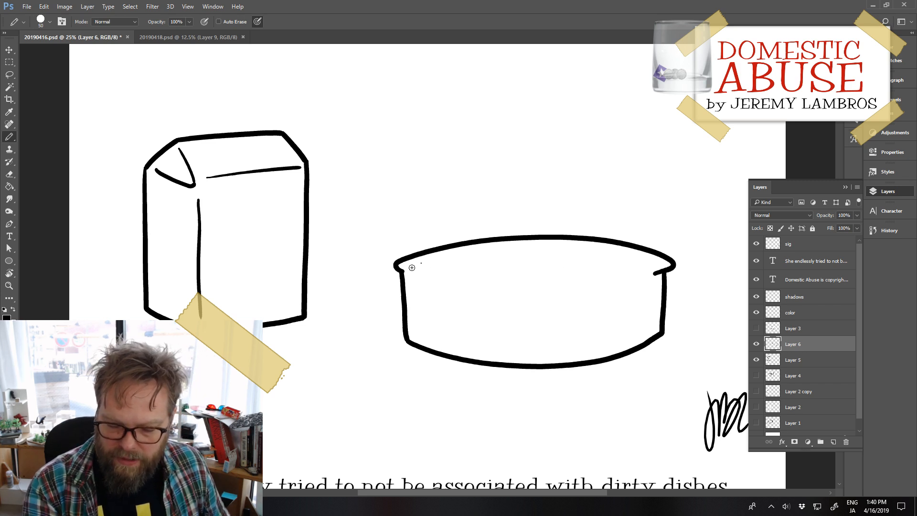
pyautogui.moveTo(411, 267)
pyautogui.mouseDown()
pyautogui.moveTo(523, 280)
pyautogui.moveTo(657, 264)
pyautogui.mouseUp()
pyautogui.hotkey('ctrl', 'z')
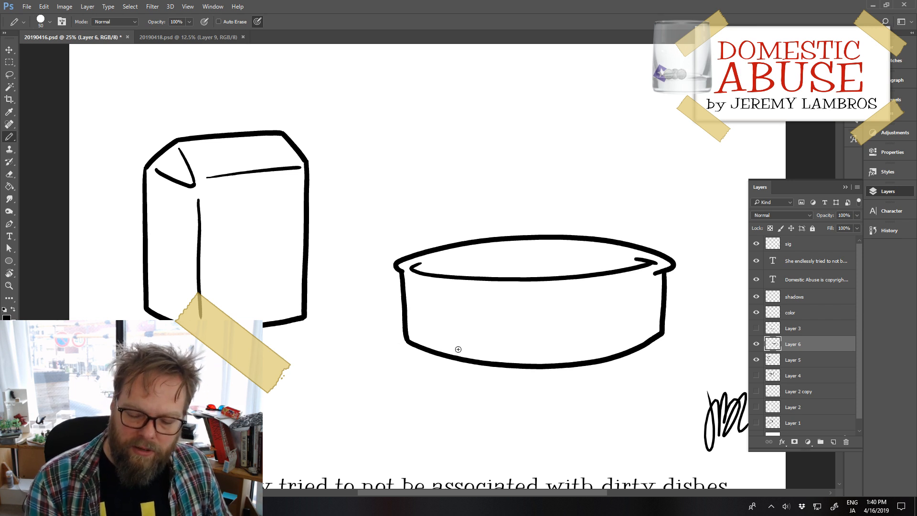
# Step: Erase the short centre line under the pot's rim and draw a slanted accent line farther right instead
pyautogui.moveTo(545, 290)
pyautogui.mouseDown()
pyautogui.moveTo(584, 290)
pyautogui.moveTo(564, 288)
pyautogui.mouseUp()
pyautogui.hotkey('ctrl', 'z')
pyautogui.hotkey('ctrl', 'z')
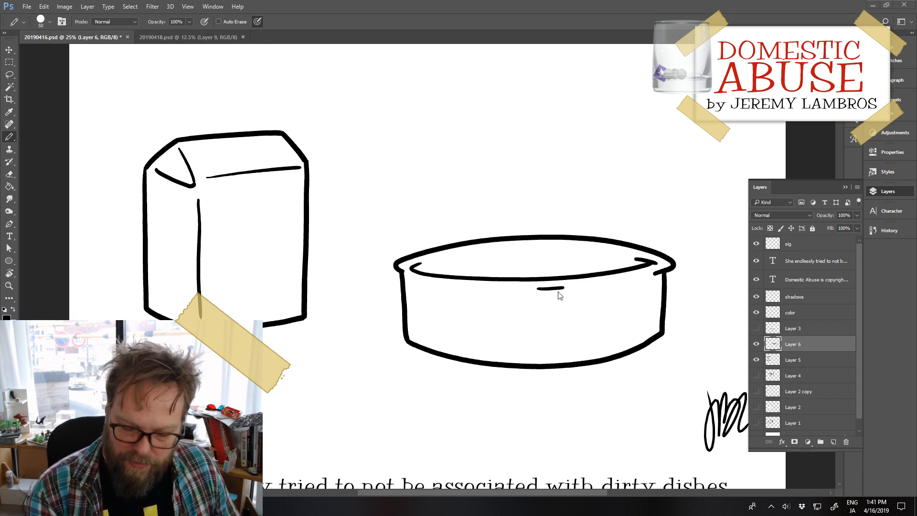
pyautogui.press('e')
pyautogui.moveTo(544, 290); pyautogui.dragTo(558, 290)
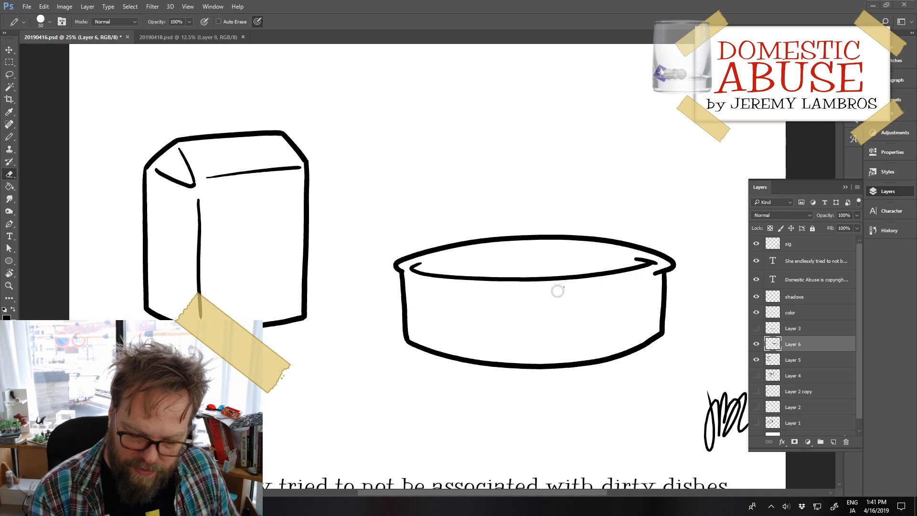
pyautogui.press('b')
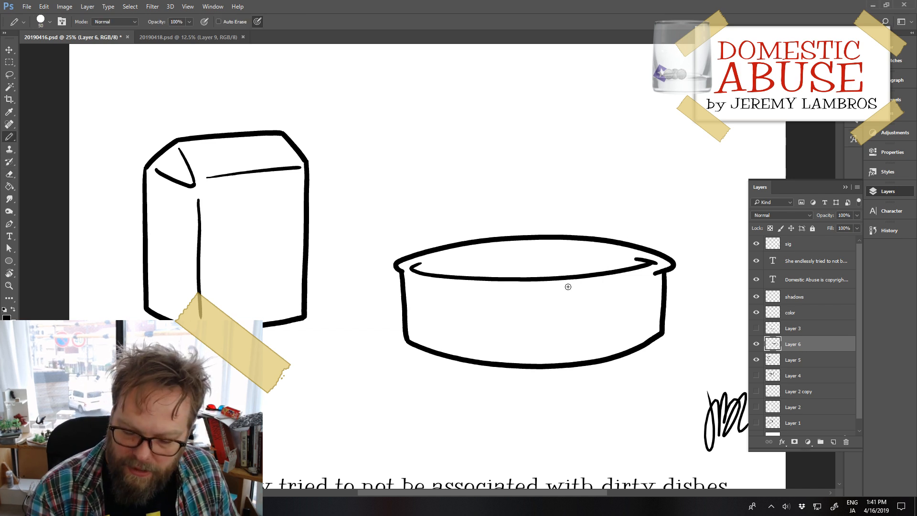
pyautogui.moveTo(563, 289); pyautogui.dragTo(619, 281)
pyautogui.hotkey('ctrl', 'z')
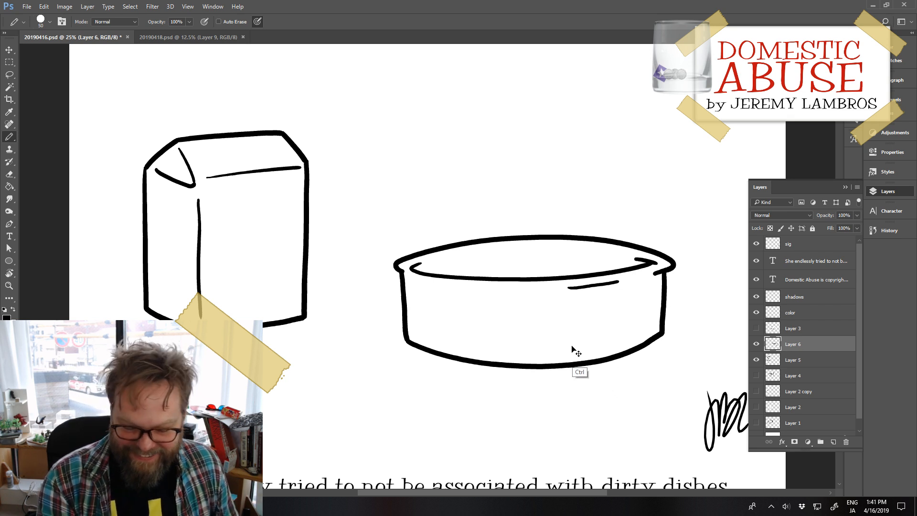
# Step: Add a small left handle and a larger right handle to the pot, erase the overlap, and move the pot up closer to the carton
pyautogui.moveTo(401, 285)
pyautogui.mouseDown()
pyautogui.moveTo(386, 292)
pyautogui.moveTo(406, 296)
pyautogui.mouseUp()
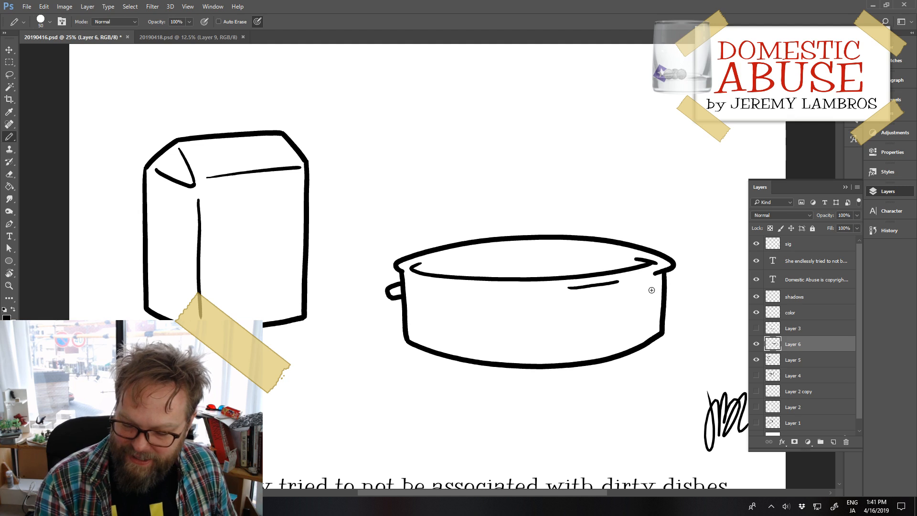
pyautogui.moveTo(639, 300)
pyautogui.mouseDown()
pyautogui.moveTo(672, 300)
pyautogui.moveTo(690, 284)
pyautogui.moveTo(683, 308)
pyautogui.moveTo(656, 309)
pyautogui.moveTo(675, 297)
pyautogui.mouseUp()
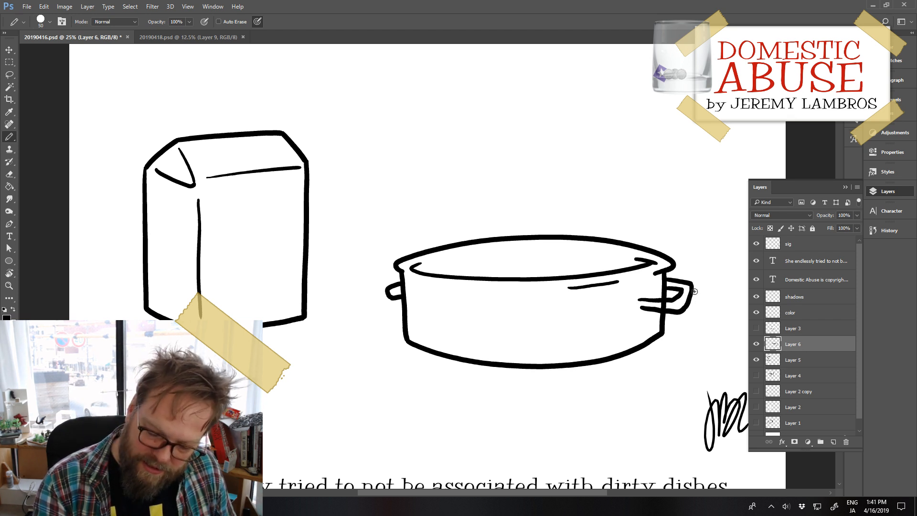
pyautogui.press('e')
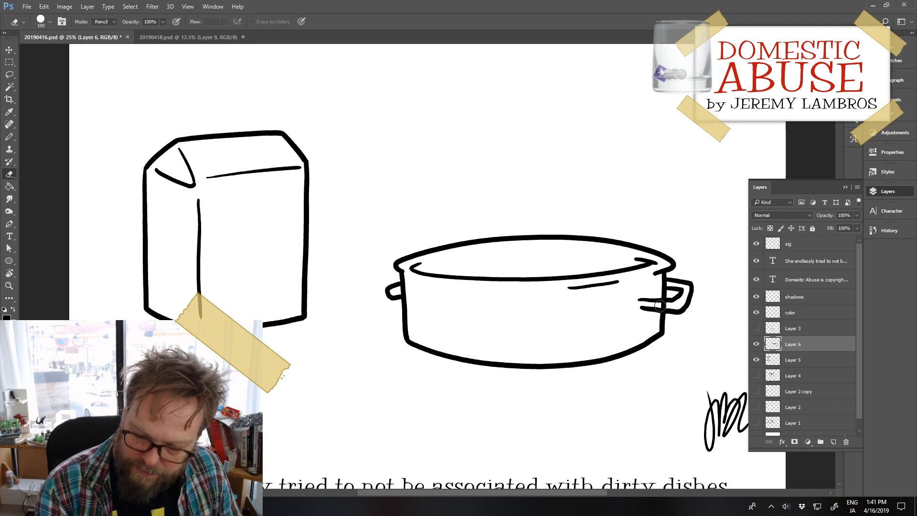
pyautogui.press('[')
pyautogui.press('[')
pyautogui.press('[')
pyautogui.press('[')
pyautogui.press('[')
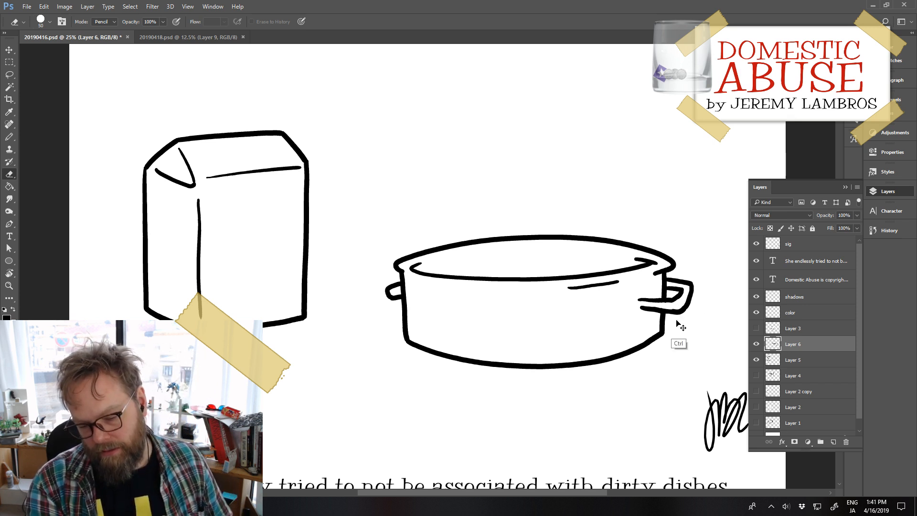
pyautogui.moveTo(661, 335); pyautogui.dragTo(615, 246)
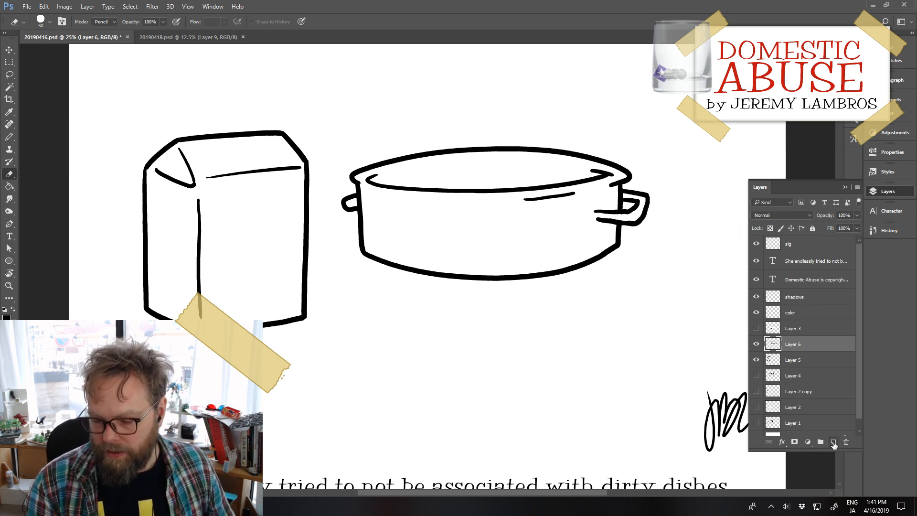
# Step: On a new layer, draw the round glass outline of a sideways light bulb below the pot, with its upper neck line tapering right
pyautogui.click(834, 442)
pyautogui.press('b')
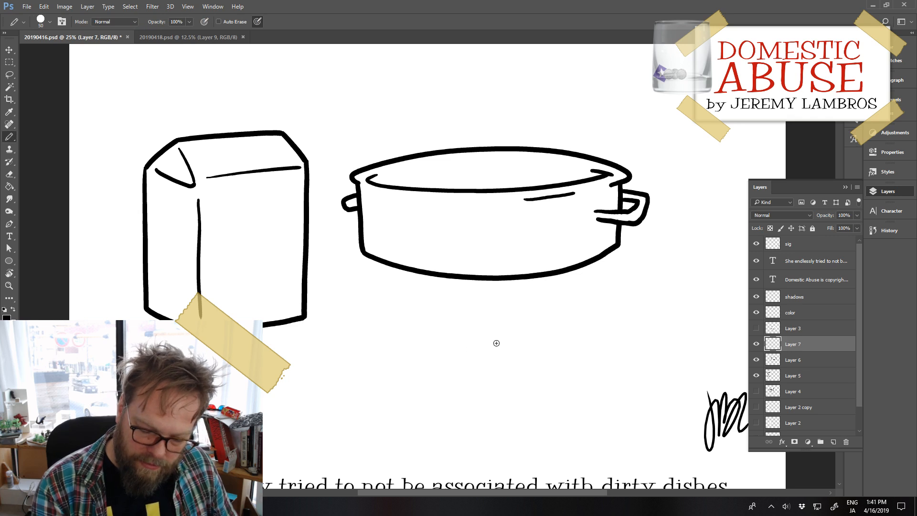
pyautogui.moveTo(496, 343)
pyautogui.mouseDown()
pyautogui.moveTo(432, 354)
pyautogui.moveTo(447, 409)
pyautogui.moveTo(511, 403)
pyautogui.mouseUp()
pyautogui.hotkey('ctrl', 'z')
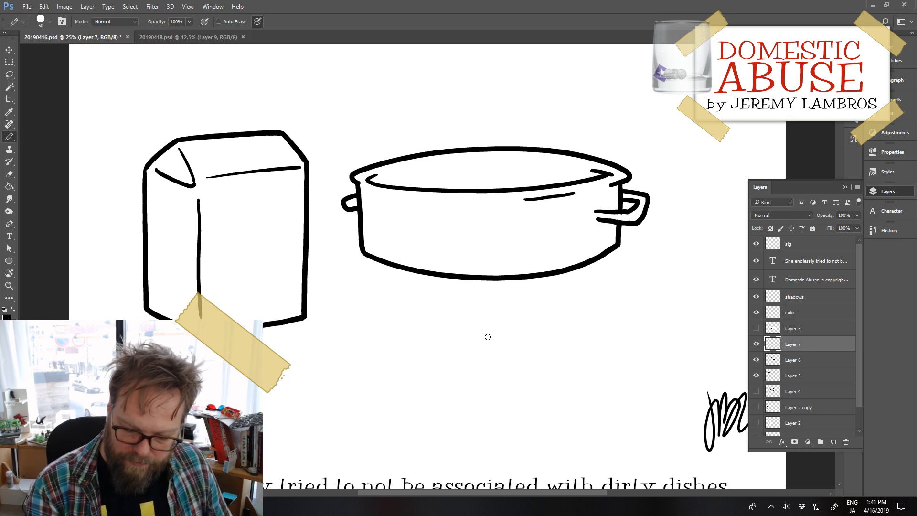
pyautogui.moveTo(492, 336)
pyautogui.mouseDown()
pyautogui.moveTo(444, 397)
pyautogui.moveTo(476, 413)
pyautogui.moveTo(528, 376)
pyautogui.mouseUp()
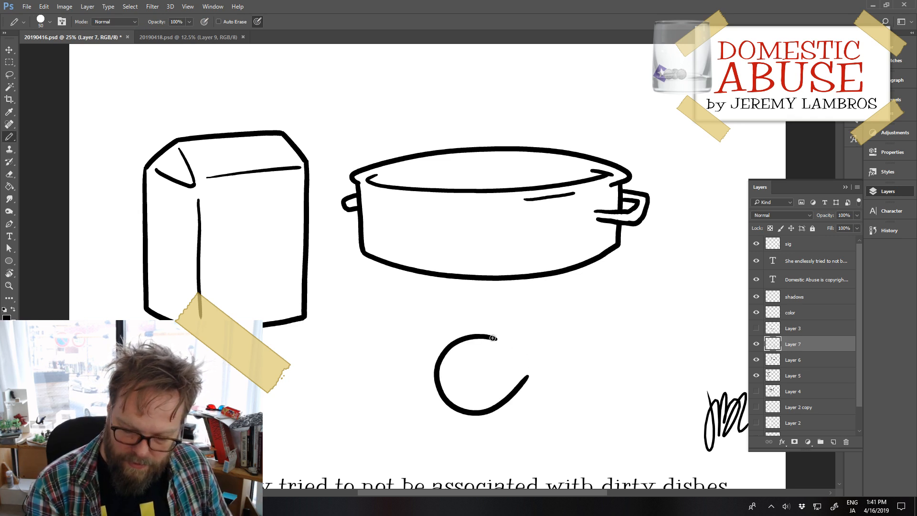
pyautogui.moveTo(493, 338); pyautogui.dragTo(553, 345)
pyautogui.hotkey('ctrl', 'z')
pyautogui.moveTo(493, 337); pyautogui.dragTo(552, 351)
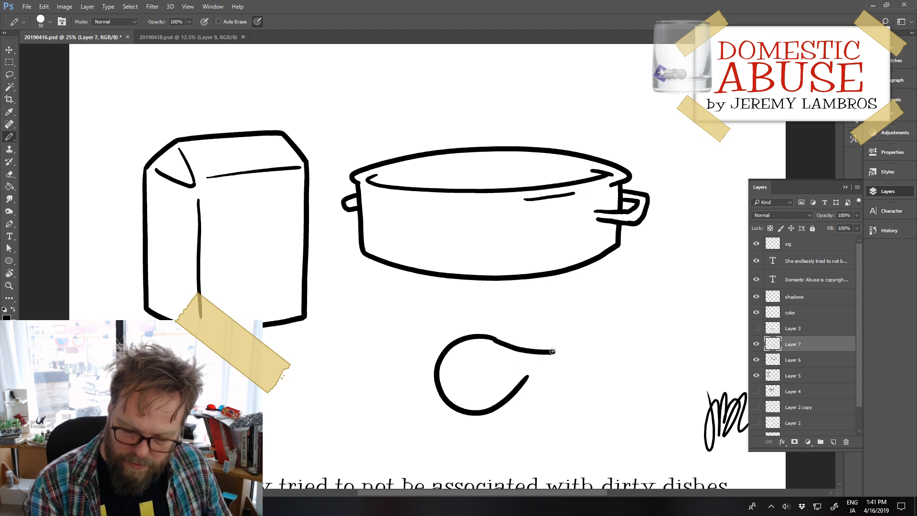
pyautogui.hotkey('ctrl', 'z')
pyautogui.moveTo(493, 338); pyautogui.dragTo(558, 351)
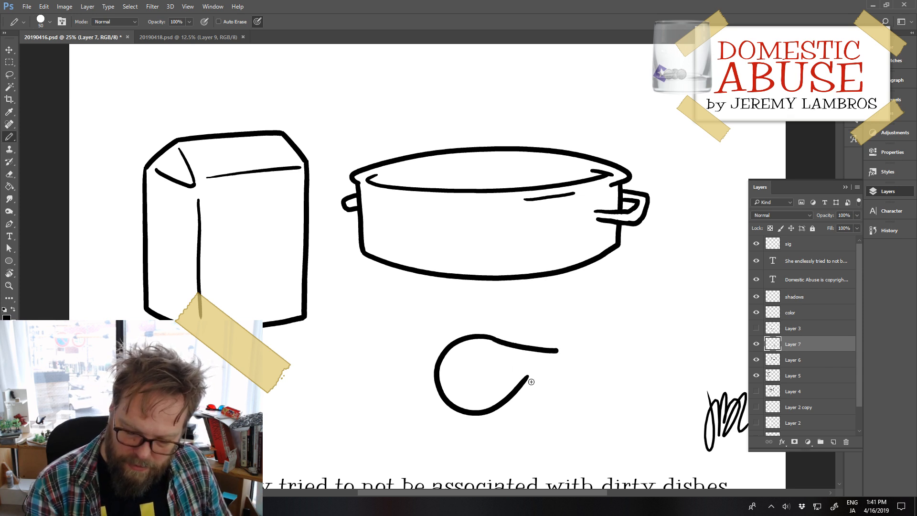
# Step: Draw the bulb's lower neck and curved end line, then remove the wavy thread strokes and the overlapping line inside the glass
pyautogui.moveTo(500, 407)
pyautogui.mouseDown()
pyautogui.moveTo(557, 379)
pyautogui.moveTo(561, 348)
pyautogui.moveTo(590, 353)
pyautogui.mouseUp()
pyautogui.moveTo(560, 379); pyautogui.dragTo(581, 382)
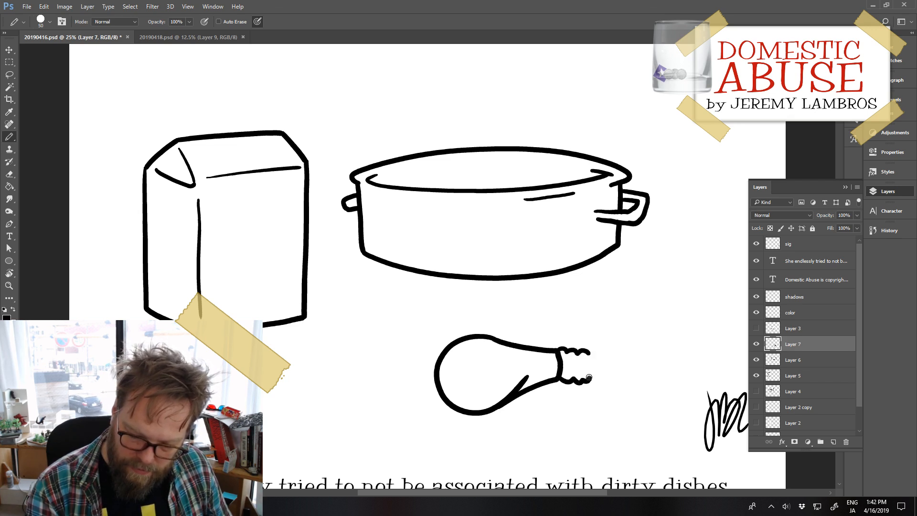
pyautogui.hotkey('ctrl', 'z')
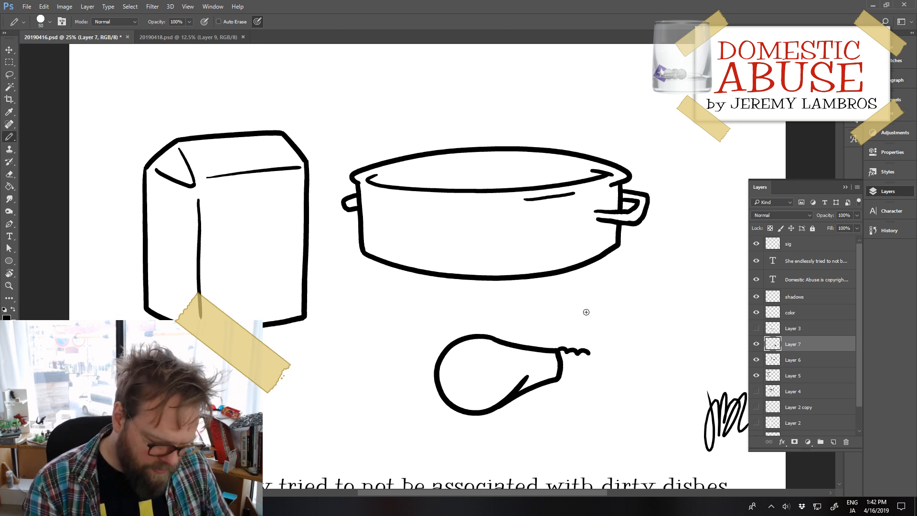
pyautogui.press('e')
pyautogui.moveTo(583, 351)
pyautogui.mouseDown()
pyautogui.moveTo(561, 347)
pyautogui.moveTo(585, 354)
pyautogui.mouseUp()
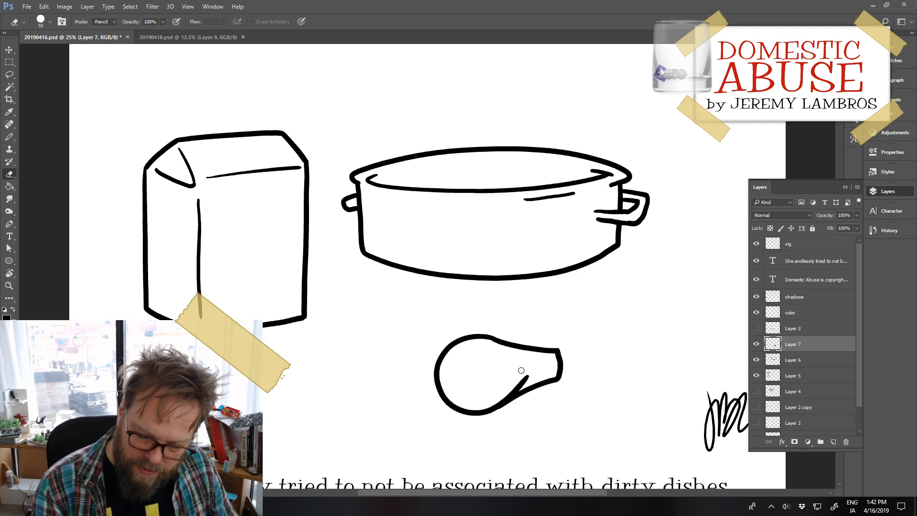
pyautogui.moveTo(512, 382)
pyautogui.mouseDown()
pyautogui.moveTo(525, 379)
pyautogui.moveTo(491, 403)
pyautogui.mouseUp()
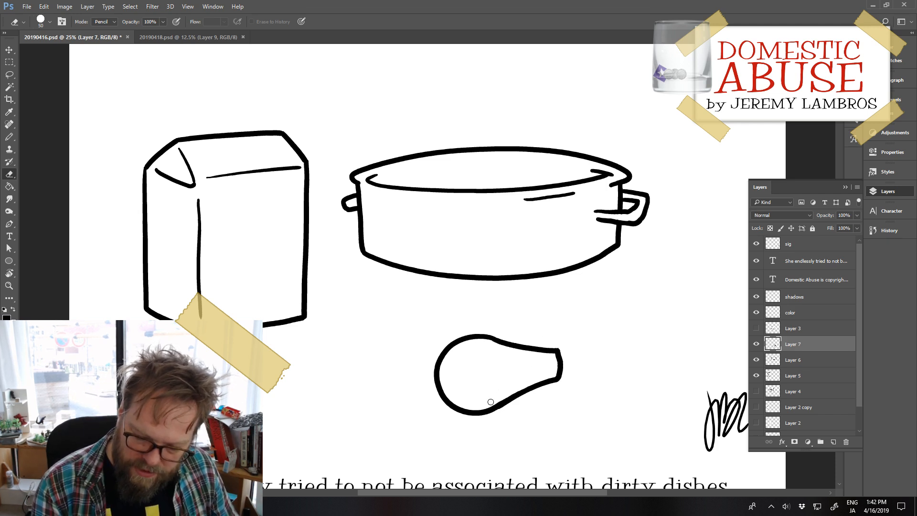
# Step: Draw a short screw base on the bulb with wavy edges, a rounded tip and two inner thread lines
pyautogui.press('b')
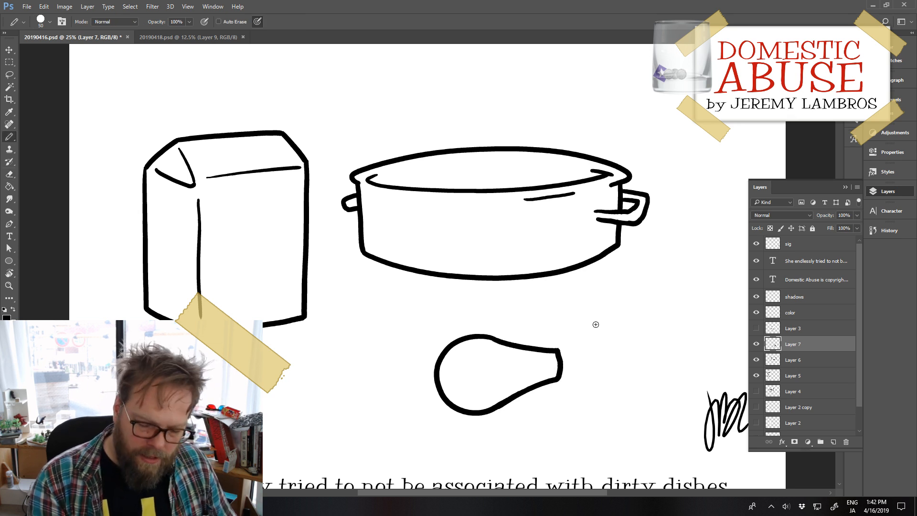
pyautogui.moveTo(557, 351)
pyautogui.mouseDown()
pyautogui.moveTo(580, 350)
pyautogui.moveTo(574, 381)
pyautogui.moveTo(584, 375)
pyautogui.mouseUp()
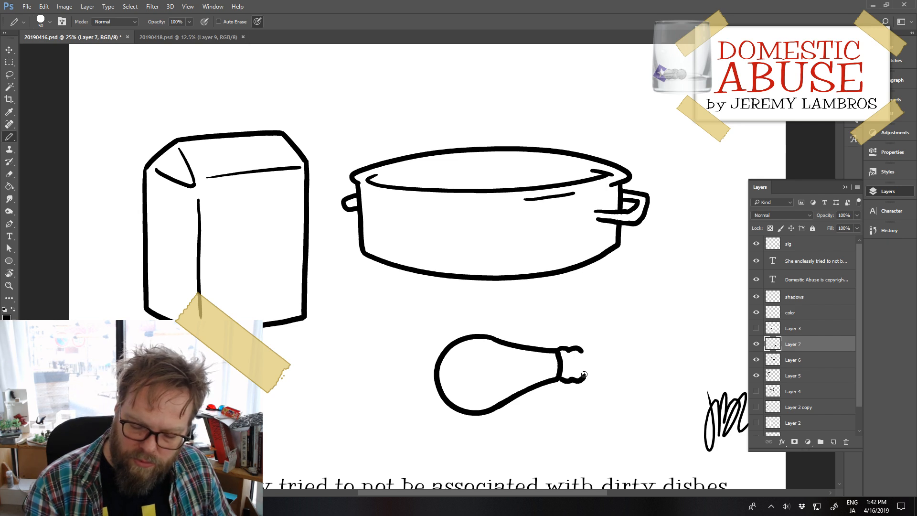
pyautogui.moveTo(584, 374)
pyautogui.mouseDown()
pyautogui.moveTo(582, 349)
pyautogui.moveTo(591, 366)
pyautogui.moveTo(584, 376)
pyautogui.moveTo(572, 373)
pyautogui.mouseUp()
pyautogui.hotkey('ctrl', 'alt', 'z')
pyautogui.hotkey('ctrl', 'alt', 'z')
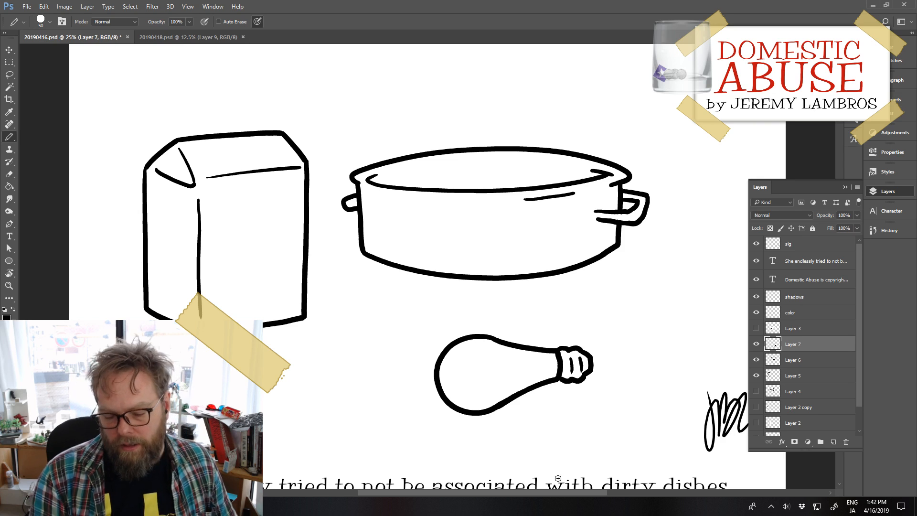
# Step: Enlarge the light bulb slightly with Free Transform and apply the change
pyautogui.hotkey('ctrl', 't')
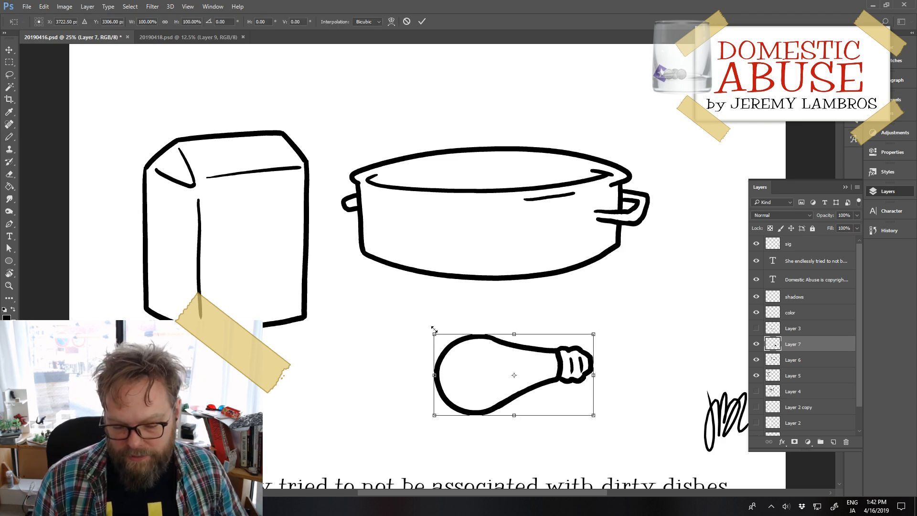
pyautogui.moveTo(438, 330); pyautogui.dragTo(408, 322)
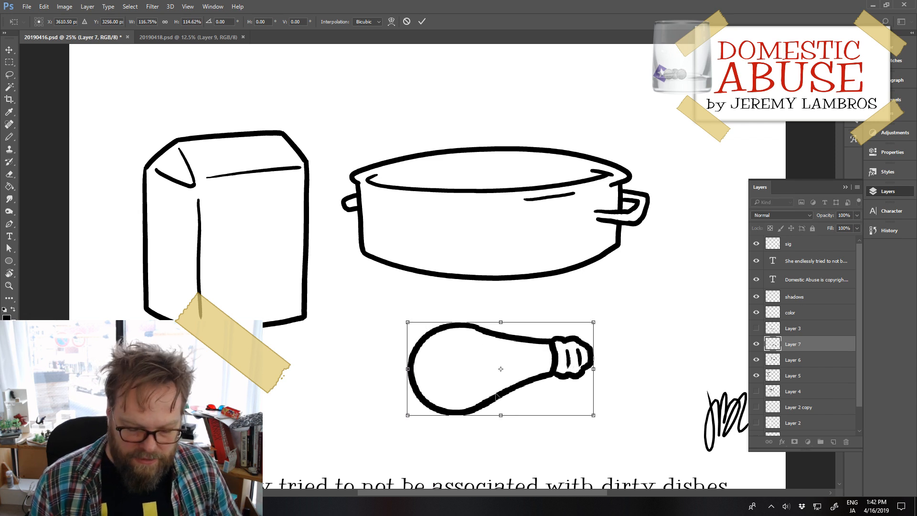
pyautogui.moveTo(408, 417); pyautogui.dragTo(430, 403)
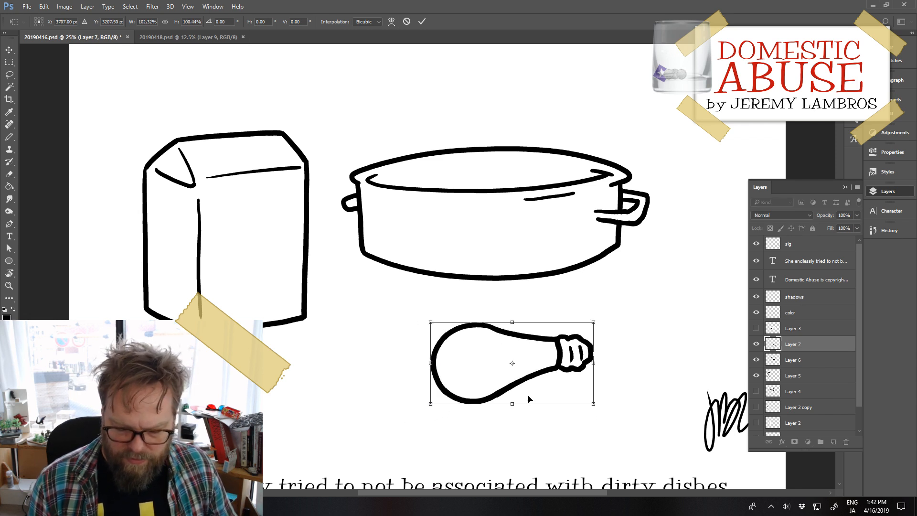
pyautogui.moveTo(594, 404); pyautogui.dragTo(592, 408)
pyautogui.press('Return')
pyautogui.press('b')
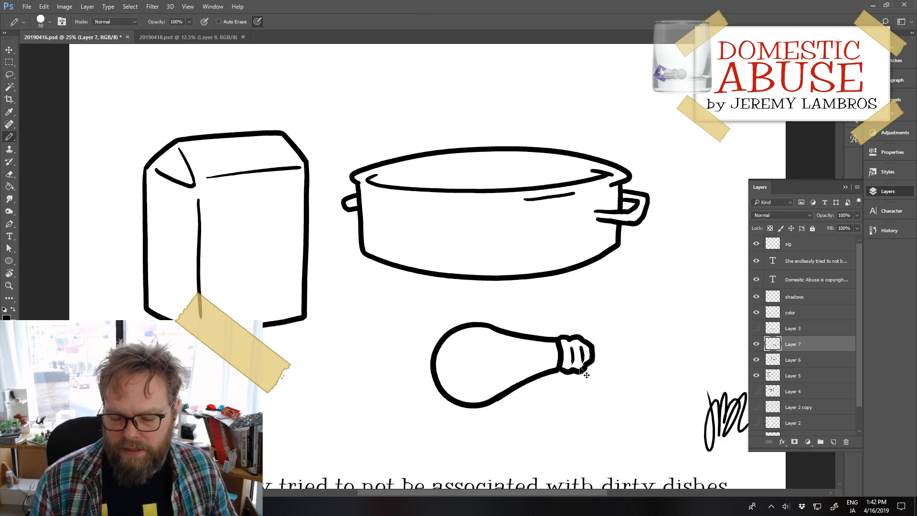
# Step: Move the light bulb left under the pot's left side and rotate it slightly clockwise
pyautogui.moveTo(581, 368); pyautogui.dragTo(487, 382)
pyautogui.moveTo(549, 375); pyautogui.dragTo(437, 386)
pyautogui.hotkey('ctrl', 't')
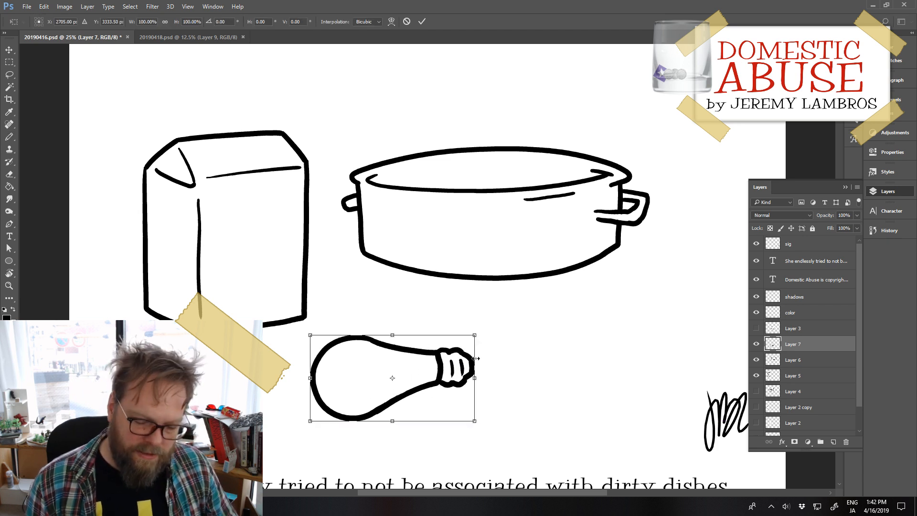
pyautogui.moveTo(481, 327)
pyautogui.mouseDown()
pyautogui.moveTo(493, 342)
pyautogui.moveTo(490, 334)
pyautogui.mouseUp()
pyautogui.press('Return')
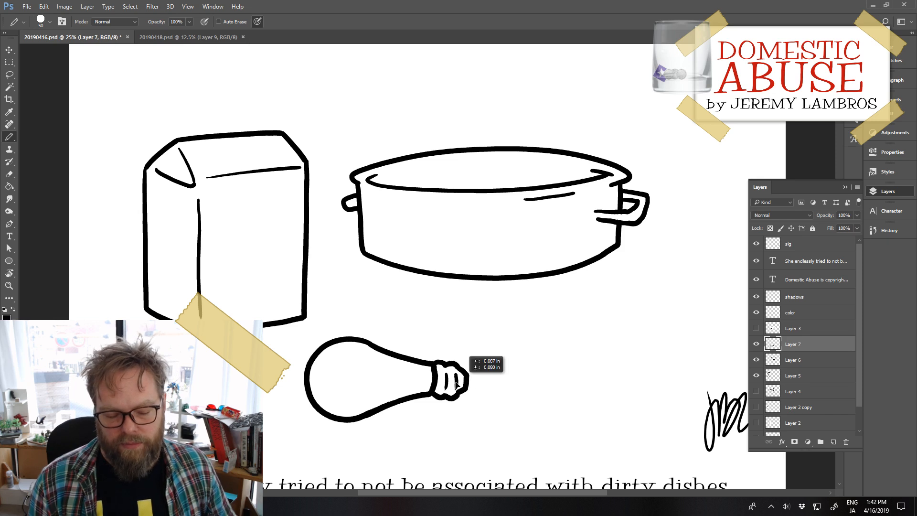
# Step: Reposition the light bulb lower and farther left, just below the milk carton
pyautogui.moveTo(480, 375)
pyautogui.mouseDown()
pyautogui.moveTo(473, 370)
pyautogui.moveTo(493, 362)
pyautogui.mouseUp()
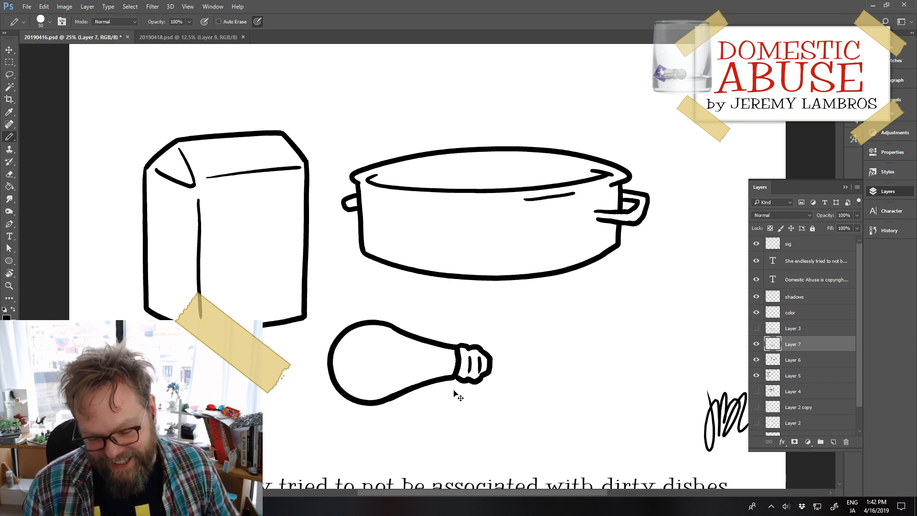
pyautogui.moveTo(477, 386); pyautogui.dragTo(467, 402)
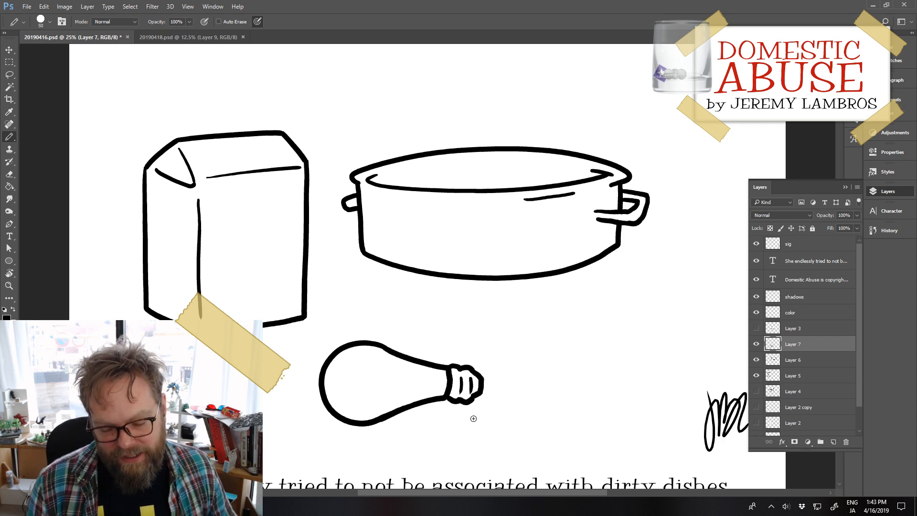
pyautogui.moveTo(479, 400); pyautogui.dragTo(425, 410)
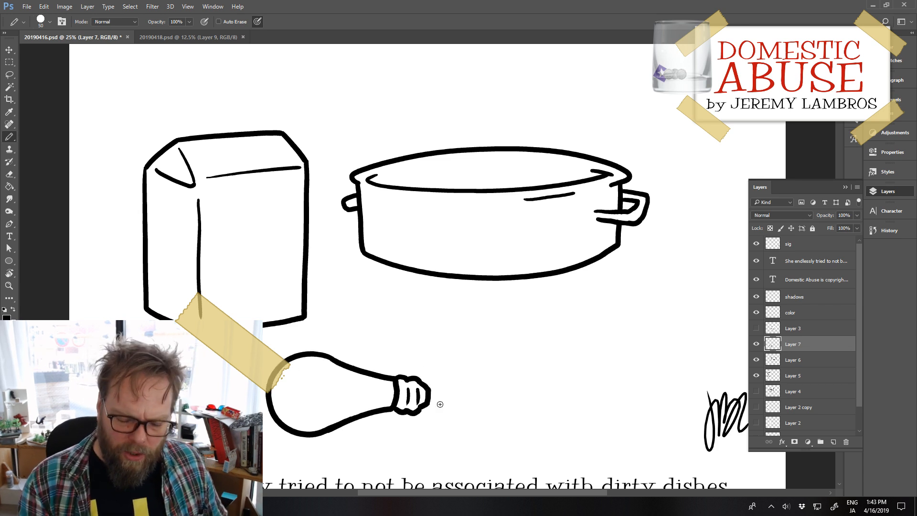
pyautogui.moveTo(430, 421); pyautogui.dragTo(420, 429)
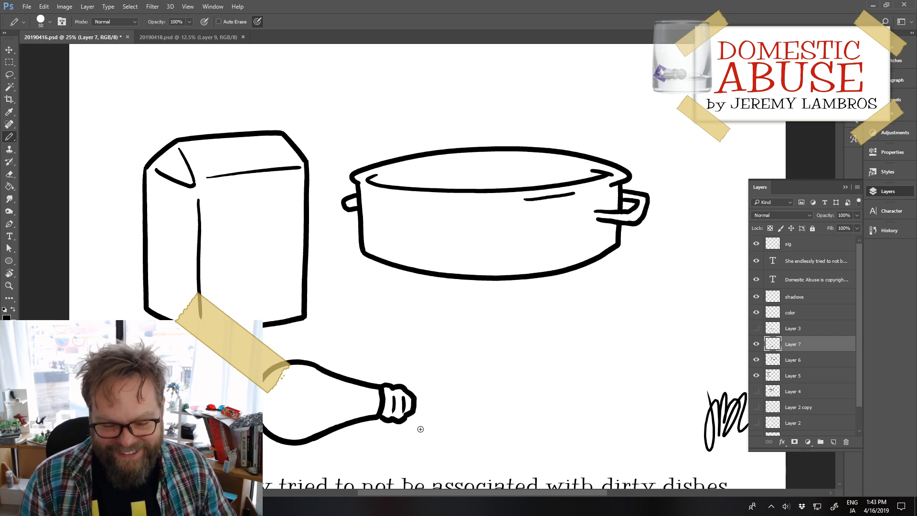
# Step: Close the open end of the pot's right handle and move the pot up and left, closer to the carton
pyautogui.moveTo(600, 262); pyautogui.dragTo(596, 305)
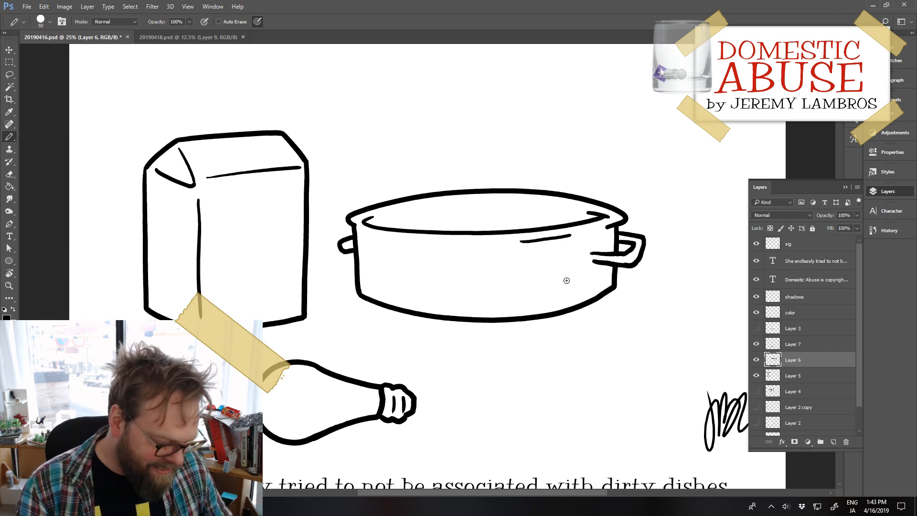
pyautogui.moveTo(592, 254); pyautogui.dragTo(597, 262)
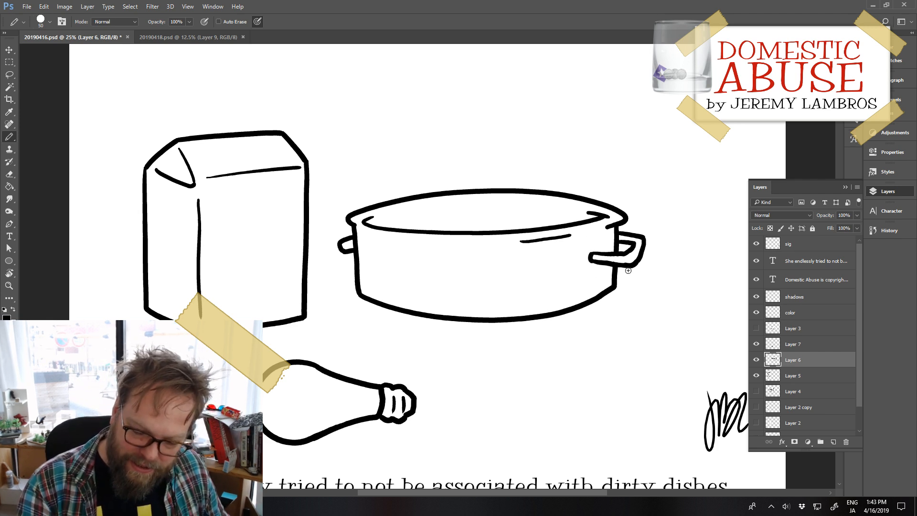
pyautogui.moveTo(547, 316); pyautogui.dragTo(516, 266)
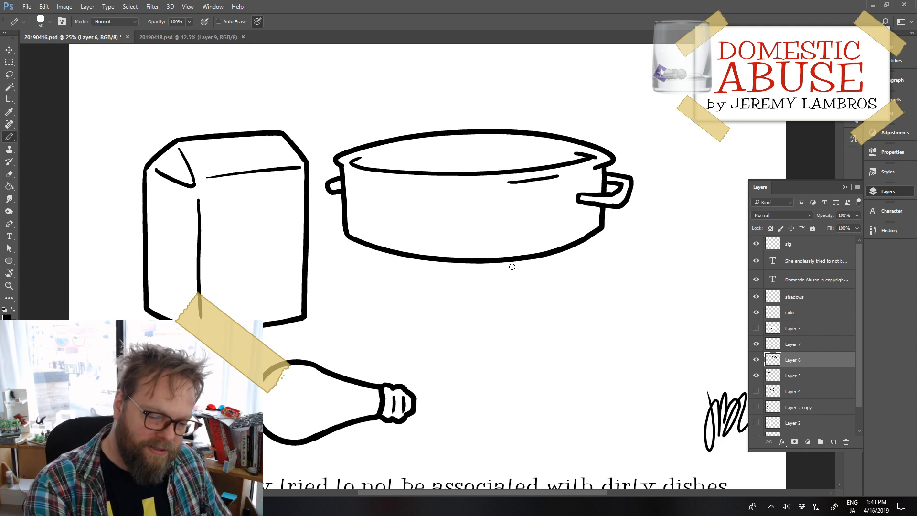
# Step: Draw a narrow sealed flap with slanted ends above the milk carton's roof edge
pyautogui.moveTo(179, 140)
pyautogui.mouseDown()
pyautogui.moveTo(180, 120)
pyautogui.moveTo(277, 108)
pyautogui.mouseUp()
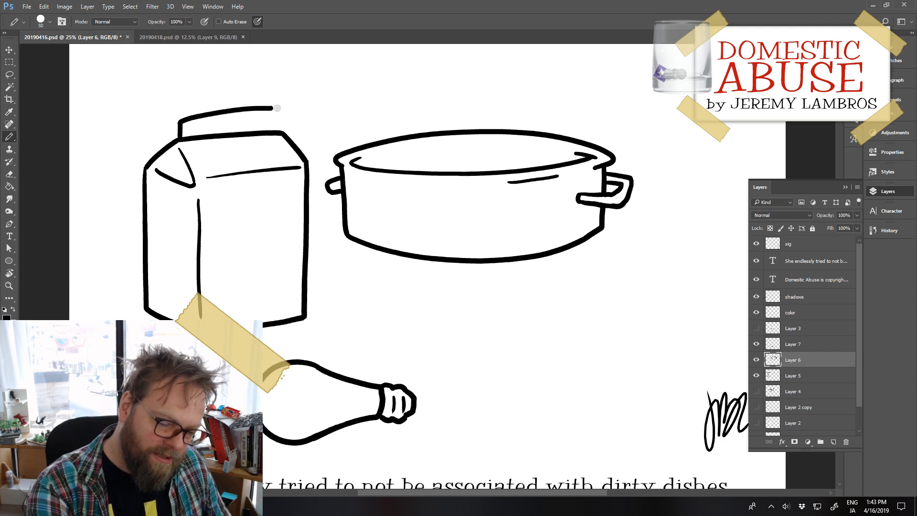
pyautogui.hotkey('ctrl', 'z')
pyautogui.moveTo(180, 138)
pyautogui.mouseDown()
pyautogui.moveTo(194, 116)
pyautogui.moveTo(273, 113)
pyautogui.moveTo(280, 130)
pyautogui.mouseUp()
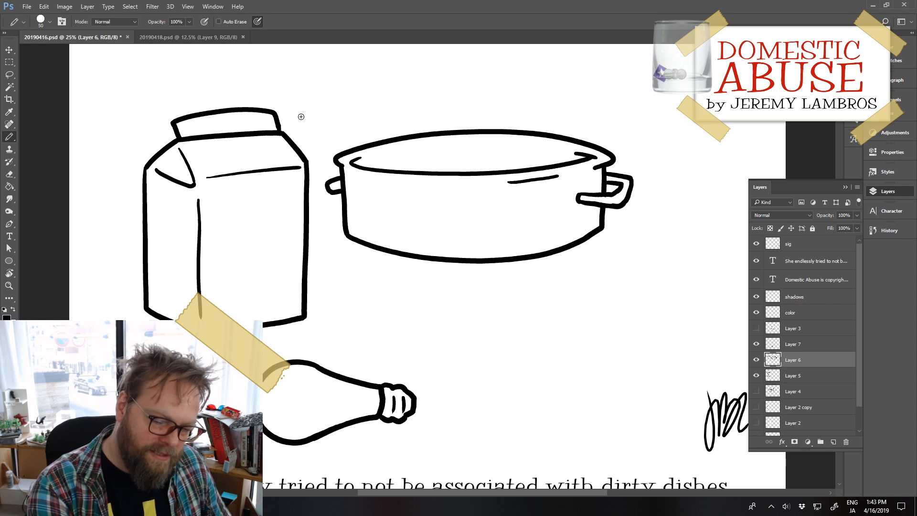
# Step: Separate the flap from the carton by moving the carton down and left and the pot layer with the flap up
pyautogui.press('e')
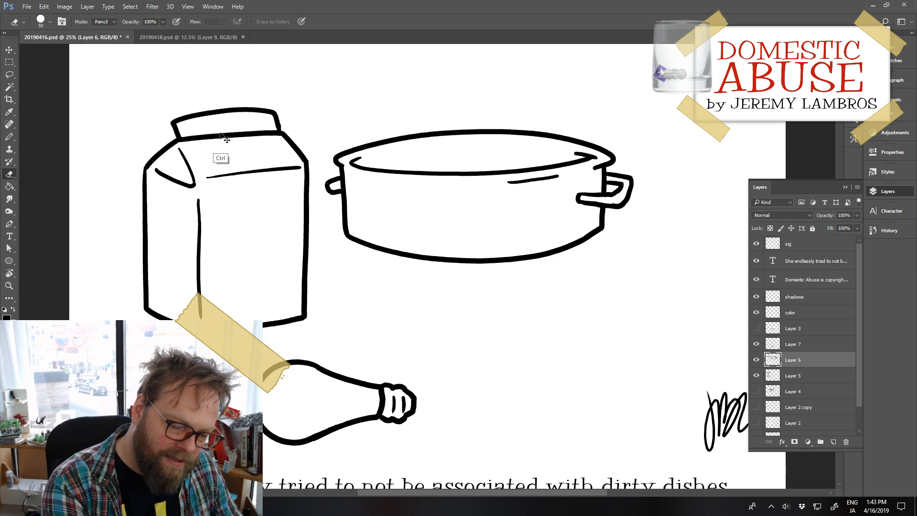
pyautogui.moveTo(225, 137); pyautogui.dragTo(219, 150)
pyautogui.moveTo(279, 132)
pyautogui.mouseDown()
pyautogui.moveTo(279, 116)
pyautogui.moveTo(279, 123)
pyautogui.mouseUp()
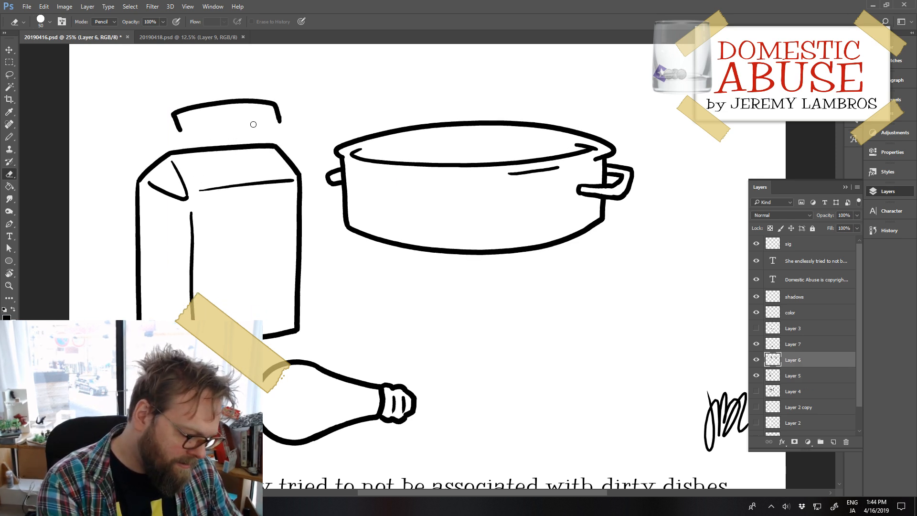
# Step: Lasso the flap, cut it from the pot's layer, nudge the carton left and paste the flap onto its own layer above the carton
pyautogui.press('l')
pyautogui.moveTo(195, 84)
pyautogui.mouseDown()
pyautogui.moveTo(145, 135)
pyautogui.moveTo(297, 133)
pyautogui.moveTo(271, 80)
pyautogui.moveTo(150, 109)
pyautogui.mouseUp()
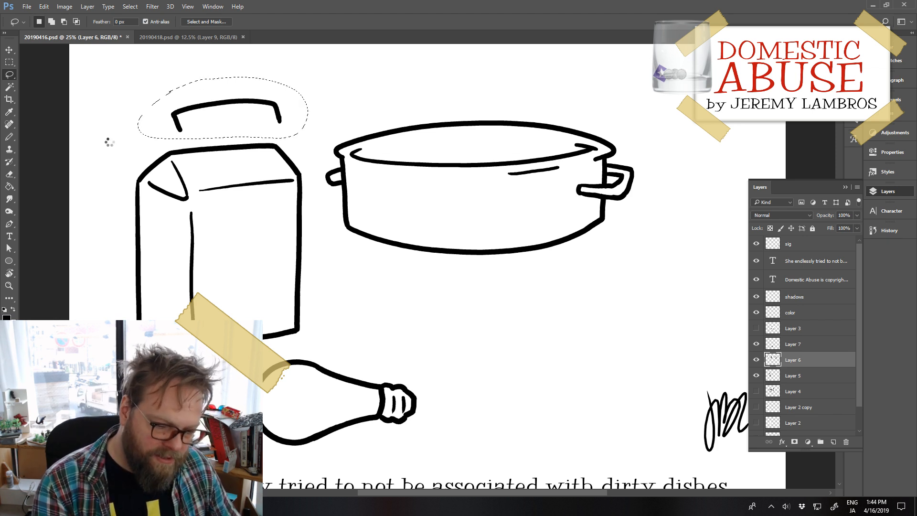
pyautogui.hotkey('ctrl', 'x')
pyautogui.moveTo(299, 282); pyautogui.dragTo(292, 280)
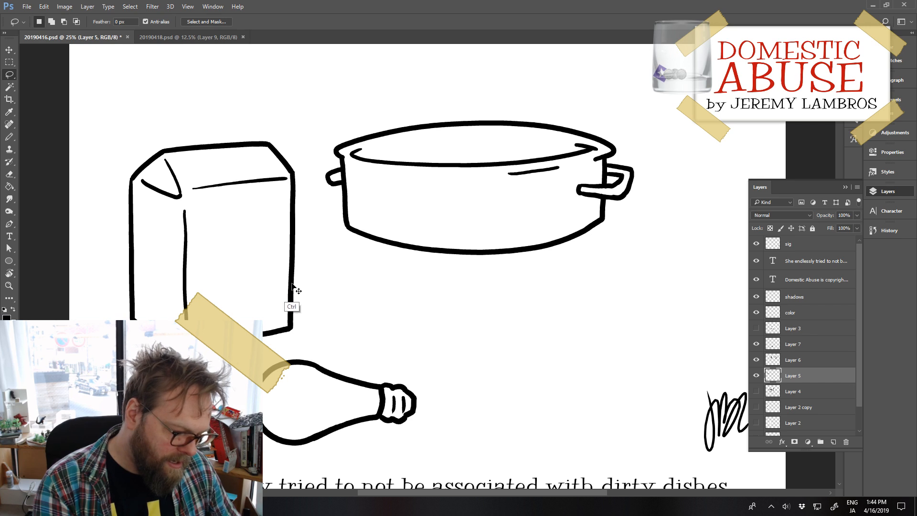
pyautogui.hotkey('ctrl', 'v')
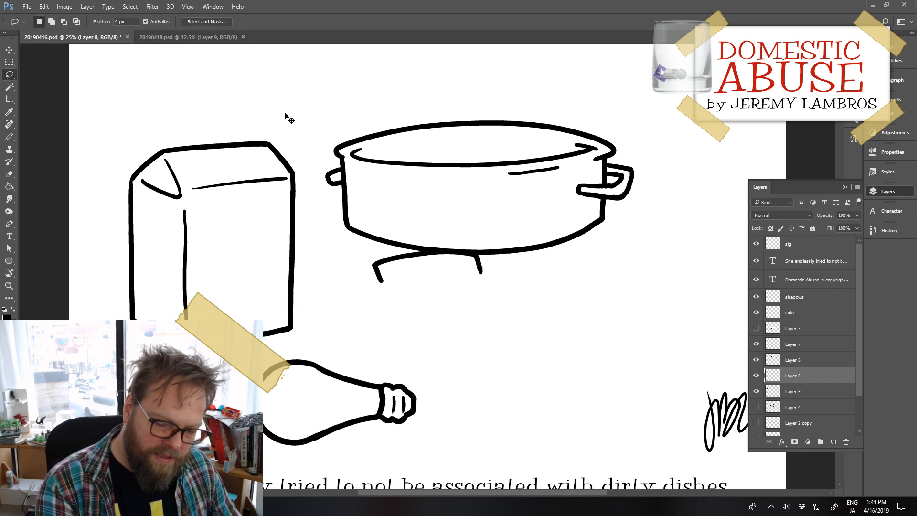
# Step: Position the pasted flap on the carton's roof so its ends meet the top edge, and return to the Pencil tool
pyautogui.keyDown('ctrl'); pyautogui.moveTo(385, 254); pyautogui.dragTo(166, 126); pyautogui.keyUp('ctrl')
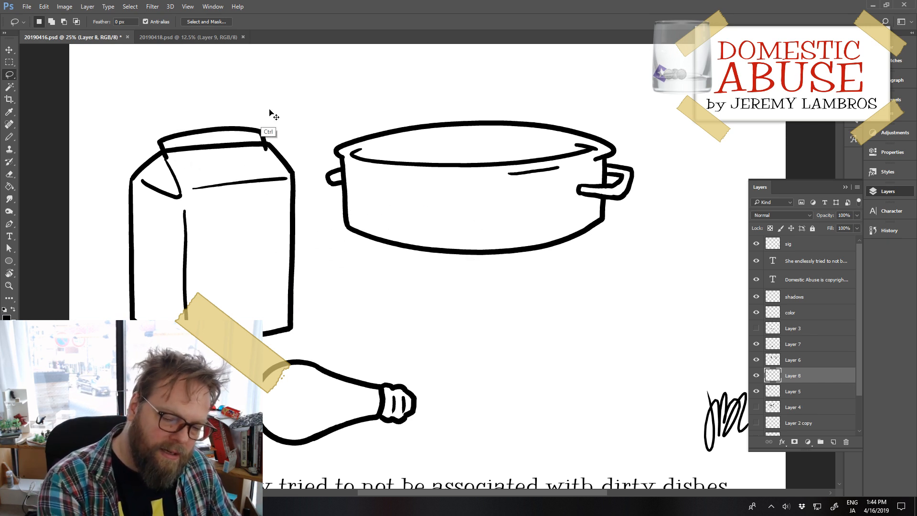
pyautogui.keyDown('ctrl'); pyautogui.moveTo(248, 131); pyautogui.dragTo(248, 123); pyautogui.keyUp('ctrl')
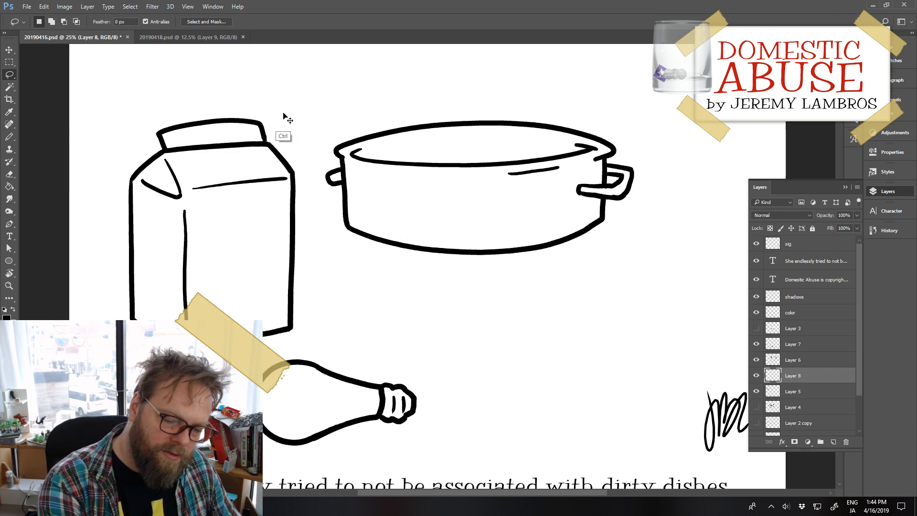
pyautogui.press('b')
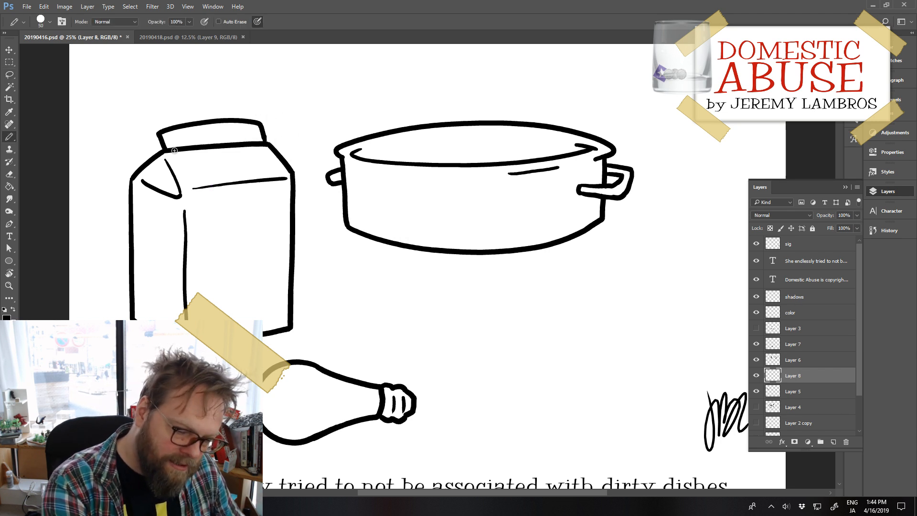
# Step: Draw a thin inner outline with short bent ends inside the milk carton's sealed flap
pyautogui.moveTo(174, 149)
pyautogui.mouseDown()
pyautogui.moveTo(172, 139)
pyautogui.moveTo(247, 130)
pyautogui.mouseUp()
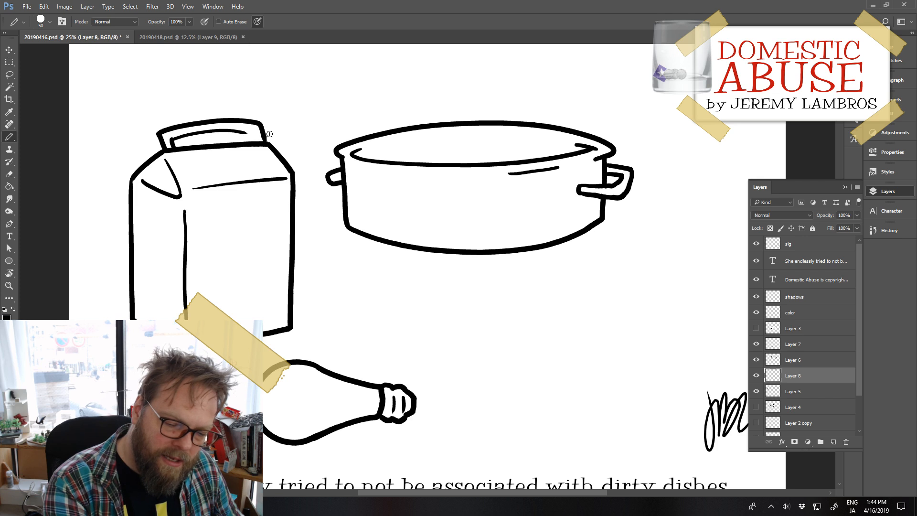
pyautogui.hotkey('ctrl', 'z')
pyautogui.moveTo(172, 141); pyautogui.dragTo(252, 140)
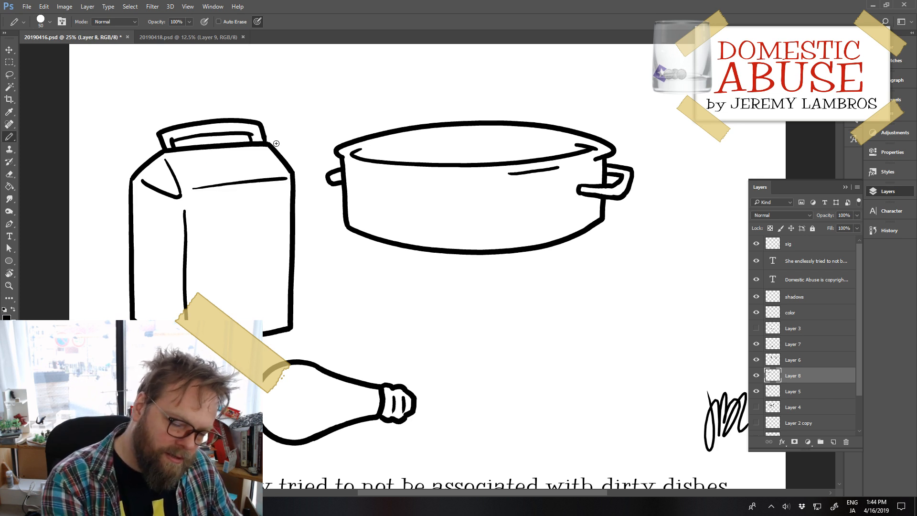
# Step: Add an empty layer above the carton's flap layer and move the light bulb left and slightly up
pyautogui.click(833, 442)
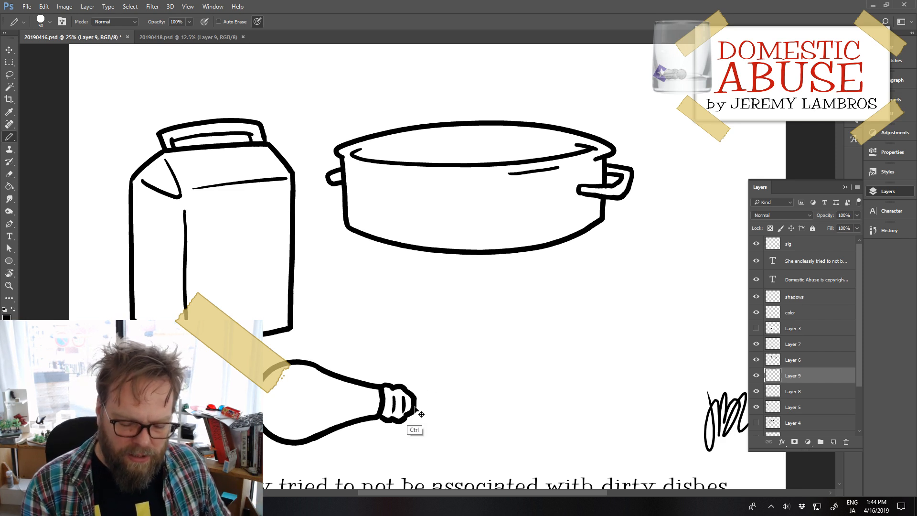
pyautogui.moveTo(414, 406)
pyautogui.mouseDown()
pyautogui.moveTo(438, 395)
pyautogui.moveTo(403, 412)
pyautogui.mouseUp()
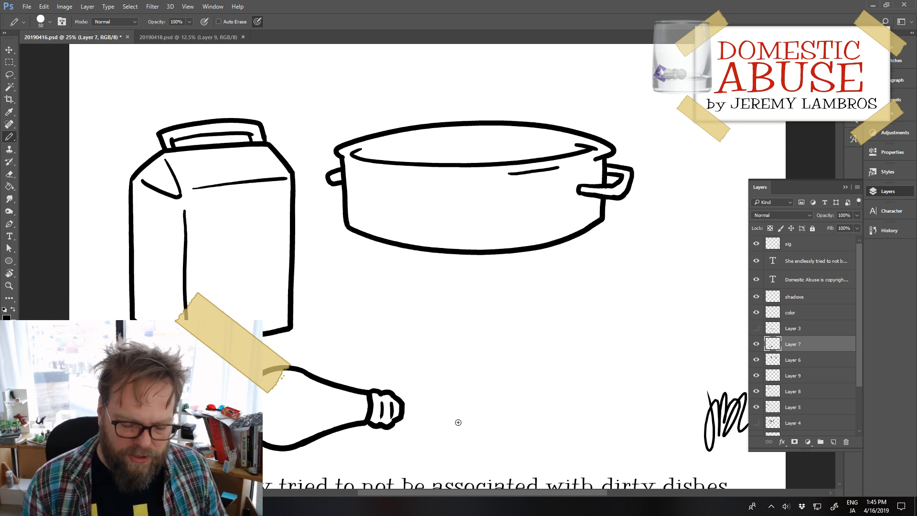
pyautogui.moveTo(418, 413); pyautogui.dragTo(393, 397)
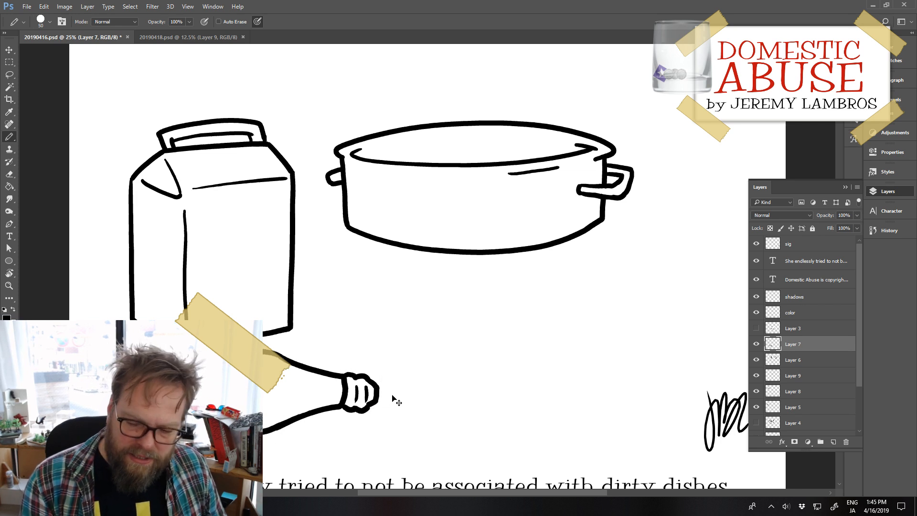
# Step: On a new layer above the light bulb, draw the six-sided outer outline of a rectangular box below the pot
pyautogui.click(834, 442)
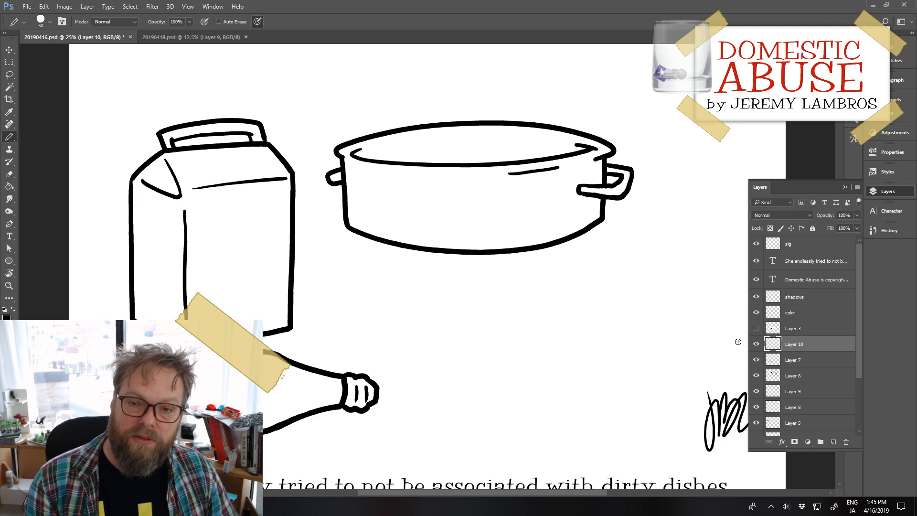
pyautogui.moveTo(458, 313)
pyautogui.mouseDown()
pyautogui.moveTo(459, 376)
pyautogui.moveTo(516, 391)
pyautogui.moveTo(551, 396)
pyautogui.mouseUp()
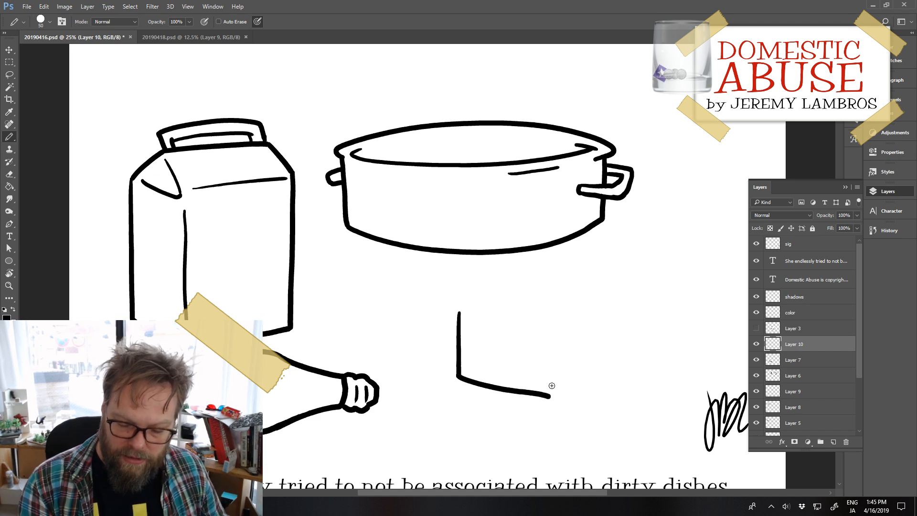
pyautogui.moveTo(460, 313)
pyautogui.mouseDown()
pyautogui.moveTo(560, 295)
pyautogui.moveTo(663, 297)
pyautogui.mouseUp()
pyautogui.hotkey('ctrl', 'z')
pyautogui.moveTo(608, 290); pyautogui.dragTo(679, 298)
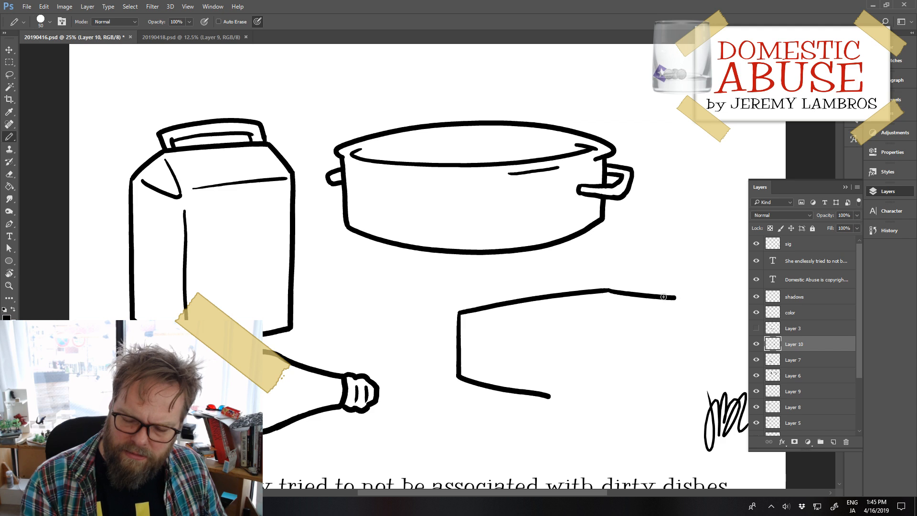
pyautogui.hotkey('ctrl', 'z')
pyautogui.moveTo(609, 290)
pyautogui.mouseDown()
pyautogui.moveTo(684, 297)
pyautogui.moveTo(674, 348)
pyautogui.moveTo(550, 394)
pyautogui.moveTo(674, 350)
pyautogui.mouseUp()
pyautogui.hotkey('ctrl', 'z')
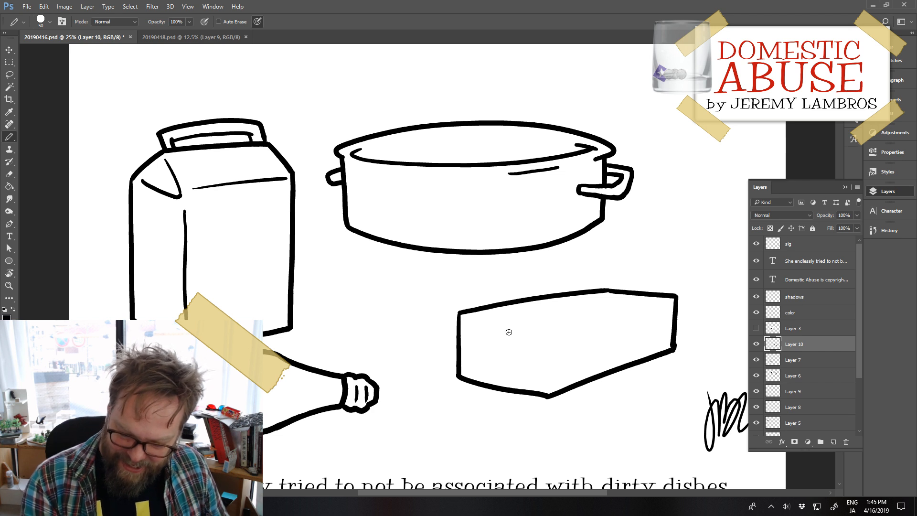
# Step: Draw the box's near rim lines, a short inner line at the far corner and the vertical front corner edge
pyautogui.moveTo(466, 320); pyautogui.dragTo(541, 344)
pyautogui.hotkey('ctrl', 'z')
pyautogui.moveTo(466, 319); pyautogui.dragTo(540, 339)
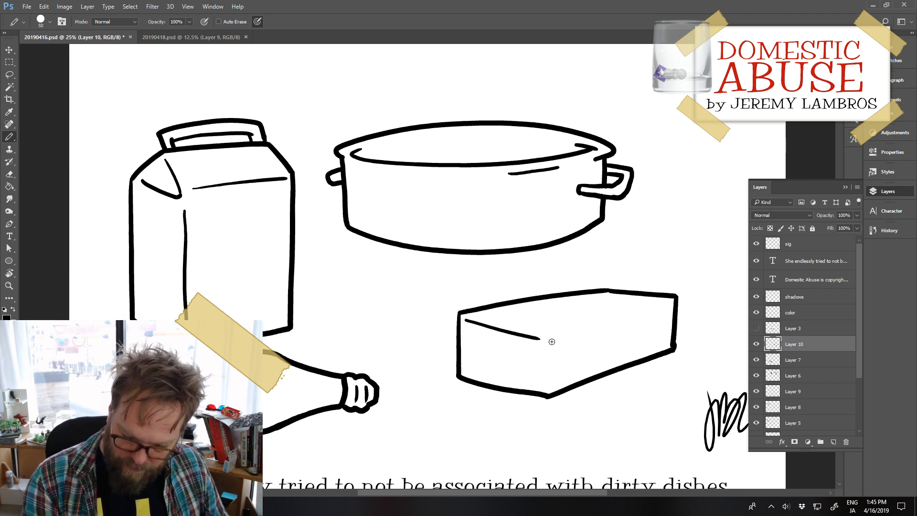
pyautogui.hotkey('ctrl', 'z')
pyautogui.moveTo(470, 319); pyautogui.dragTo(544, 342)
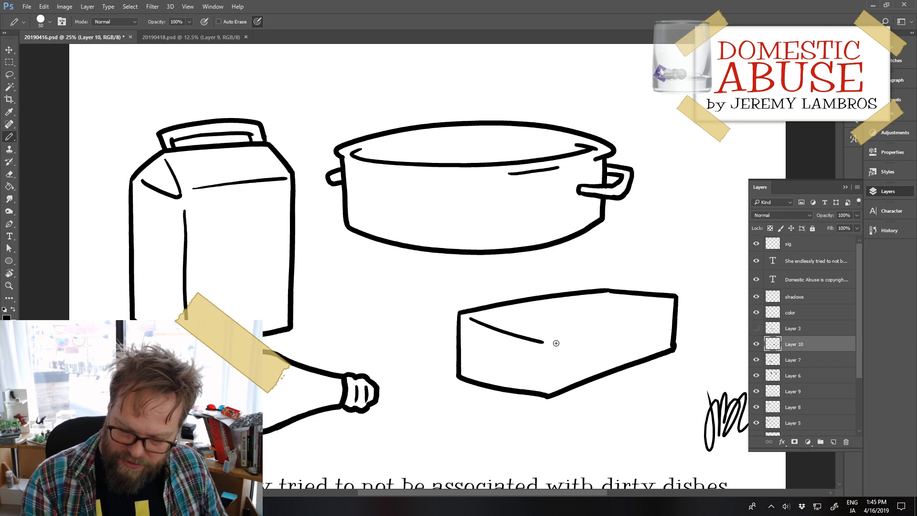
pyautogui.hotkey('ctrl', 'z')
pyautogui.moveTo(472, 318)
pyautogui.mouseDown()
pyautogui.moveTo(556, 340)
pyautogui.moveTo(674, 304)
pyautogui.mouseUp()
pyautogui.moveTo(607, 301); pyautogui.dragTo(607, 319)
pyautogui.hotkey('ctrl', 'z')
pyautogui.moveTo(548, 348); pyautogui.dragTo(549, 390)
# Step: Erase the overshoot at the box's right bottom corner and move the box between the pot and the light bulb's neck
pyautogui.moveTo(611, 373); pyautogui.dragTo(570, 384)
pyautogui.press('e')
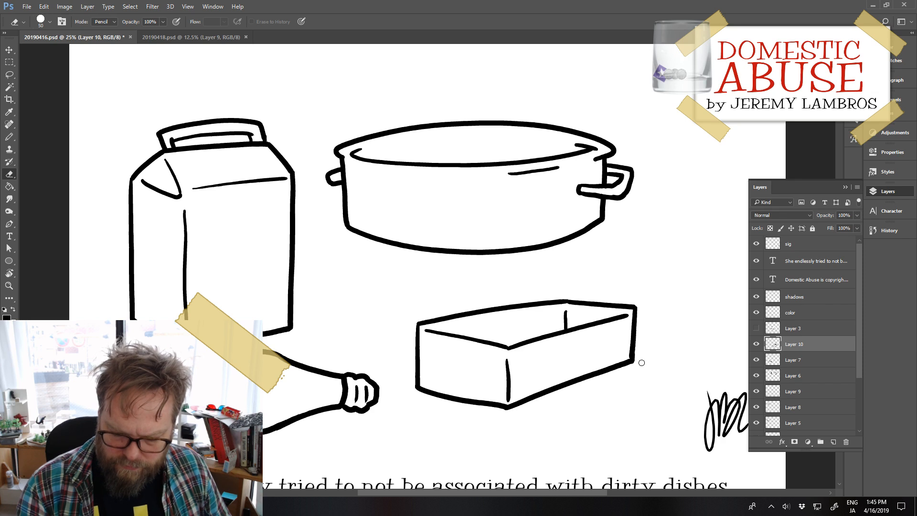
pyautogui.moveTo(632, 364); pyautogui.dragTo(648, 359)
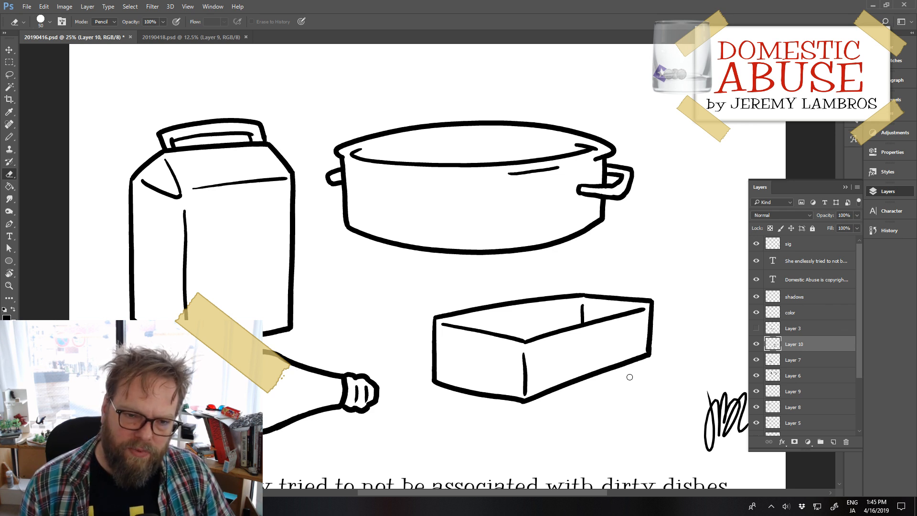
pyautogui.moveTo(614, 368); pyautogui.dragTo(564, 348)
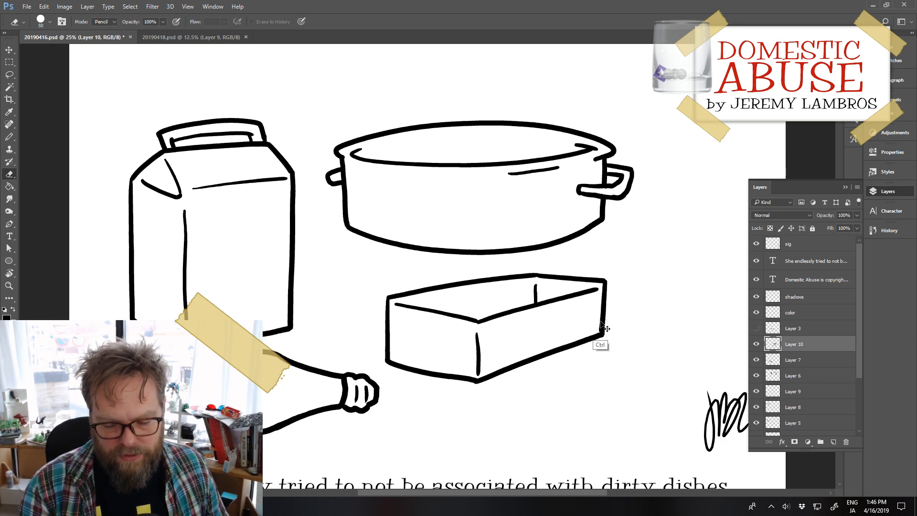
pyautogui.moveTo(598, 327)
pyautogui.mouseDown()
pyautogui.moveTo(658, 397)
pyautogui.moveTo(613, 377)
pyautogui.mouseUp()
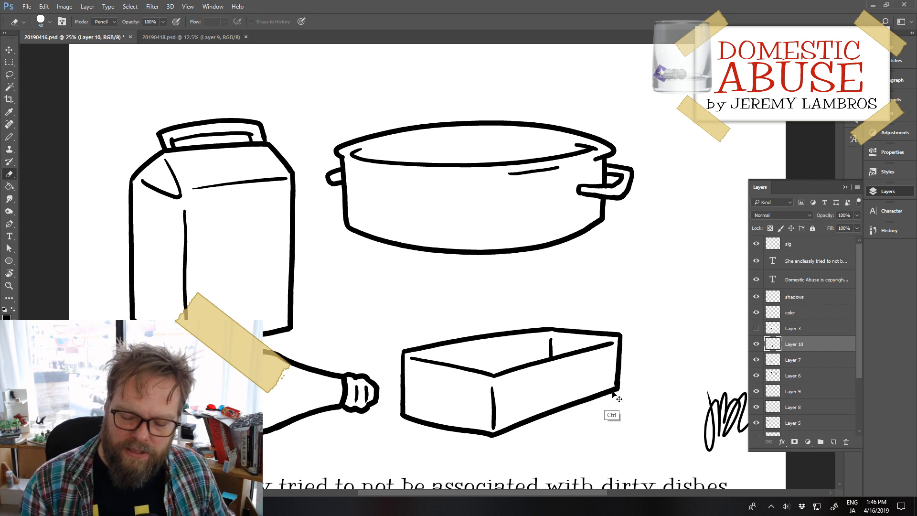
pyautogui.moveTo(610, 389)
pyautogui.mouseDown()
pyautogui.moveTo(540, 328)
pyautogui.moveTo(514, 328)
pyautogui.mouseUp()
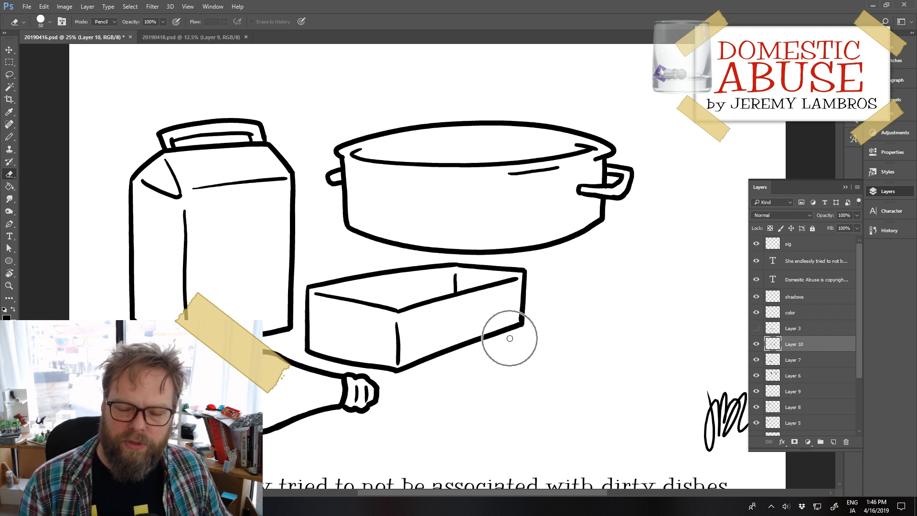
# Step: On a new layer, draw a small round dish's curved top rim, left lip and side, and curved bottom edge
pyautogui.click(833, 441)
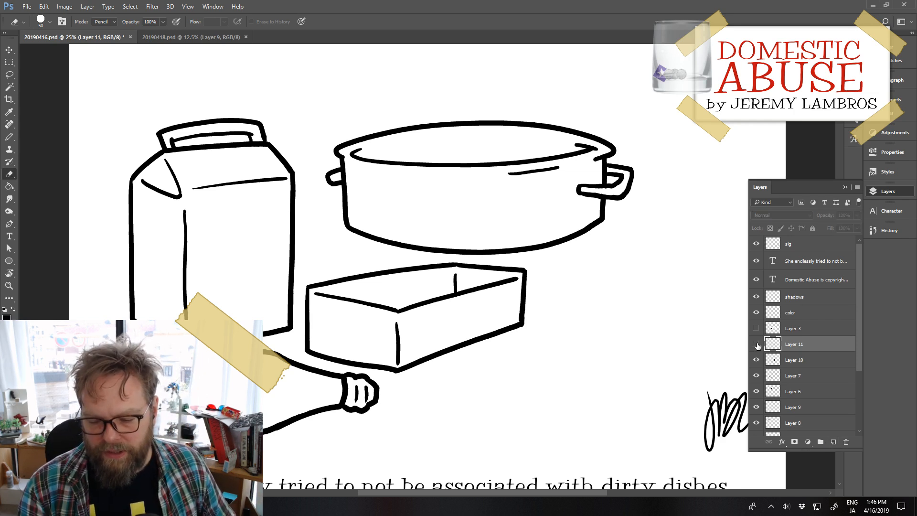
pyautogui.press('b')
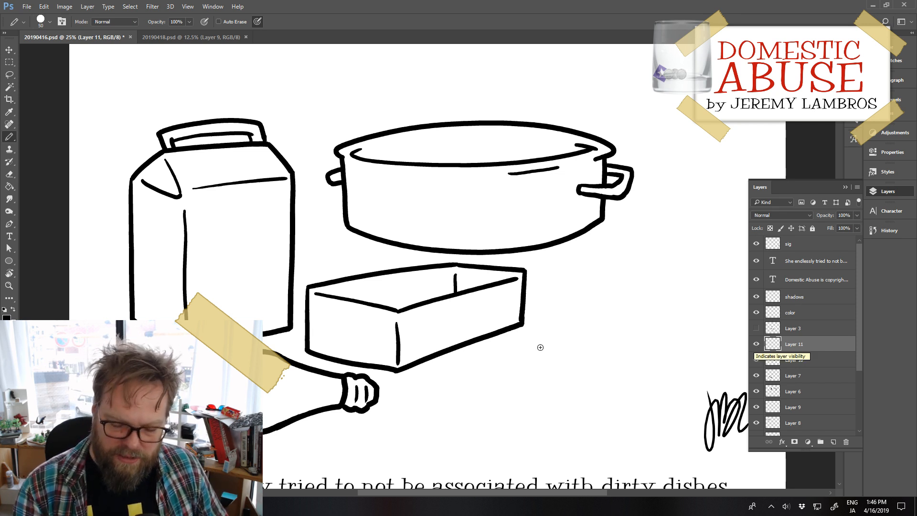
pyautogui.moveTo(510, 374); pyautogui.dragTo(636, 358)
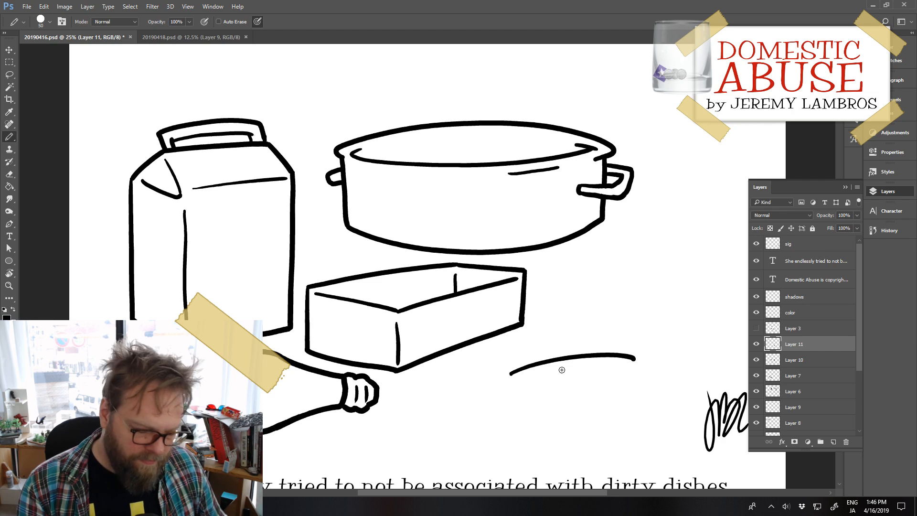
pyautogui.hotkey('ctrl', 'z')
pyautogui.moveTo(510, 377); pyautogui.dragTo(650, 369)
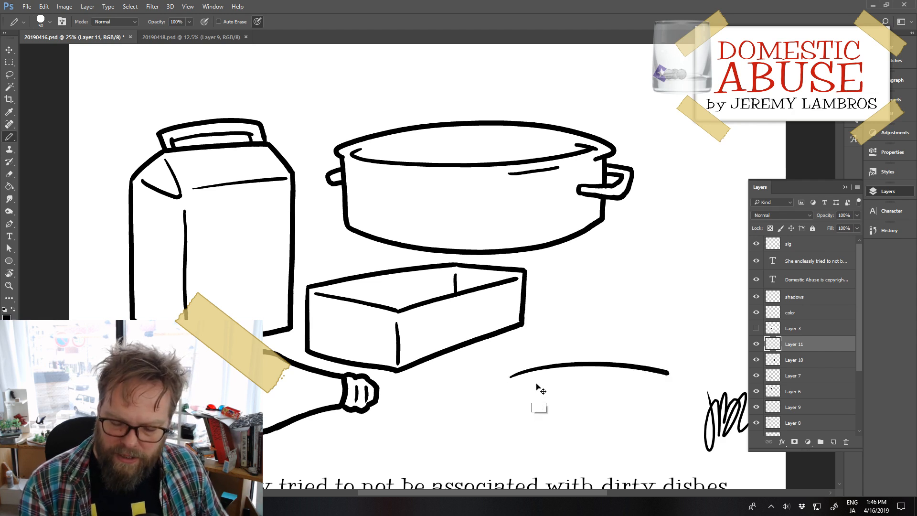
pyautogui.hotkey('ctrl', 'z')
pyautogui.moveTo(499, 381); pyautogui.dragTo(671, 379)
pyautogui.moveTo(499, 382)
pyautogui.mouseDown()
pyautogui.moveTo(503, 416)
pyautogui.moveTo(521, 427)
pyautogui.moveTo(629, 438)
pyautogui.moveTo(685, 421)
pyautogui.mouseUp()
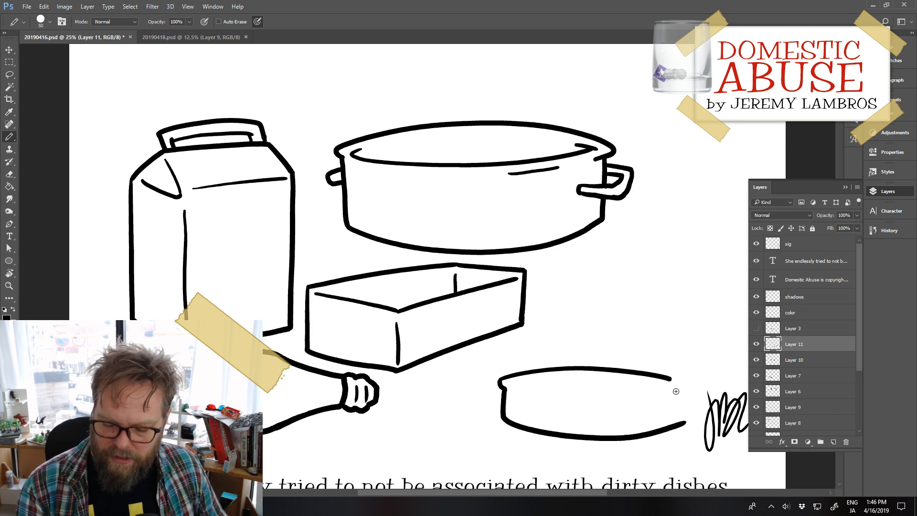
# Step: Draw the small dish's right lip and side, and erase the bottom edge's overshoot past the corner
pyautogui.moveTo(672, 379); pyautogui.dragTo(664, 429)
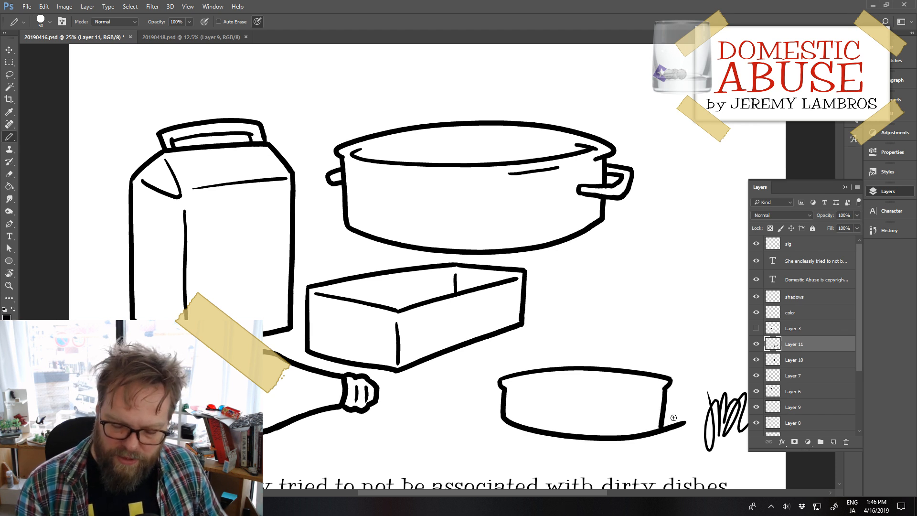
pyautogui.hotkey('ctrl', 'z')
pyautogui.moveTo(665, 385); pyautogui.dragTo(664, 427)
pyautogui.hotkey('ctrl', 'z')
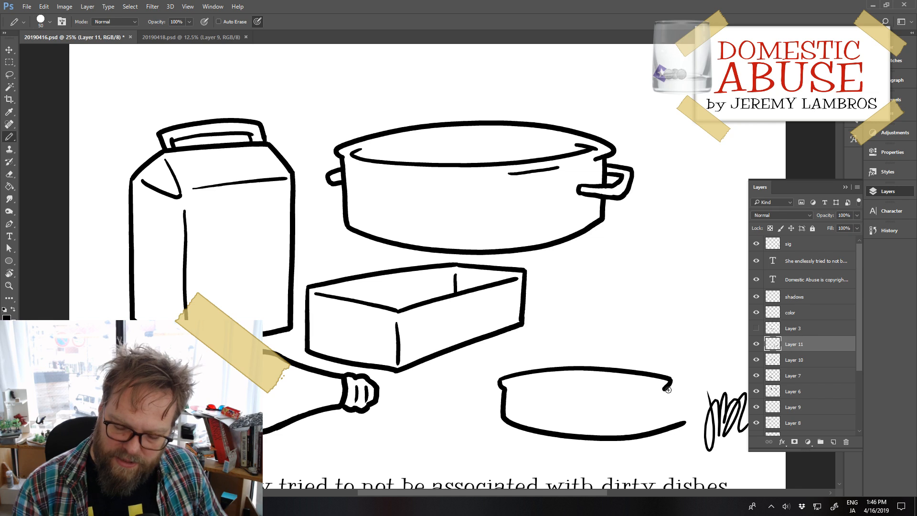
pyautogui.moveTo(665, 388)
pyautogui.mouseDown()
pyautogui.moveTo(664, 428)
pyautogui.moveTo(680, 426)
pyautogui.mouseUp()
pyautogui.press('e')
pyautogui.click(669, 427)
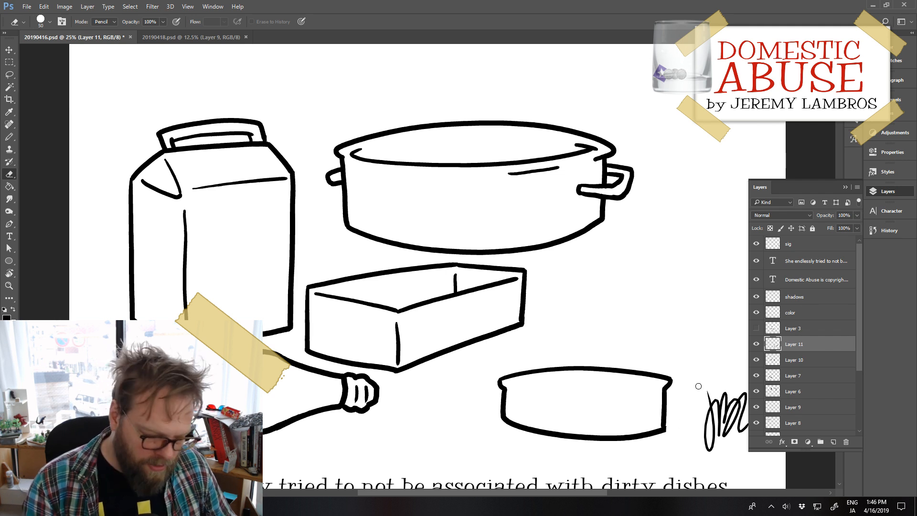
# Step: Draw the small dish's inner rim curve and short highlight dashes on its side, and shift the dish left
pyautogui.press('b')
pyautogui.moveTo(509, 384); pyautogui.dragTo(660, 387)
pyautogui.hotkey('ctrl', 'z')
pyautogui.moveTo(524, 380)
pyautogui.mouseDown()
pyautogui.moveTo(510, 383)
pyautogui.moveTo(661, 387)
pyautogui.mouseUp()
pyautogui.hotkey('ctrl', 'z')
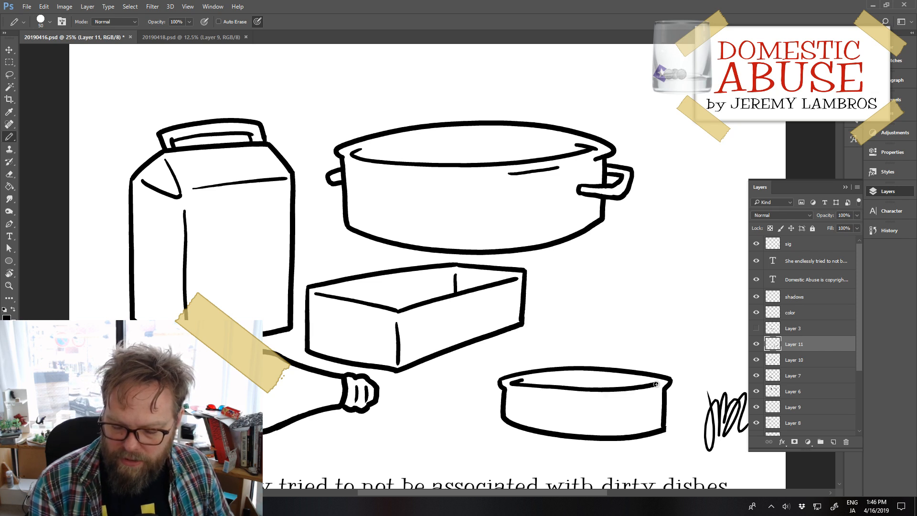
pyautogui.hotkey('ctrl', 'z')
pyautogui.moveTo(523, 380)
pyautogui.mouseDown()
pyautogui.moveTo(510, 382)
pyautogui.moveTo(658, 386)
pyautogui.moveTo(641, 382)
pyautogui.mouseUp()
pyautogui.moveTo(583, 396)
pyautogui.mouseDown()
pyautogui.moveTo(672, 395)
pyautogui.moveTo(641, 395)
pyautogui.mouseUp()
pyautogui.hotkey('ctrl', 'z')
pyautogui.hotkey('ctrl', 'z')
pyautogui.hotkey('ctrl', 'z')
pyautogui.hotkey('ctrl', 'z')
pyautogui.moveTo(656, 435); pyautogui.dragTo(612, 431)
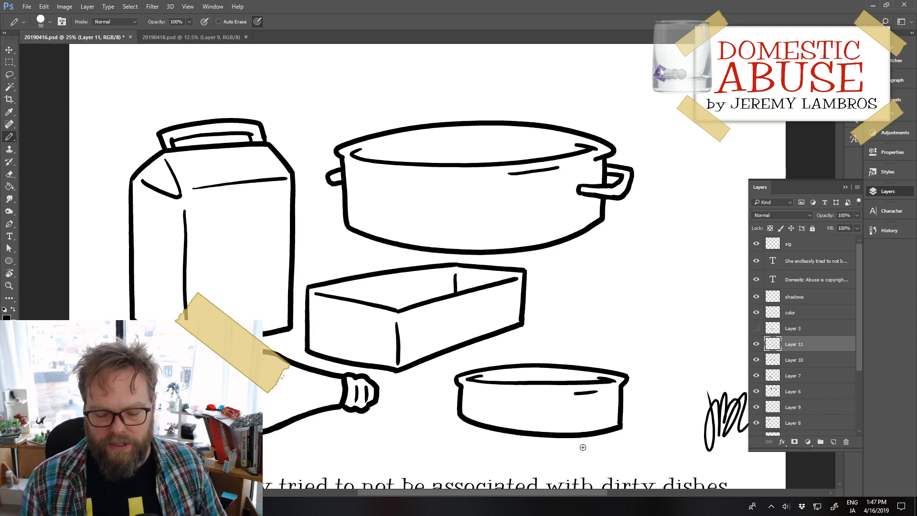
# Step: Erase and redraw the right part of the small dish's bottom edge, and move the dish below the pot's right side
pyautogui.press('e')
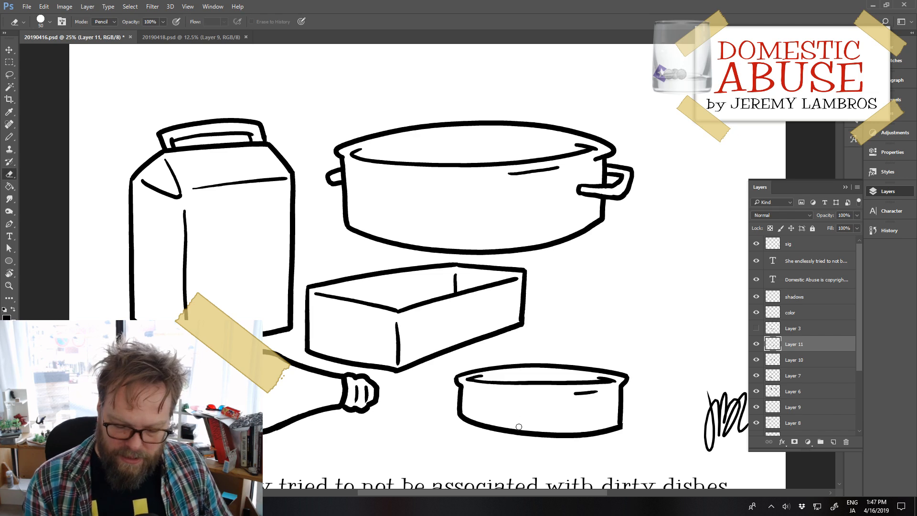
pyautogui.moveTo(529, 440)
pyautogui.mouseDown()
pyautogui.moveTo(644, 425)
pyautogui.moveTo(558, 437)
pyautogui.moveTo(597, 435)
pyautogui.mouseUp()
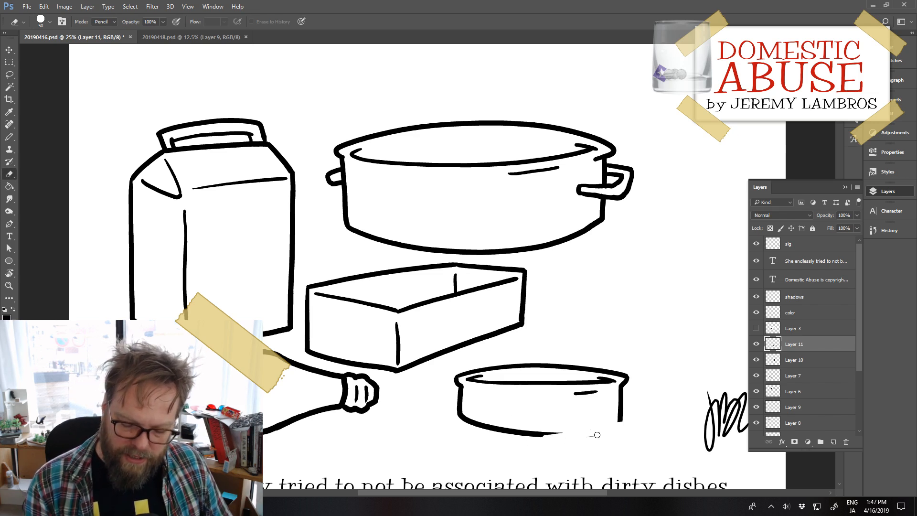
pyautogui.press('b')
pyautogui.moveTo(540, 435); pyautogui.dragTo(626, 425)
pyautogui.hotkey('ctrl', 'z')
pyautogui.moveTo(539, 434); pyautogui.dragTo(622, 423)
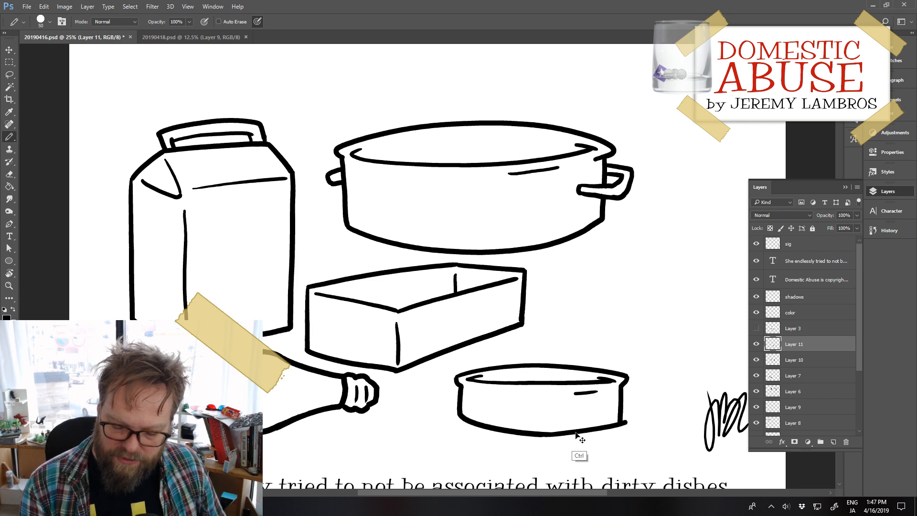
pyautogui.hotkey('ctrl', 'z')
pyautogui.moveTo(539, 434)
pyautogui.mouseDown()
pyautogui.moveTo(619, 423)
pyautogui.moveTo(559, 450)
pyautogui.moveTo(553, 444)
pyautogui.mouseUp()
pyautogui.hotkey('ctrl', 'z')
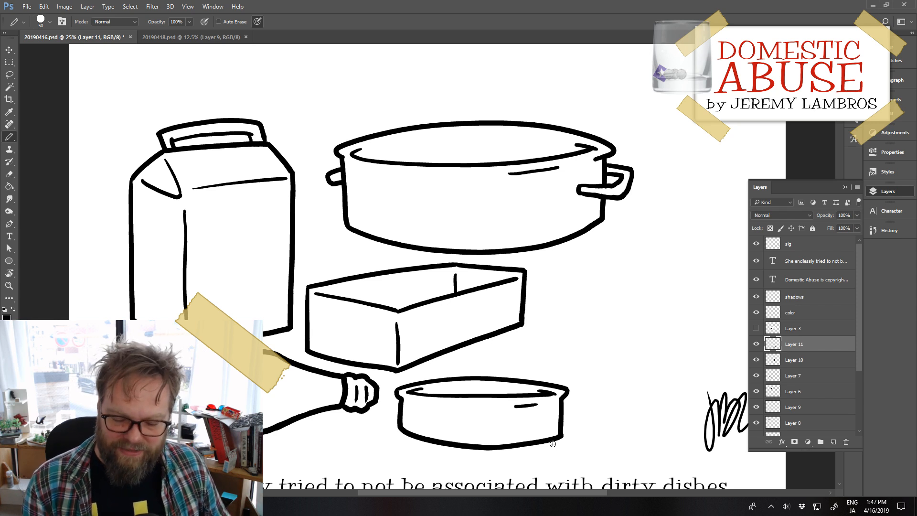
pyautogui.moveTo(557, 432); pyautogui.dragTo(710, 302)
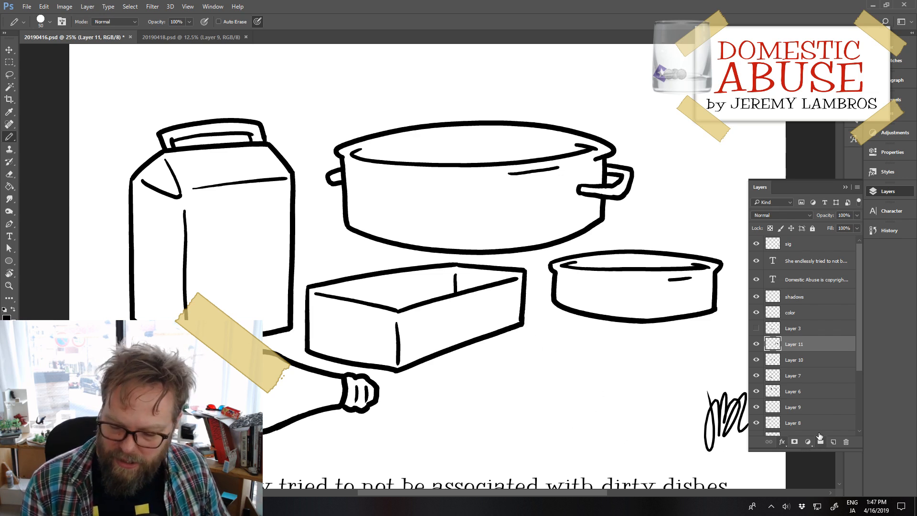
# Step: On a new layer, draw the rounded bowl of a spoon below the box, leaving it open toward the handle
pyautogui.click(833, 442)
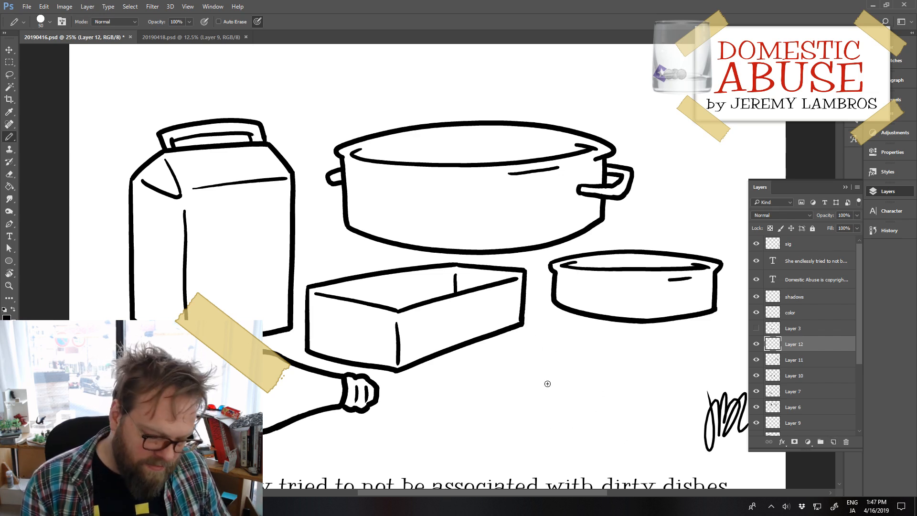
pyautogui.moveTo(513, 381)
pyautogui.mouseDown()
pyautogui.moveTo(450, 396)
pyautogui.moveTo(470, 415)
pyautogui.moveTo(542, 389)
pyautogui.moveTo(512, 382)
pyautogui.moveTo(623, 377)
pyautogui.mouseUp()
pyautogui.hotkey('ctrl', 'z')
pyautogui.hotkey('ctrl', 'z')
pyautogui.moveTo(511, 382)
pyautogui.mouseDown()
pyautogui.moveTo(596, 375)
pyautogui.moveTo(664, 392)
pyautogui.mouseUp()
pyautogui.hotkey('ctrl', 'z')
pyautogui.moveTo(510, 382); pyautogui.dragTo(591, 380)
pyautogui.hotkey('ctrl', 'z')
pyautogui.moveTo(513, 382); pyautogui.dragTo(622, 390)
# Step: Draw the upper edge of the spoon's handle as one wavy line running from the bowl toward the signature
pyautogui.hotkey('ctrl', 'z')
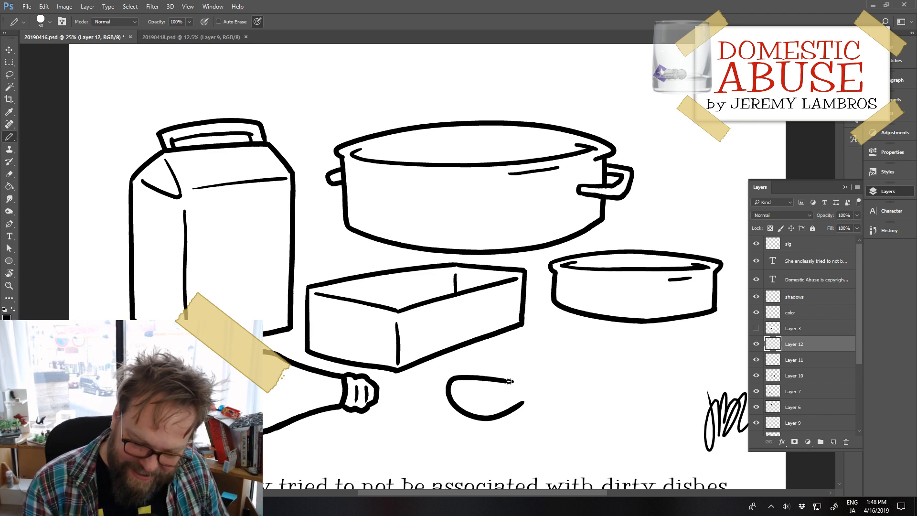
pyautogui.moveTo(510, 381)
pyautogui.mouseDown()
pyautogui.moveTo(545, 391)
pyautogui.moveTo(553, 388)
pyautogui.moveTo(525, 384)
pyautogui.moveTo(593, 374)
pyautogui.moveTo(677, 396)
pyautogui.mouseUp()
pyautogui.hotkey('ctrl', 'z')
pyautogui.hotkey('ctrl', 'z')
pyautogui.hotkey('ctrl', 'z')
pyautogui.hotkey('ctrl', 'z')
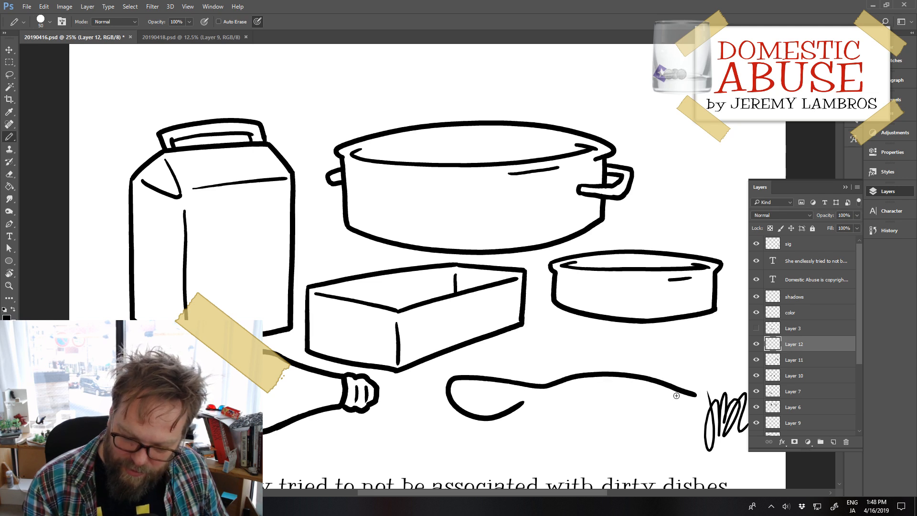
# Step: Draw the lower edge of the spoon's handle from the bowl to the handle's tip, closing the outline
pyautogui.moveTo(525, 402); pyautogui.dragTo(612, 391)
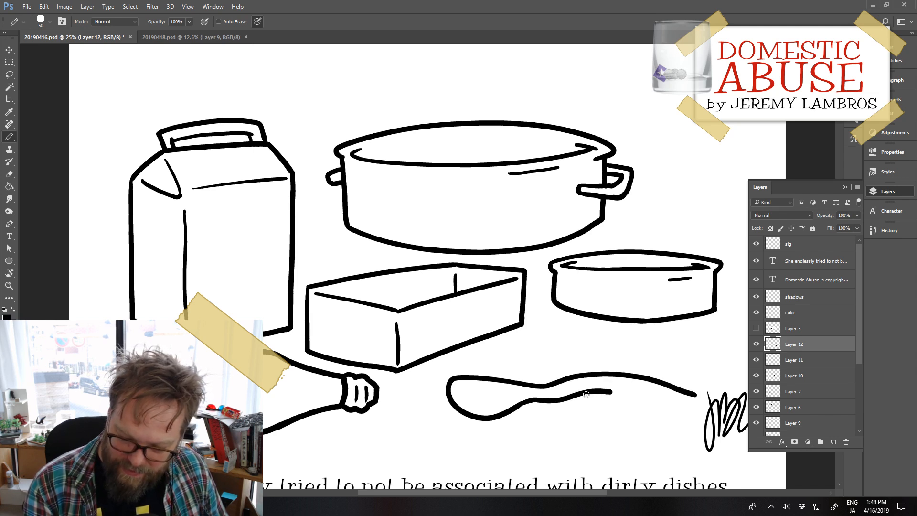
pyautogui.hotkey('ctrl', 'z')
pyautogui.moveTo(523, 402); pyautogui.dragTo(595, 391)
pyautogui.hotkey('ctrl', 'z')
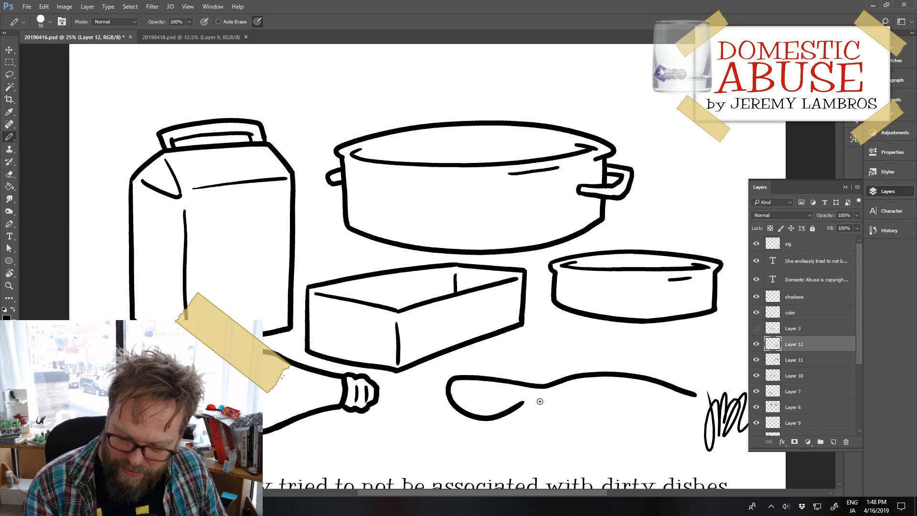
pyautogui.moveTo(520, 406)
pyautogui.mouseDown()
pyautogui.moveTo(581, 396)
pyautogui.moveTo(682, 408)
pyautogui.moveTo(695, 394)
pyautogui.mouseUp()
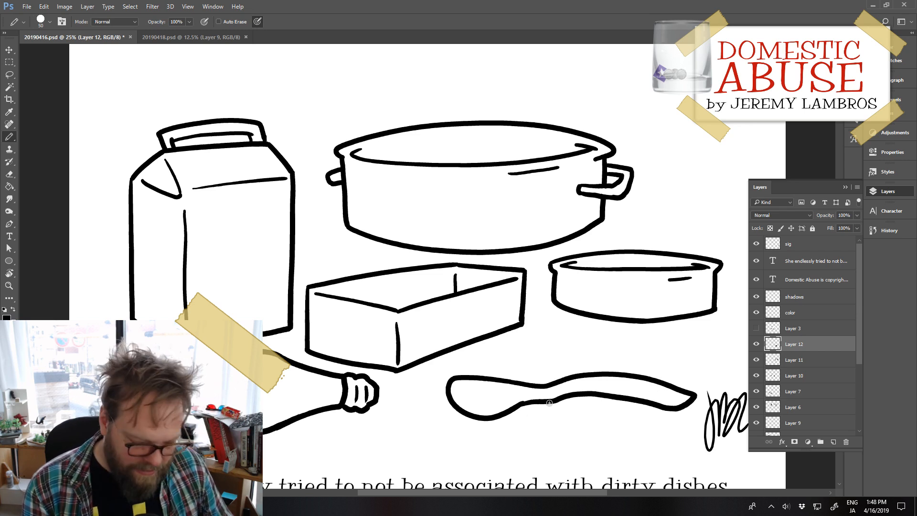
# Step: Erase the spoon's bowl and neck with an enlarged eraser, keeping only the handle
pyautogui.press('e')
pyautogui.moveTo(538, 380)
pyautogui.mouseDown()
pyautogui.moveTo(526, 411)
pyautogui.moveTo(556, 385)
pyautogui.moveTo(548, 407)
pyautogui.mouseUp()
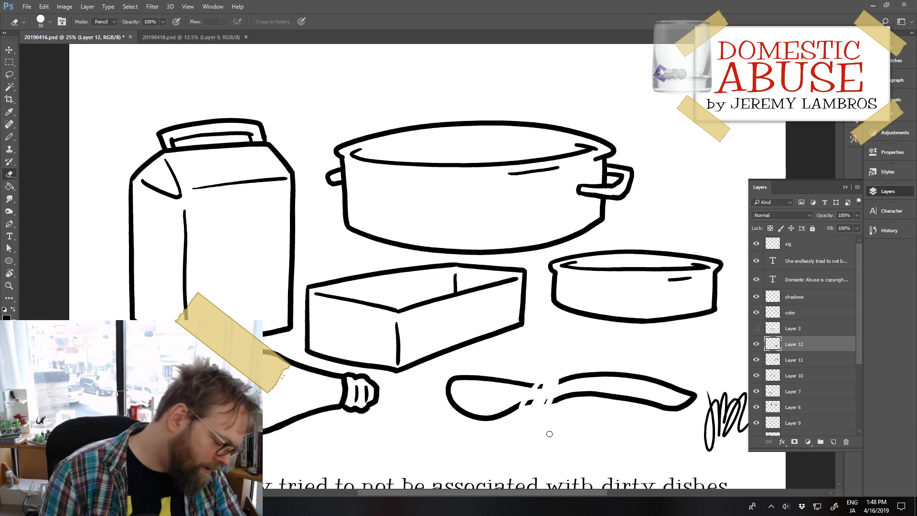
pyautogui.press(']')
pyautogui.press(']')
pyautogui.press(']')
pyautogui.press(']')
pyautogui.press(']')
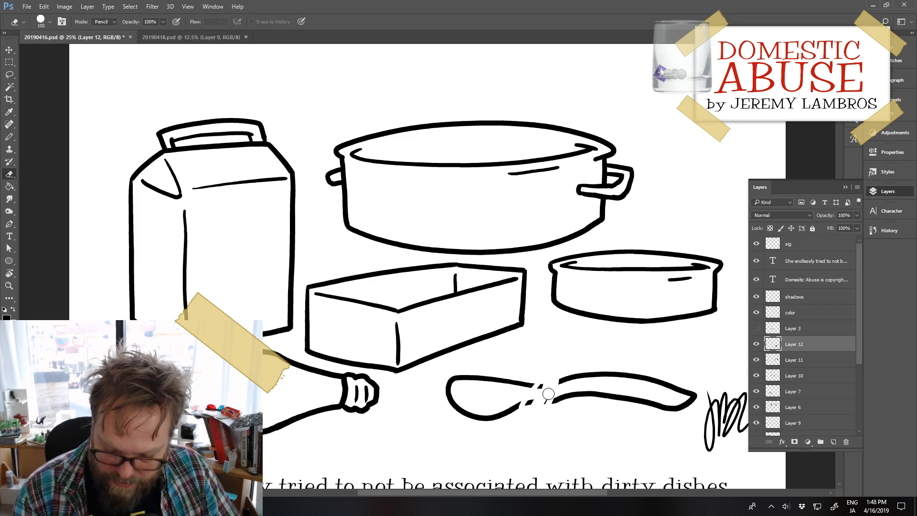
pyautogui.press(']')
pyautogui.press(']')
pyautogui.press(']')
pyautogui.moveTo(545, 390)
pyautogui.mouseDown()
pyautogui.moveTo(533, 411)
pyautogui.moveTo(490, 420)
pyautogui.moveTo(447, 401)
pyautogui.moveTo(461, 380)
pyautogui.moveTo(486, 411)
pyautogui.moveTo(434, 417)
pyautogui.mouseUp()
# Step: Redraw the spoon's bowl with a flat top edge and a deeper rounded bottom joined to both handle lines
pyautogui.press('b')
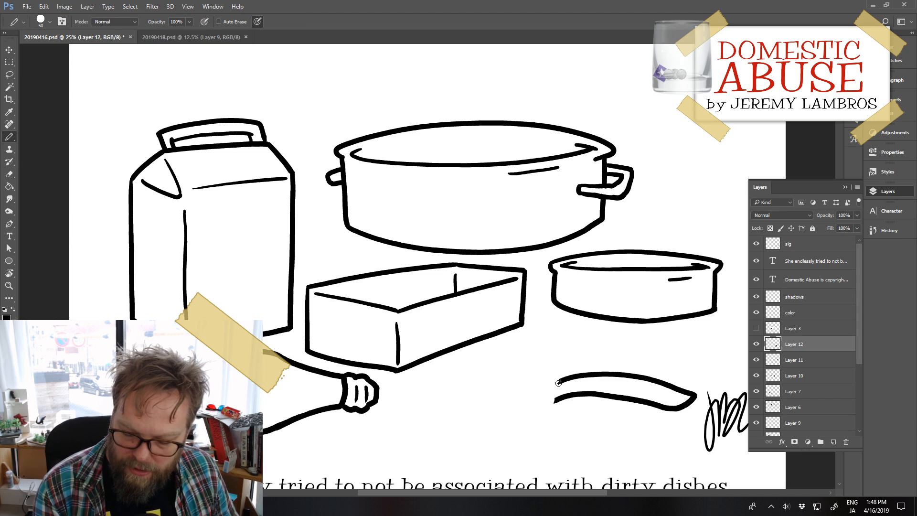
pyautogui.moveTo(561, 381)
pyautogui.mouseDown()
pyautogui.moveTo(484, 384)
pyautogui.moveTo(503, 392)
pyautogui.moveTo(487, 384)
pyautogui.moveTo(480, 392)
pyautogui.moveTo(503, 420)
pyautogui.mouseUp()
pyautogui.hotkey('ctrl', 'z')
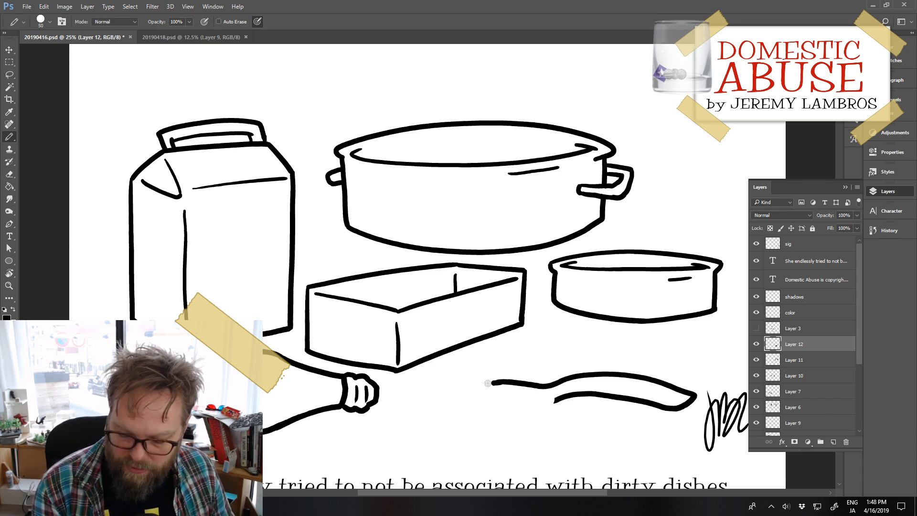
pyautogui.moveTo(487, 383)
pyautogui.mouseDown()
pyautogui.moveTo(477, 399)
pyautogui.moveTo(506, 421)
pyautogui.moveTo(537, 420)
pyautogui.moveTo(565, 394)
pyautogui.mouseUp()
pyautogui.hotkey('ctrl', 'z')
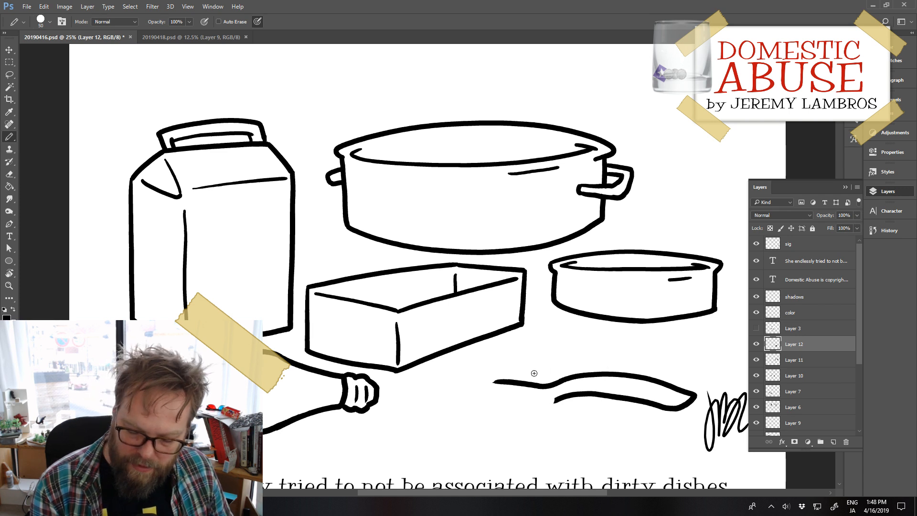
pyautogui.moveTo(503, 382)
pyautogui.mouseDown()
pyautogui.moveTo(476, 381)
pyautogui.moveTo(481, 412)
pyautogui.moveTo(502, 424)
pyautogui.moveTo(557, 398)
pyautogui.mouseUp()
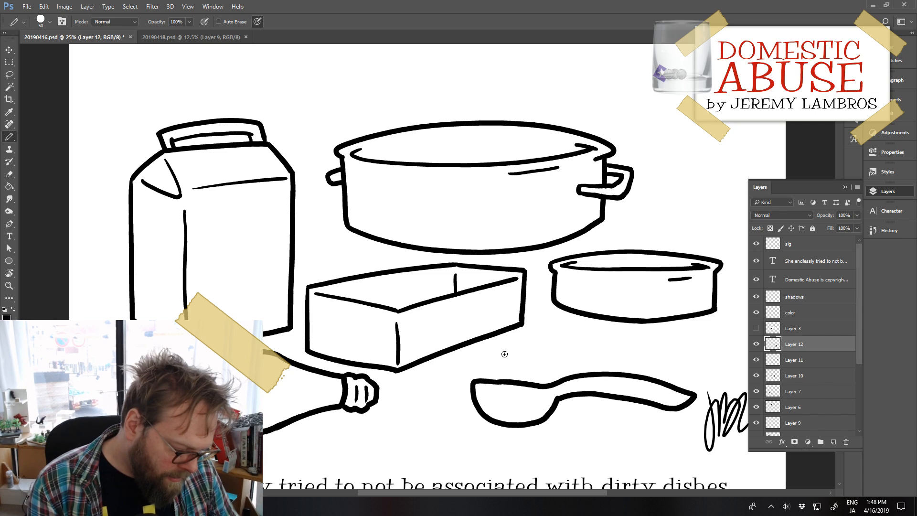
# Step: Erase and redraw the top edge of the spoon's bowl, and clean up where it meets the neck
pyautogui.press('e')
pyautogui.moveTo(507, 380)
pyautogui.mouseDown()
pyautogui.moveTo(494, 378)
pyautogui.moveTo(532, 381)
pyautogui.mouseUp()
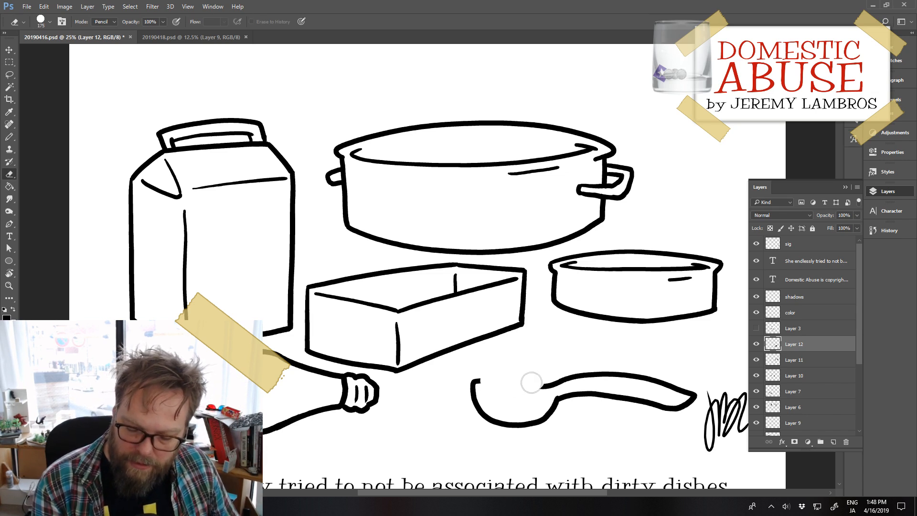
pyautogui.press('b')
pyautogui.moveTo(476, 382); pyautogui.dragTo(544, 385)
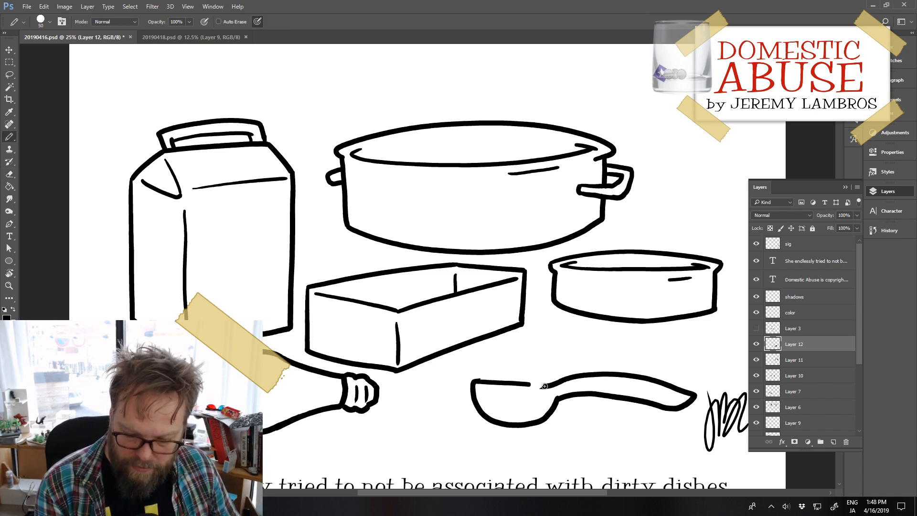
pyautogui.hotkey('ctrl', 'z')
pyautogui.moveTo(475, 381); pyautogui.dragTo(544, 385)
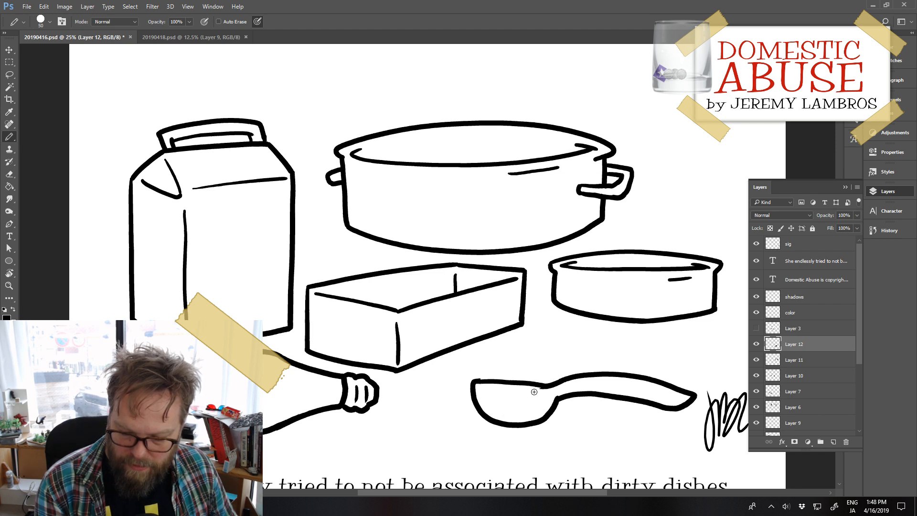
pyautogui.press('e')
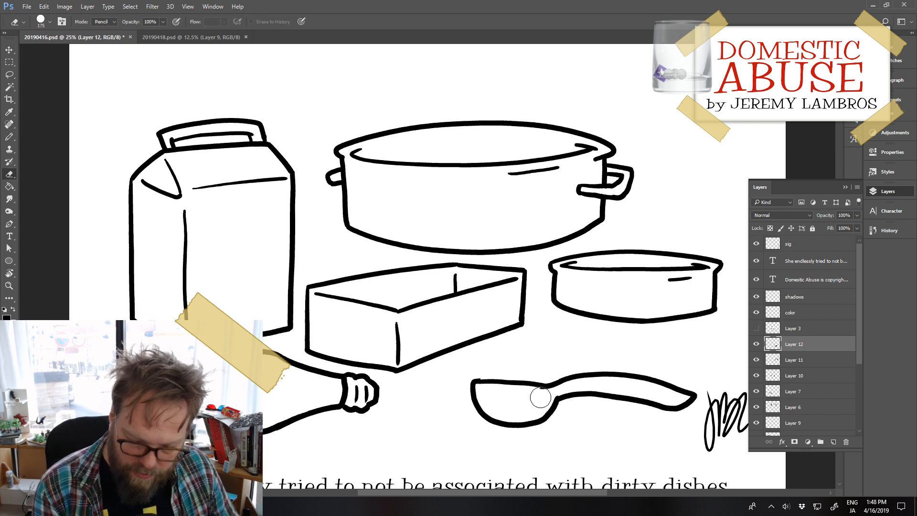
pyautogui.press('[')
pyautogui.press('[')
pyautogui.press('[')
pyautogui.press('[')
pyautogui.press('[')
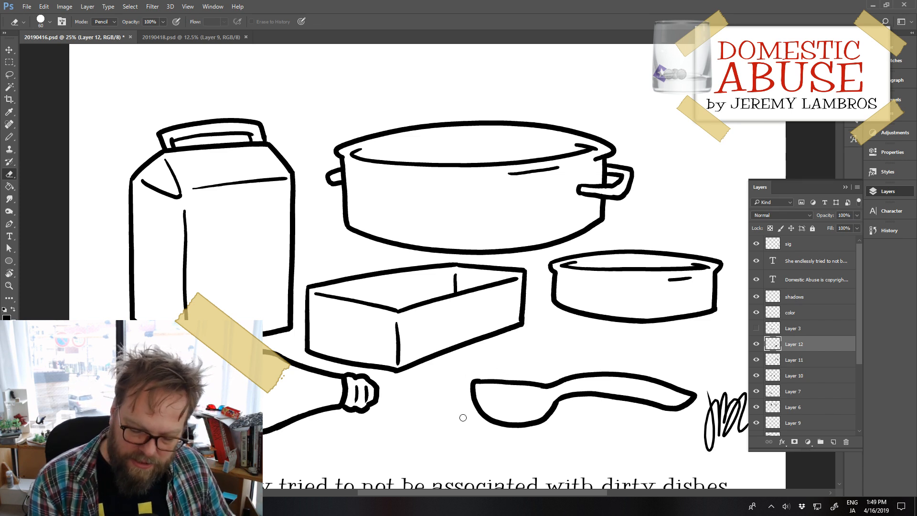
# Step: Draw a shallow inner rim curve inside the spoon's bowl, just under the top edge
pyautogui.press('b')
pyautogui.moveTo(485, 388); pyautogui.dragTo(549, 403)
pyautogui.hotkey('ctrl', 'z')
pyautogui.moveTo(476, 388)
pyautogui.mouseDown()
pyautogui.moveTo(523, 399)
pyautogui.moveTo(547, 401)
pyautogui.mouseUp()
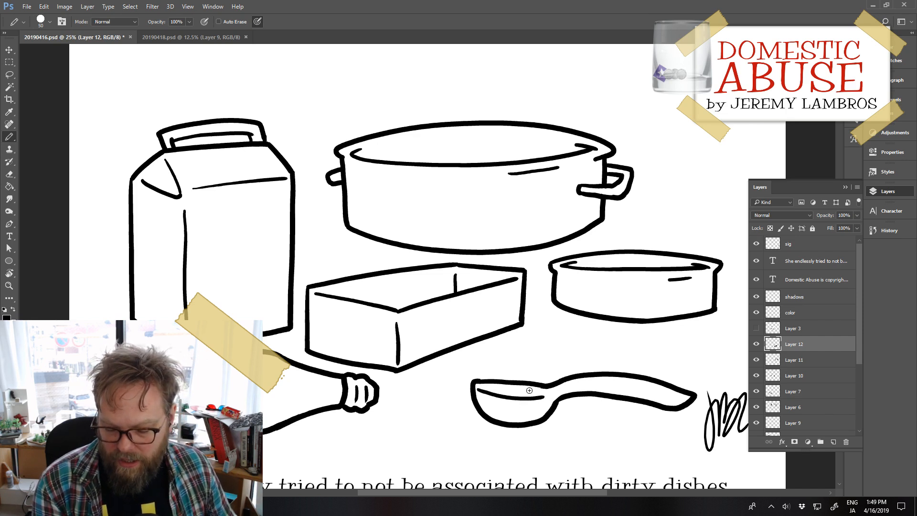
pyautogui.hotkey('ctrl', 'z')
pyautogui.moveTo(479, 388); pyautogui.dragTo(545, 396)
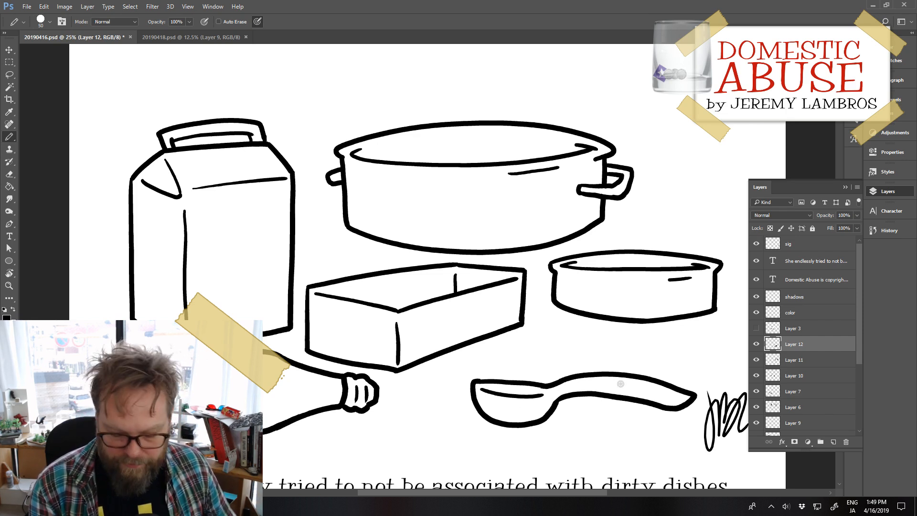
# Step: Erase the lower edge of the spoon's handle and redraw it as a smooth curve from the bowl to the tip
pyautogui.press('e')
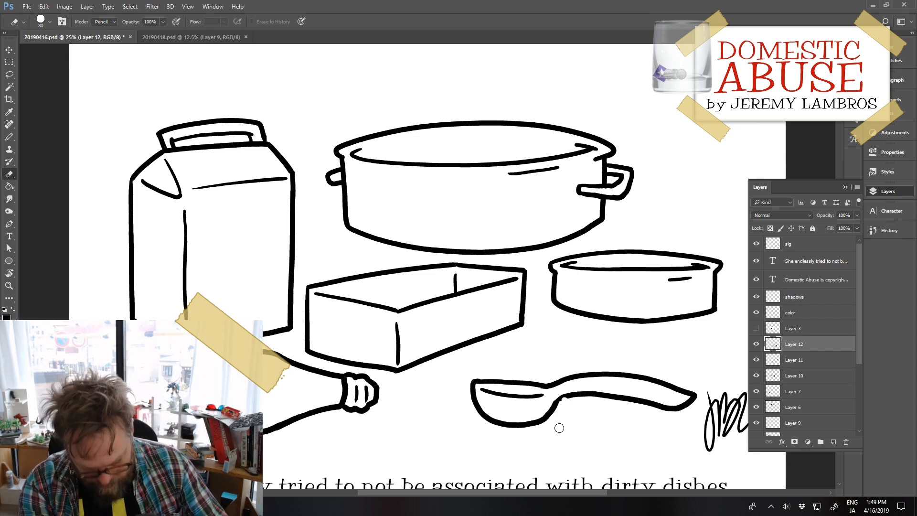
pyautogui.moveTo(574, 404)
pyautogui.mouseDown()
pyautogui.moveTo(565, 399)
pyautogui.moveTo(602, 394)
pyautogui.moveTo(687, 411)
pyautogui.mouseUp()
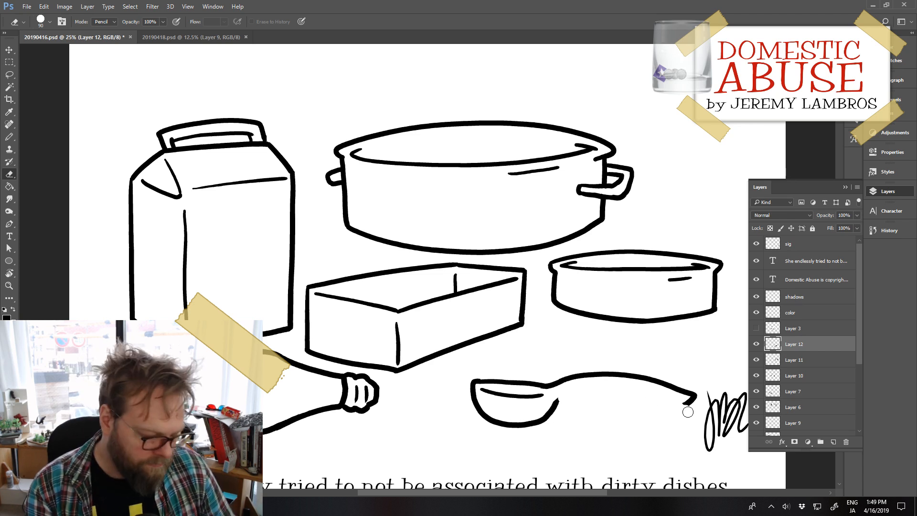
pyautogui.press('b')
pyautogui.moveTo(557, 403)
pyautogui.mouseDown()
pyautogui.moveTo(590, 390)
pyautogui.moveTo(692, 405)
pyautogui.mouseUp()
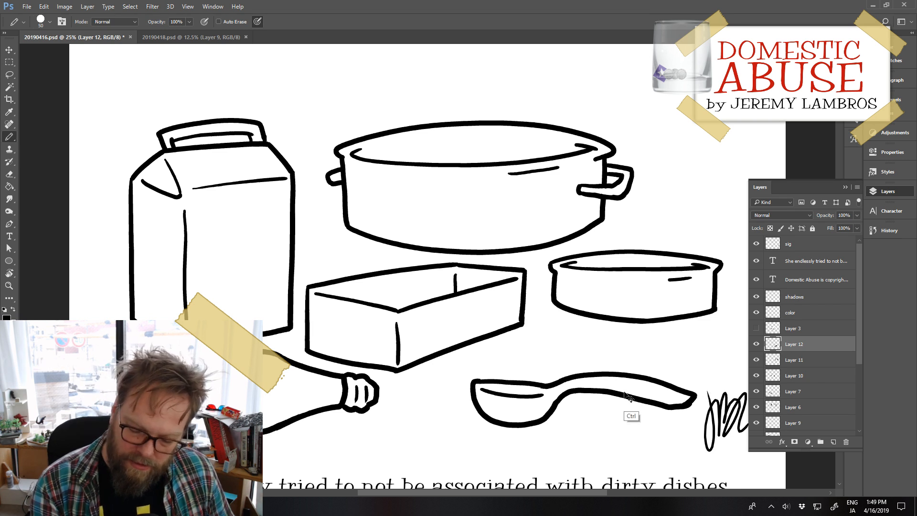
pyautogui.hotkey('ctrl', 'z')
pyautogui.moveTo(555, 405)
pyautogui.mouseDown()
pyautogui.moveTo(568, 391)
pyautogui.moveTo(596, 389)
pyautogui.moveTo(666, 409)
pyautogui.moveTo(693, 399)
pyautogui.mouseUp()
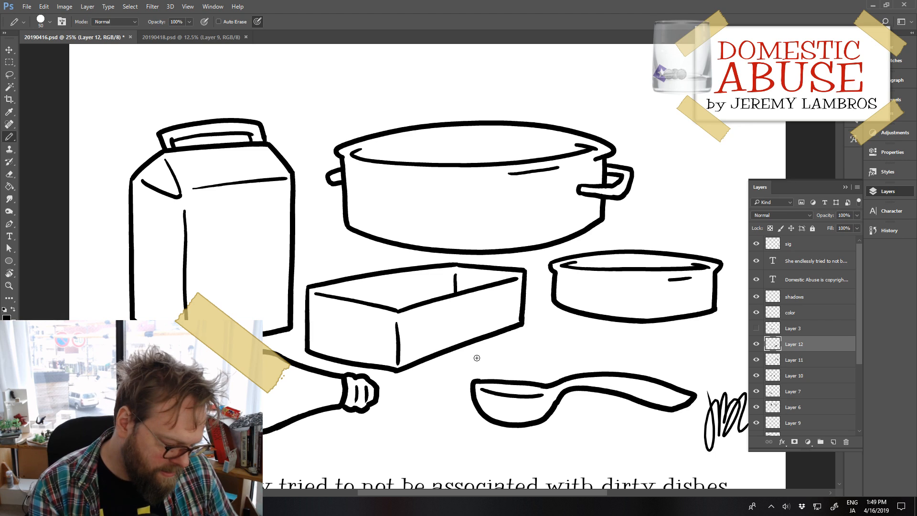
# Step: Move the spoon down and to the left, away from the signature
pyautogui.press('e')
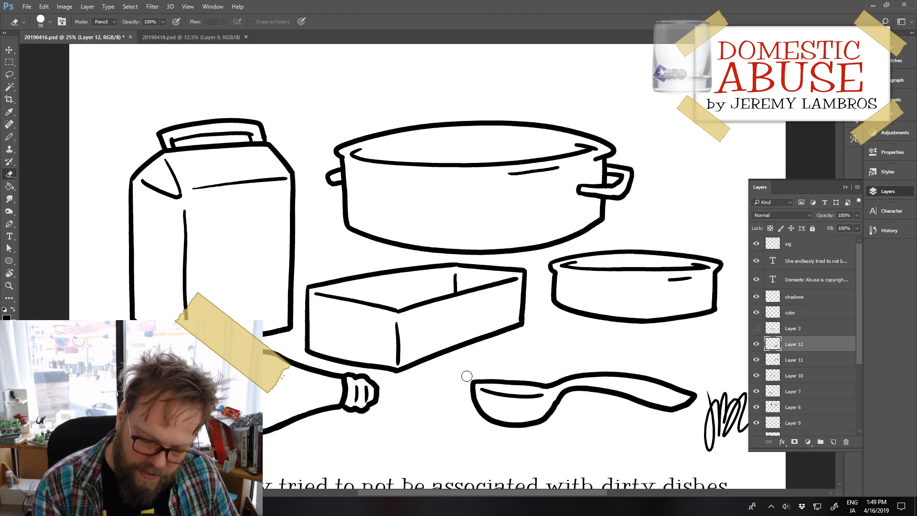
pyautogui.moveTo(547, 411); pyautogui.dragTo(522, 424)
pyautogui.press('b')
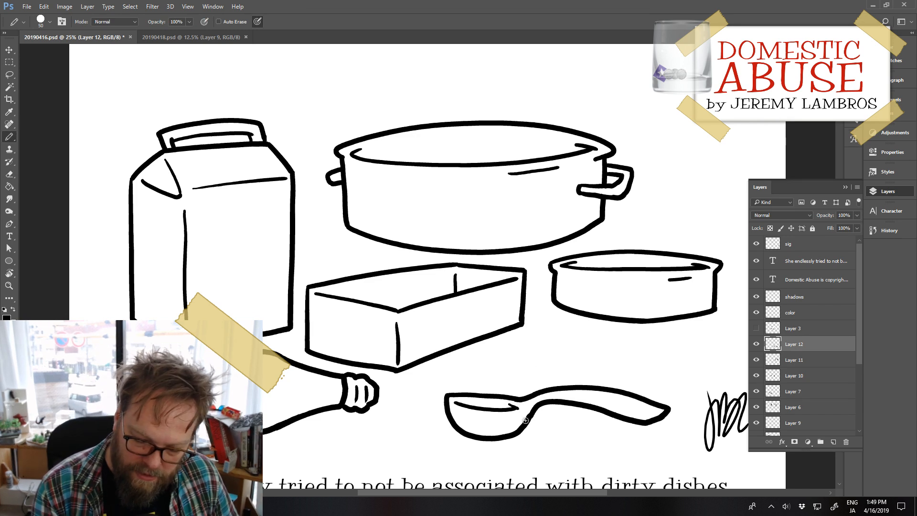
pyautogui.moveTo(656, 423); pyautogui.dragTo(630, 430)
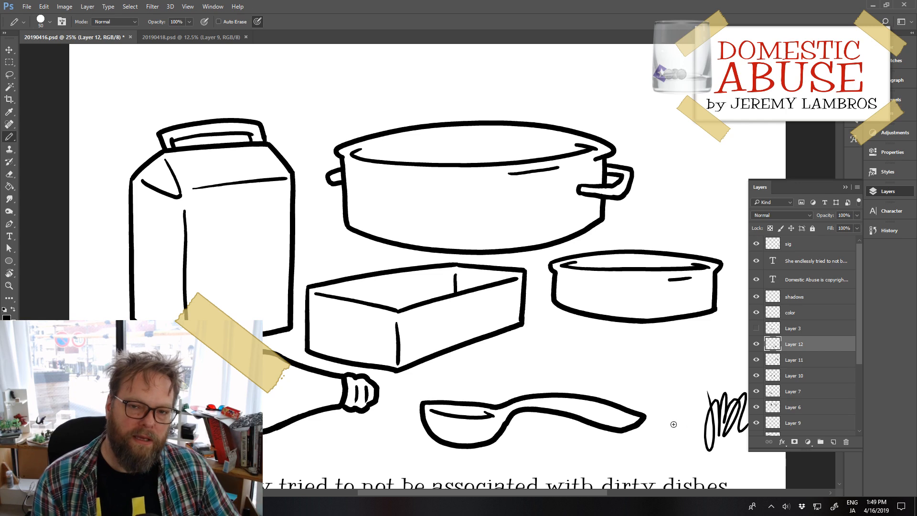
# Step: Distort the spoon to make it slightly shorter in length and height
pyautogui.click(44, 6)
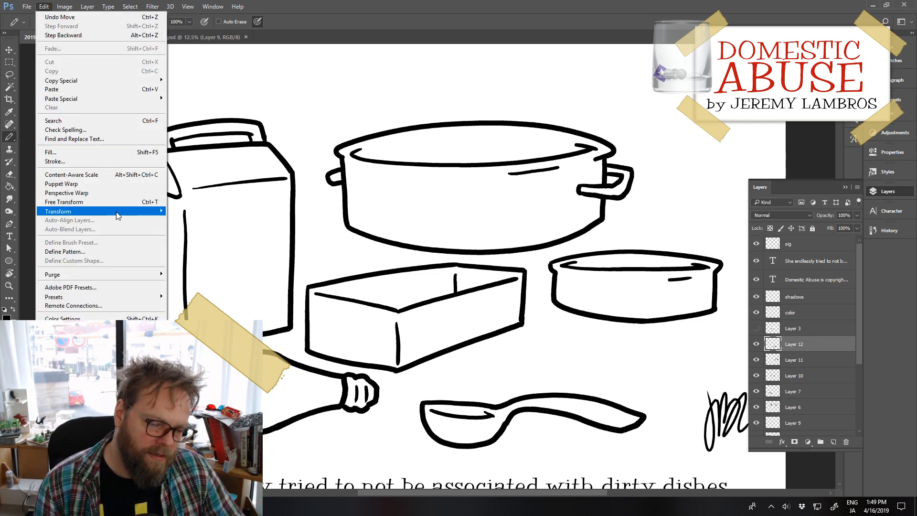
pyautogui.moveTo(116, 211)
pyautogui.click(203, 252)
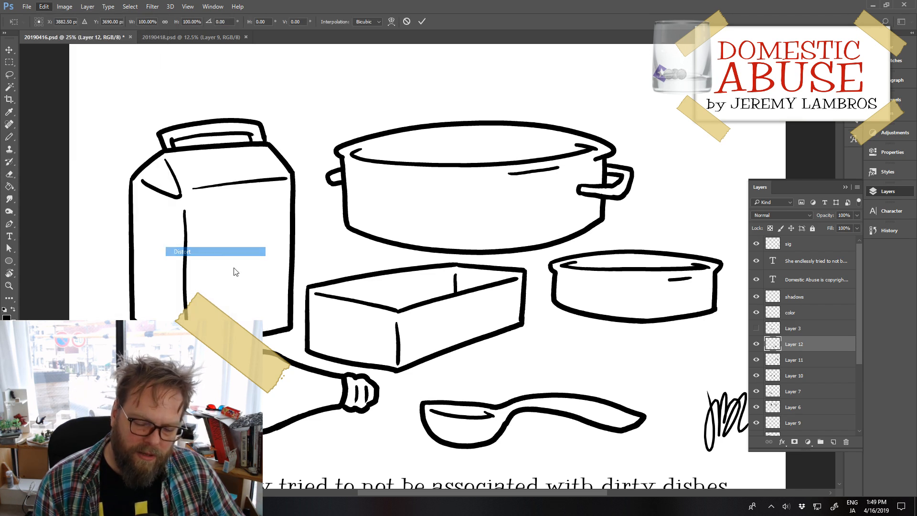
pyautogui.moveTo(533, 449); pyautogui.dragTo(536, 443)
pyautogui.moveTo(422, 418); pyautogui.dragTo(432, 421)
pyautogui.press('b')
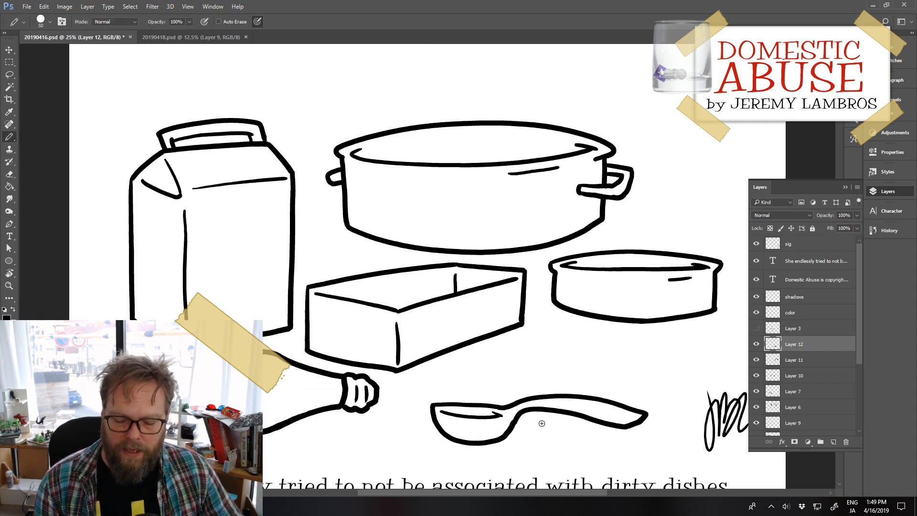
# Step: Move the spoon up and slightly left beneath the box, and check the whole composition
pyautogui.moveTo(557, 410); pyautogui.dragTo(535, 386)
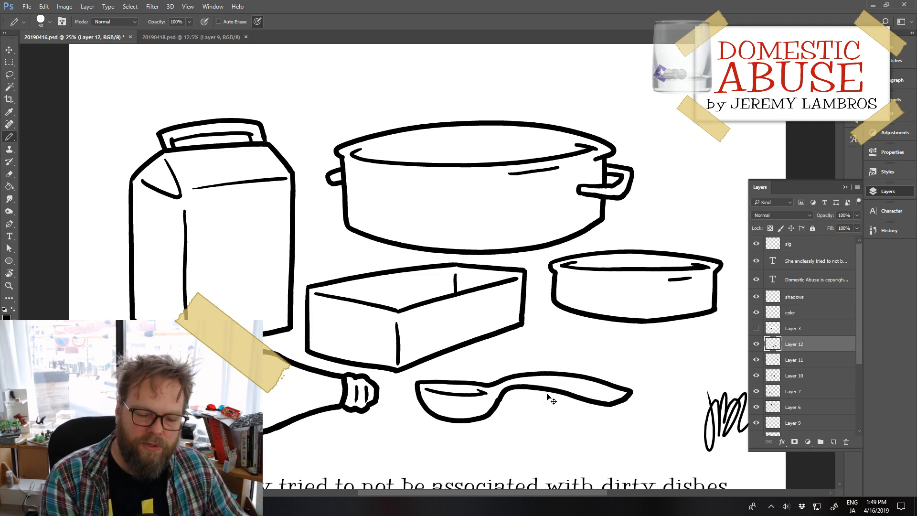
pyautogui.hotkey('ctrl', '-')
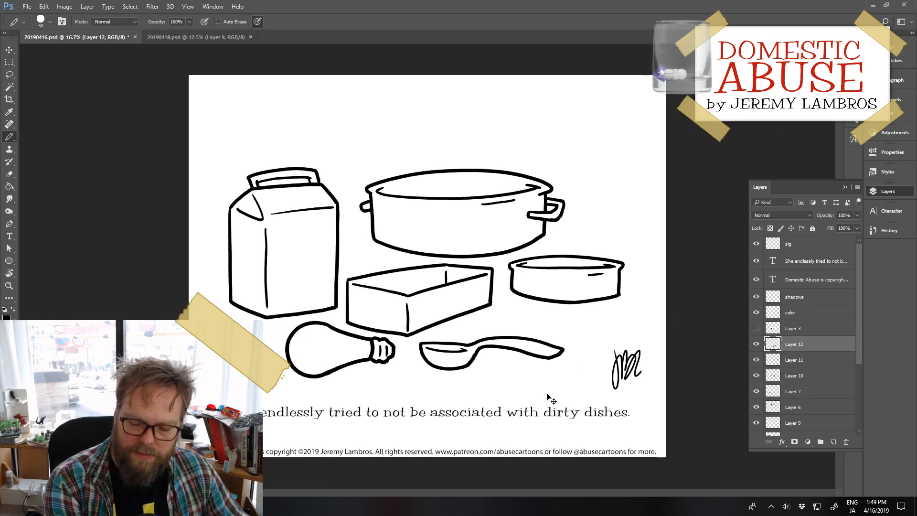
pyautogui.hotkey('ctrl', '+')
pyautogui.hotkey('ctrl', '-')
pyautogui.hotkey('ctrl', '+')
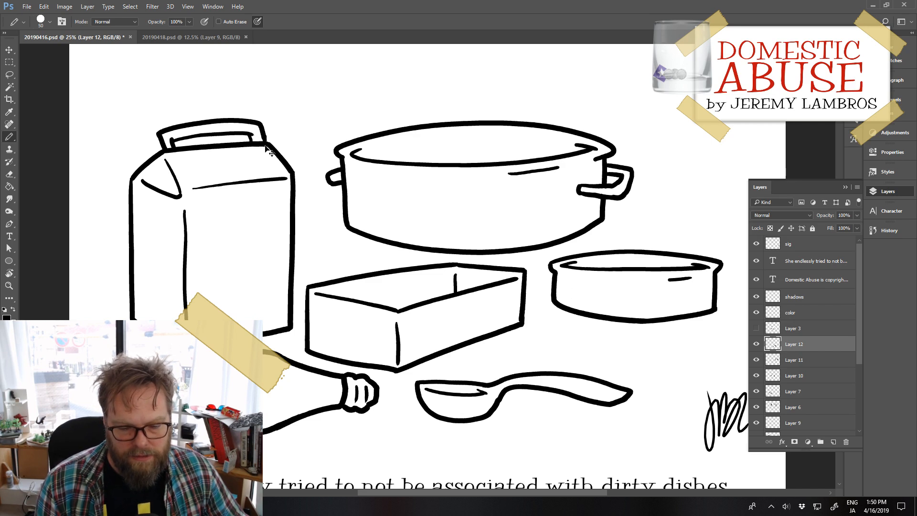
# Step: Merge the milk carton's Layer 8 and Layer 5, and move the carton up
pyautogui.moveTo(269, 146); pyautogui.dragTo(259, 125)
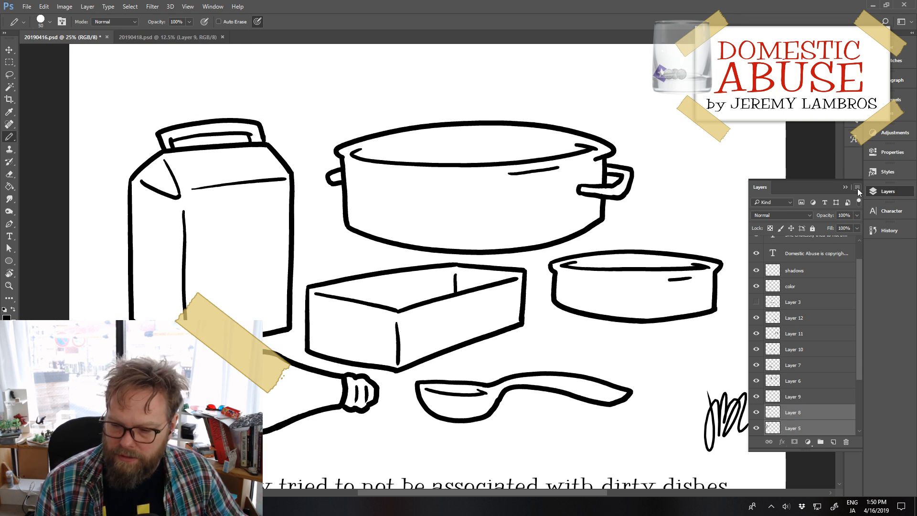
pyautogui.click(858, 188)
pyautogui.click(811, 428)
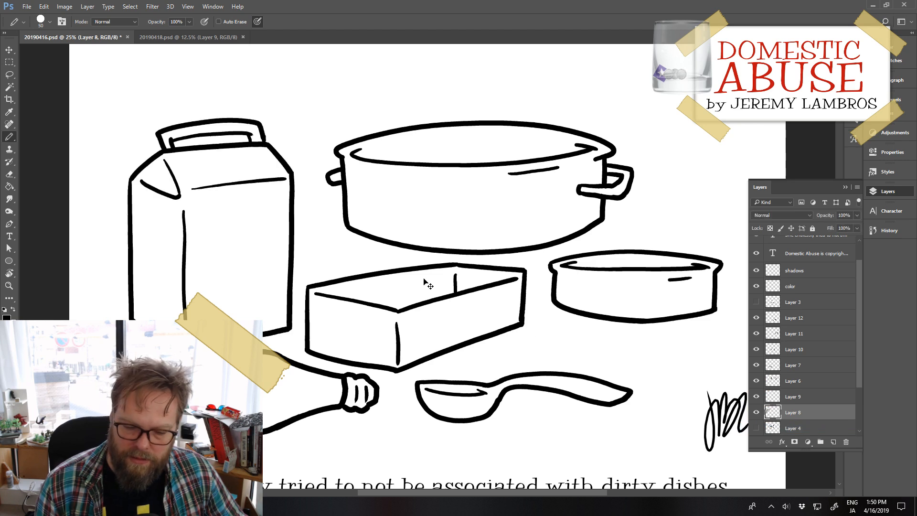
pyautogui.moveTo(299, 224)
pyautogui.mouseDown()
pyautogui.moveTo(287, 196)
pyautogui.moveTo(295, 191)
pyautogui.mouseUp()
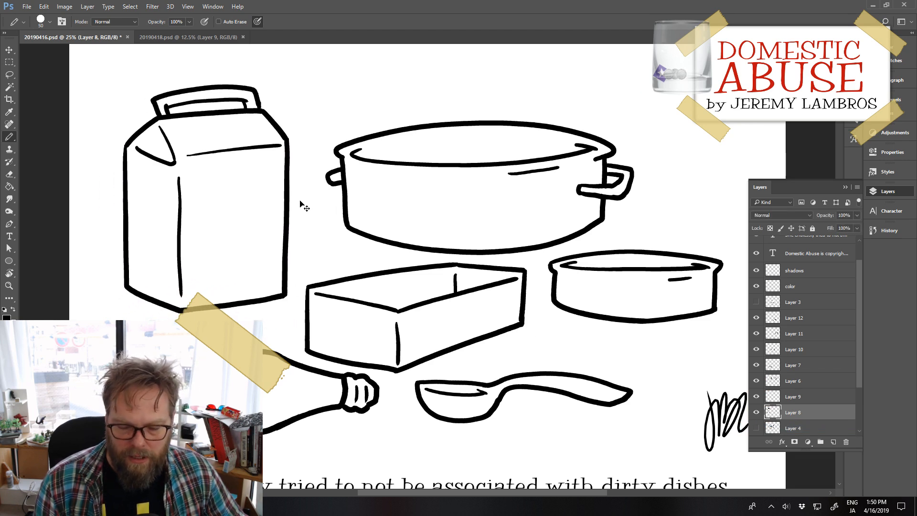
# Step: Hide the milk carton's Layer 8 and move the small dish into the carton's empty spot
pyautogui.click(756, 412)
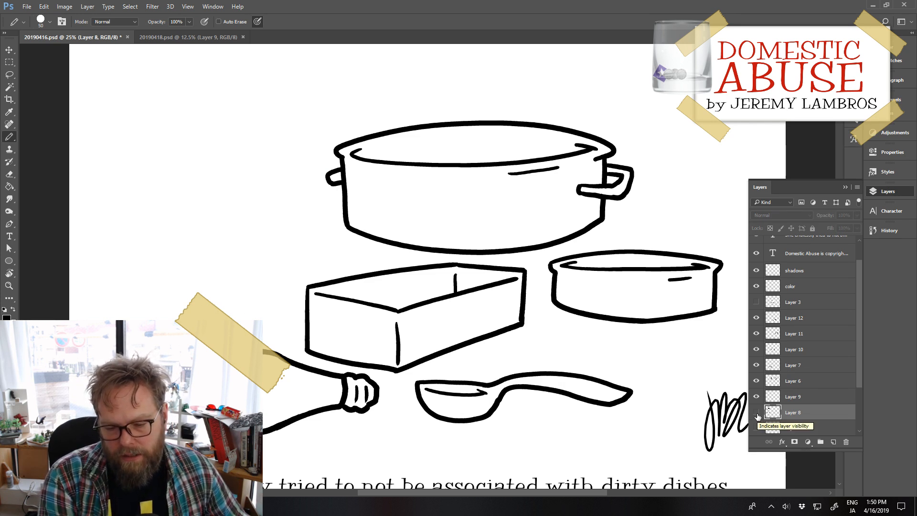
pyautogui.moveTo(669, 320)
pyautogui.mouseDown()
pyautogui.moveTo(597, 334)
pyautogui.moveTo(231, 294)
pyautogui.mouseUp()
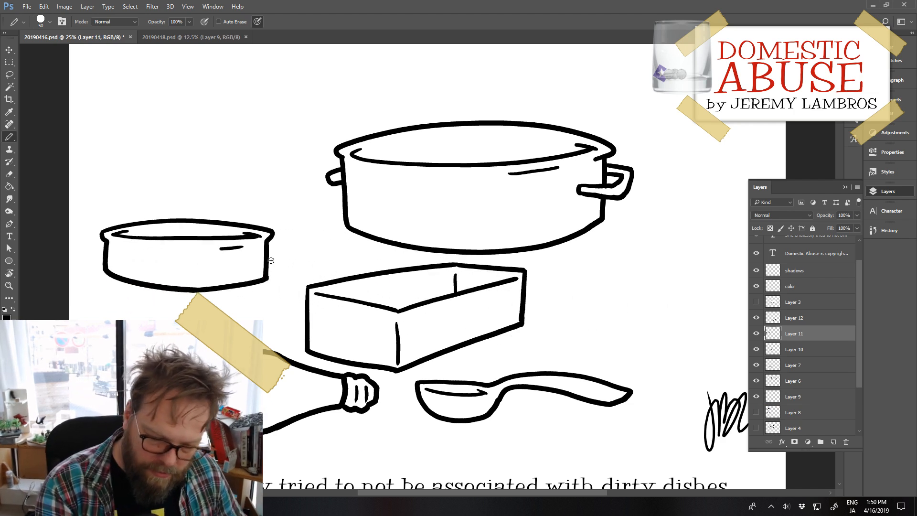
# Step: Draw a long rounded handle on the small dish's right side, and move the saucepan below the pot's right side
pyautogui.moveTo(269, 255); pyautogui.dragTo(357, 257)
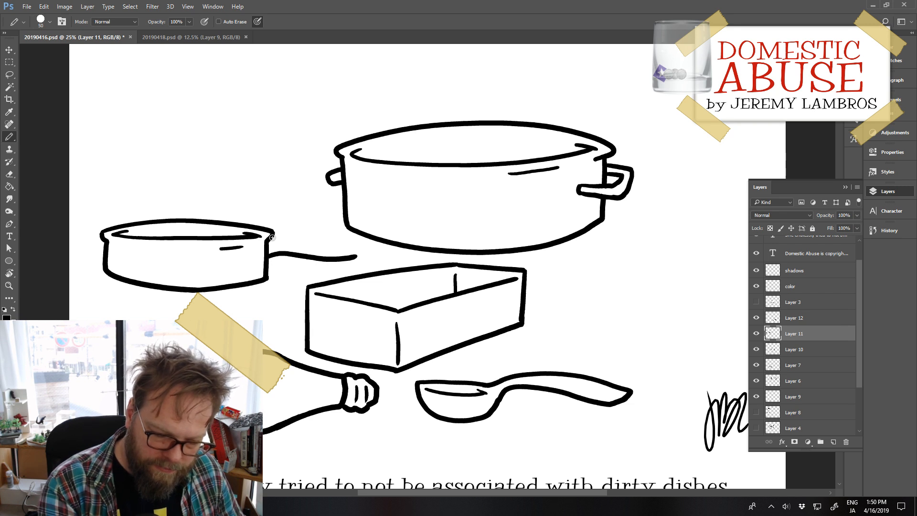
pyautogui.moveTo(273, 237)
pyautogui.mouseDown()
pyautogui.moveTo(358, 239)
pyautogui.moveTo(349, 260)
pyautogui.mouseUp()
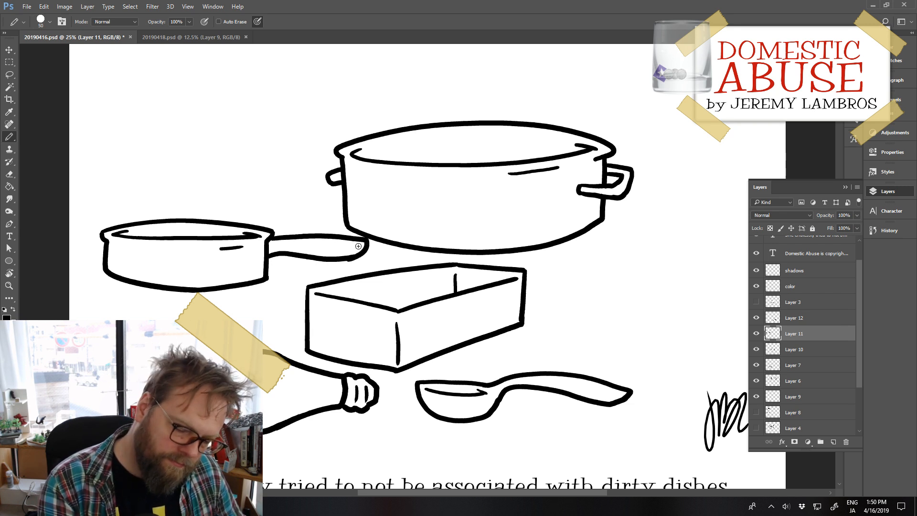
pyautogui.hotkey('ctrl', 'z')
pyautogui.moveTo(269, 238); pyautogui.dragTo(365, 240)
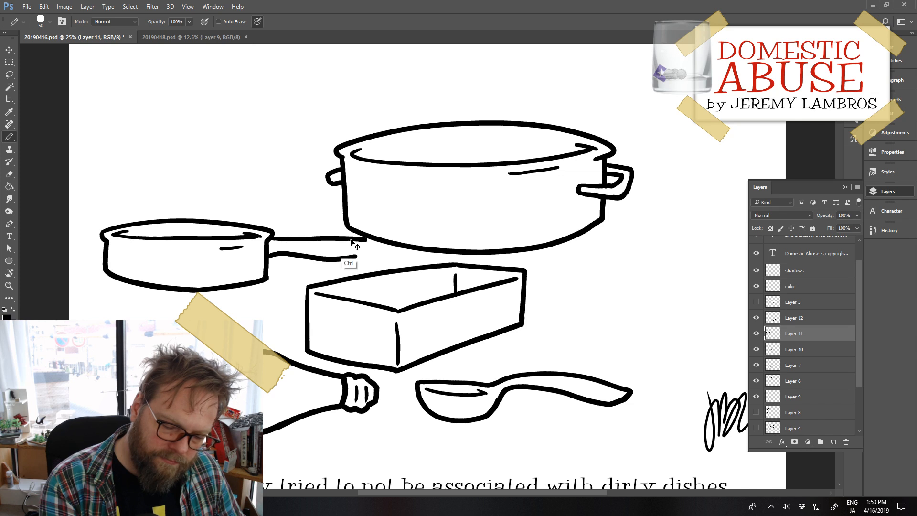
pyautogui.hotkey('ctrl', 'z')
pyautogui.moveTo(269, 238)
pyautogui.mouseDown()
pyautogui.moveTo(367, 239)
pyautogui.moveTo(365, 254)
pyautogui.moveTo(343, 263)
pyautogui.moveTo(382, 203)
pyautogui.moveTo(734, 320)
pyautogui.mouseUp()
# Step: Rearrange the objects by moving the box to the left of the pot, the light bulb left, and the spoon down and left
pyautogui.moveTo(418, 343)
pyautogui.mouseDown()
pyautogui.moveTo(327, 329)
pyautogui.moveTo(190, 287)
pyautogui.mouseUp()
pyautogui.moveTo(357, 406)
pyautogui.mouseDown()
pyautogui.moveTo(270, 412)
pyautogui.moveTo(284, 393)
pyautogui.mouseUp()
pyautogui.moveTo(497, 419); pyautogui.dragTo(434, 439)
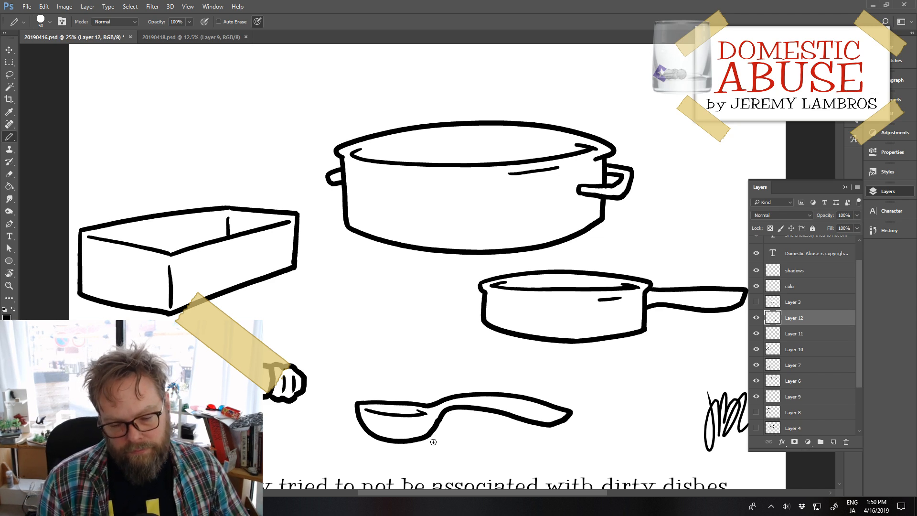
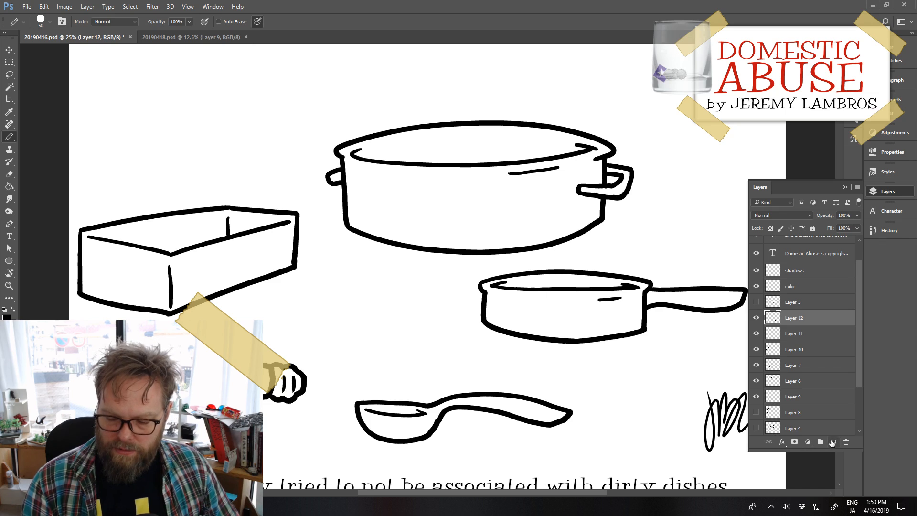
# Step: Hide every drawn object's layer except Layer 7, which holds the light bulb
pyautogui.moveTo(756, 317); pyautogui.dragTo(759, 369)
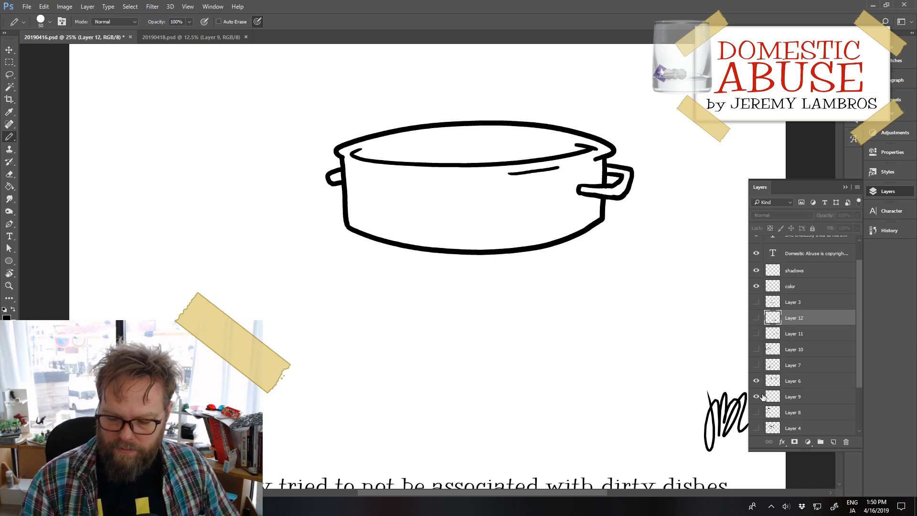
pyautogui.click(763, 397)
pyautogui.click(762, 381)
pyautogui.click(763, 366)
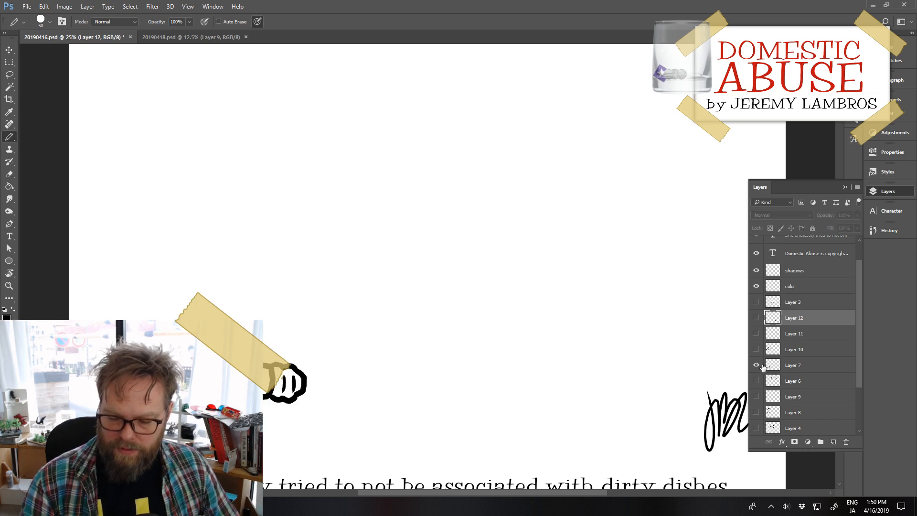
# Step: Move the light bulb up and to the right, and add a new empty layer above Layer 7
pyautogui.click(798, 367)
pyautogui.moveTo(302, 401)
pyautogui.mouseDown()
pyautogui.moveTo(375, 293)
pyautogui.moveTo(362, 327)
pyautogui.mouseUp()
pyautogui.click(846, 441)
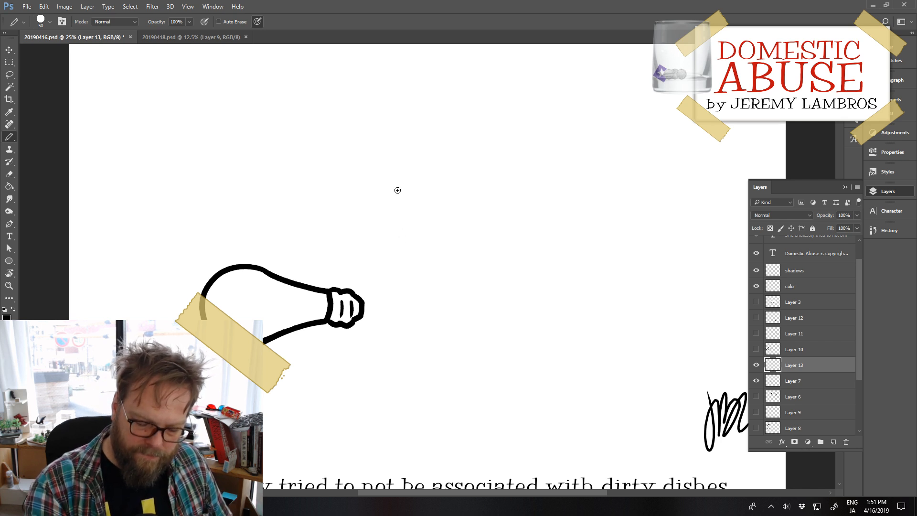
pyautogui.moveTo(387, 211); pyautogui.dragTo(387, 305)
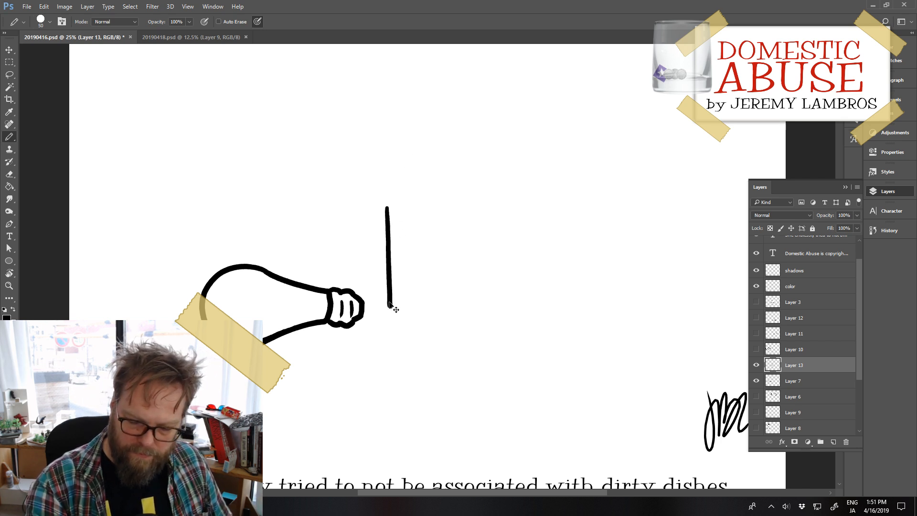
pyautogui.hotkey('ctrl', 'z')
pyautogui.moveTo(391, 199); pyautogui.dragTo(383, 319)
pyautogui.hotkey('ctrl', 'z')
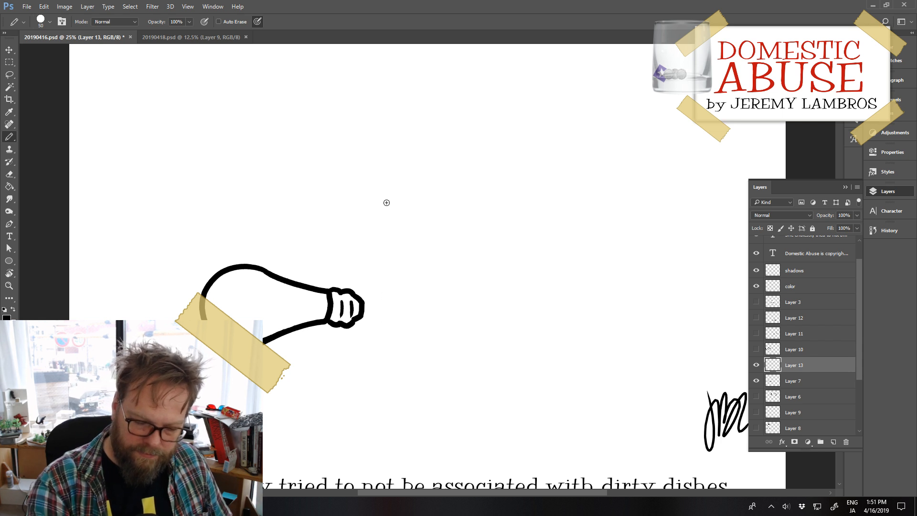
pyautogui.moveTo(385, 191)
pyautogui.mouseDown()
pyautogui.moveTo(383, 311)
pyautogui.moveTo(432, 333)
pyautogui.mouseUp()
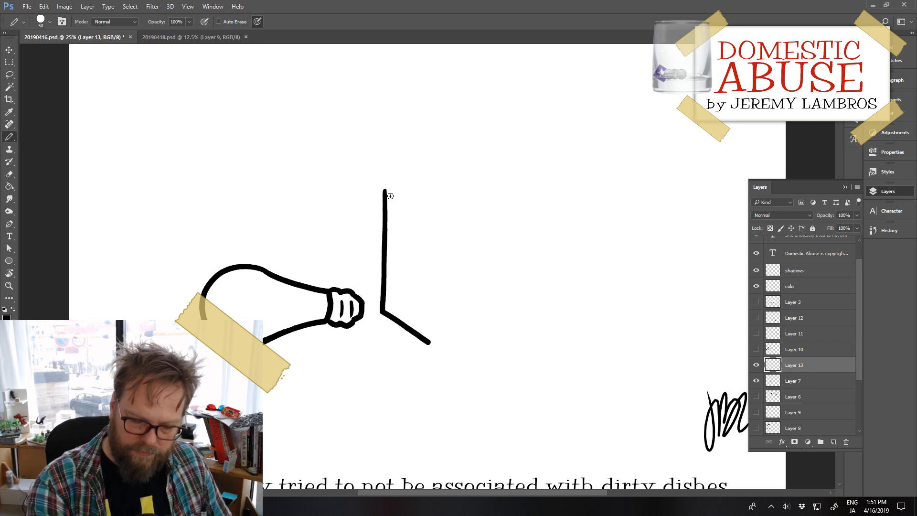
pyautogui.hotkey('ctrl', 'z')
# Step: Draw a box outline beside the light bulb, with a slanted lower-left corner and the lower-right corner left open
pyautogui.moveTo(384, 185)
pyautogui.mouseDown()
pyautogui.moveTo(382, 330)
pyautogui.moveTo(416, 345)
pyautogui.mouseUp()
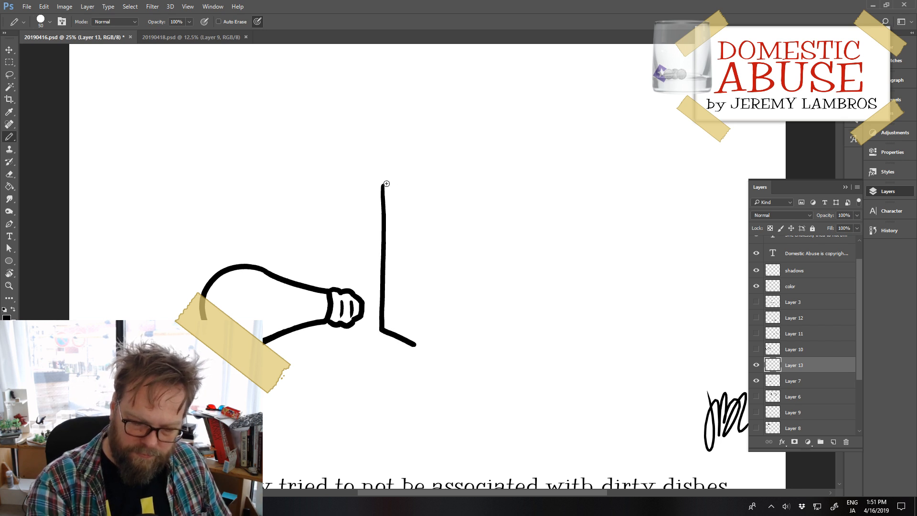
pyautogui.moveTo(384, 183)
pyautogui.mouseDown()
pyautogui.moveTo(593, 186)
pyautogui.moveTo(585, 319)
pyautogui.mouseUp()
pyautogui.moveTo(416, 342); pyautogui.dragTo(558, 342)
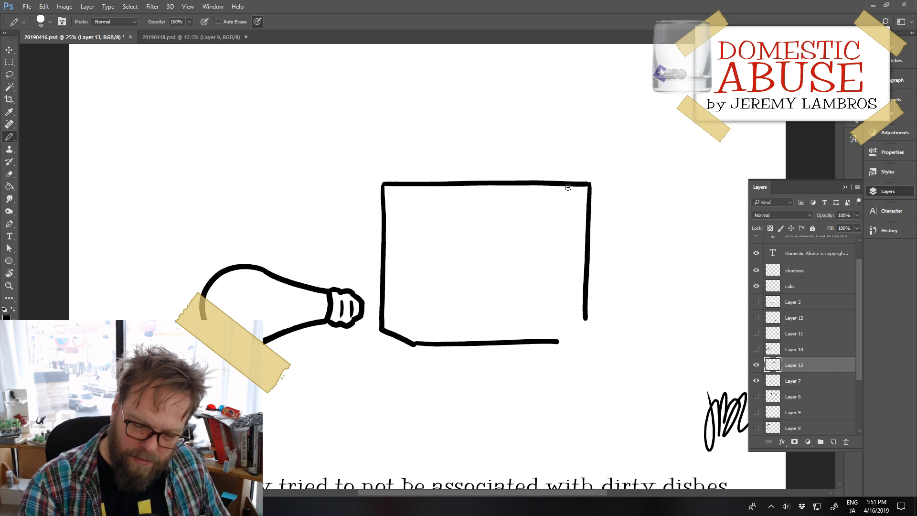
pyautogui.moveTo(565, 186); pyautogui.dragTo(587, 214)
pyautogui.hotkey('ctrl', 'z')
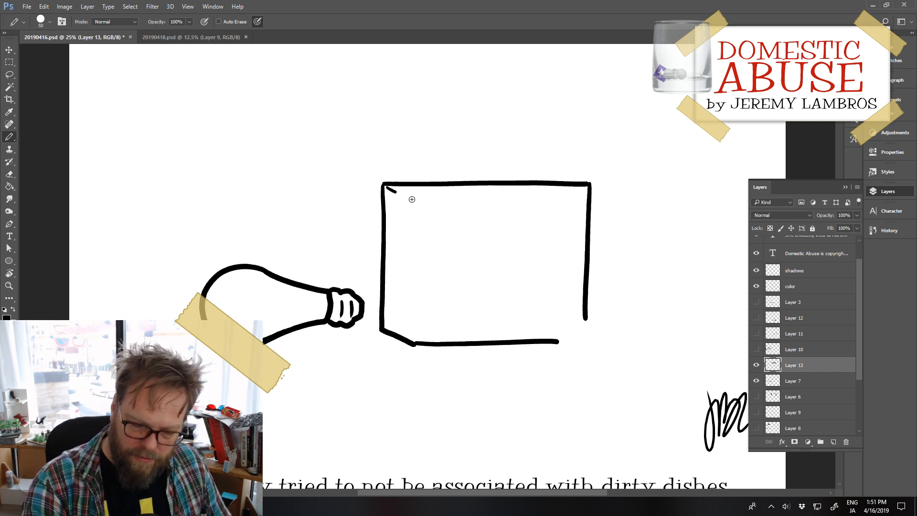
pyautogui.moveTo(385, 186); pyautogui.dragTo(440, 213)
pyautogui.hotkey('ctrl', 'z')
# Step: Complete the box in perspective with inner front-face edges, a slanted upper-right corner and a closed lower-right corner
pyautogui.moveTo(387, 190)
pyautogui.mouseDown()
pyautogui.moveTo(421, 212)
pyautogui.moveTo(557, 216)
pyautogui.moveTo(601, 205)
pyautogui.moveTo(589, 216)
pyautogui.moveTo(592, 207)
pyautogui.moveTo(553, 189)
pyautogui.moveTo(597, 215)
pyautogui.mouseUp()
pyautogui.press('e')
pyautogui.press('b')
pyautogui.hotkey('ctrl', 'z')
pyautogui.moveTo(548, 182)
pyautogui.mouseDown()
pyautogui.moveTo(589, 203)
pyautogui.moveTo(591, 238)
pyautogui.mouseUp()
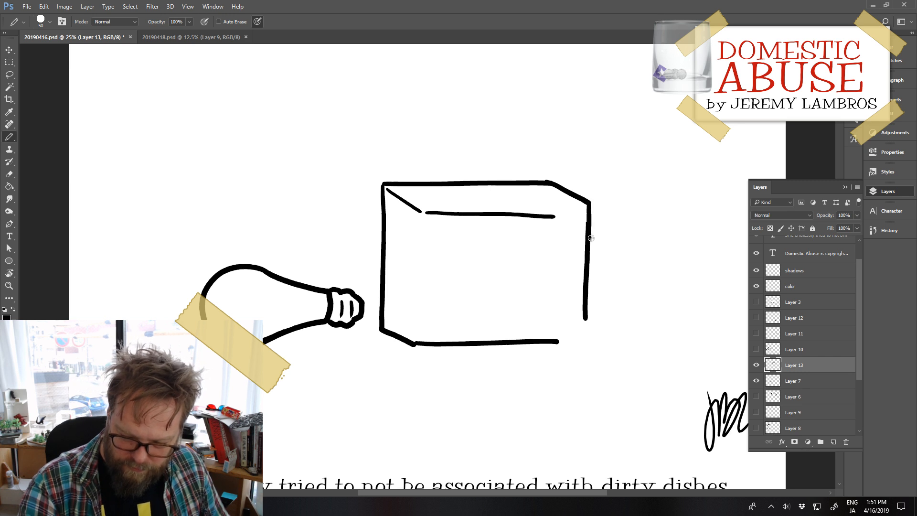
pyautogui.moveTo(555, 340); pyautogui.dragTo(586, 339)
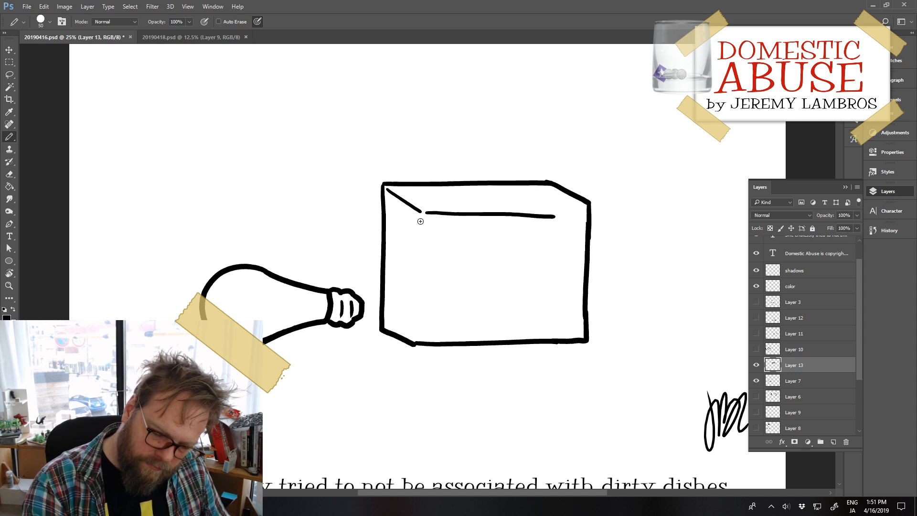
pyautogui.moveTo(421, 221); pyautogui.dragTo(417, 327)
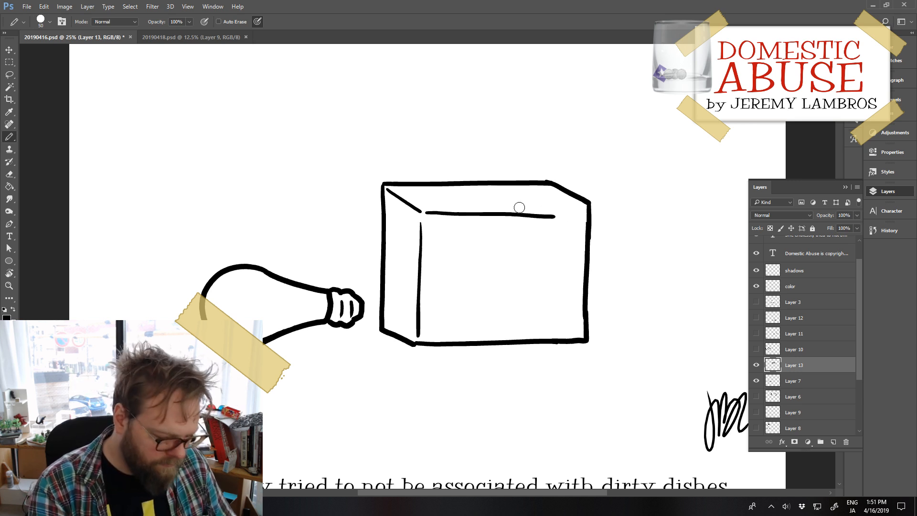
# Step: Erase the box's front top edge and redraw it as a straight line rising slightly toward the right edge
pyautogui.press('e')
pyautogui.moveTo(554, 216); pyautogui.dragTo(437, 212)
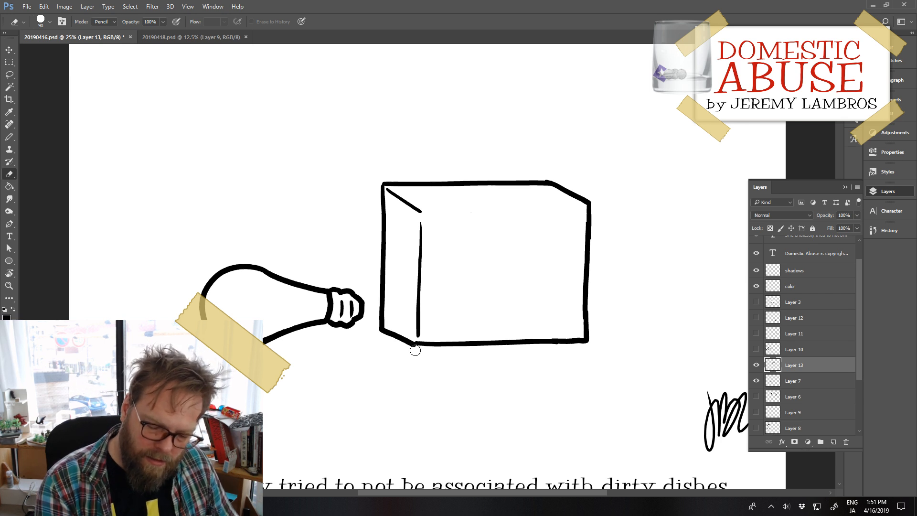
pyautogui.press('b')
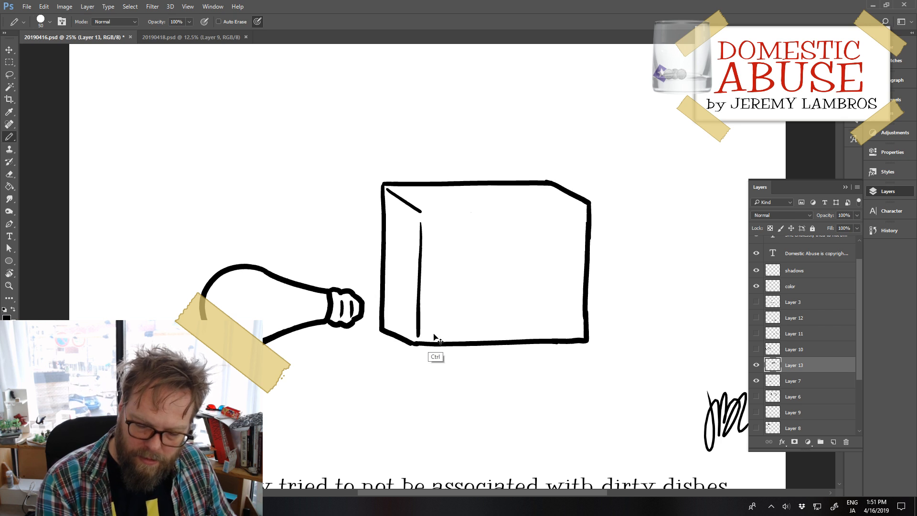
pyautogui.moveTo(430, 212); pyautogui.dragTo(580, 208)
pyautogui.hotkey('ctrl', 'z')
pyautogui.moveTo(430, 212); pyautogui.dragTo(581, 209)
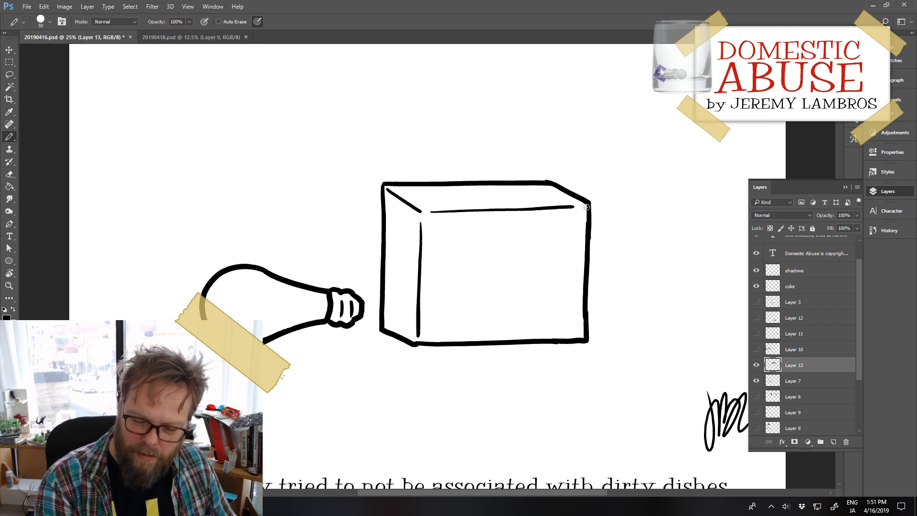
pyautogui.hotkey('ctrl', 'z')
pyautogui.moveTo(431, 209); pyautogui.dragTo(573, 209)
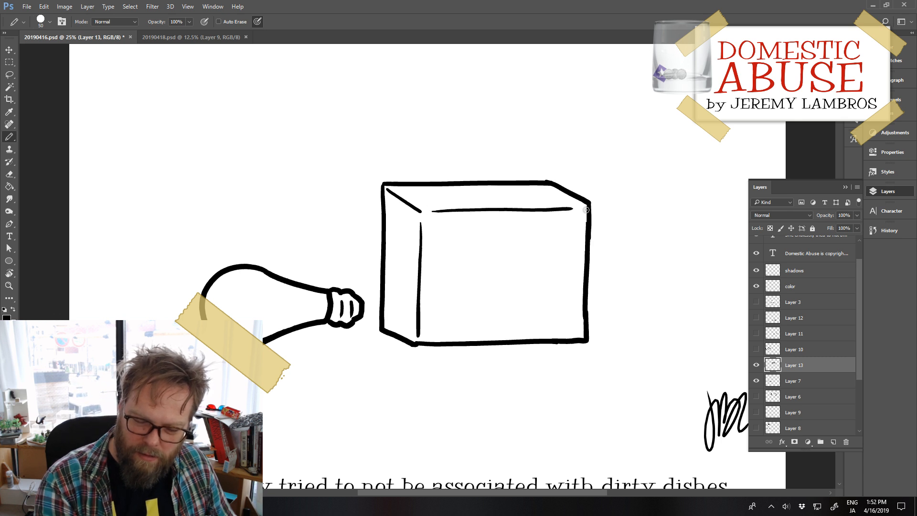
pyautogui.hotkey('ctrl', 'z')
pyautogui.moveTo(435, 213); pyautogui.dragTo(585, 207)
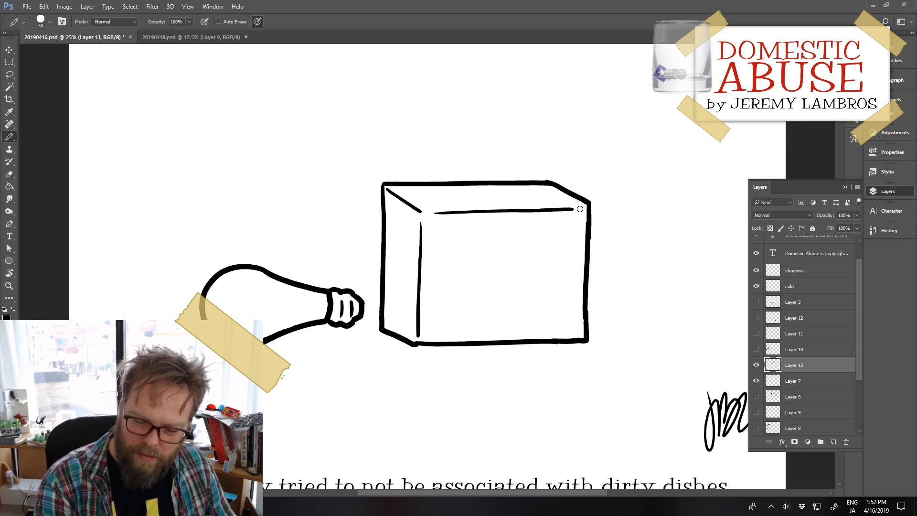
# Step: Select Layer 13 and Layer 7 together and scale the box and light bulb proportionally to about 125%
pyautogui.hotkey('ctrl', '-')
pyautogui.hotkey('ctrl', '-')
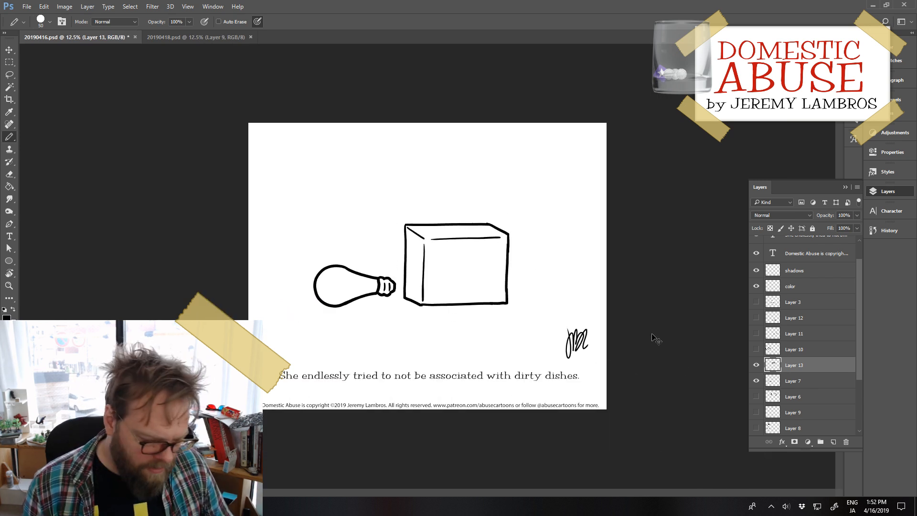
pyautogui.keyDown('shift'); pyautogui.click(817, 380); pyautogui.keyUp('shift')
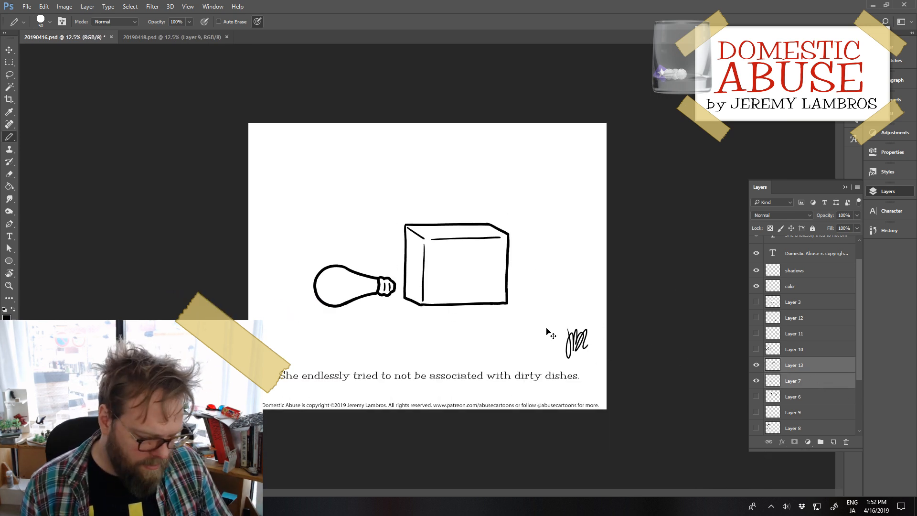
pyautogui.hotkey('ctrl', 't')
pyautogui.moveTo(510, 221); pyautogui.dragTo(546, 169)
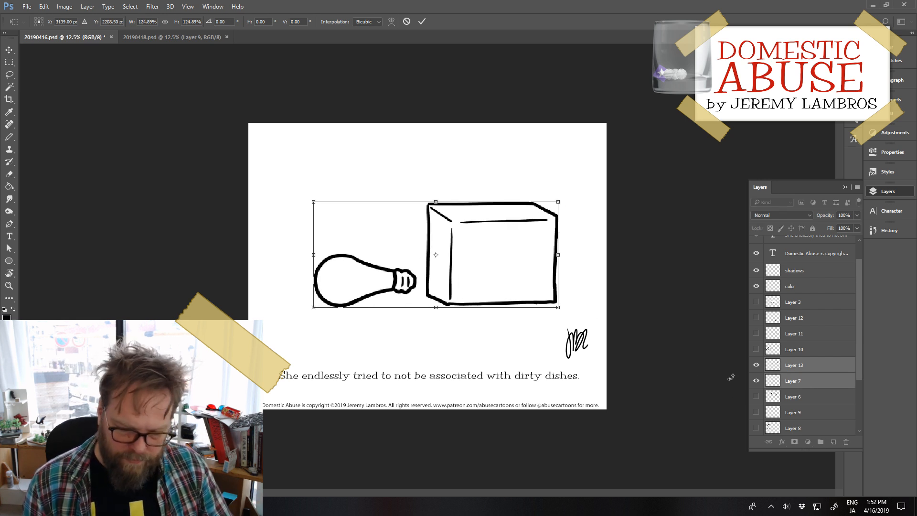
pyautogui.press('Return')
pyautogui.press('b')
# Step: Enlarge only the box on Layer 13 to about 109% width and 118% height
pyautogui.click(786, 364)
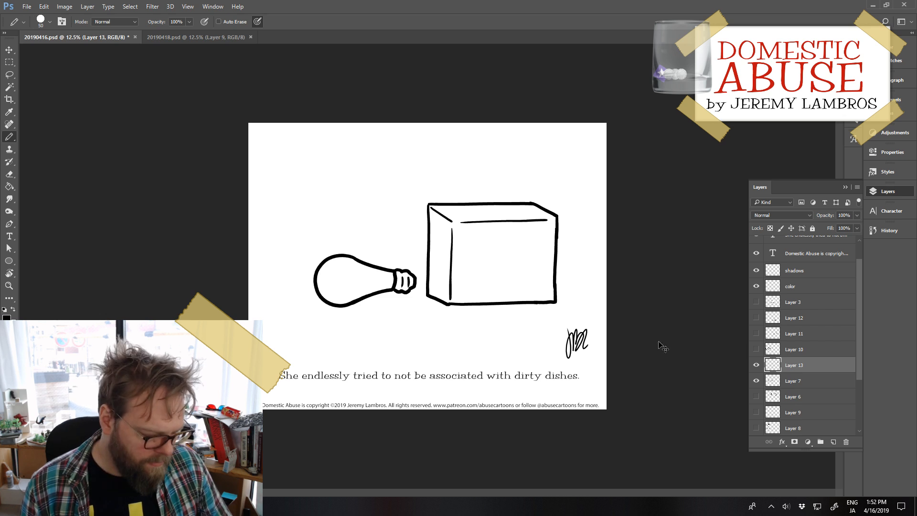
pyautogui.hotkey('ctrl', 't')
pyautogui.moveTo(492, 199)
pyautogui.mouseDown()
pyautogui.moveTo(493, 181)
pyautogui.moveTo(492, 193)
pyautogui.mouseUp()
pyautogui.moveTo(562, 191); pyautogui.dragTo(565, 175)
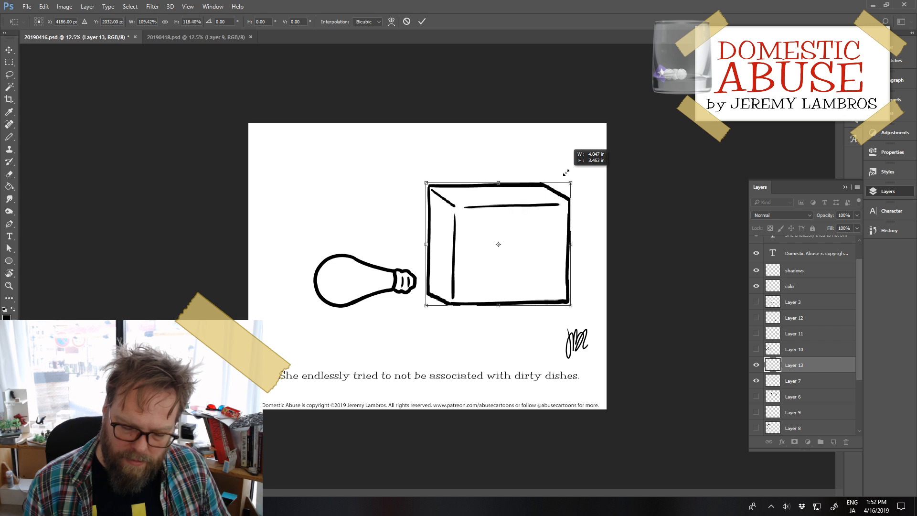
pyautogui.press('Return')
pyautogui.press('b')
# Step: Narrow the light bulb on Layer 7 to about 91% width and rotate it slightly clockwise
pyautogui.click(809, 381)
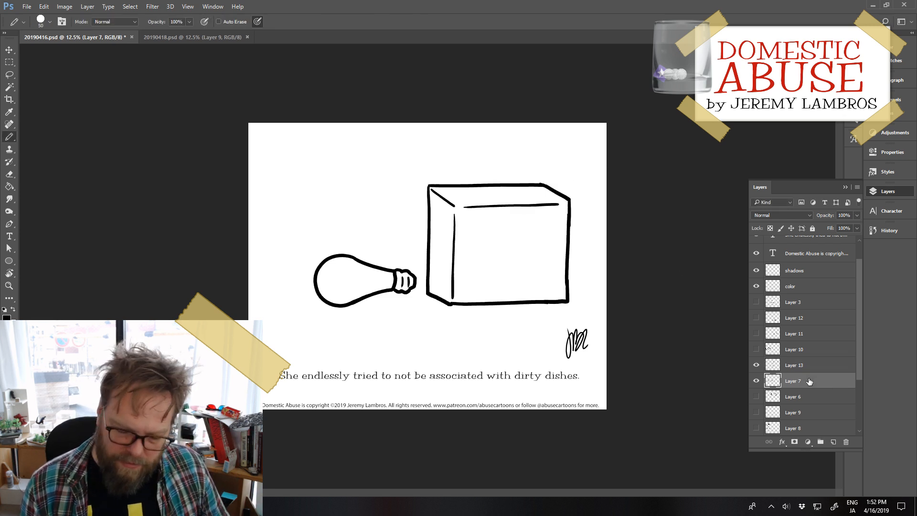
pyautogui.hotkey('ctrl', 't')
pyautogui.moveTo(313, 281); pyautogui.dragTo(324, 281)
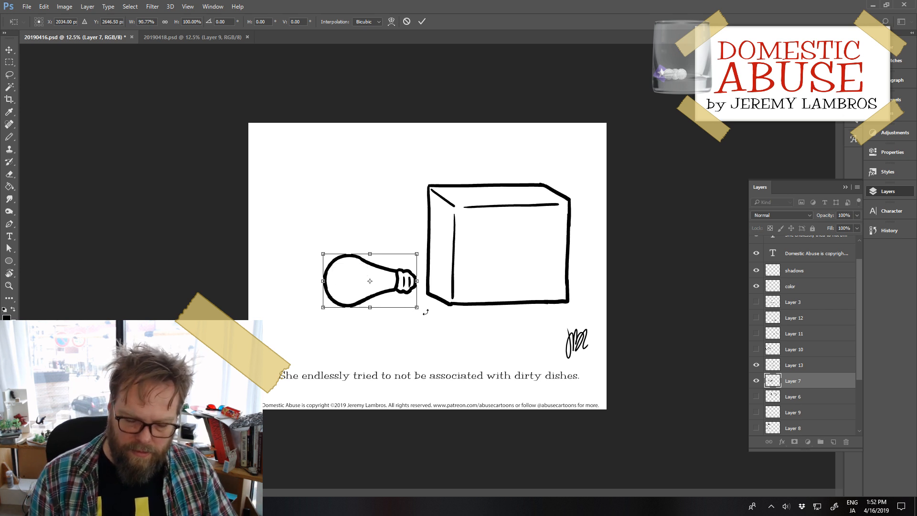
pyautogui.moveTo(422, 315); pyautogui.dragTo(422, 321)
pyautogui.press('Return')
pyautogui.press('b')
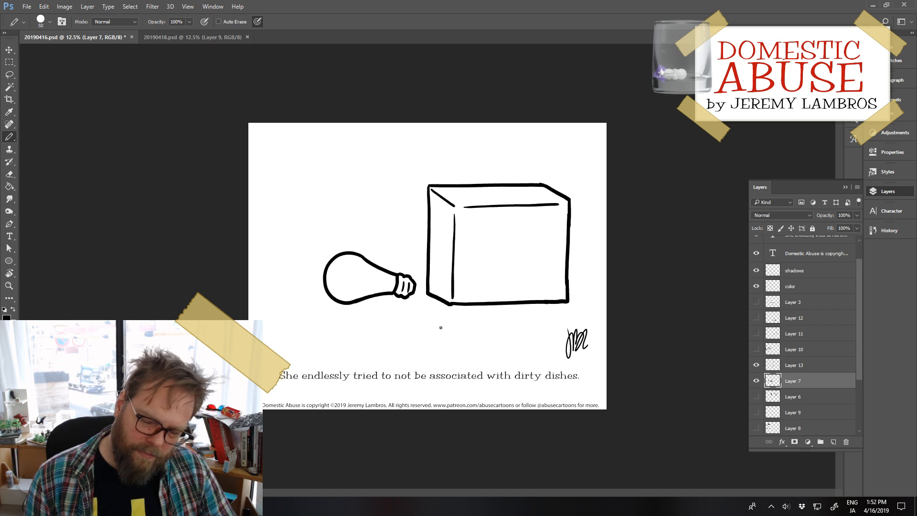
# Step: Move the box and light bulb together left and slightly down to center them, and save the file
pyautogui.keyDown('ctrl'); pyautogui.click(812, 366); pyautogui.keyUp('ctrl')
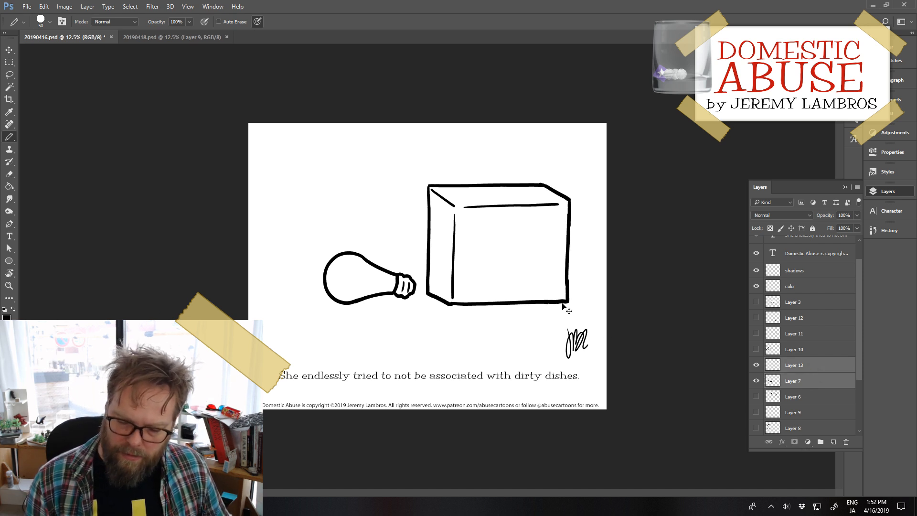
pyautogui.moveTo(562, 305); pyautogui.dragTo(531, 314)
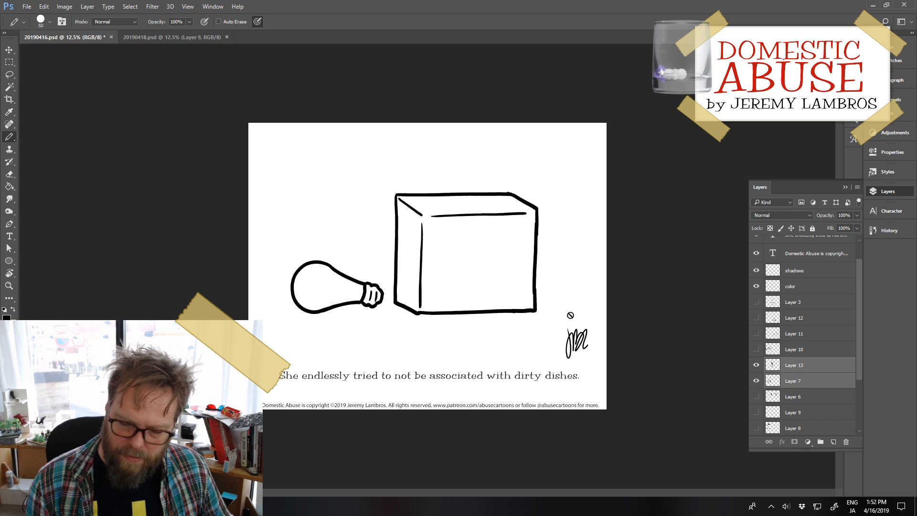
pyautogui.hotkey('ctrl', 's')
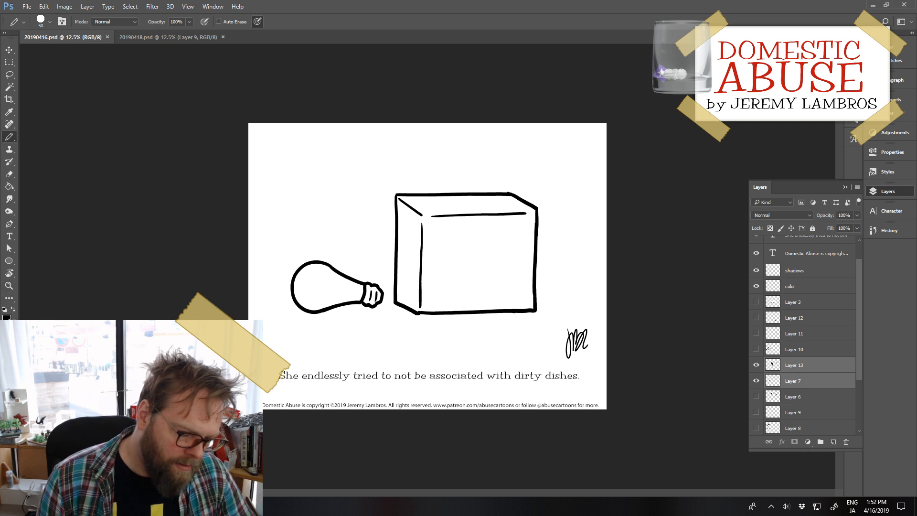
# Step: Set the foreground color to bright turquoise, hex 1fffe1
pyautogui.click(7, 318)
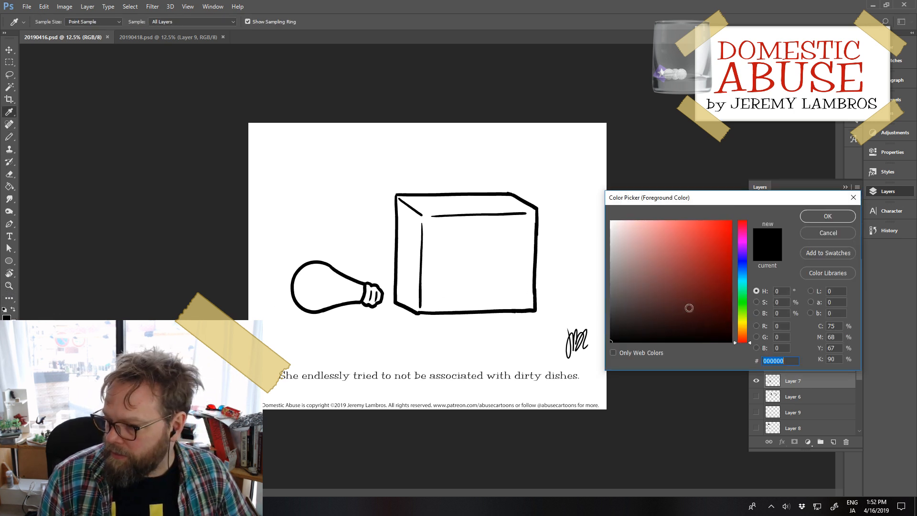
pyautogui.click(742, 311)
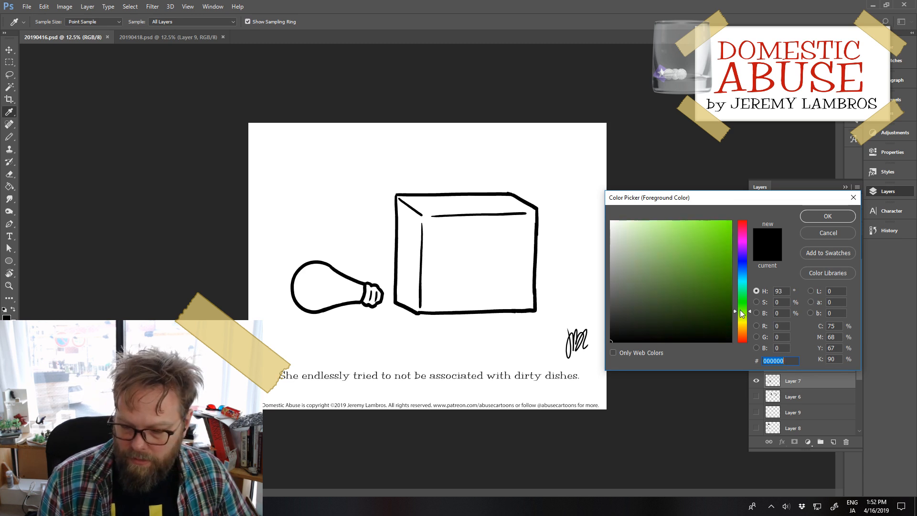
pyautogui.moveTo(741, 310); pyautogui.dragTo(741, 304)
pyautogui.moveTo(691, 285)
pyautogui.mouseDown()
pyautogui.moveTo(668, 196)
pyautogui.moveTo(700, 186)
pyautogui.moveTo(688, 187)
pyautogui.mouseUp()
pyautogui.moveTo(735, 303)
pyautogui.mouseDown()
pyautogui.moveTo(741, 281)
pyautogui.moveTo(743, 290)
pyautogui.mouseUp()
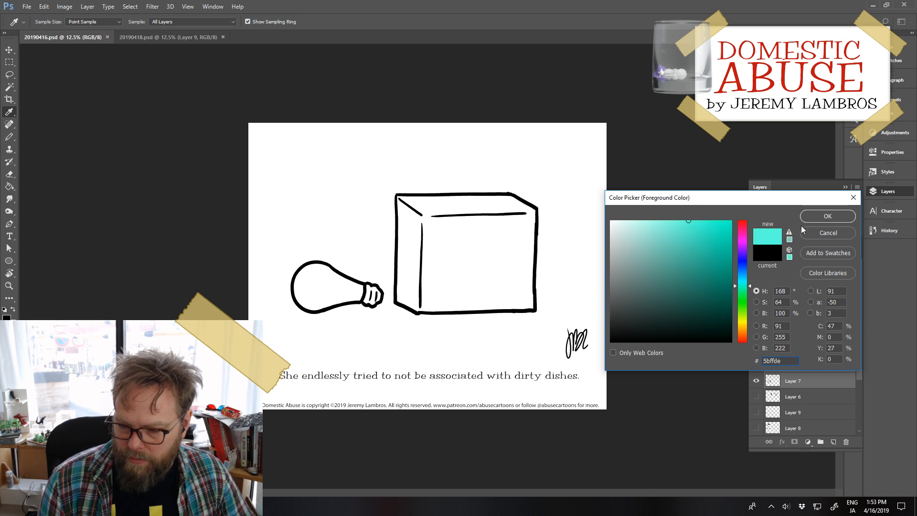
pyautogui.click(789, 234)
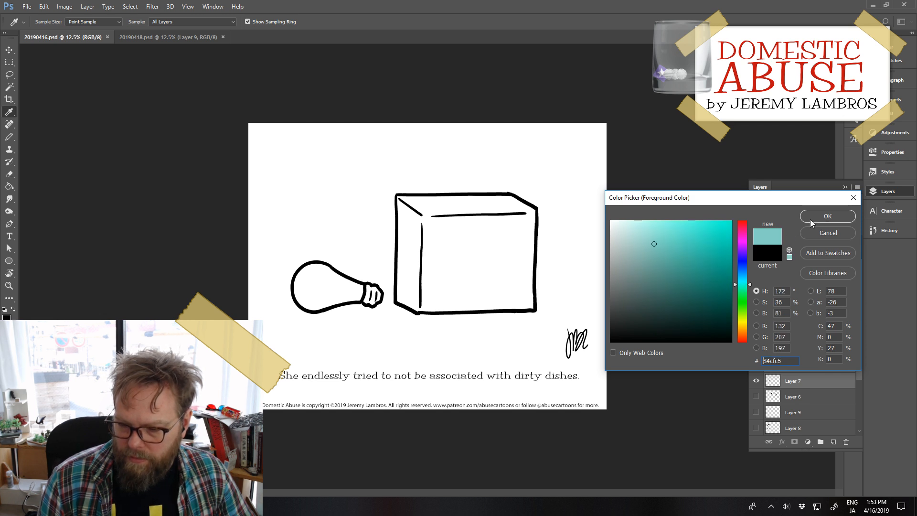
pyautogui.moveTo(708, 220); pyautogui.dragTo(719, 205)
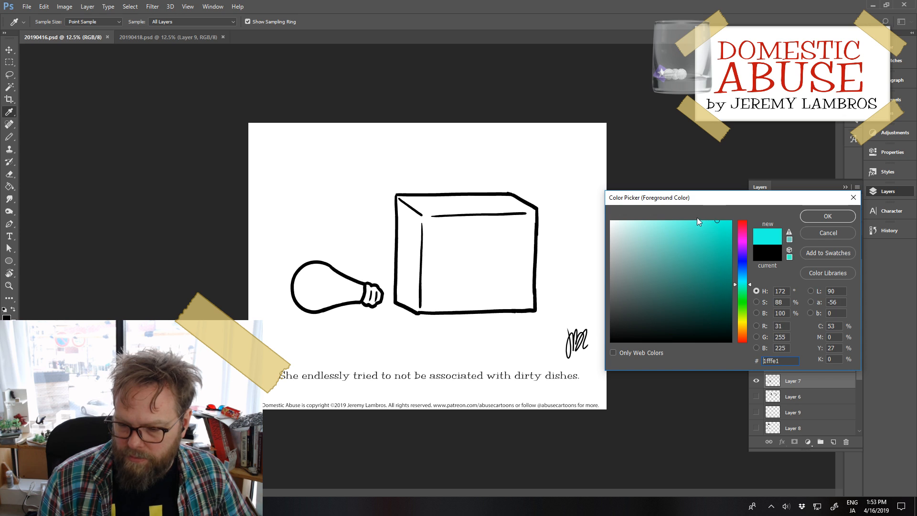
pyautogui.click(814, 213)
# Step: Fill the whole box with the bright turquoise on the color layer using the Paint Bucket
pyautogui.press('b')
pyautogui.press('g')
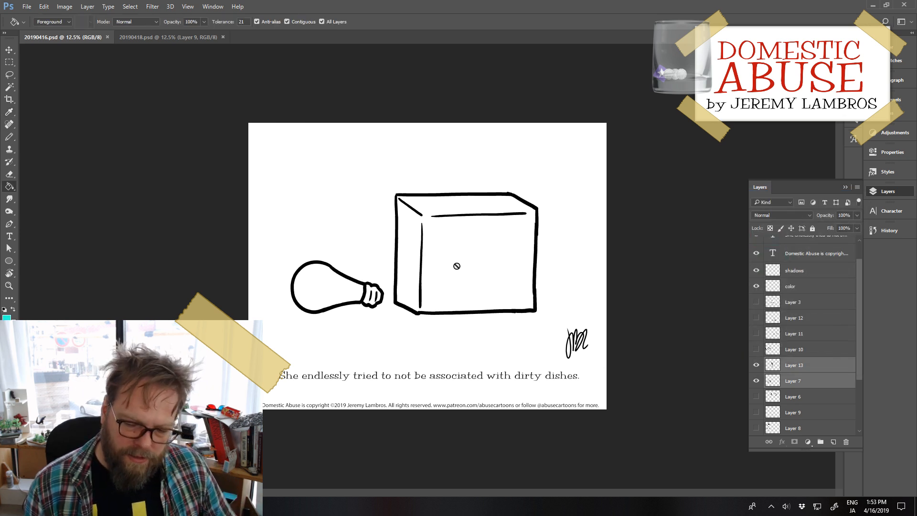
pyautogui.click(791, 287)
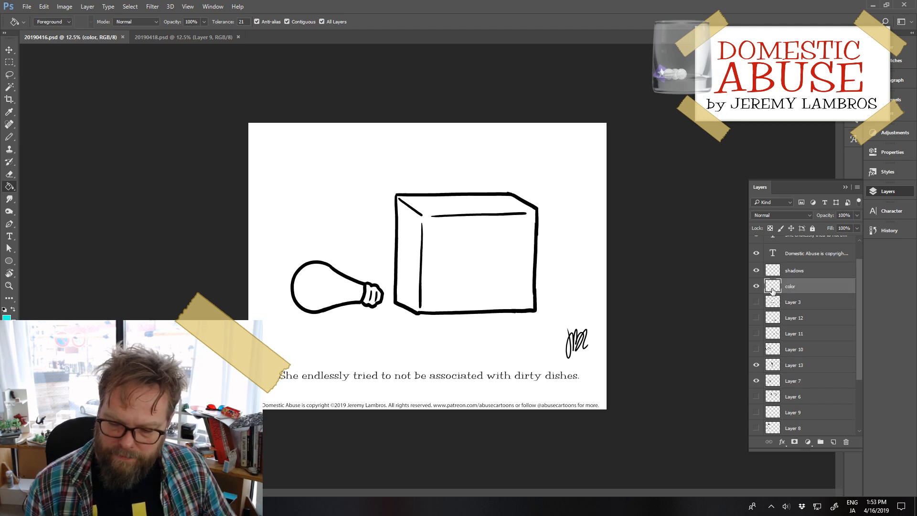
pyautogui.click(489, 284)
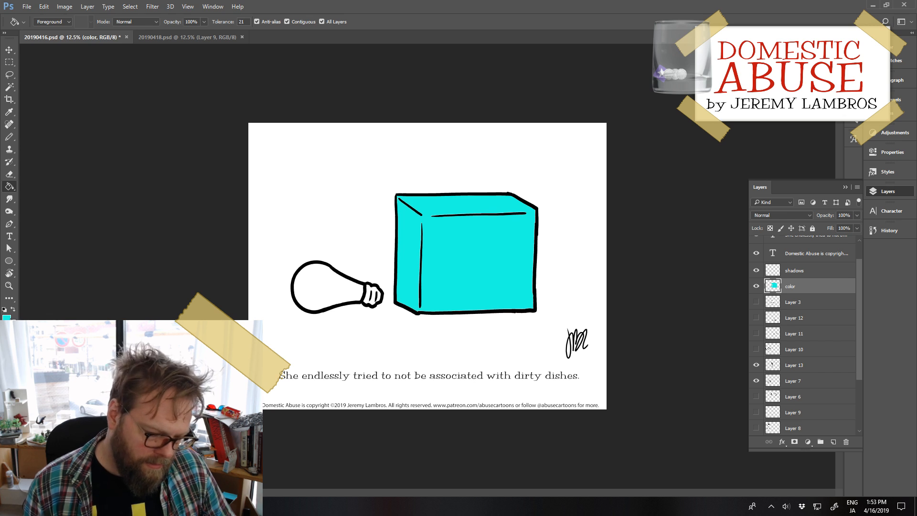
# Step: Set the foreground color to light pink, hex ffa4f8, for the Paint Bucket
pyautogui.click(9, 319)
pyautogui.moveTo(736, 282); pyautogui.dragTo(729, 253)
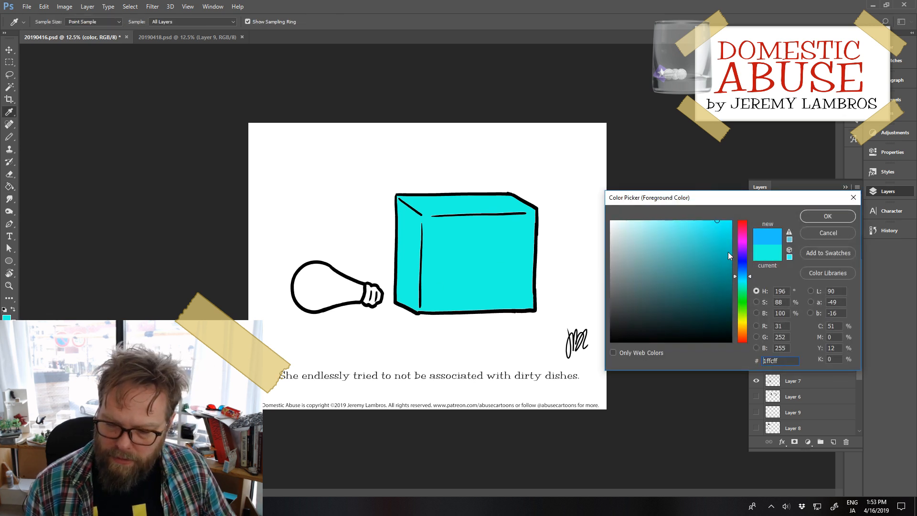
pyautogui.click(743, 240)
pyautogui.moveTo(705, 239)
pyautogui.mouseDown()
pyautogui.moveTo(661, 217)
pyautogui.moveTo(656, 203)
pyautogui.mouseUp()
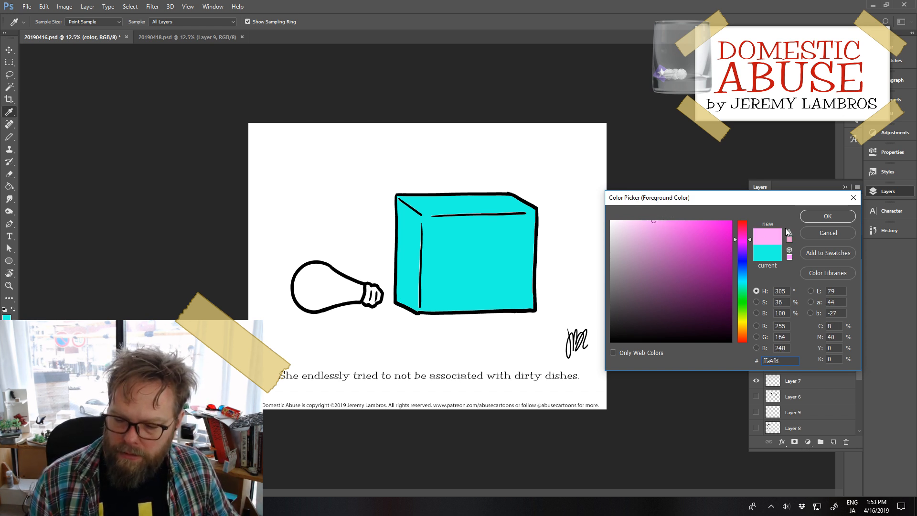
pyautogui.click(821, 215)
pyautogui.press('g')
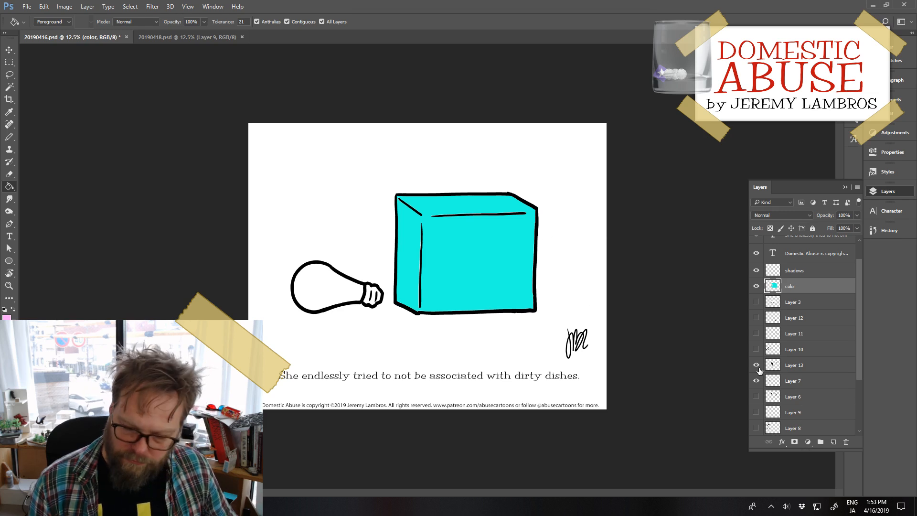
# Step: Load the color layer's painted area as a selection, add a new layer above it, and hide the selection edges for Pencil drawing
pyautogui.keyDown('ctrl'); pyautogui.click(772, 287); pyautogui.keyUp('ctrl')
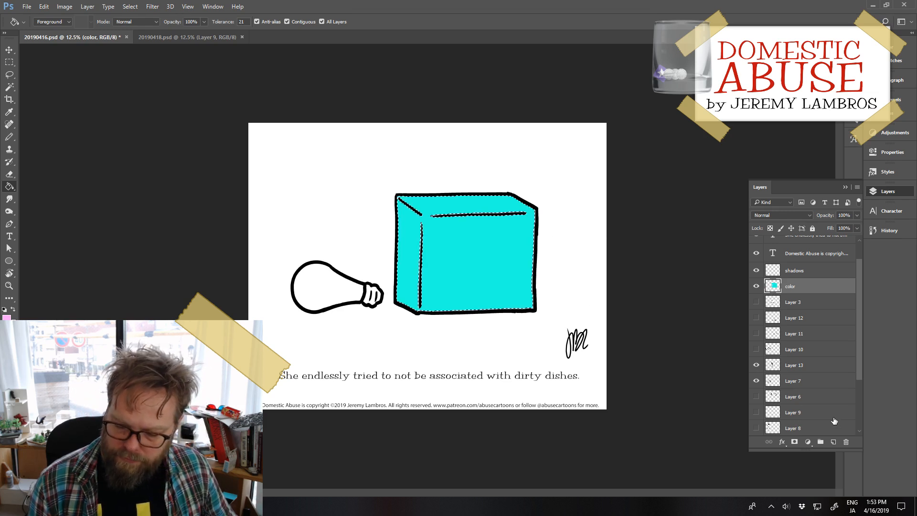
pyautogui.hotkey('ctrl', 'shift', 'alt', 'n')
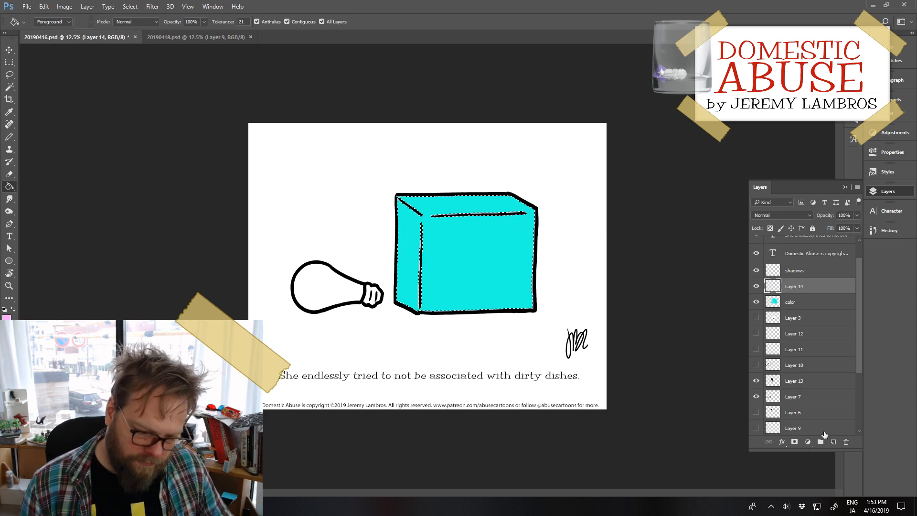
pyautogui.hotkey('ctrl', 'h')
pyautogui.press('b')
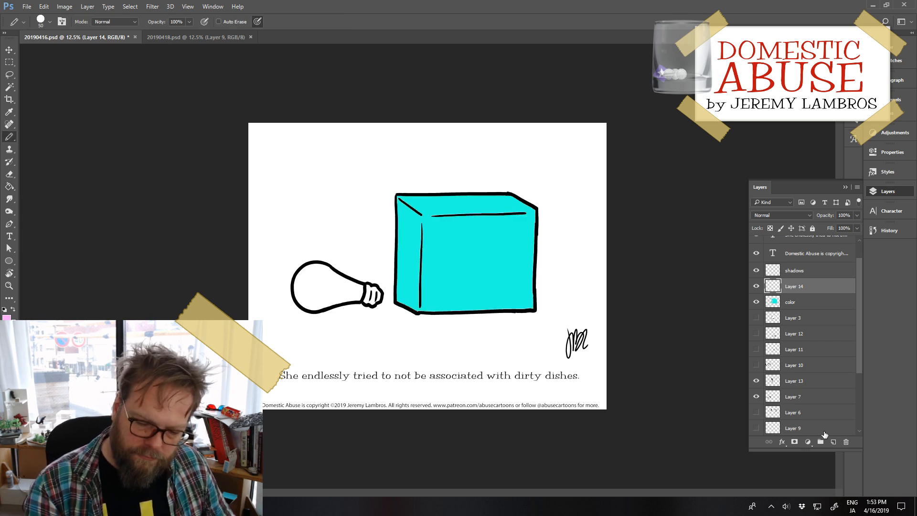
# Step: Draw two parallel pink diagonal lines across the upper-left corner of the box's front face and fill the band between them
pyautogui.moveTo(444, 216); pyautogui.dragTo(424, 238)
pyautogui.hotkey('ctrl', 'z')
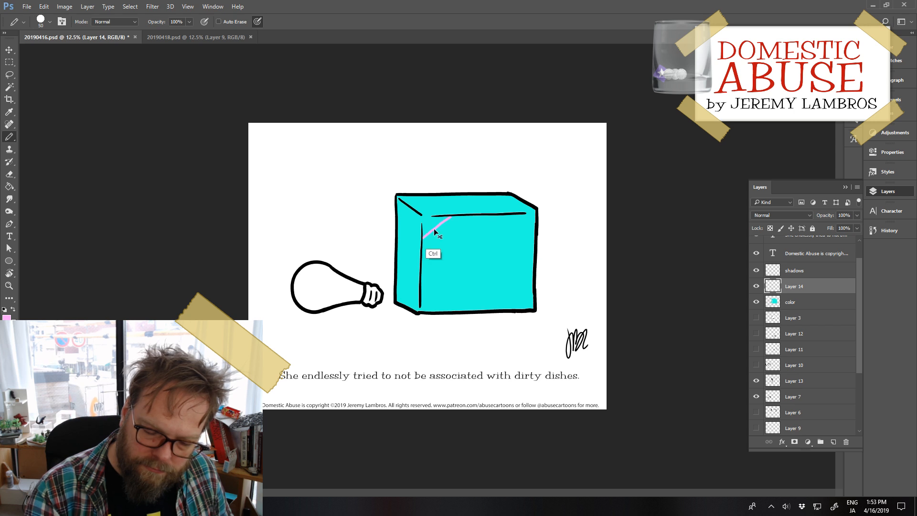
pyautogui.hotkey('ctrl', 'z')
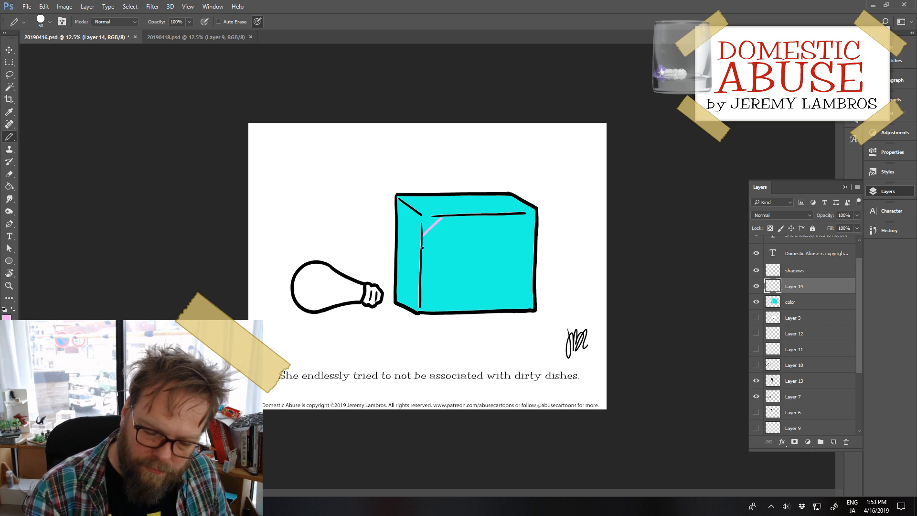
pyautogui.moveTo(423, 256); pyautogui.dragTo(464, 220)
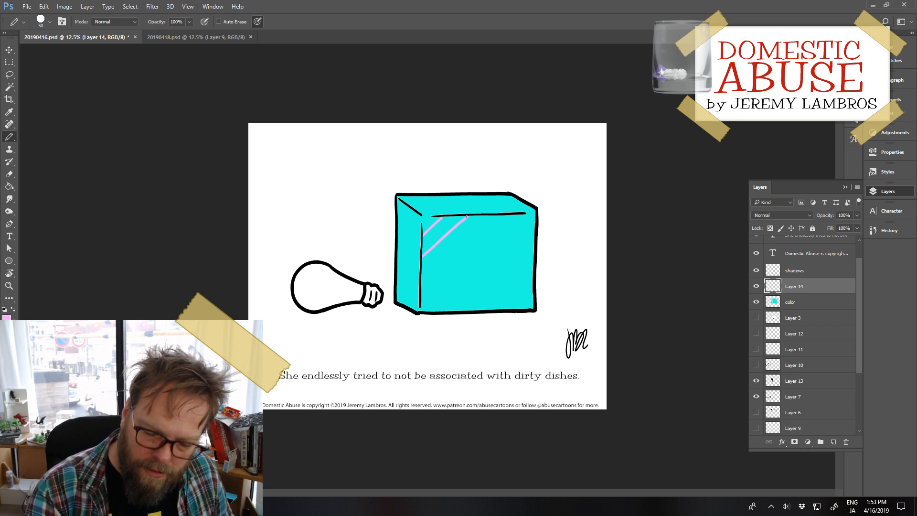
pyautogui.press('g')
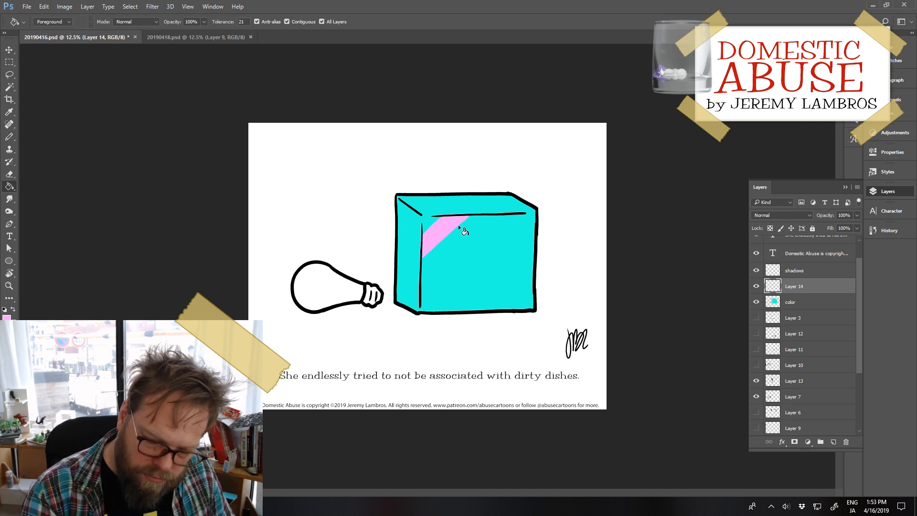
# Step: Set the foreground color to pale cream yellow, hex fffee3, and fill the light bulb's glass with it on the color layer
pyautogui.click(5, 318)
pyautogui.click(741, 322)
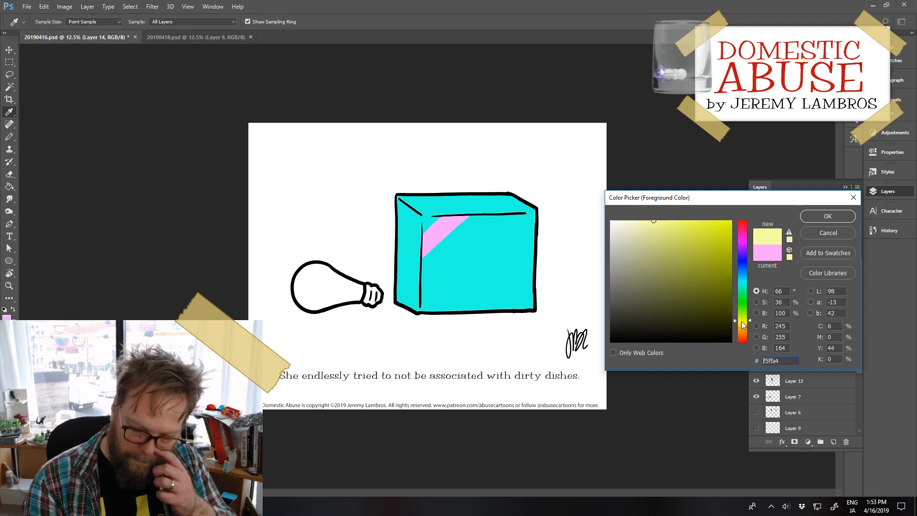
pyautogui.moveTo(742, 321); pyautogui.dragTo(741, 323)
pyautogui.moveTo(644, 242); pyautogui.dragTo(623, 216)
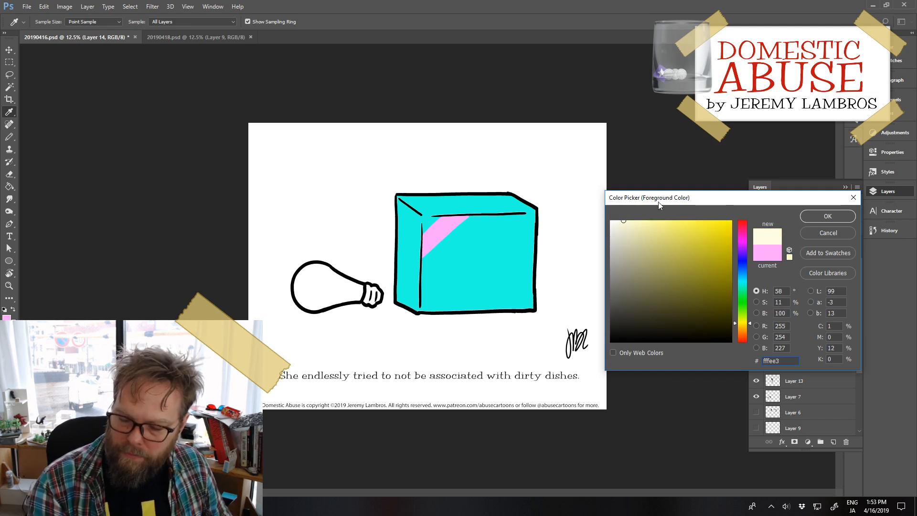
pyautogui.click(811, 217)
pyautogui.press('g')
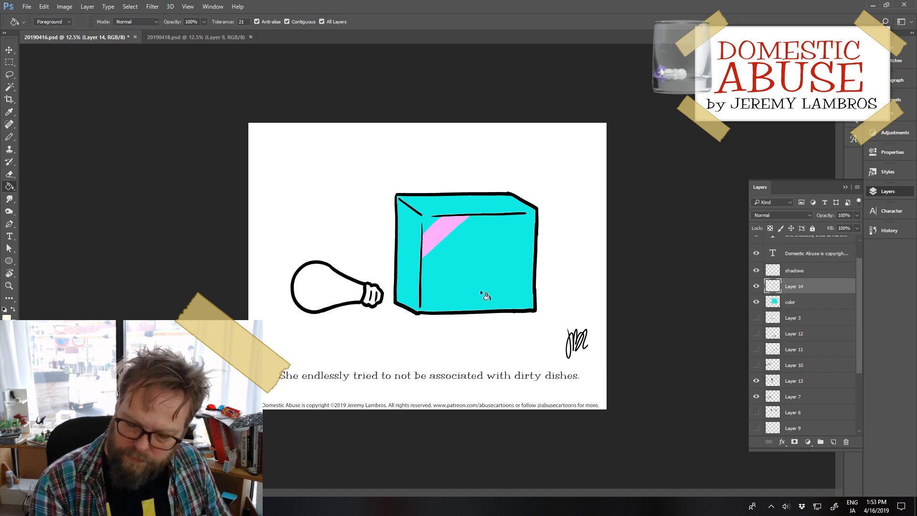
pyautogui.click(799, 302)
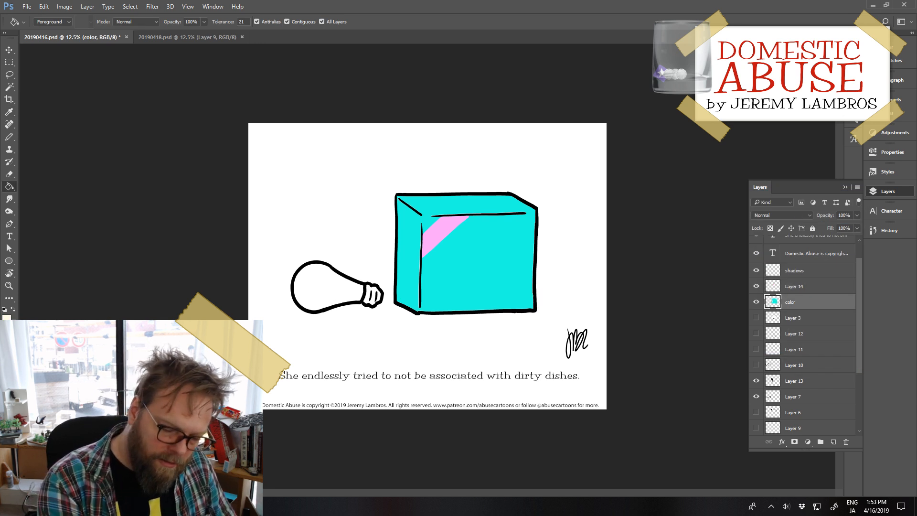
pyautogui.click(337, 298)
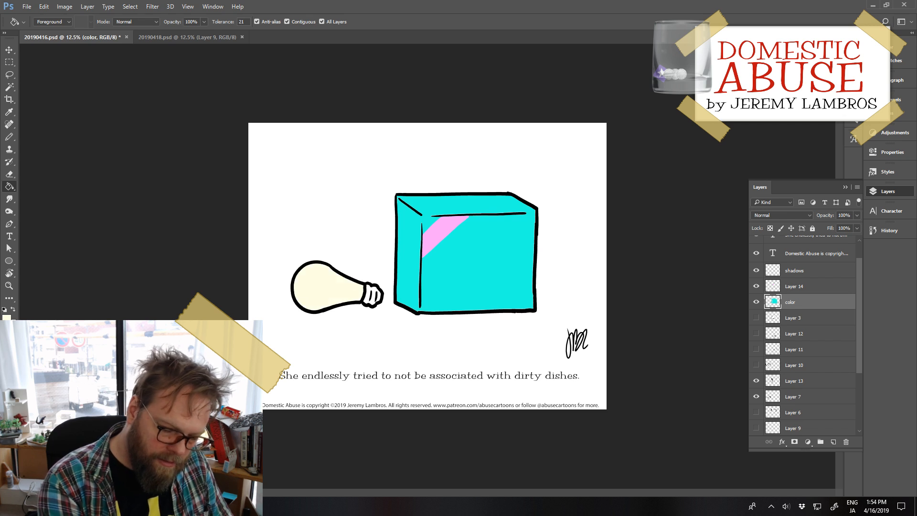
# Step: Set the foreground color to light gray, hex cdcdcd, and fill the light bulb's screw base with it
pyautogui.click(6, 317)
pyautogui.moveTo(645, 306); pyautogui.dragTo(590, 245)
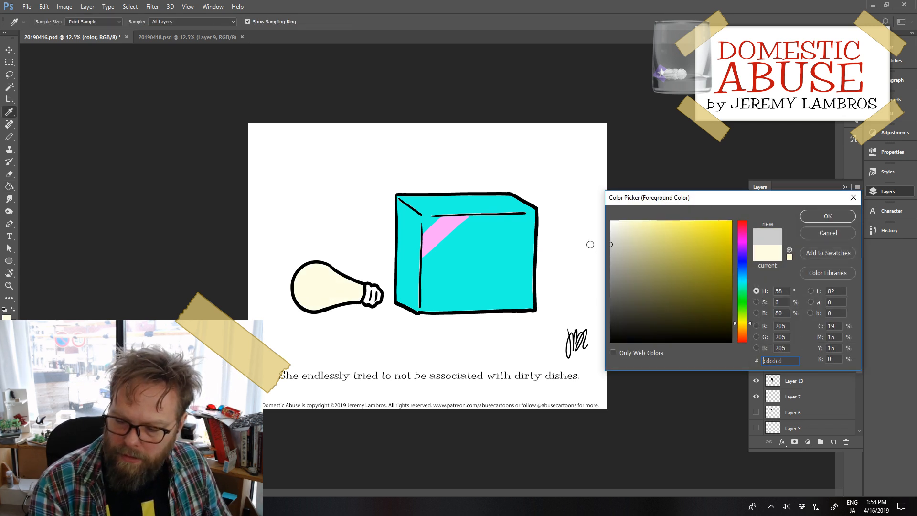
pyautogui.click(810, 220)
pyautogui.click(378, 300)
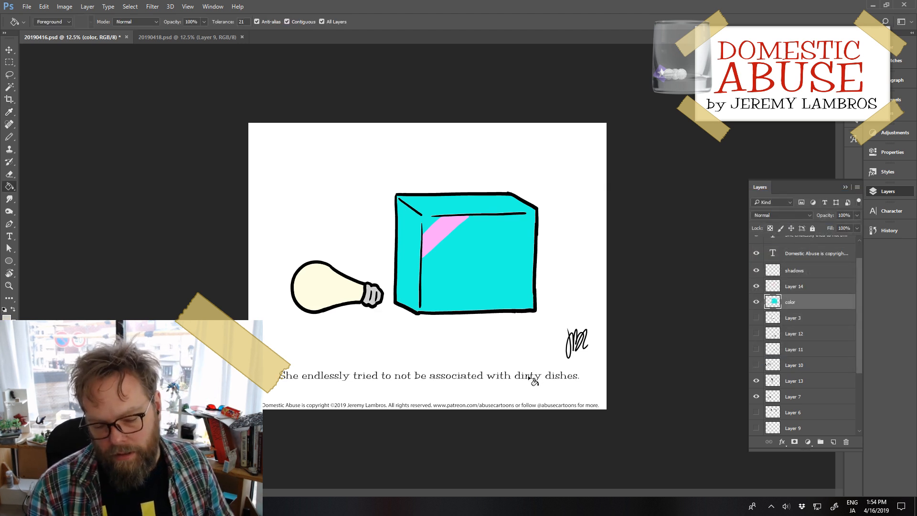
# Step: Return to Layer 14 and change the foreground color to a stronger yellow for the box decoration
pyautogui.click(794, 286)
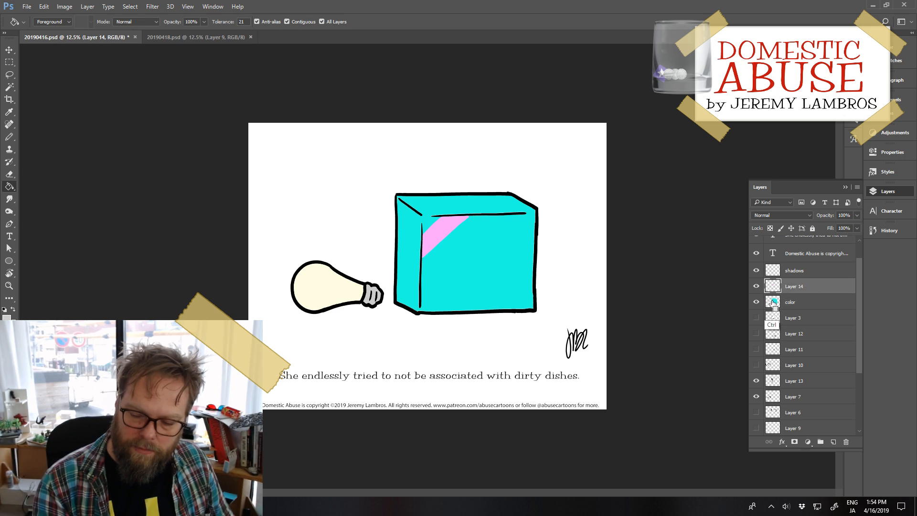
pyautogui.keyDown('ctrl'); pyautogui.click(773, 302); pyautogui.keyUp('ctrl')
pyautogui.hotkey('ctrl', 'd')
pyautogui.click(6, 319)
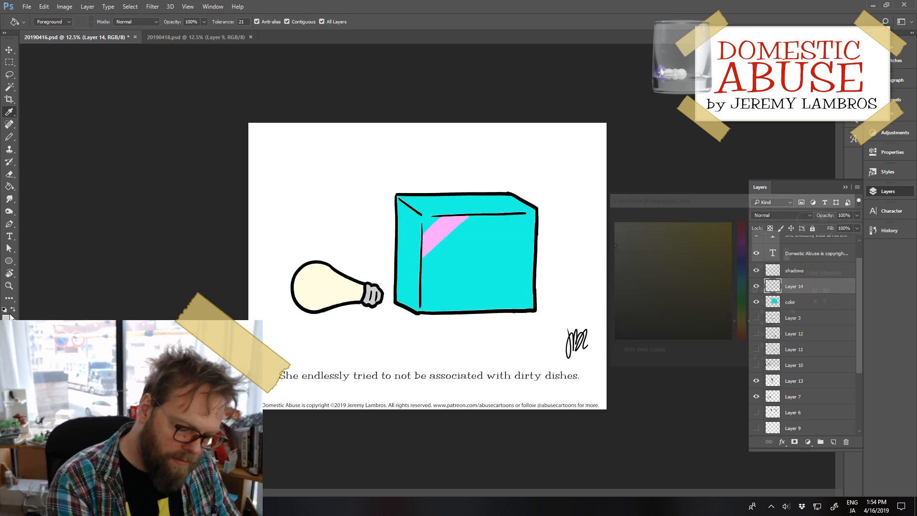
pyautogui.click(693, 223)
pyautogui.moveTo(693, 224)
pyautogui.mouseDown()
pyautogui.moveTo(712, 221)
pyautogui.moveTo(681, 215)
pyautogui.mouseUp()
pyautogui.click(812, 221)
pyautogui.press('g')
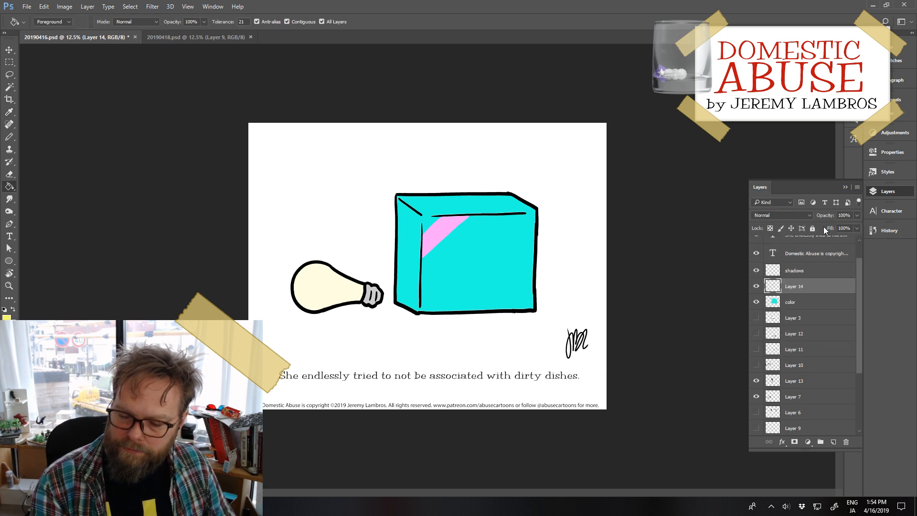
# Step: Draw a tall, narrow yellow oval near the lower-left corner of the box's front face and fill it with yellow
pyautogui.press('b')
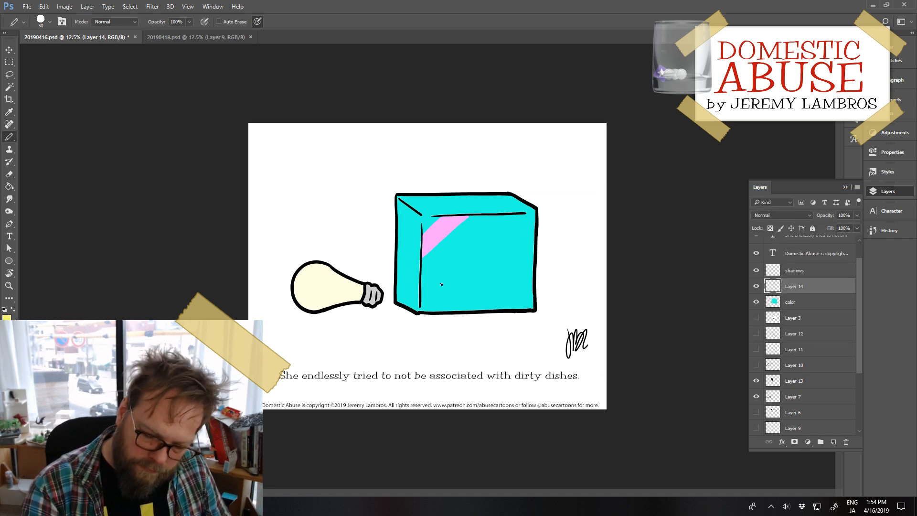
pyautogui.moveTo(433, 273)
pyautogui.mouseDown()
pyautogui.moveTo(445, 276)
pyautogui.moveTo(439, 267)
pyautogui.moveTo(430, 281)
pyautogui.moveTo(447, 277)
pyautogui.moveTo(443, 301)
pyautogui.moveTo(450, 264)
pyautogui.moveTo(436, 263)
pyautogui.mouseUp()
pyautogui.hotkey('ctrl', 'z')
pyautogui.hotkey('ctrl', 'z')
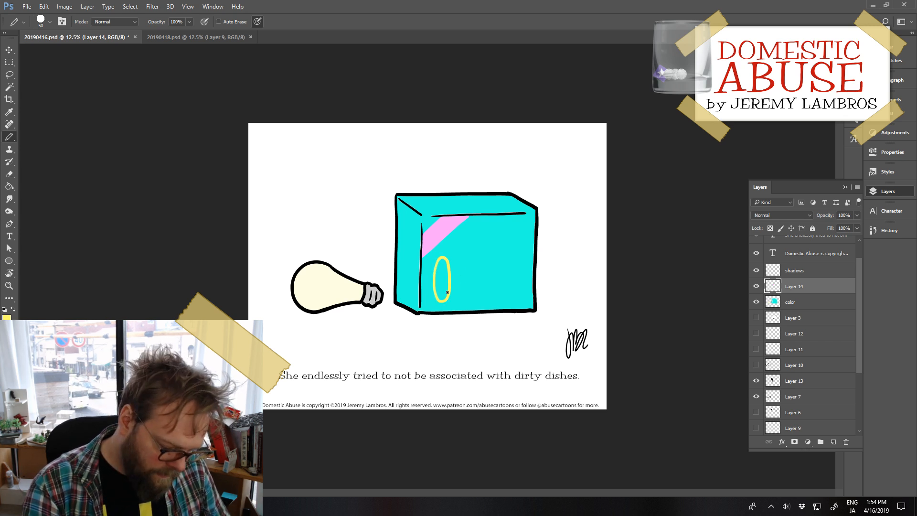
pyautogui.press('g')
pyautogui.click(442, 282)
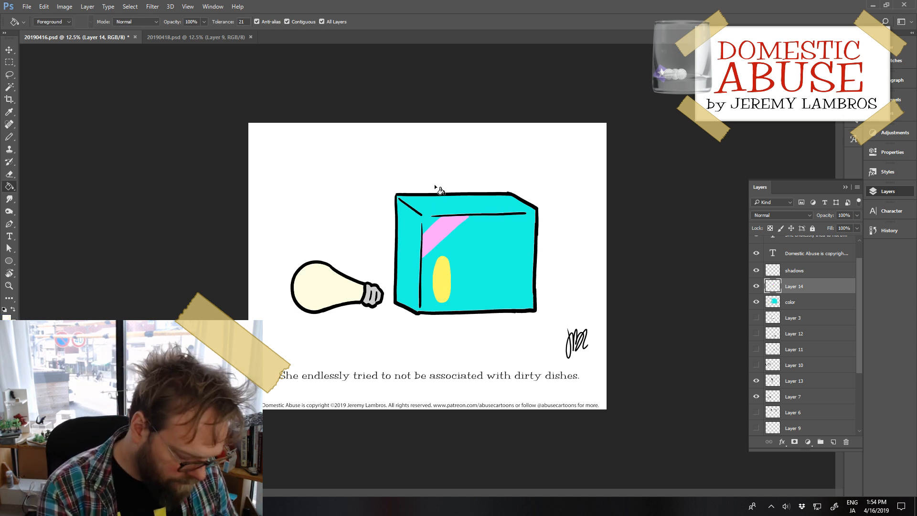
# Step: Draw a white line along the slanted left edge and the front edge inside the box's top face on Layer 14
pyautogui.press('b')
pyautogui.moveTo(414, 202); pyautogui.dragTo(523, 212)
pyautogui.hotkey('ctrl', 'z')
pyautogui.moveTo(425, 210); pyautogui.dragTo(524, 209)
pyautogui.hotkey('ctrl', 'z')
pyautogui.moveTo(424, 209); pyautogui.dragTo(524, 206)
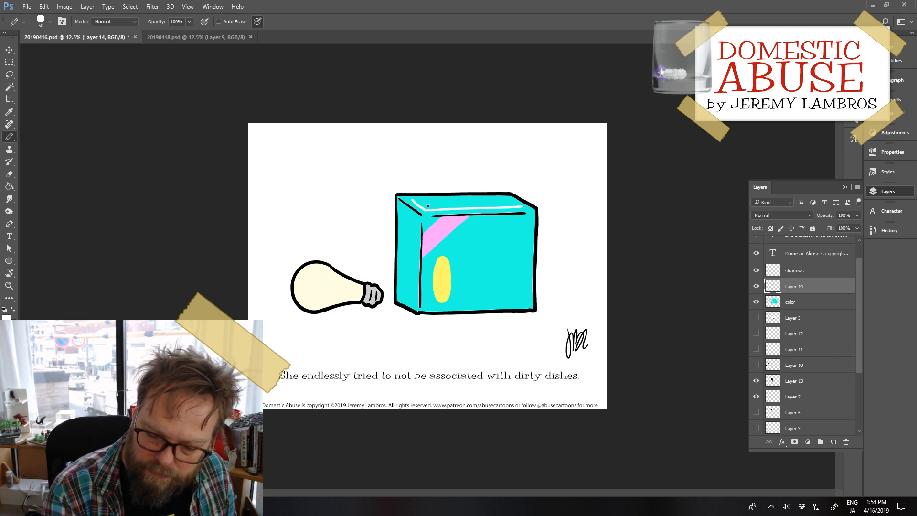
# Step: Close the white outline along the back and right edges of the box's top face and fill the panel white
pyautogui.moveTo(414, 201); pyautogui.dragTo(507, 199)
pyautogui.hotkey('ctrl', 'z')
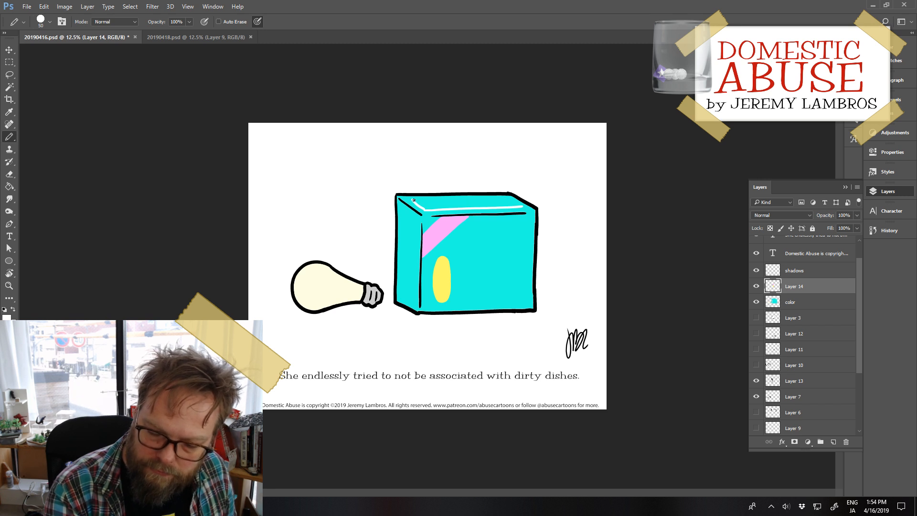
pyautogui.moveTo(413, 200); pyautogui.dragTo(516, 200)
pyautogui.hotkey('ctrl', 'z')
pyautogui.moveTo(412, 201); pyautogui.dragTo(517, 203)
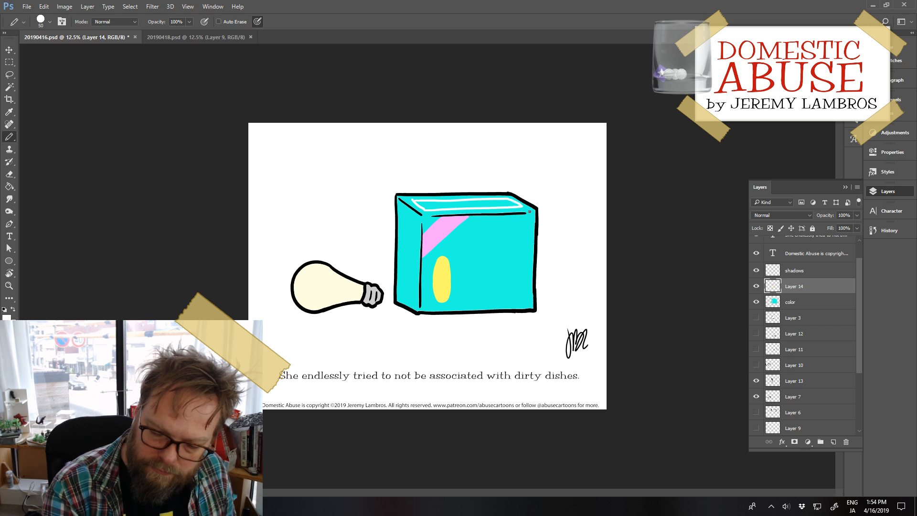
pyautogui.press('g')
pyautogui.click(505, 205)
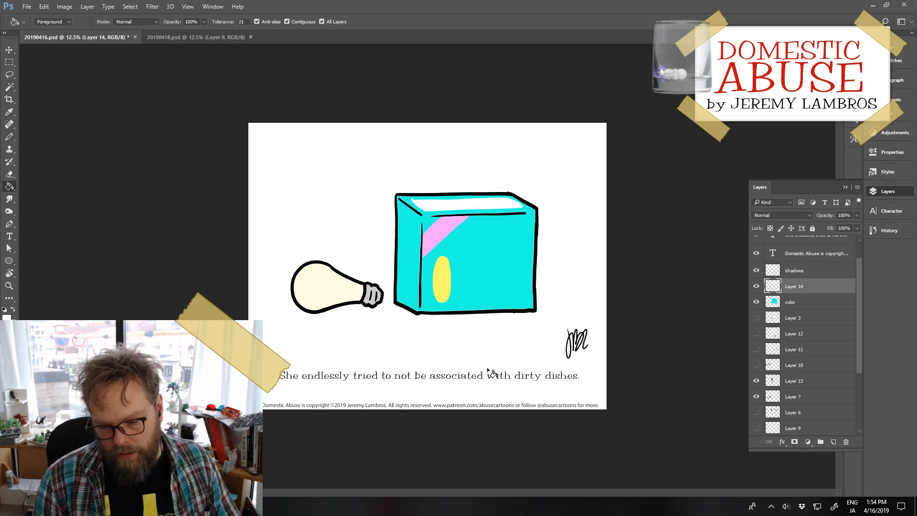
# Step: Lower the opacity of Layer 14, which holds the box decorations, to 82%
pyautogui.click(804, 270)
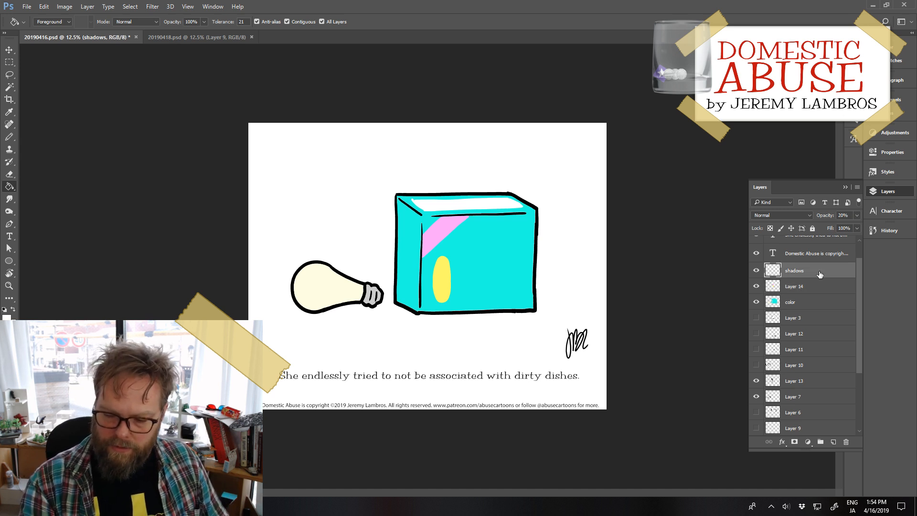
pyautogui.keyDown('ctrl'); pyautogui.click(773, 303); pyautogui.keyUp('ctrl')
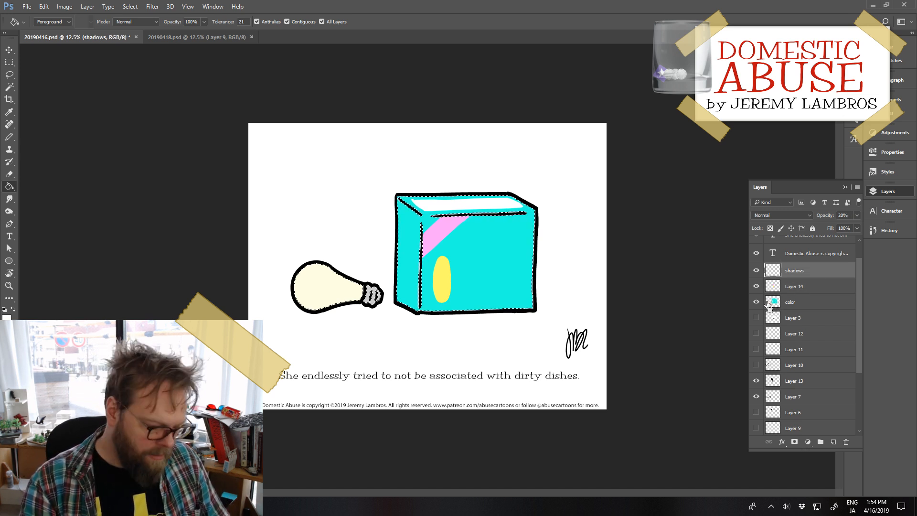
pyautogui.click(807, 286)
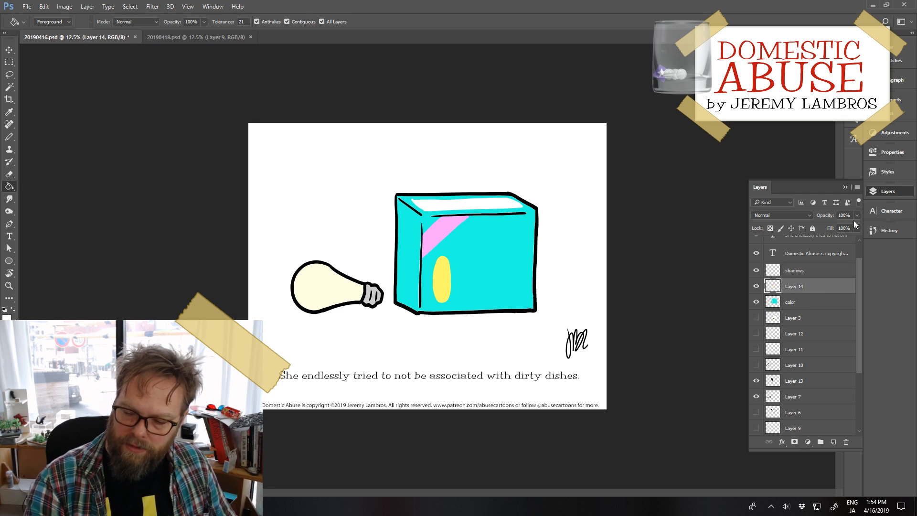
pyautogui.click(856, 216)
pyautogui.click(843, 227)
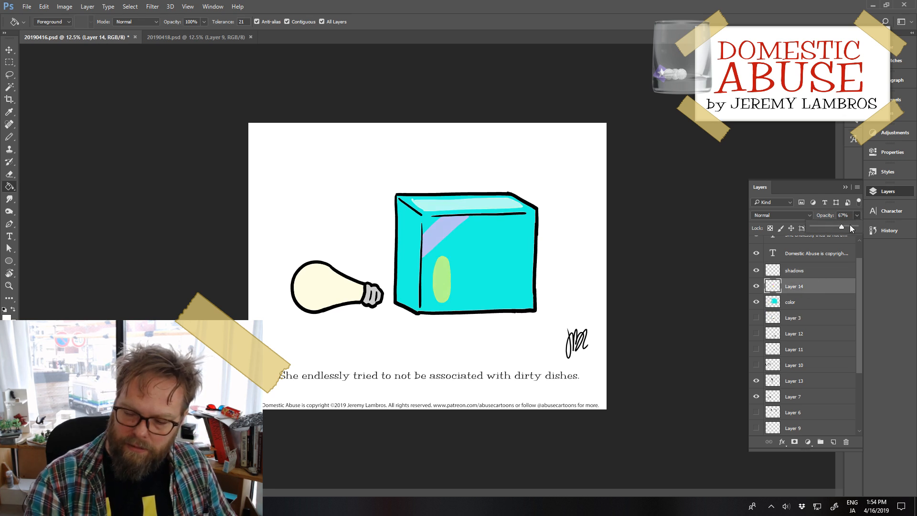
pyautogui.moveTo(848, 227); pyautogui.dragTo(847, 228)
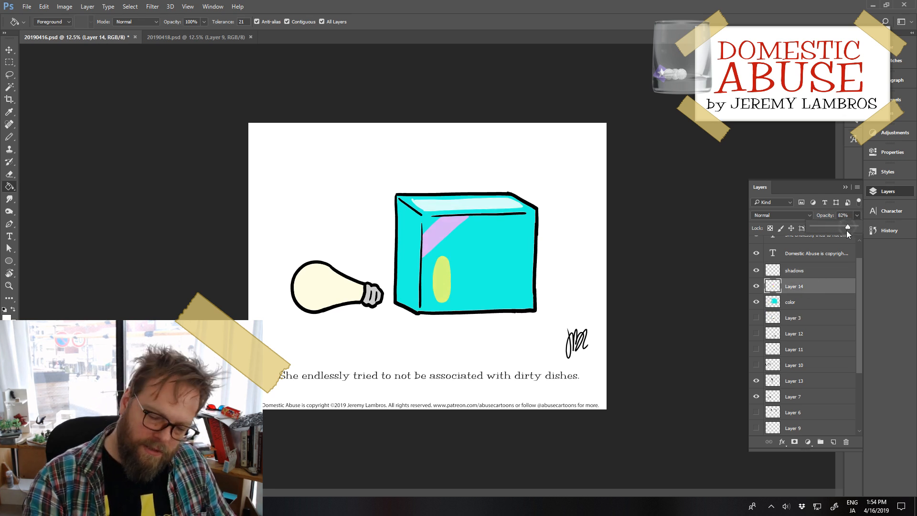
# Step: Close the outline gaps at the front face's upper corners in black on the shadows layer and fill the face with black
pyautogui.click(811, 271)
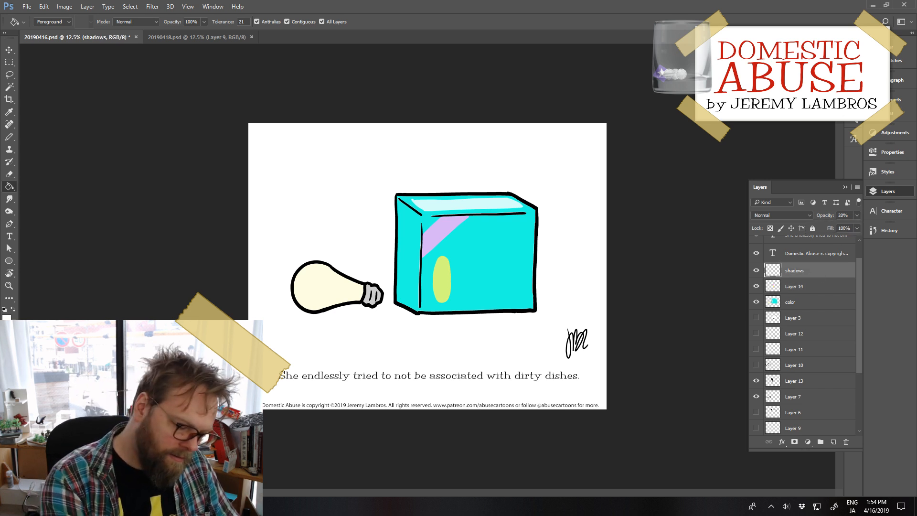
pyautogui.click(4, 310)
pyautogui.press('b')
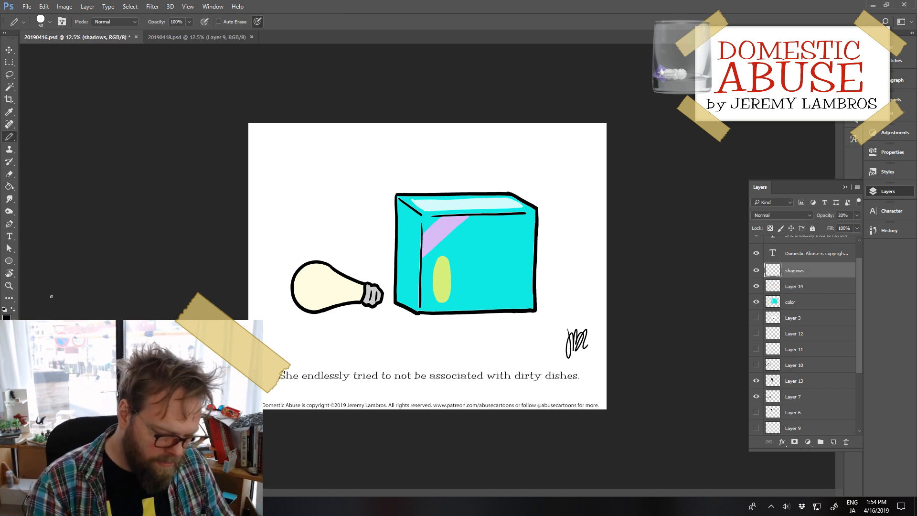
pyautogui.moveTo(431, 218); pyautogui.dragTo(422, 223)
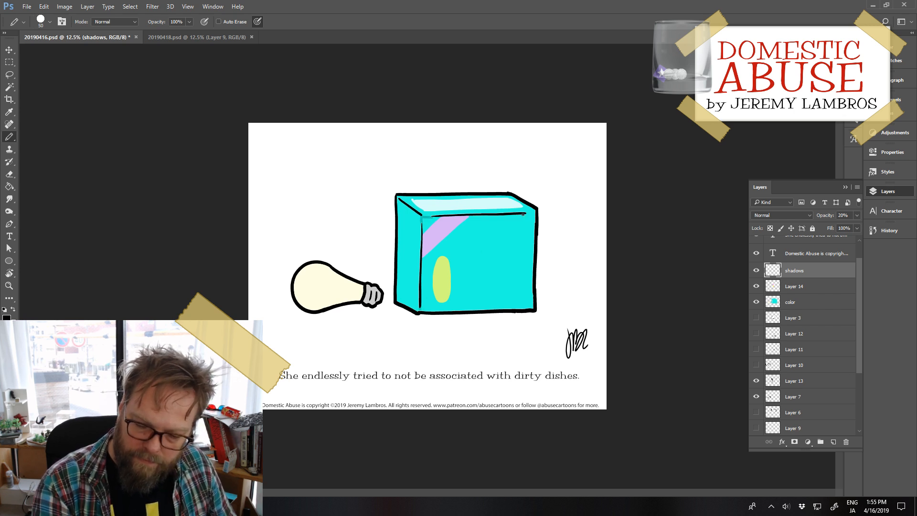
pyautogui.moveTo(523, 214); pyautogui.dragTo(533, 213)
pyautogui.press('g')
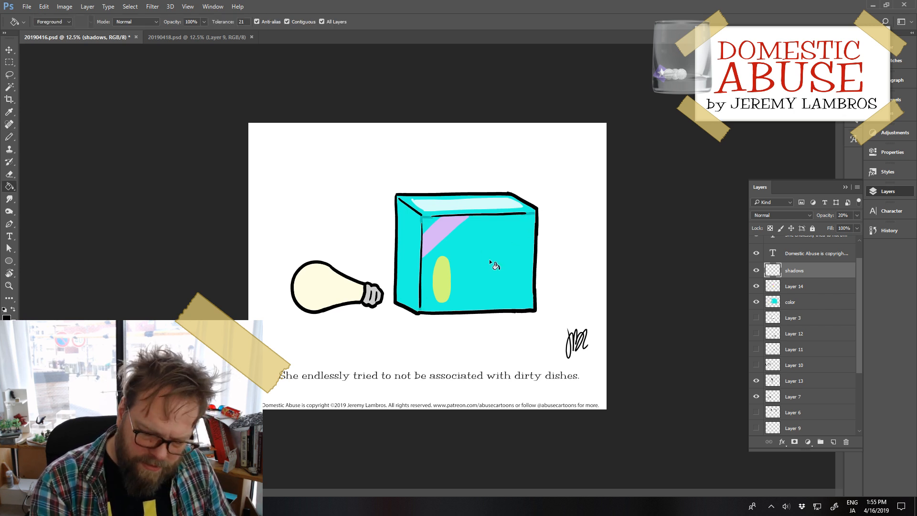
pyautogui.click(483, 268)
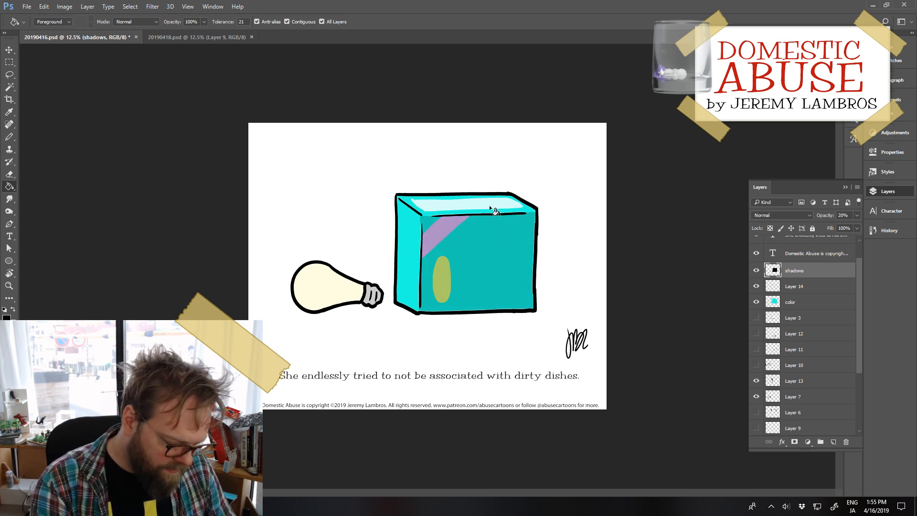
# Step: Draw a notched vertical flap seam in black down the middle of the box's narrow side face on the shadows layer
pyautogui.press('b')
pyautogui.moveTo(409, 208); pyautogui.dragTo(403, 307)
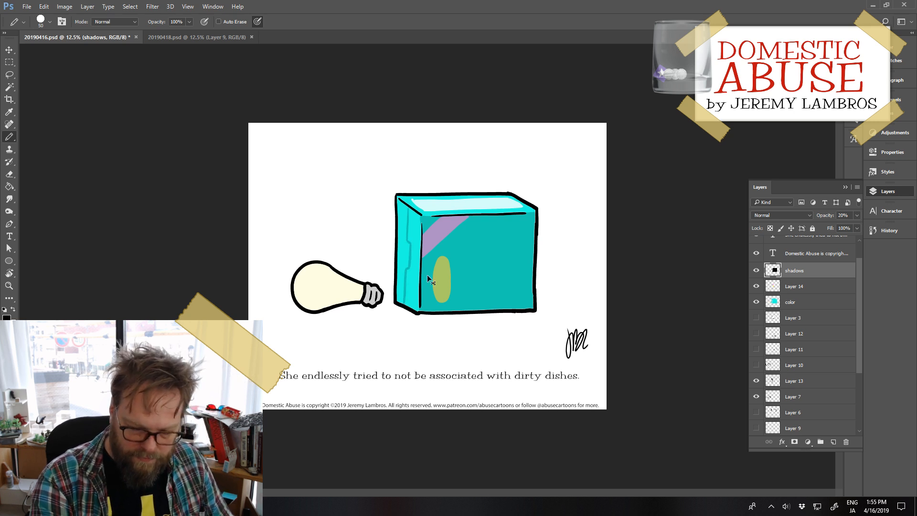
pyautogui.hotkey('ctrl', 'z')
pyautogui.moveTo(406, 270); pyautogui.dragTo(405, 309)
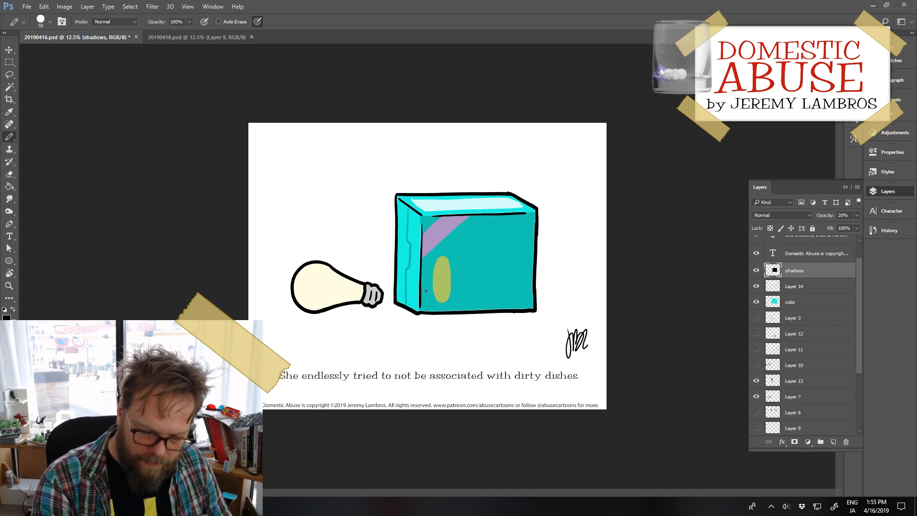
# Step: Draw white highlights on the shadows layer along the front face's top and left edges and beside the upper side-face seam
pyautogui.press('x')
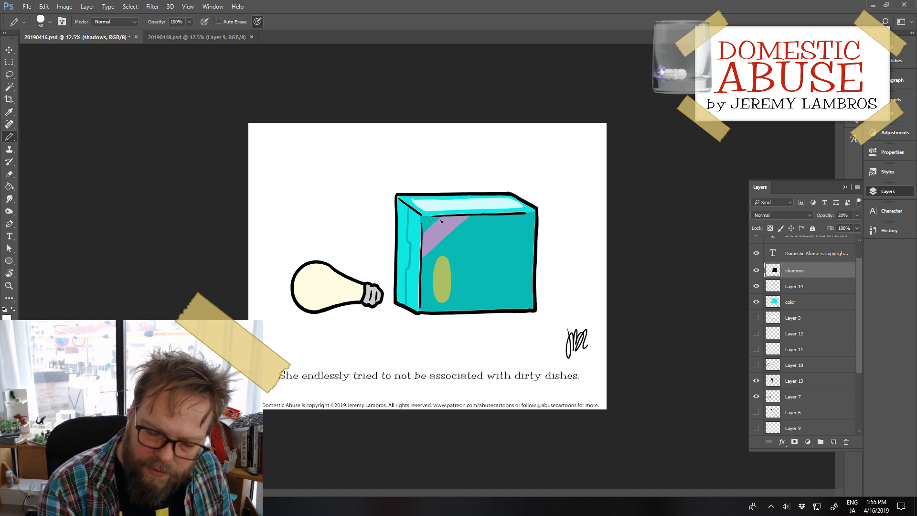
pyautogui.moveTo(433, 219); pyautogui.dragTo(498, 215)
pyautogui.hotkey('ctrl', 'z')
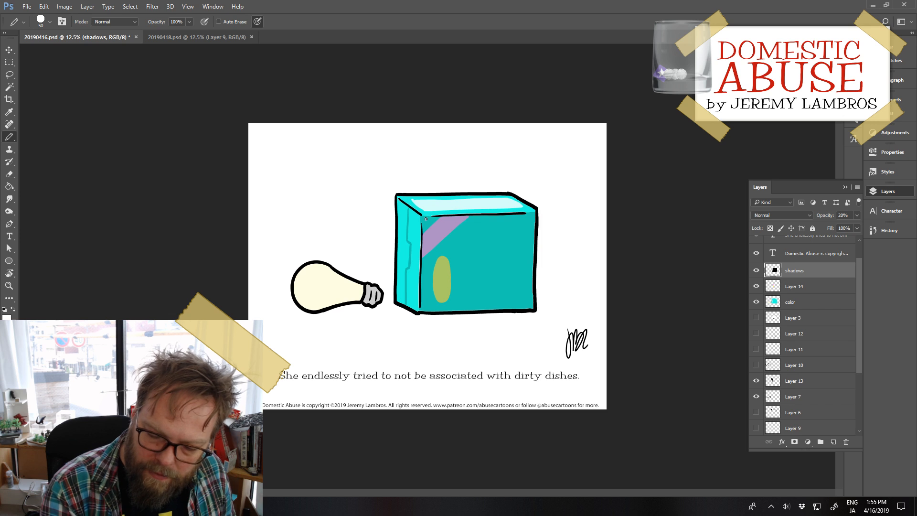
pyautogui.moveTo(426, 218); pyautogui.dragTo(530, 214)
pyautogui.hotkey('ctrl', 'z')
pyautogui.moveTo(425, 218); pyautogui.dragTo(526, 215)
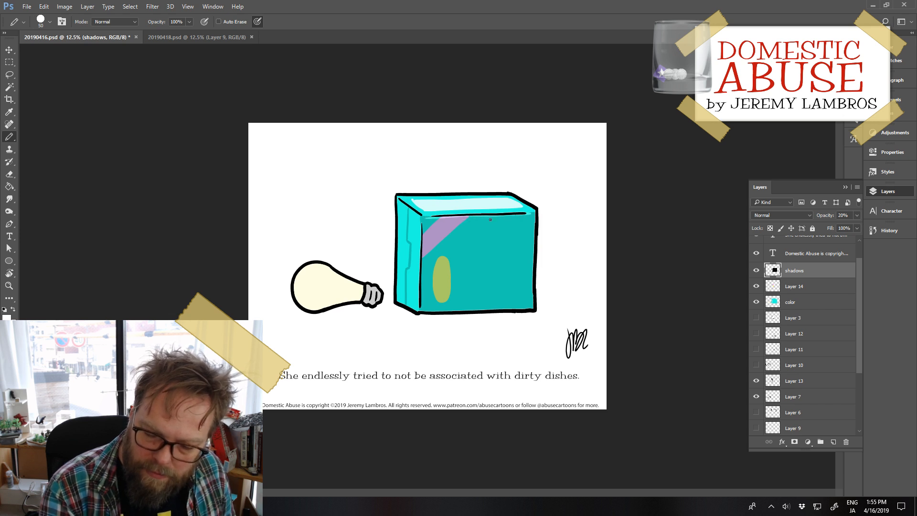
pyautogui.hotkey('ctrl', 'z')
pyautogui.moveTo(433, 218); pyautogui.dragTo(529, 215)
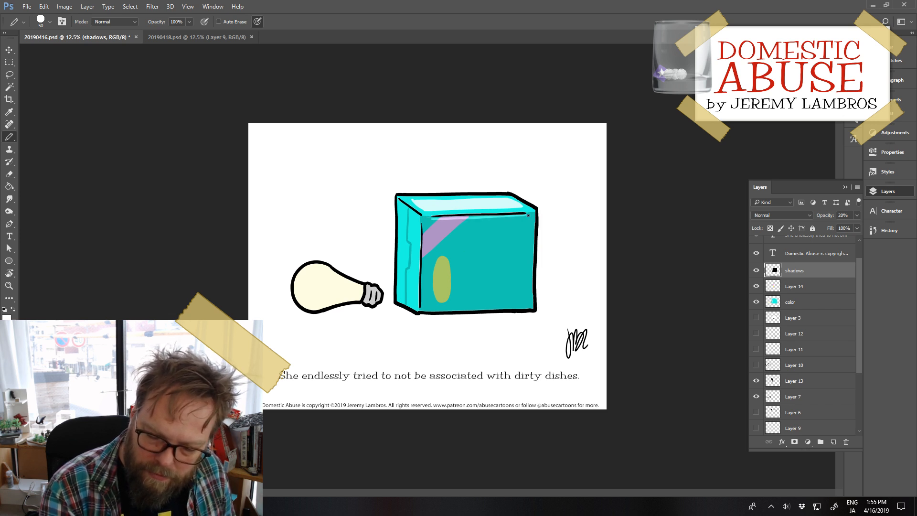
pyautogui.moveTo(422, 235); pyautogui.dragTo(422, 311)
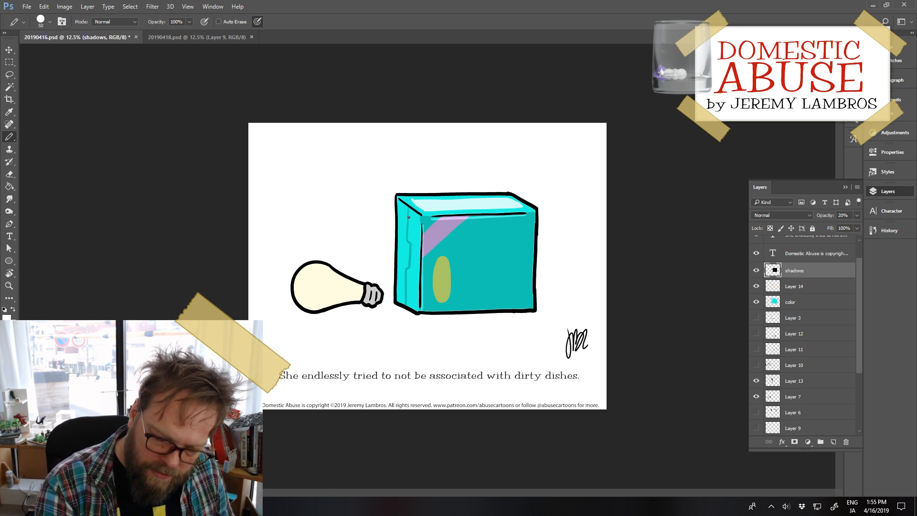
pyautogui.moveTo(406, 209); pyautogui.dragTo(408, 238)
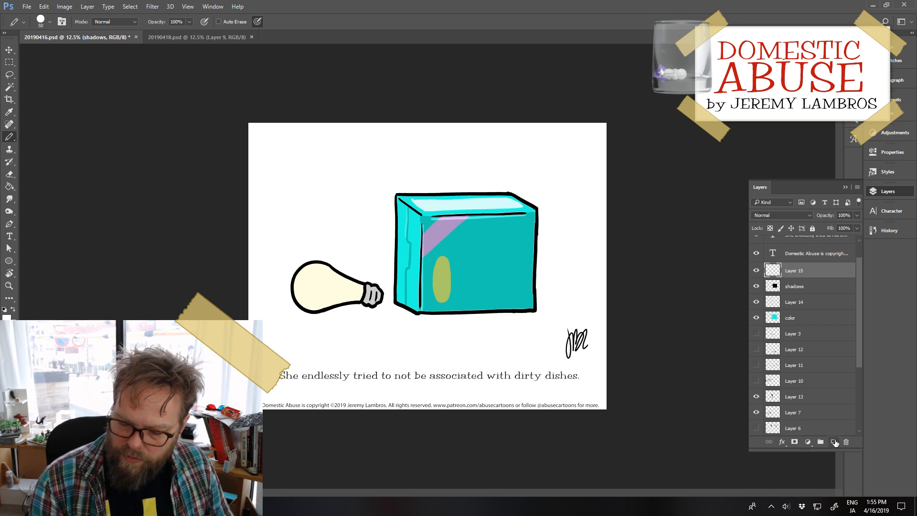
# Step: Add a new layer above the shadows layer, make Layer 14 active and set the foreground color to blue-grey 95a7bf
pyautogui.click(833, 441)
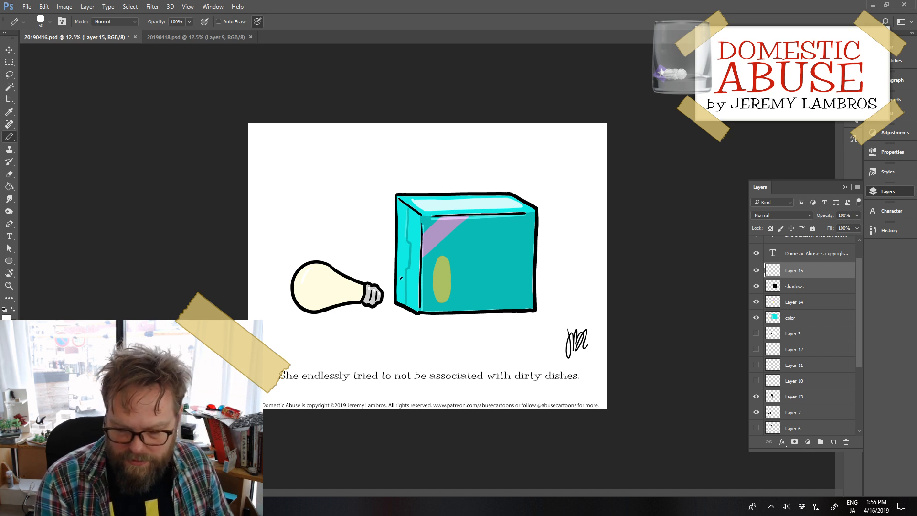
pyautogui.click(803, 301)
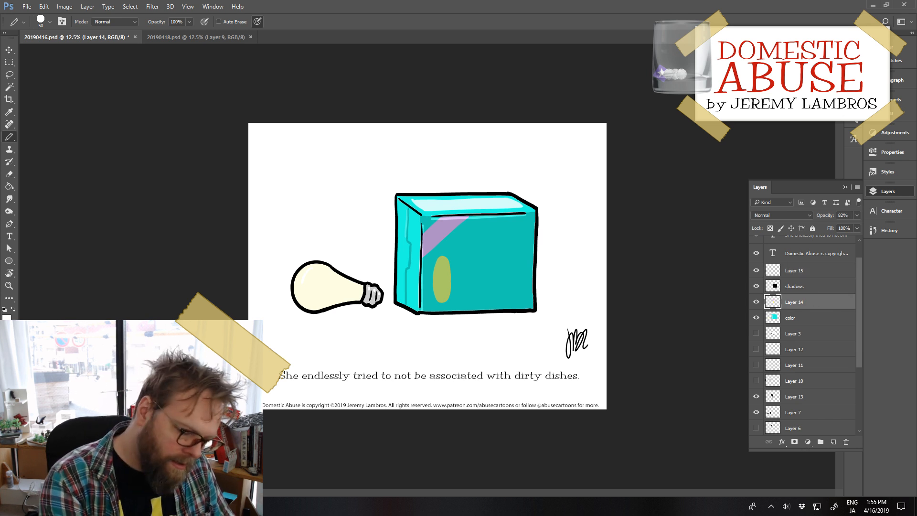
pyautogui.click(12, 311)
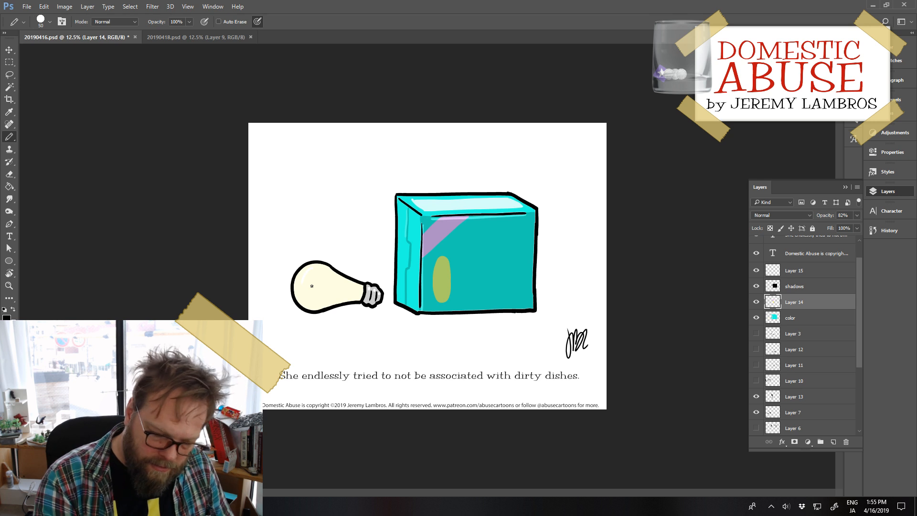
pyautogui.click(9, 319)
pyautogui.moveTo(641, 281)
pyautogui.mouseDown()
pyautogui.moveTo(584, 271)
pyautogui.moveTo(584, 244)
pyautogui.moveTo(609, 269)
pyautogui.moveTo(598, 270)
pyautogui.moveTo(595, 249)
pyautogui.mouseUp()
pyautogui.press('Return')
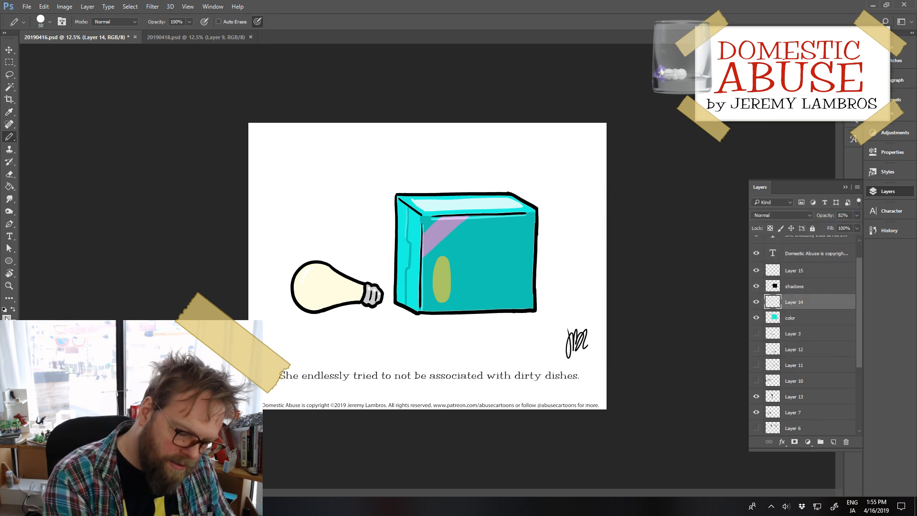
pyautogui.click(7, 316)
pyautogui.moveTo(741, 313); pyautogui.dragTo(741, 270)
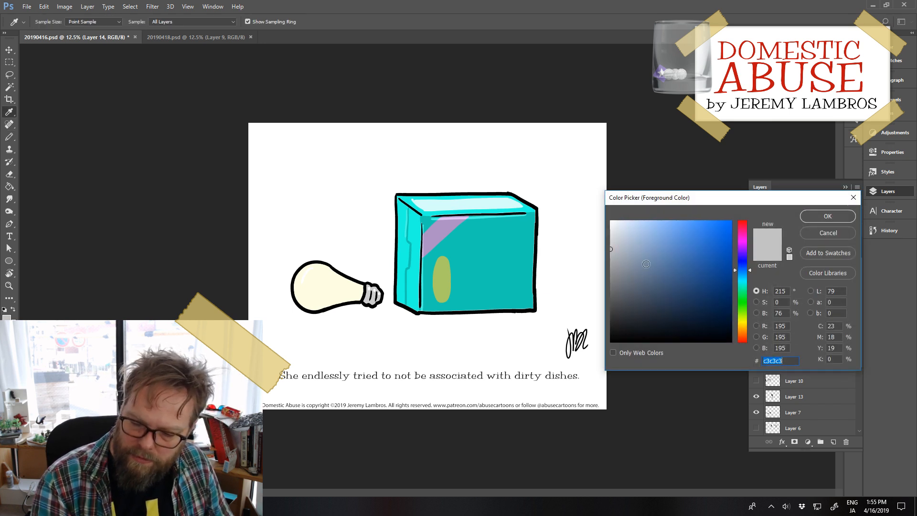
pyautogui.click(627, 242)
pyautogui.moveTo(628, 242); pyautogui.dragTo(637, 251)
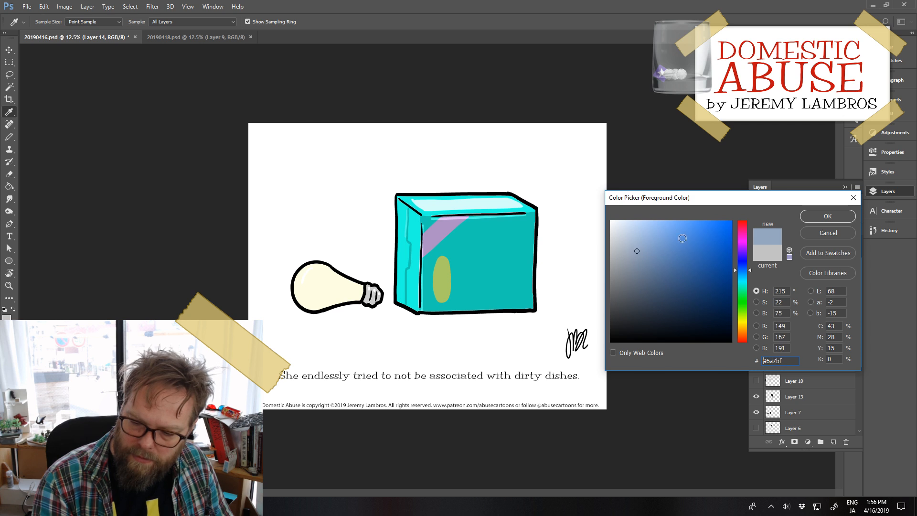
pyautogui.click(807, 220)
pyautogui.press('b')
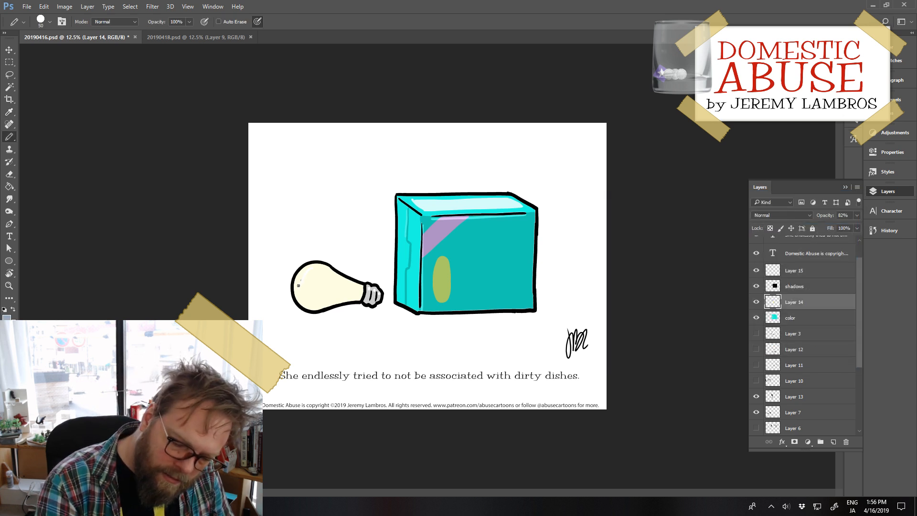
pyautogui.moveTo(299, 290); pyautogui.dragTo(305, 287)
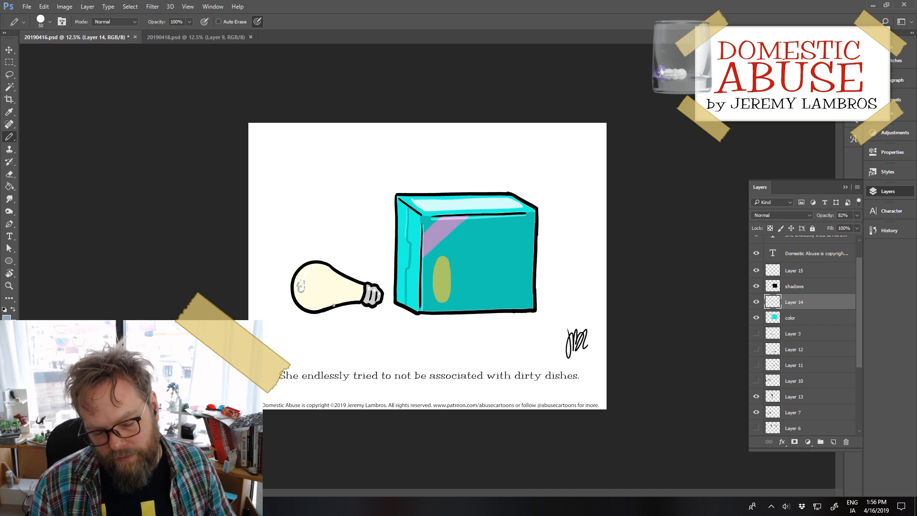
pyautogui.press('e')
pyautogui.moveTo(299, 286); pyautogui.dragTo(302, 289)
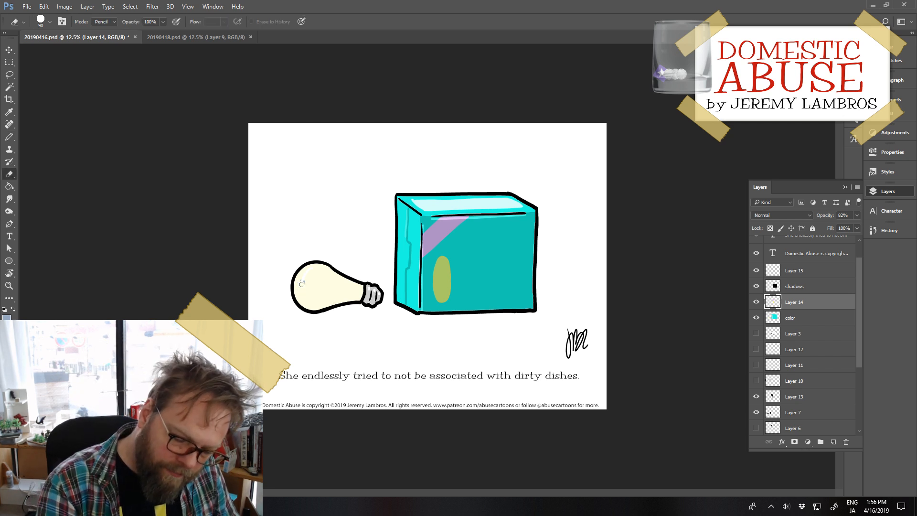
# Step: Draw a small broken blue-grey oval inside the rounded end of the light bulb on Layer 14
pyautogui.press('b')
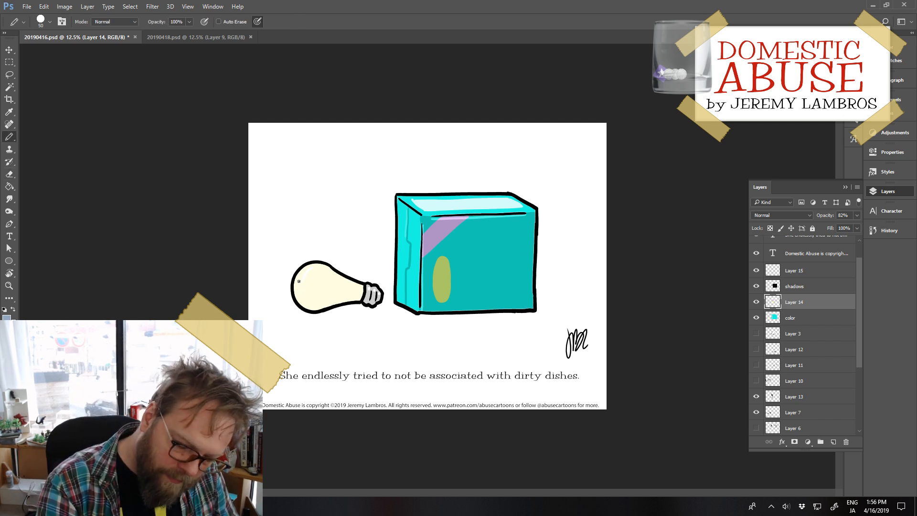
pyautogui.moveTo(299, 293); pyautogui.dragTo(305, 287)
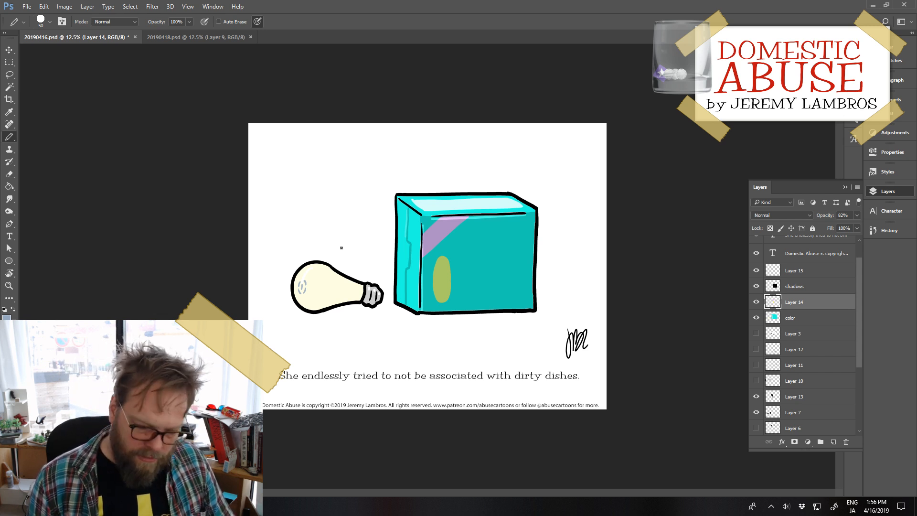
# Step: Draw and fill a black shadow along the bulb's underside on the shadows layer and shade where the glass meets the base
pyautogui.click(803, 286)
pyautogui.click(5, 309)
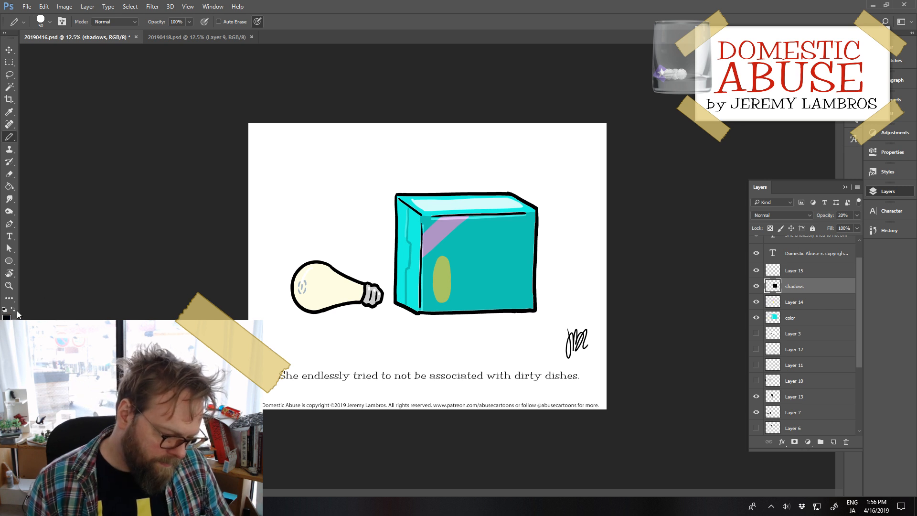
pyautogui.moveTo(296, 305); pyautogui.dragTo(351, 300)
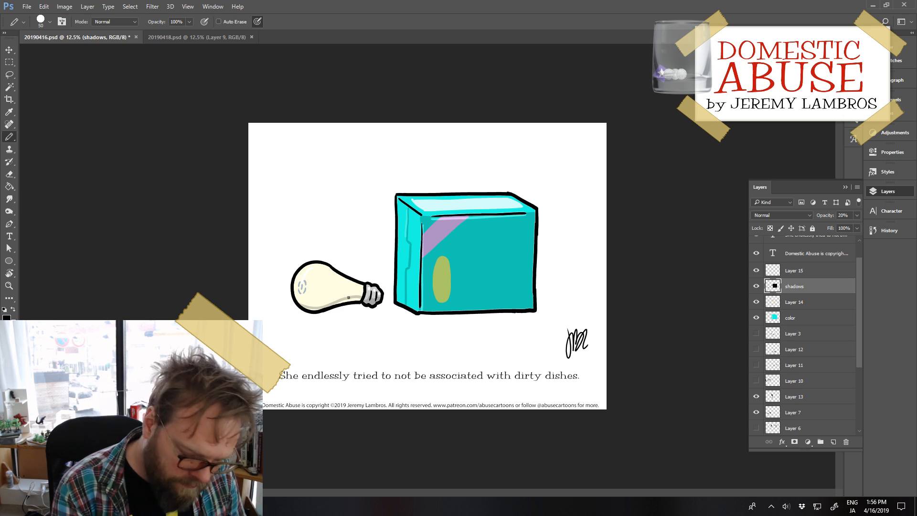
pyautogui.press('g')
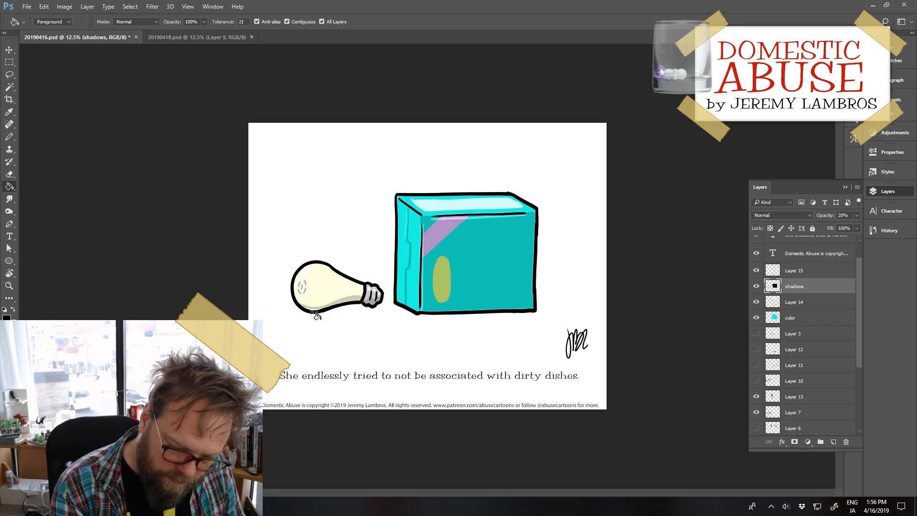
pyautogui.press('b')
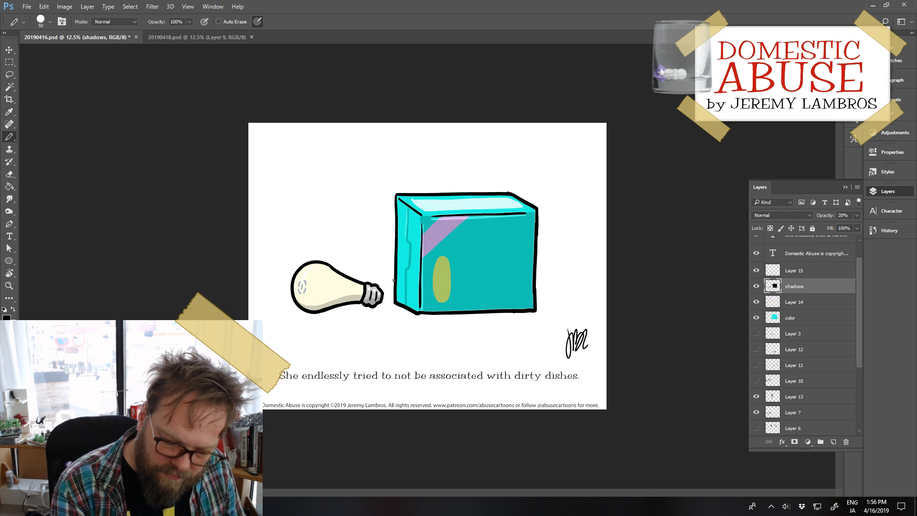
pyautogui.moveTo(364, 287); pyautogui.dragTo(360, 300)
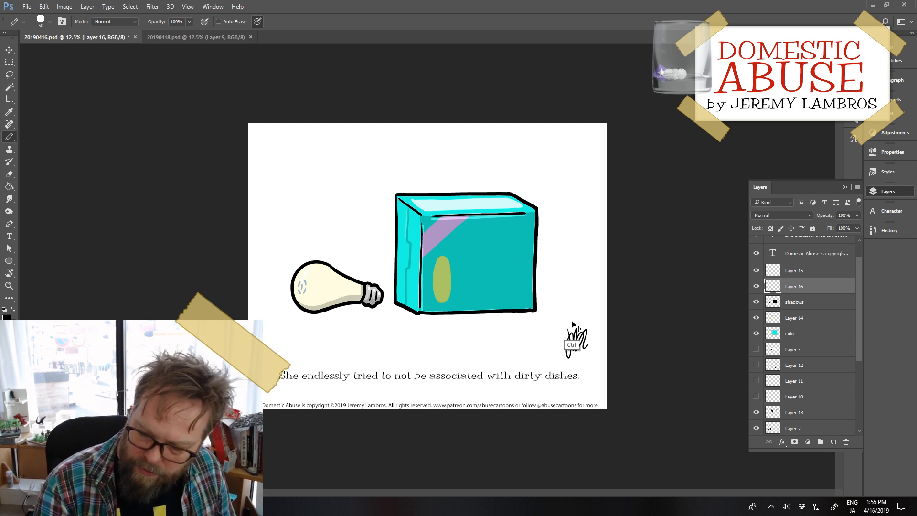
# Step: Delete Layer 16 and draw a white highlight along the upper part of the side-face seam on Layer 15
pyautogui.press('Delete')
pyautogui.click(757, 271)
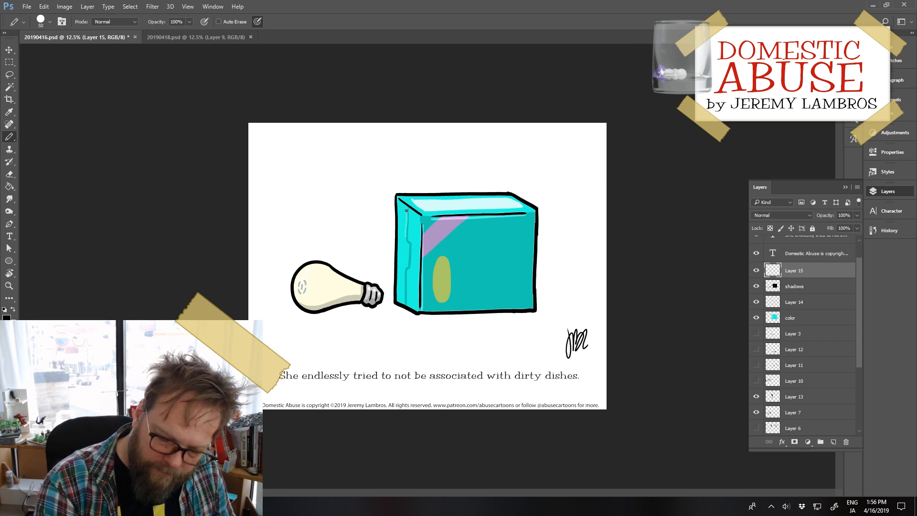
pyautogui.press('x')
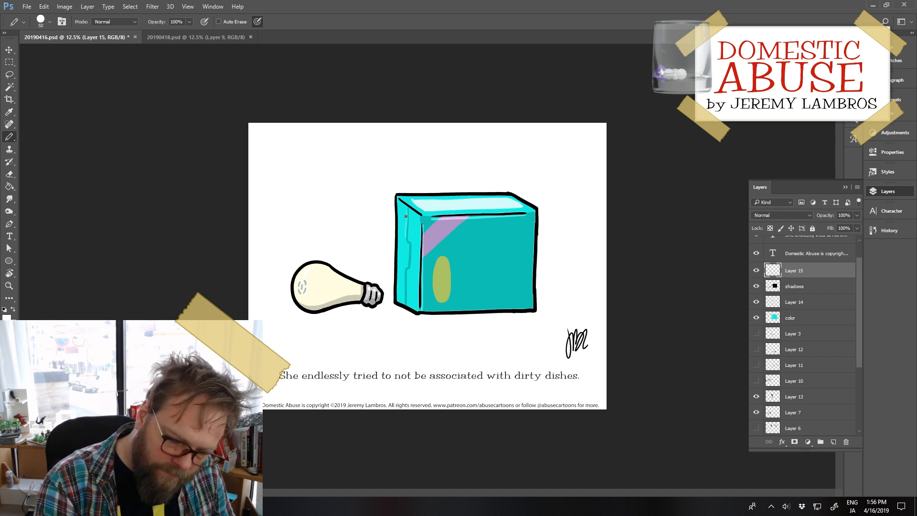
pyautogui.moveTo(407, 209); pyautogui.dragTo(406, 243)
pyautogui.hotkey('ctrl', 'z')
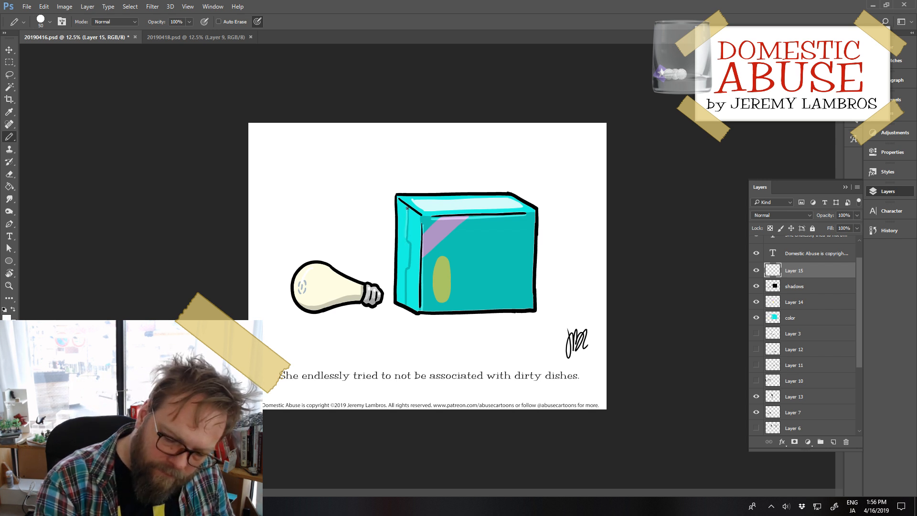
pyautogui.moveTo(408, 209); pyautogui.dragTo(408, 241)
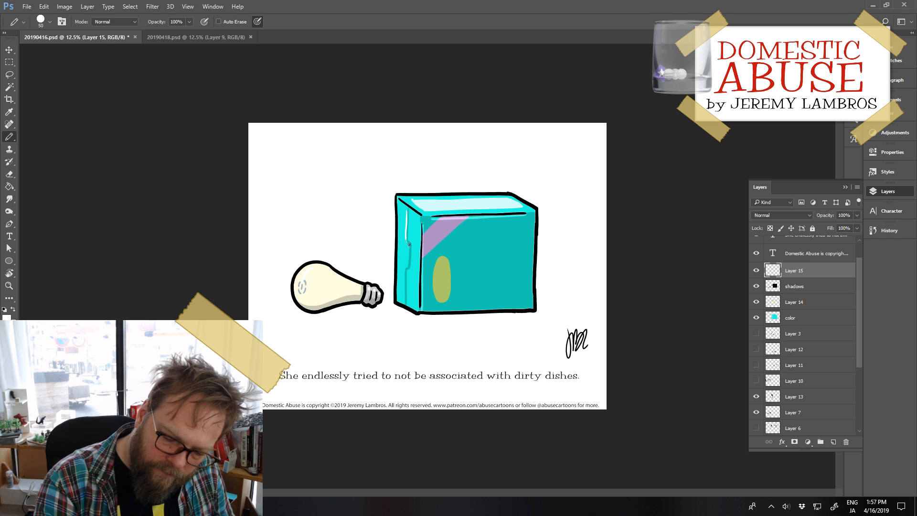
# Step: Draw a white highlight along the lower part of the side-face seam, below the notch, on Layer 15
pyautogui.moveTo(405, 273); pyautogui.dragTo(405, 302)
pyautogui.hotkey('ctrl', 'z')
pyautogui.hotkey('ctrl', 'z')
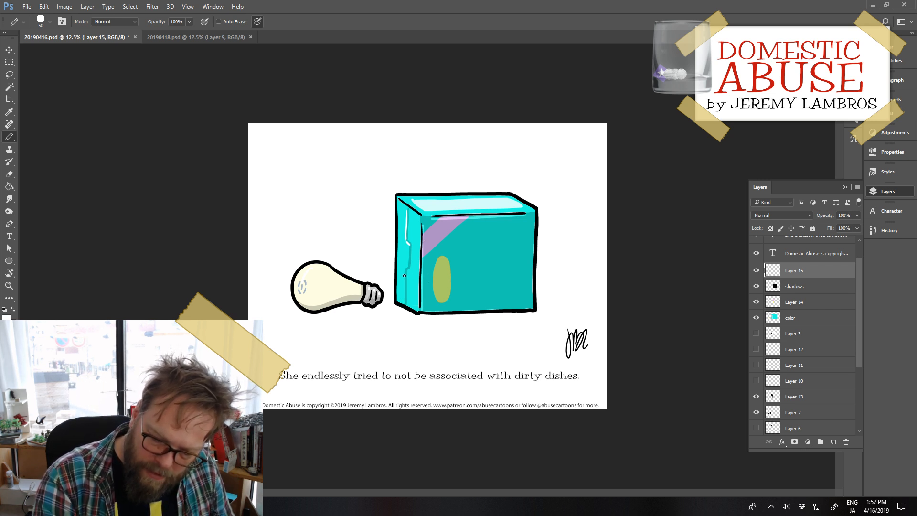
pyautogui.moveTo(404, 270); pyautogui.dragTo(404, 300)
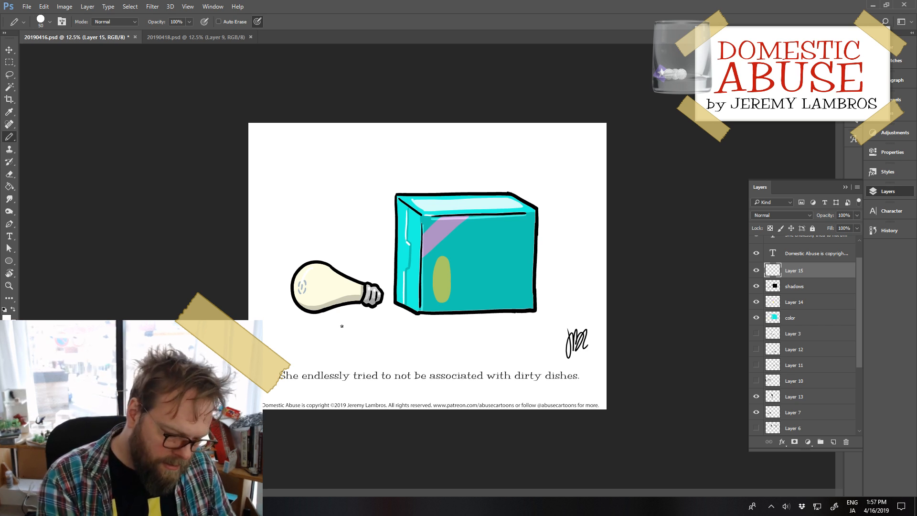
# Step: Draw black outlines of the ground shadows beneath the bulb and beside the box on the shadows layer, tidying the box shadow's far corner
pyautogui.press('x')
pyautogui.moveTo(299, 308)
pyautogui.mouseDown()
pyautogui.moveTo(310, 319)
pyautogui.moveTo(385, 306)
pyautogui.moveTo(427, 320)
pyautogui.moveTo(545, 315)
pyautogui.moveTo(566, 306)
pyautogui.moveTo(568, 316)
pyautogui.mouseUp()
pyautogui.hotkey('ctrl', 'z')
pyautogui.click(800, 287)
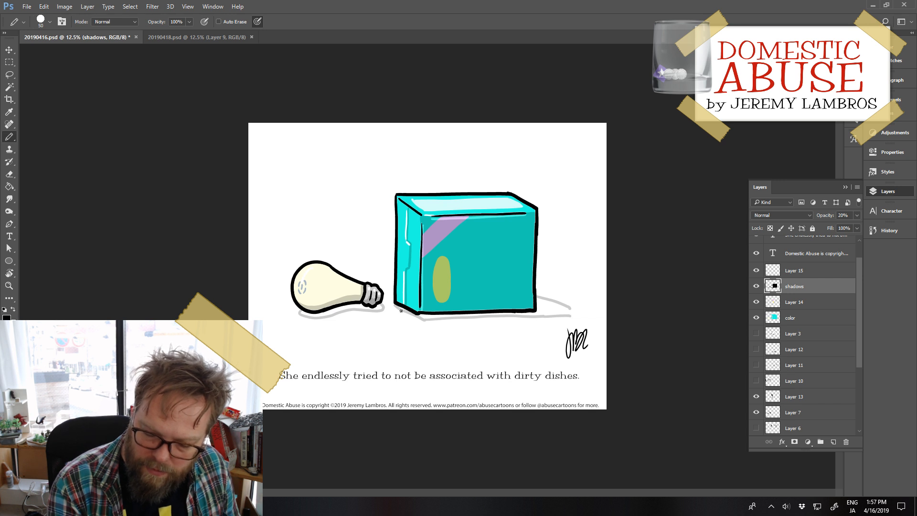
pyautogui.moveTo(424, 327)
pyautogui.mouseDown()
pyautogui.moveTo(565, 320)
pyautogui.moveTo(552, 323)
pyautogui.moveTo(538, 296)
pyautogui.moveTo(571, 309)
pyautogui.mouseUp()
pyautogui.press('e')
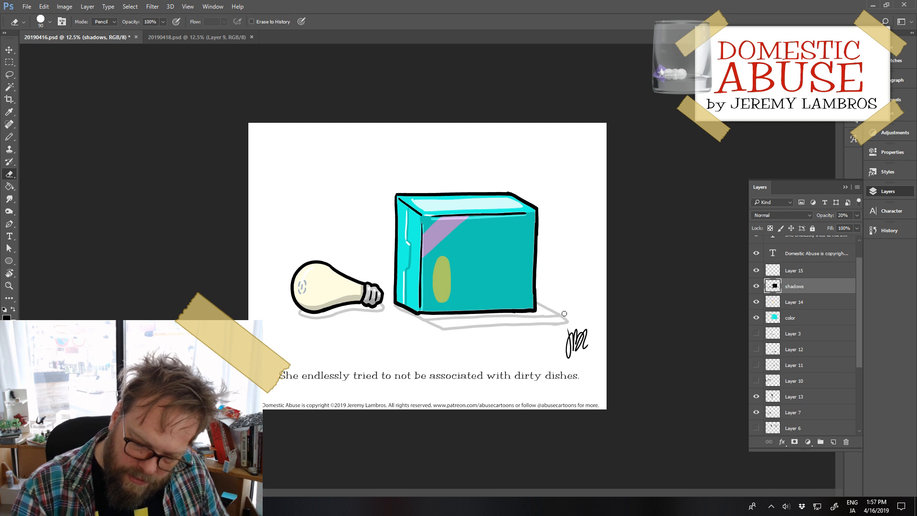
# Step: Outline a larger curved shading area across the bulb's lower half on the shadows layer and fill it with black
pyautogui.press('b')
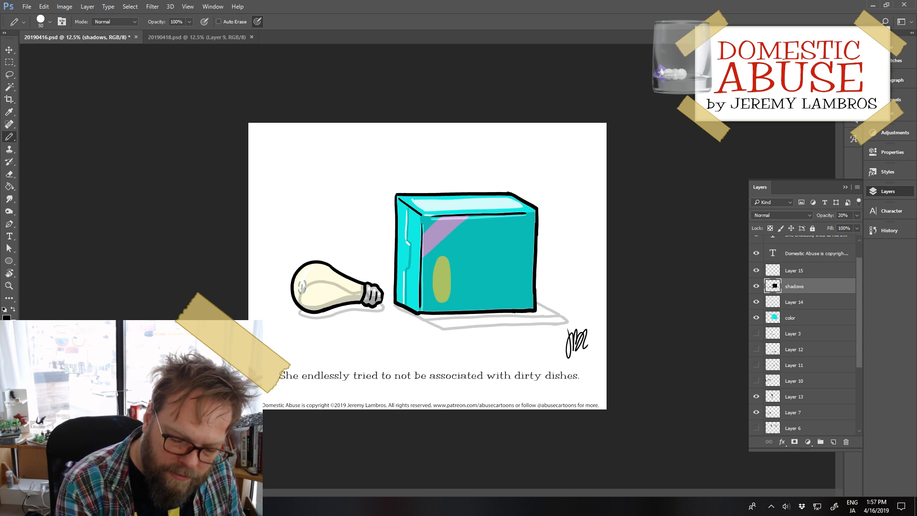
pyautogui.press('g')
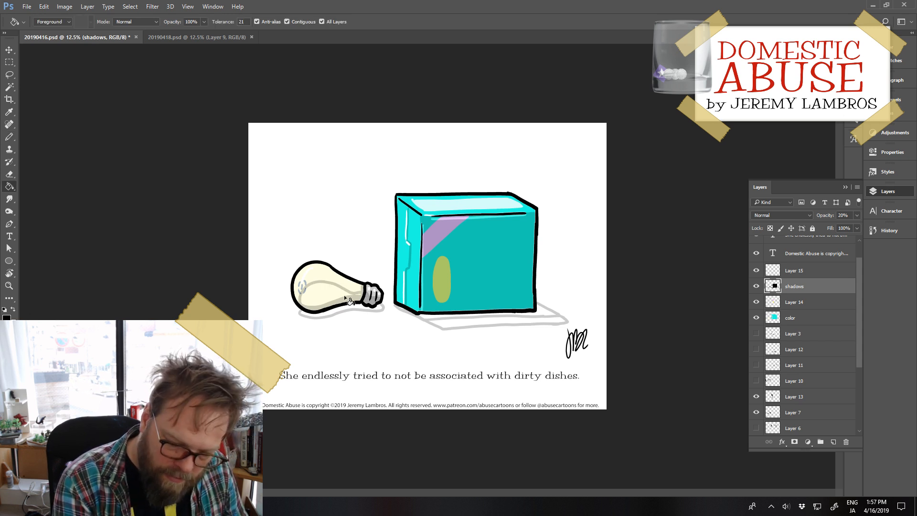
pyautogui.click(345, 297)
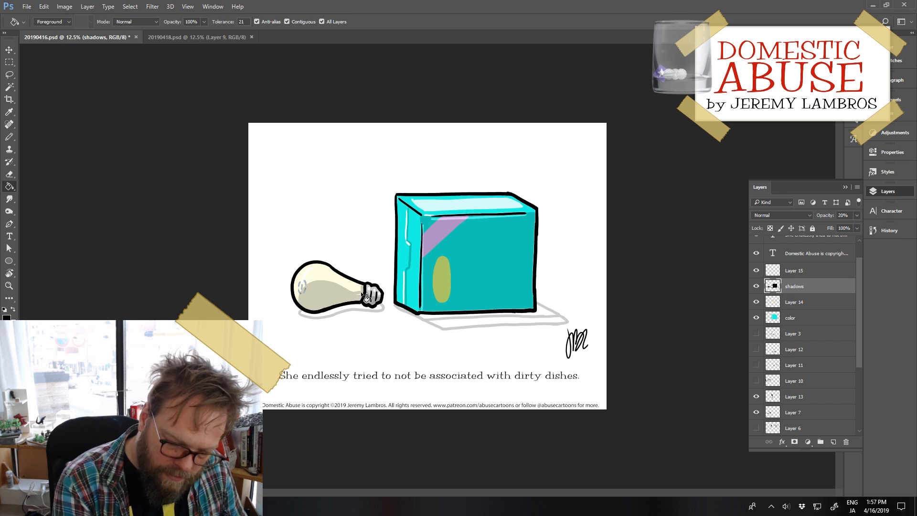
# Step: Complete the wavy outline of the bulb's ground shadow and fill the ground shadows of both the bulb and the box
pyautogui.press('b')
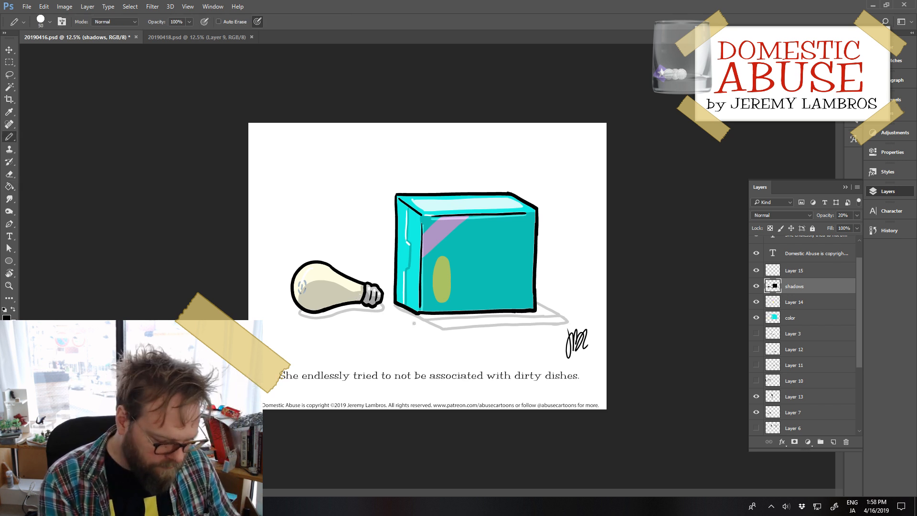
pyautogui.moveTo(299, 312)
pyautogui.mouseDown()
pyautogui.moveTo(316, 327)
pyautogui.moveTo(339, 324)
pyautogui.moveTo(348, 311)
pyautogui.moveTo(310, 319)
pyautogui.moveTo(332, 325)
pyautogui.moveTo(382, 306)
pyautogui.mouseUp()
pyautogui.hotkey('ctrl', 'z')
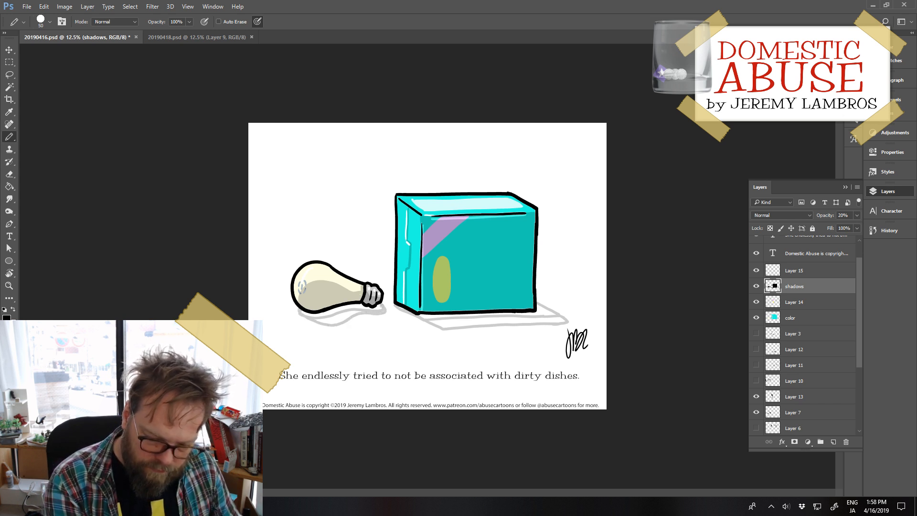
pyautogui.moveTo(298, 309)
pyautogui.mouseDown()
pyautogui.moveTo(311, 324)
pyautogui.moveTo(359, 310)
pyautogui.mouseUp()
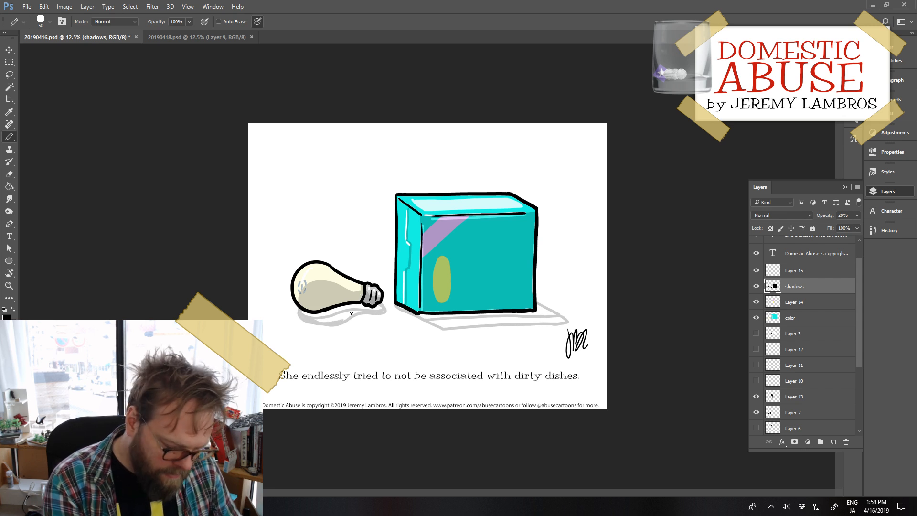
pyautogui.press('g')
pyautogui.click(342, 312)
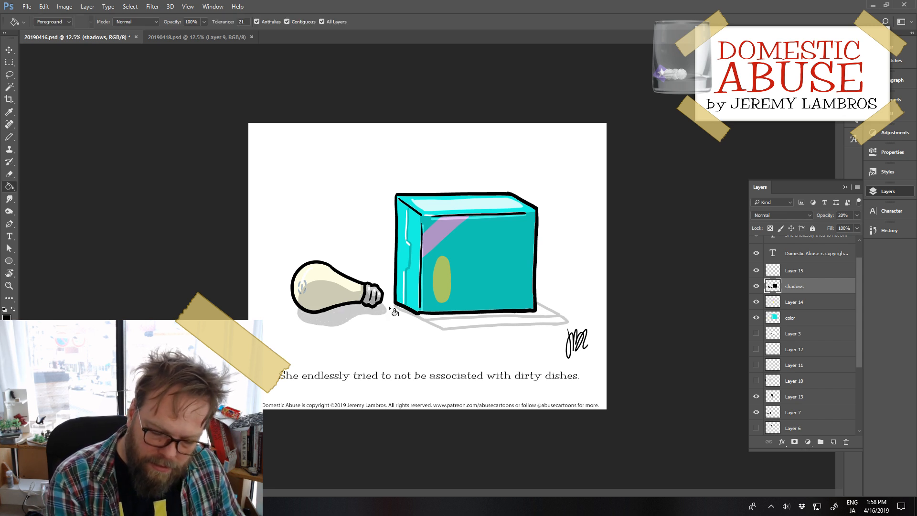
pyautogui.click(501, 321)
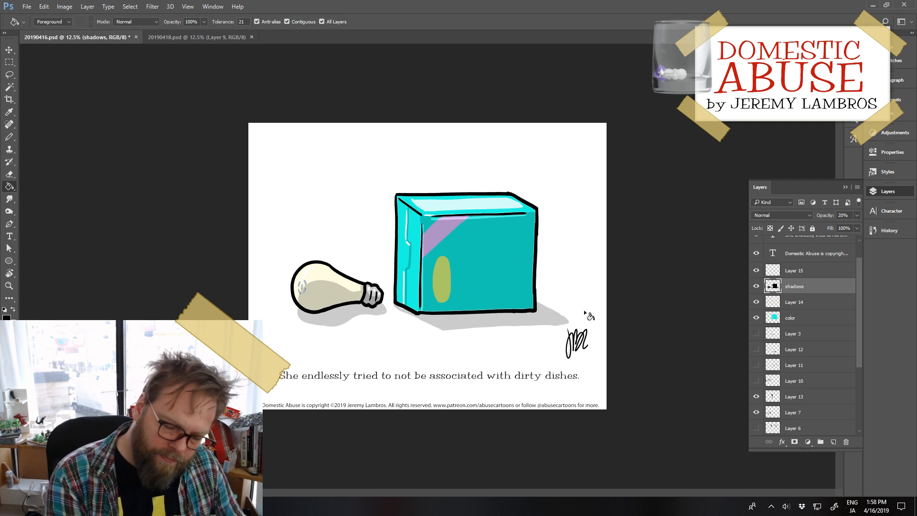
# Step: Erase the excess at both ends of the bulb's ground shadow on the shadows layer
pyautogui.press('e')
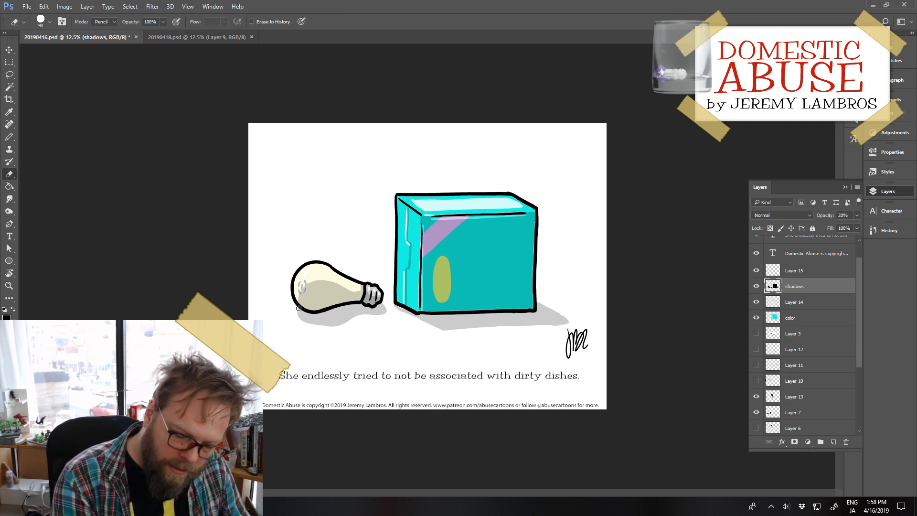
pyautogui.moveTo(297, 311)
pyautogui.mouseDown()
pyautogui.moveTo(325, 327)
pyautogui.moveTo(377, 316)
pyautogui.moveTo(385, 302)
pyautogui.mouseUp()
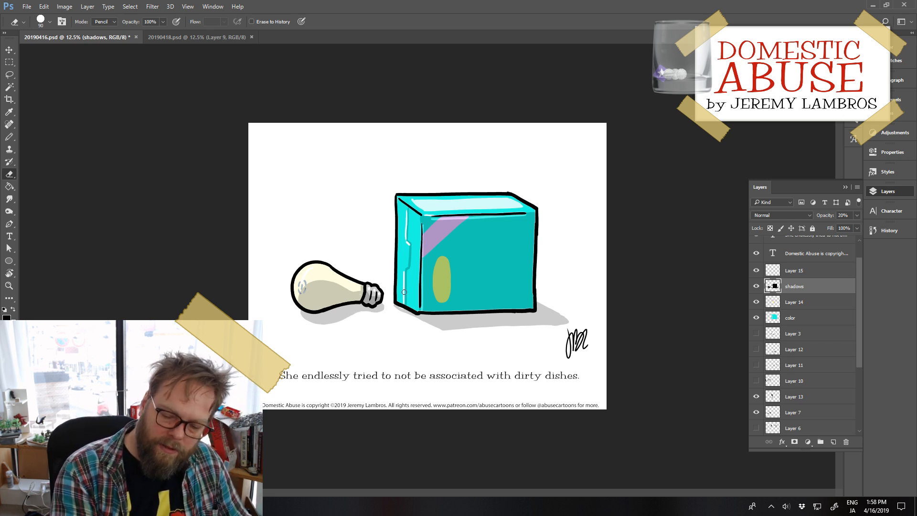
pyautogui.press('b')
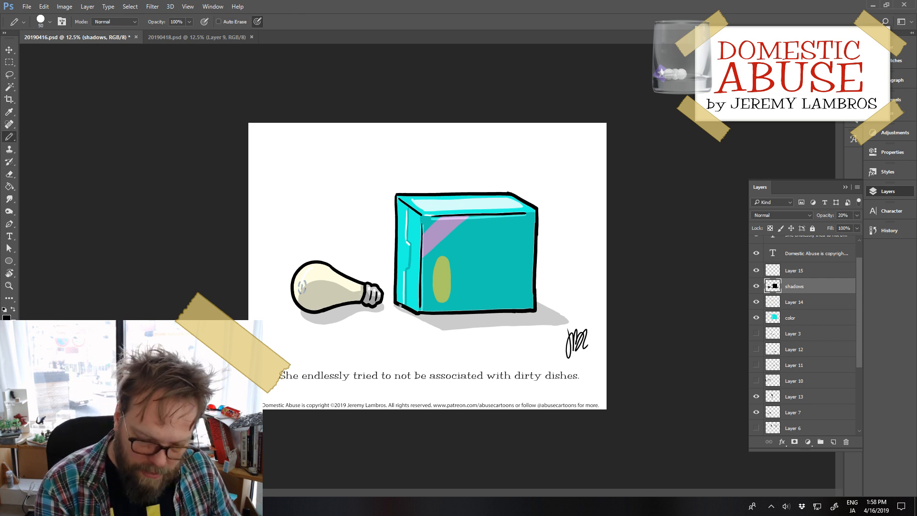
# Step: Add a new layer above Layer 15 and try placing two black dots near the box front's right edge with a size 60 pencil
pyautogui.click(806, 271)
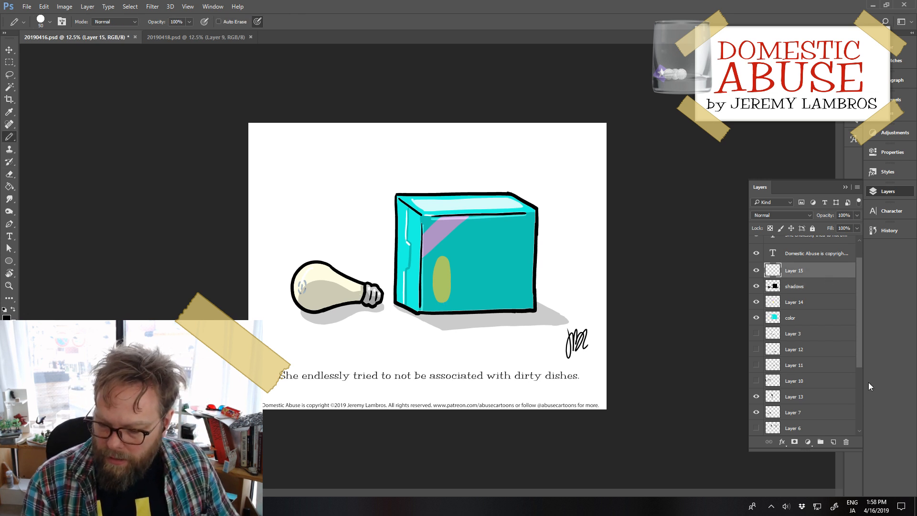
pyautogui.click(833, 441)
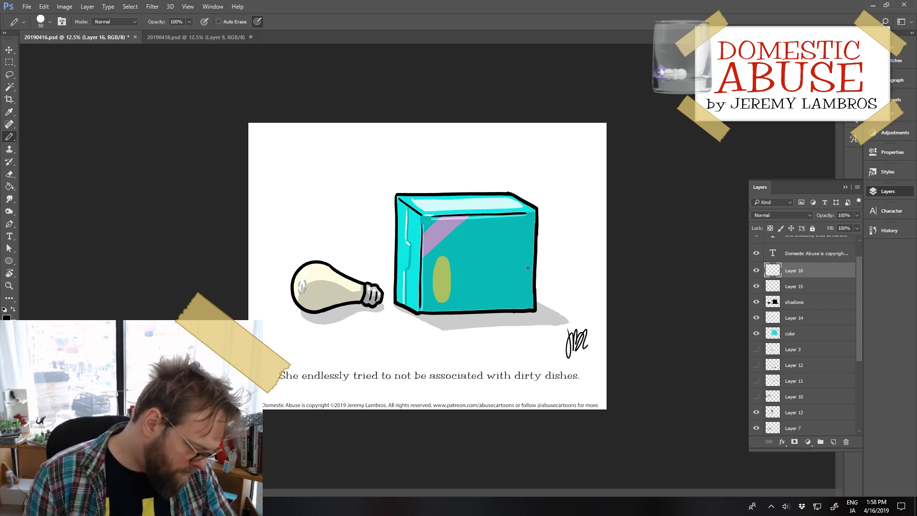
pyautogui.press(']')
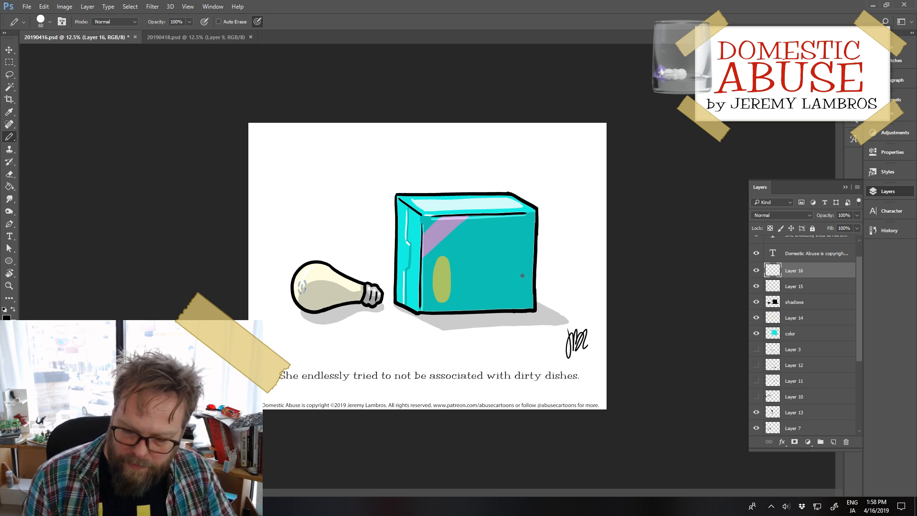
pyautogui.click(528, 273)
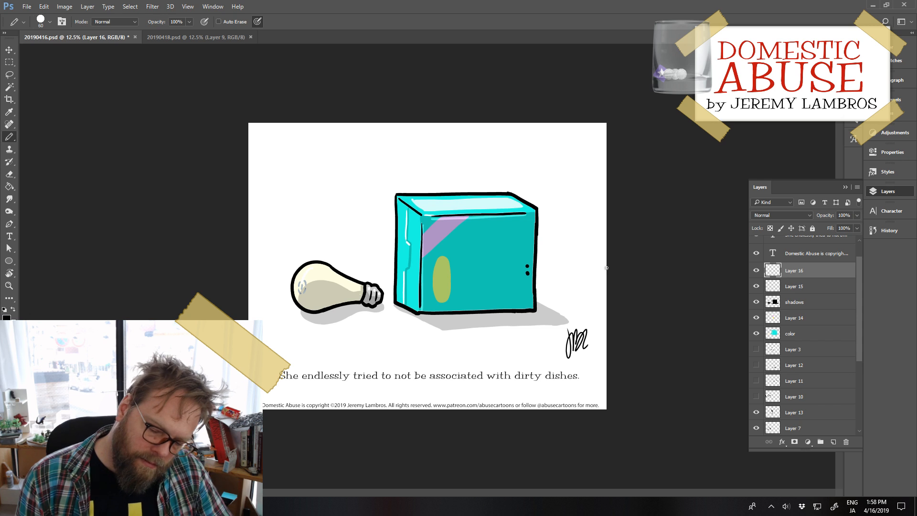
pyautogui.press('e')
pyautogui.moveTo(527, 266); pyautogui.dragTo(527, 273)
pyautogui.press('b')
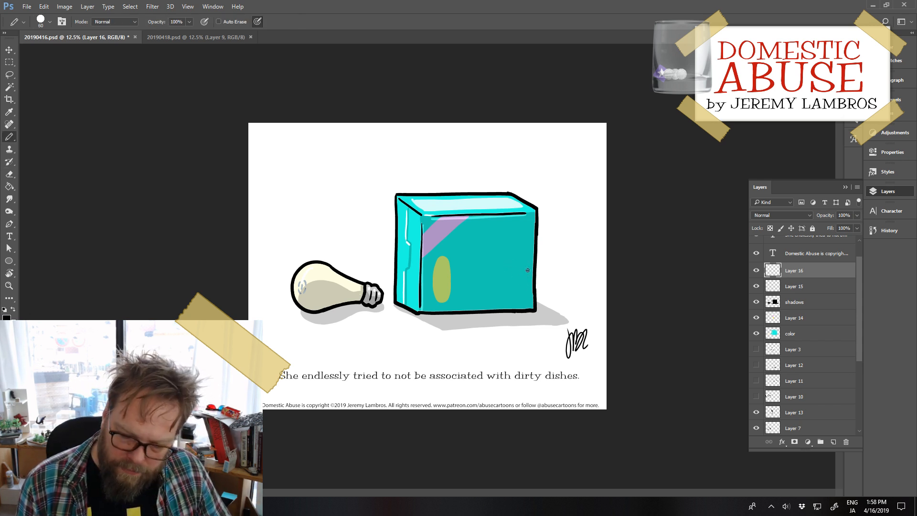
# Step: Draw two black eye dots, one above the other, and a curved mouth line above them at the box front's right edge on Layer 16
pyautogui.click(527, 271)
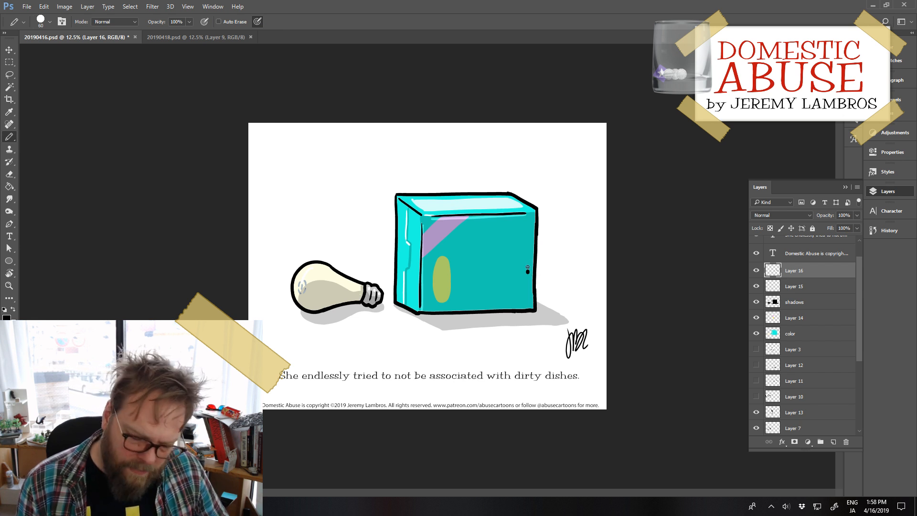
pyautogui.press('e')
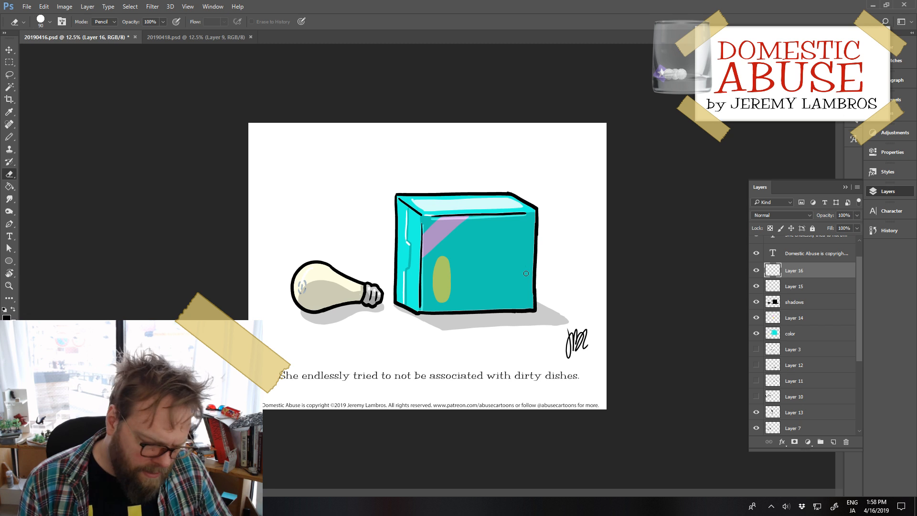
pyautogui.press('b')
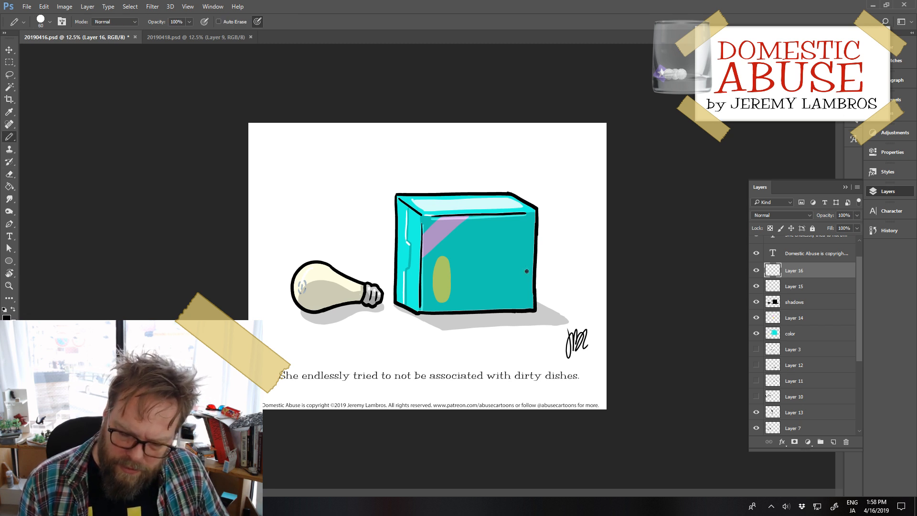
pyautogui.click(526, 271)
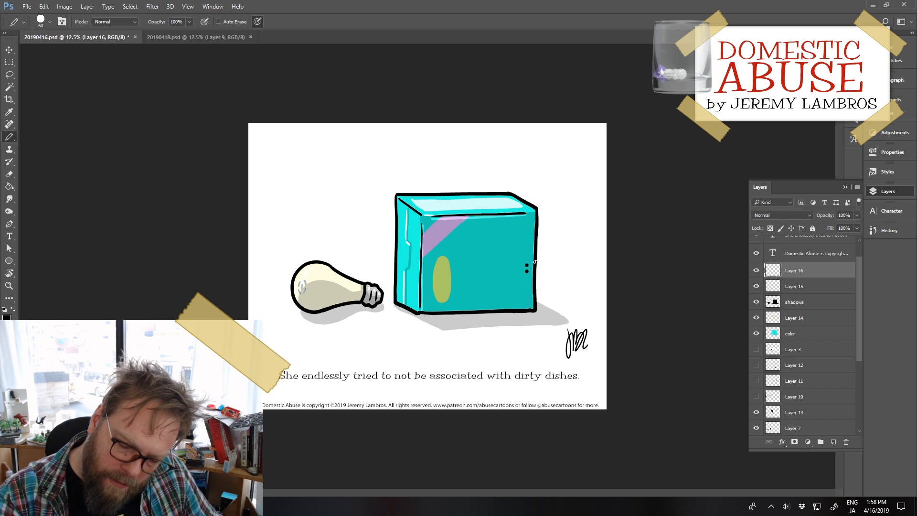
pyautogui.moveTo(524, 241); pyautogui.dragTo(540, 259)
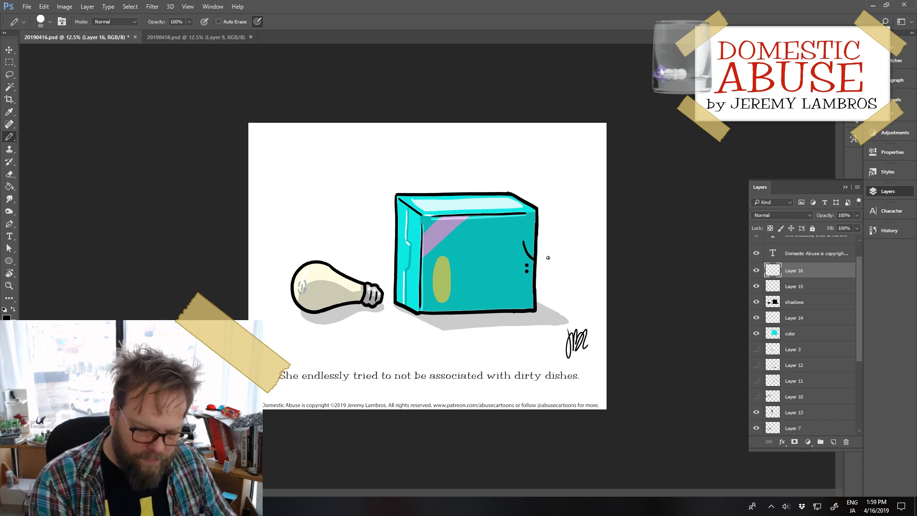
# Step: Draw two small black eye dots side by side near the underside of the bulb's rounded end on Layer 16
pyautogui.click(304, 302)
pyautogui.hotkey('ctrl', 'z')
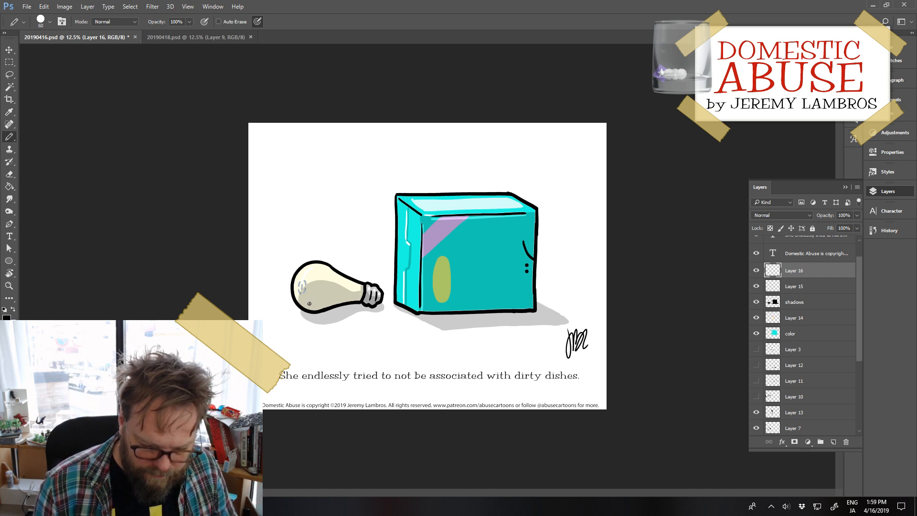
pyautogui.click(309, 304)
pyautogui.hotkey('ctrl', 'z')
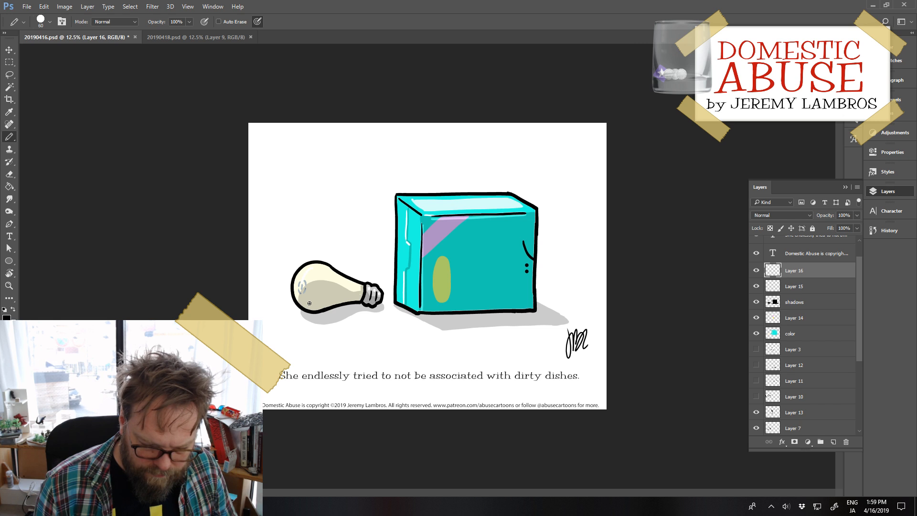
pyautogui.click(310, 304)
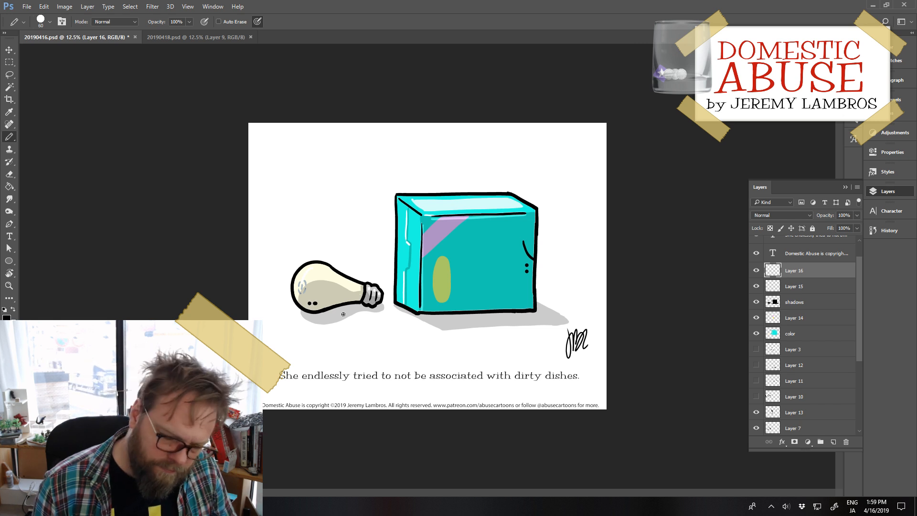
pyautogui.hotkey('ctrl', 'z')
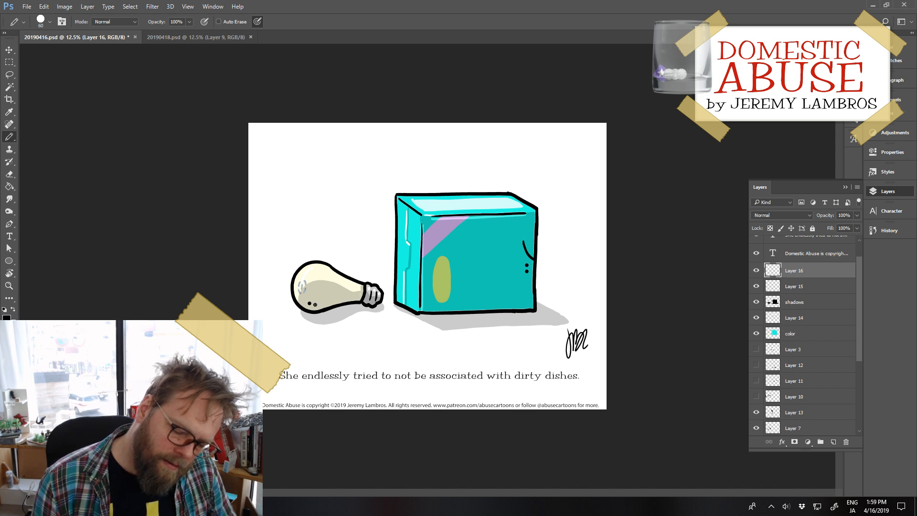
pyautogui.click(315, 304)
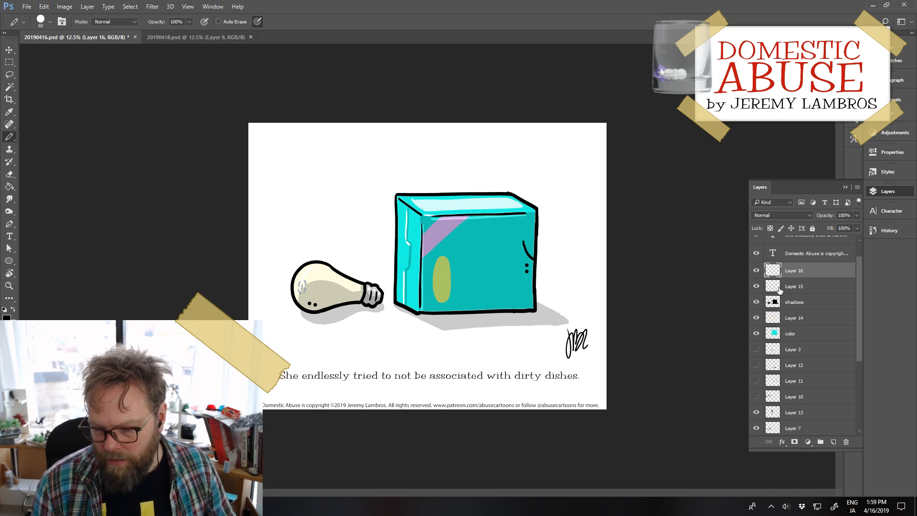
# Step: Select the layers from Layer 16 down to Layer 7 and nudge the bulb and box artwork slightly up and to the left
pyautogui.scroll(-3, 807, 337)
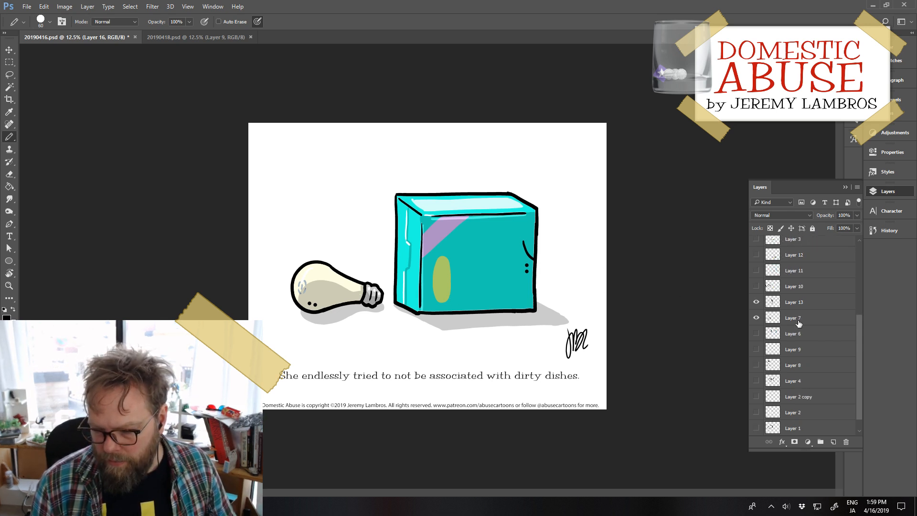
pyautogui.keyDown('shift'); pyautogui.click(798, 321); pyautogui.keyUp('shift')
pyautogui.scroll(2, 768, 307)
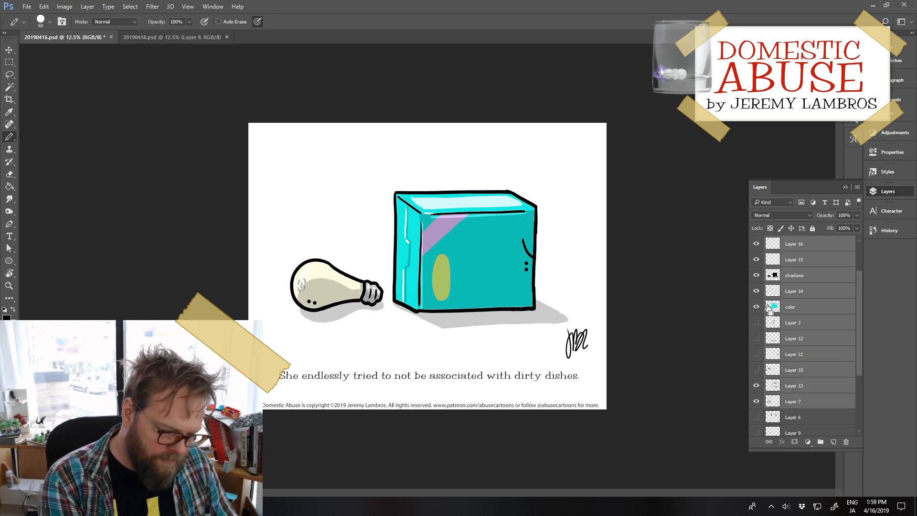
pyautogui.hotkey('ctrl', 'shift', 'Left')
pyautogui.hotkey('ctrl', 'shift', 'Left')
pyautogui.hotkey('ctrl', 'shift', 'Up')
pyautogui.hotkey('ctrl', 'shift', 'Up')
pyautogui.hotkey('ctrl', 'shift', 'Up')
pyautogui.hotkey('ctrl', 'shift', 'Up')
pyautogui.hotkey('ctrl', 'shift', 'Up')
pyautogui.hotkey('ctrl', 'shift', 'Up')
pyautogui.hotkey('ctrl', 'shift', 'Up')
pyautogui.hotkey('ctrl', 'shift', 'Up')
pyautogui.hotkey('ctrl', 'shift', 'Up')
pyautogui.hotkey('ctrl', 'shift', 'Up')
pyautogui.hotkey('ctrl', 'shift', 'Up')
pyautogui.hotkey('ctrl', 'shift', 'Up')
pyautogui.hotkey('ctrl', 'shift', 'Up')
pyautogui.hotkey('ctrl', 'shift', 'Up')
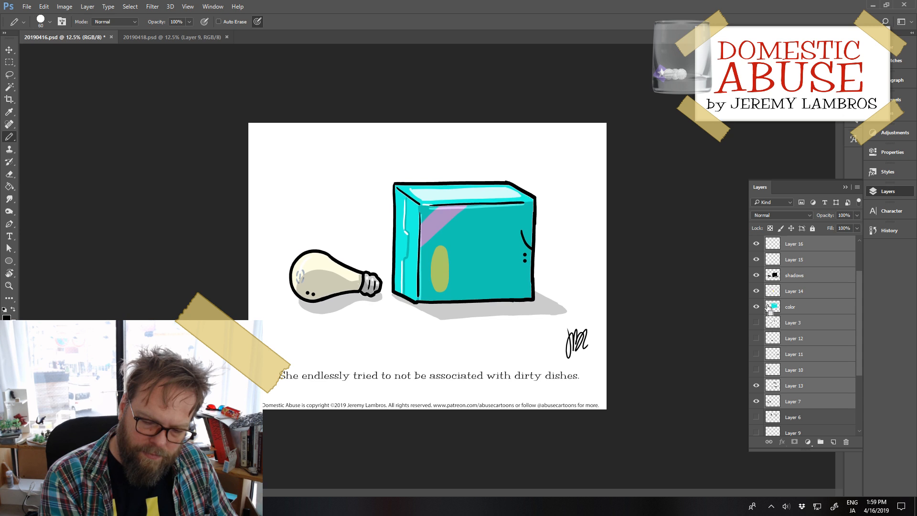
pyautogui.hotkey('ctrl', 'shift', 'Down')
pyautogui.hotkey('ctrl', 'shift', 'Down')
pyautogui.hotkey('ctrl', 'shift', 'Down')
pyautogui.hotkey('ctrl', 'shift', 'Down')
pyautogui.hotkey('ctrl', 'shift', 'Down')
pyautogui.hotkey('ctrl', 'shift', 'Down')
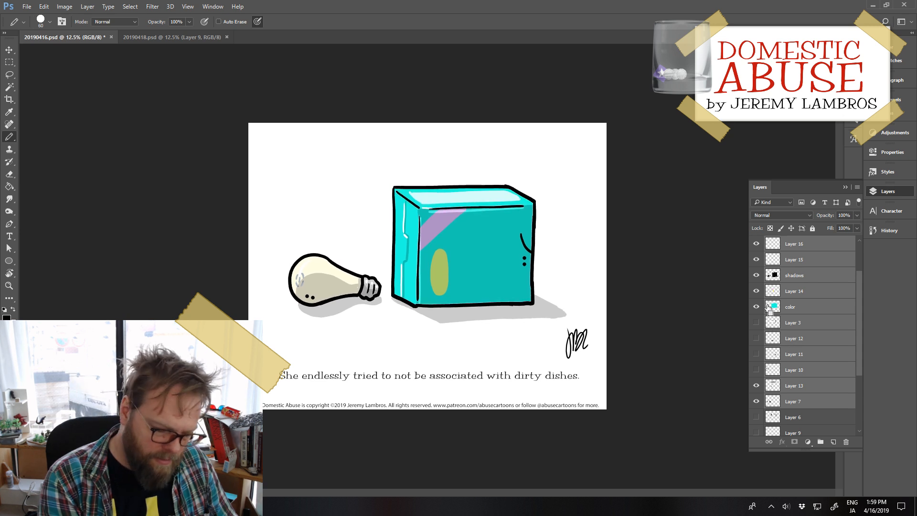
# Step: Shift the signature on the sig layer slightly down and to the left, and save 20190416.psd
pyautogui.click(794, 280)
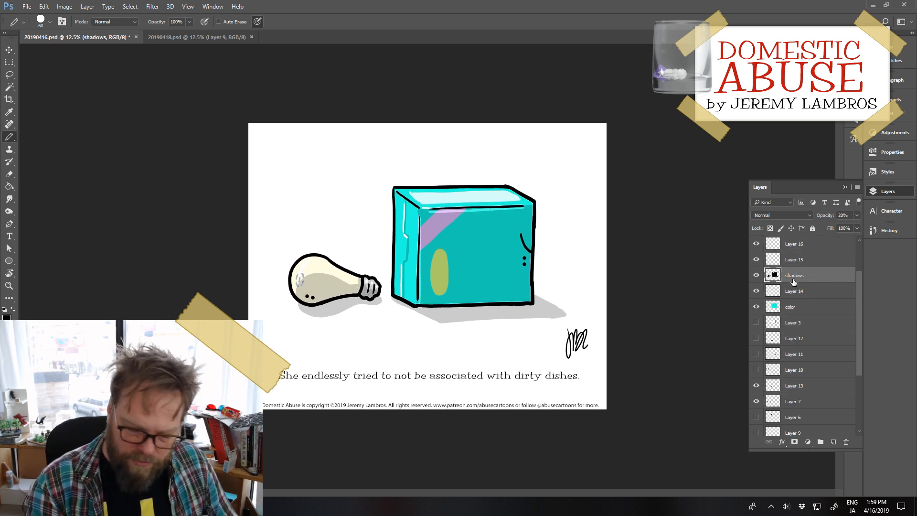
pyautogui.press('e')
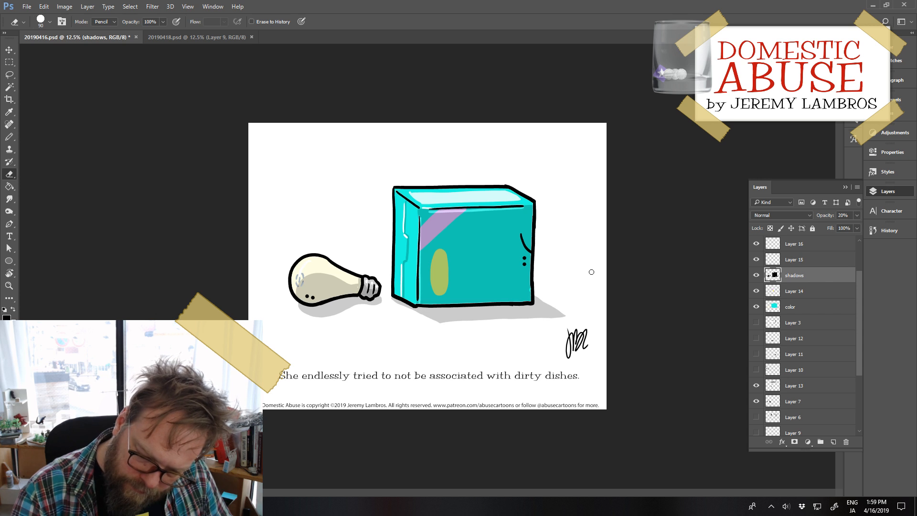
pyautogui.keyDown('ctrl'); pyautogui.click(585, 352); pyautogui.keyUp('ctrl')
pyautogui.hotkey('ctrl', 's')
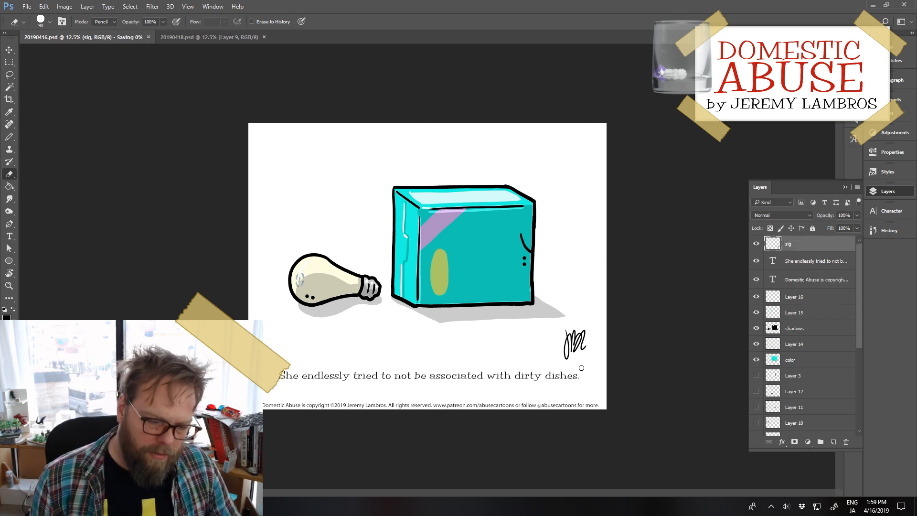
# Step: Switch to 20190418.psd, select the color layer and set the foreground color to a light orange, about #f6c972
pyautogui.click(173, 36)
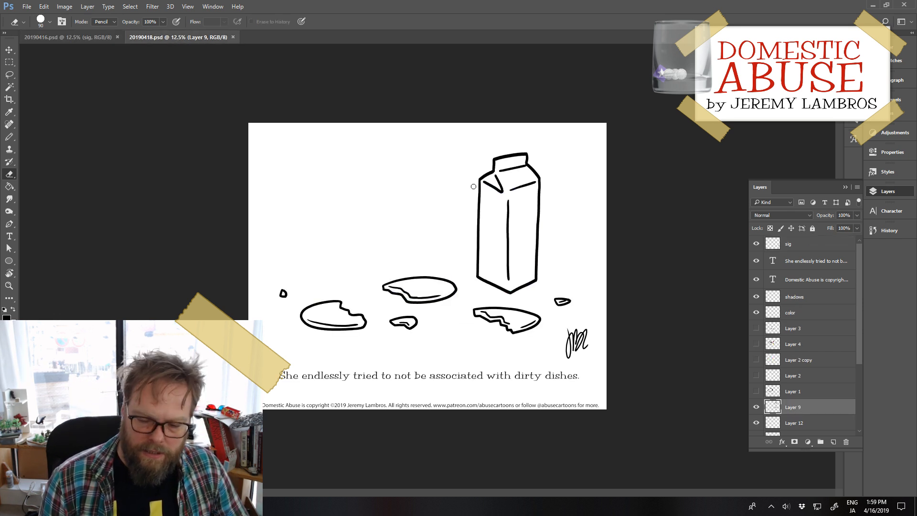
pyautogui.click(816, 312)
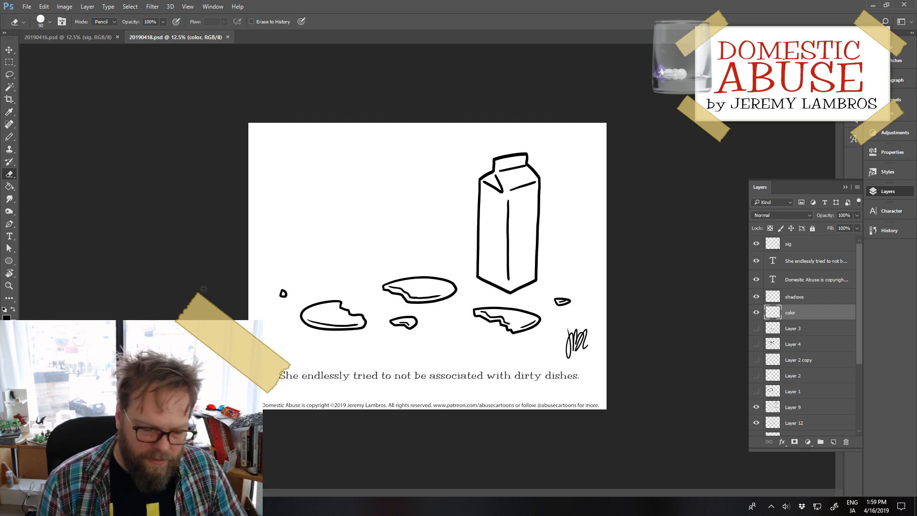
pyautogui.click(6, 316)
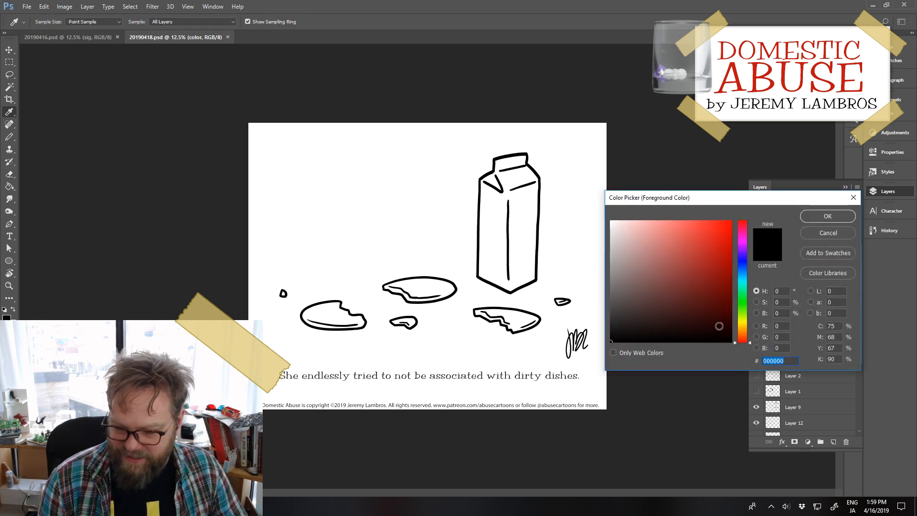
pyautogui.moveTo(744, 326); pyautogui.dragTo(744, 329)
pyautogui.moveTo(664, 239)
pyautogui.mouseDown()
pyautogui.moveTo(653, 224)
pyautogui.moveTo(672, 238)
pyautogui.moveTo(676, 225)
pyautogui.mouseUp()
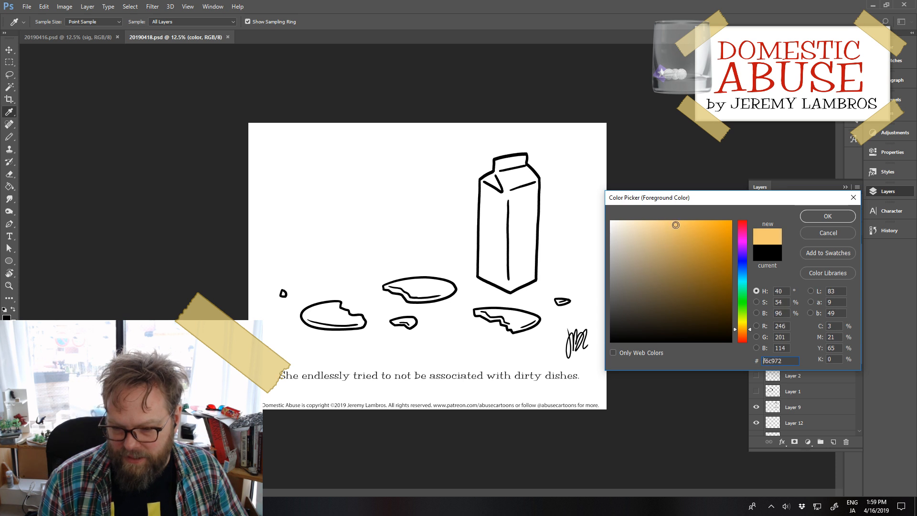
pyautogui.click(824, 216)
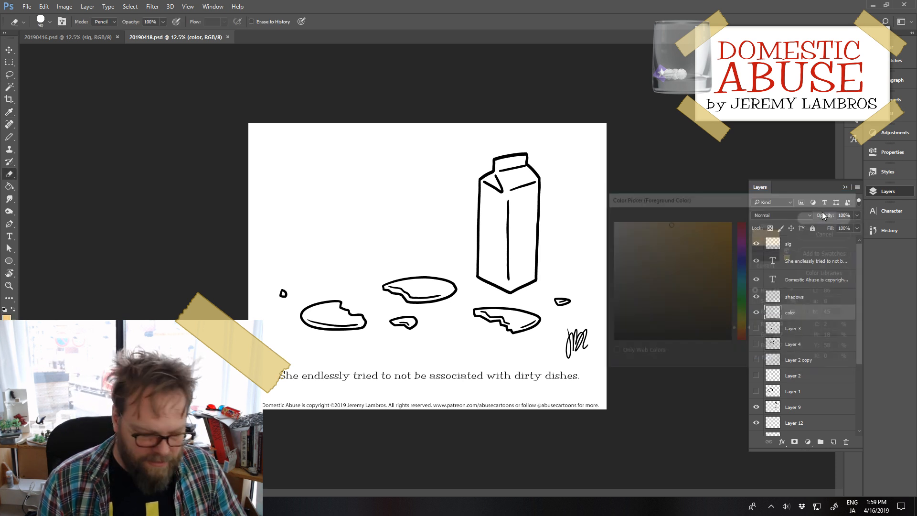
# Step: Fill the broken cookies and their crumbs with the light orange on the color layer
pyautogui.press('g')
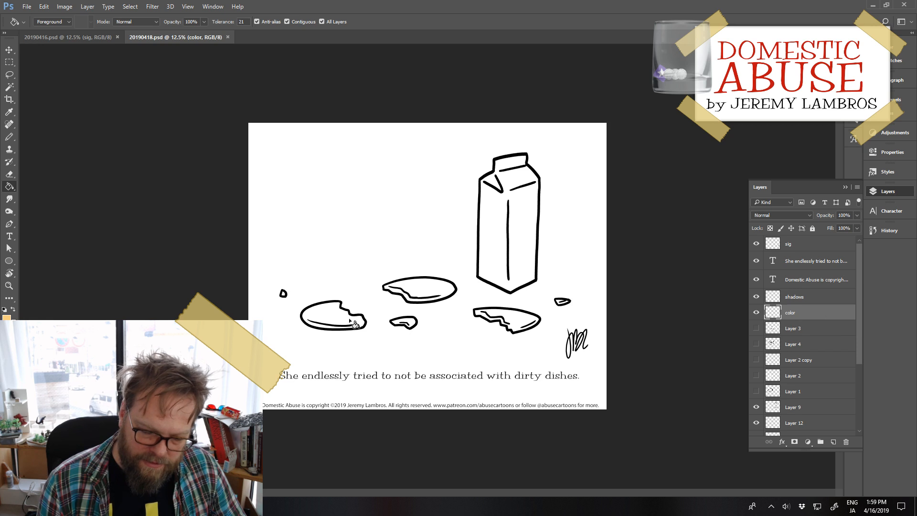
pyautogui.click(317, 317)
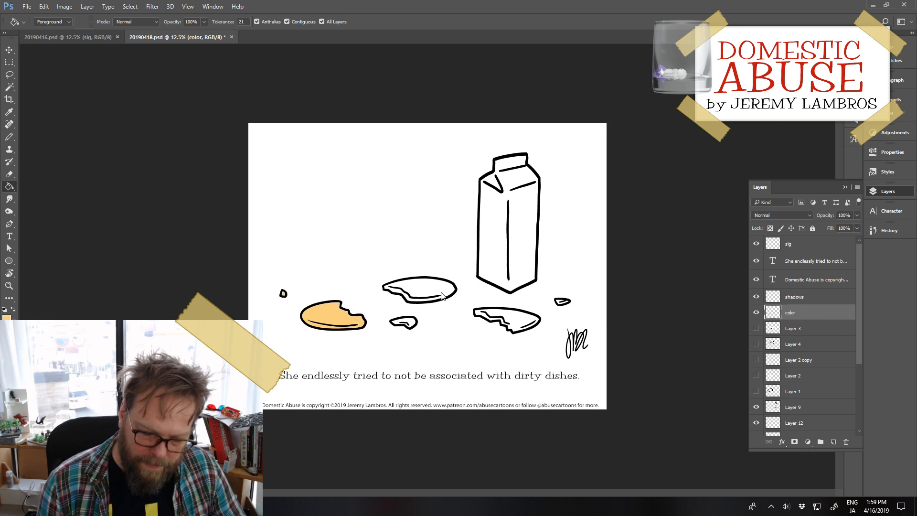
pyautogui.click(421, 296)
pyautogui.click(405, 325)
pyautogui.click(530, 324)
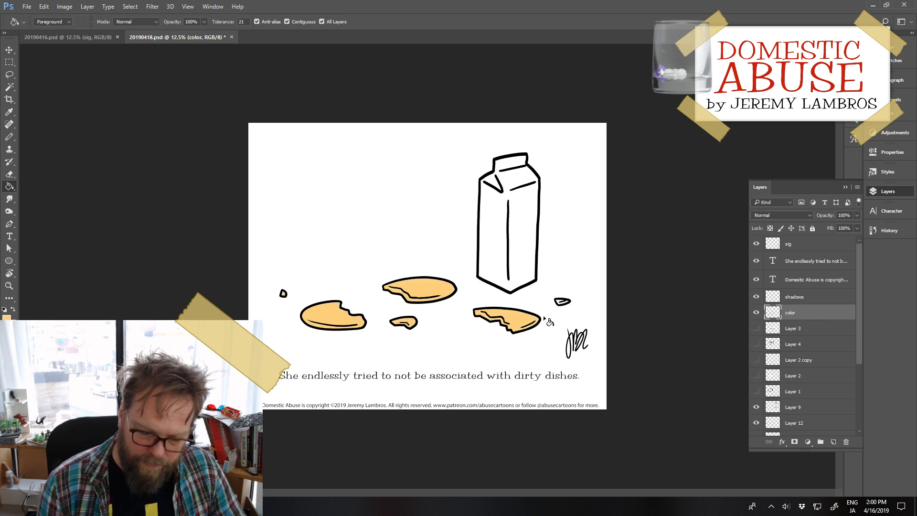
pyautogui.click(563, 303)
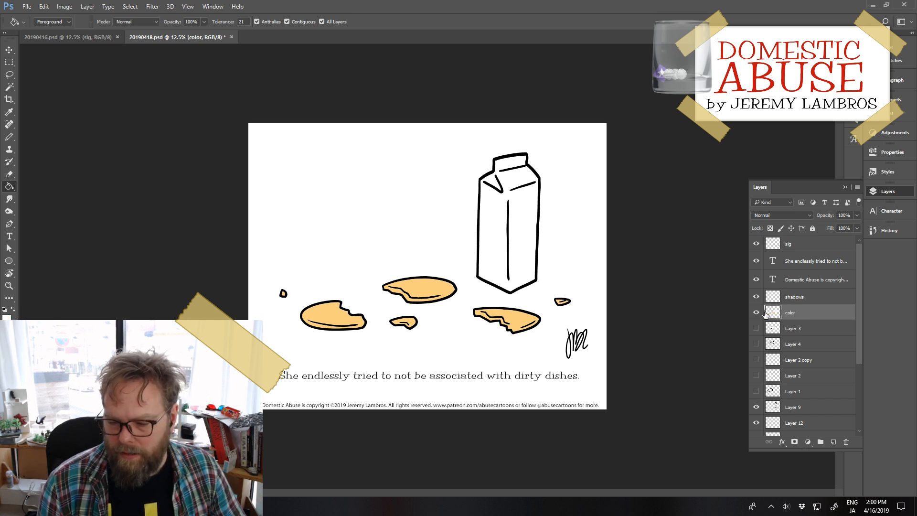
# Step: Add a new layer above the color layer and set the foreground color to blue #5890e7
pyautogui.click(833, 443)
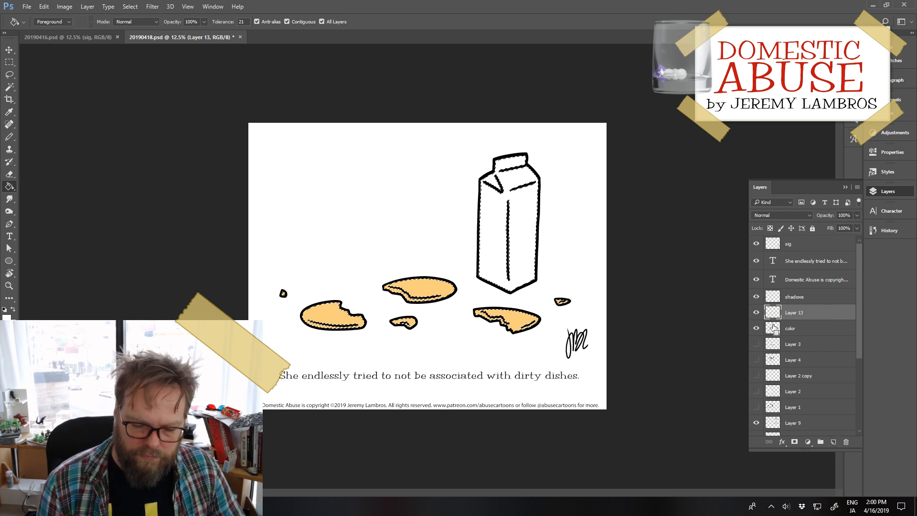
pyautogui.click(7, 316)
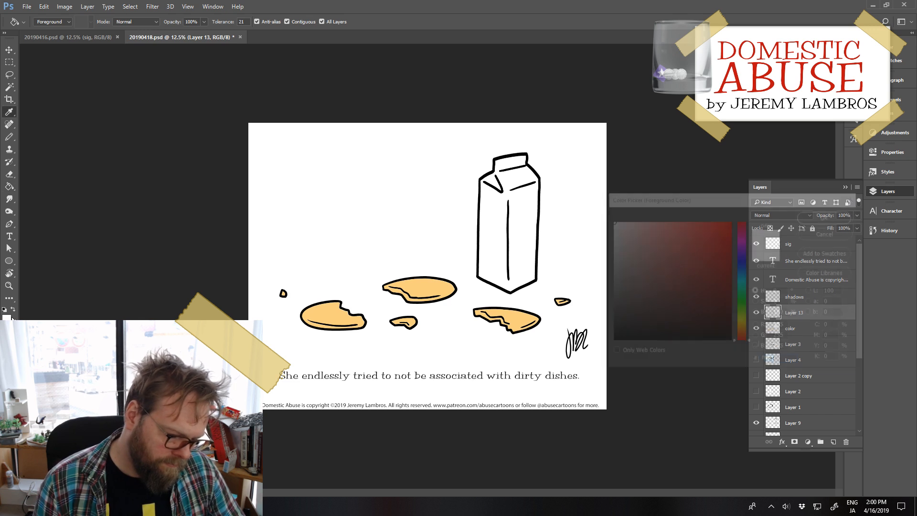
pyautogui.moveTo(683, 278); pyautogui.dragTo(703, 220)
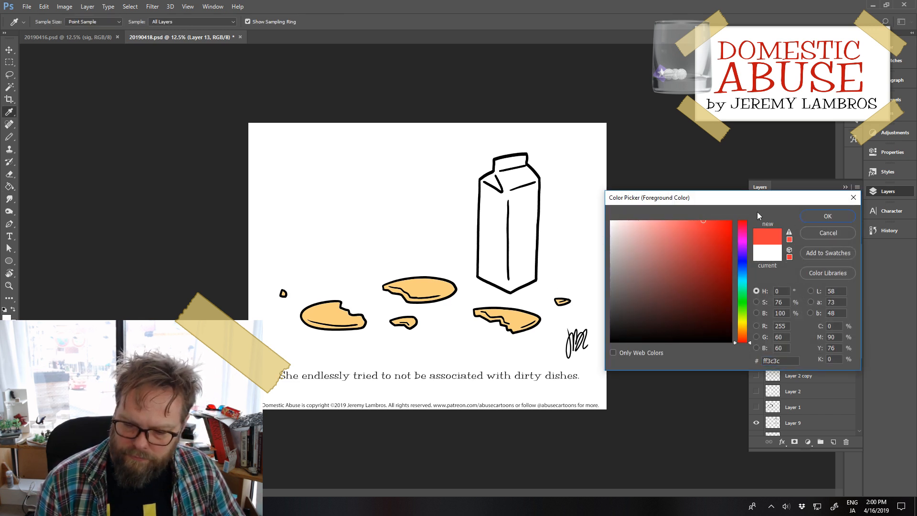
pyautogui.click(743, 262)
pyautogui.click(690, 243)
pyautogui.moveTo(691, 242)
pyautogui.mouseDown()
pyautogui.moveTo(668, 237)
pyautogui.moveTo(693, 235)
pyautogui.moveTo(705, 219)
pyautogui.moveTo(686, 239)
pyautogui.moveTo(690, 229)
pyautogui.mouseUp()
pyautogui.click(742, 269)
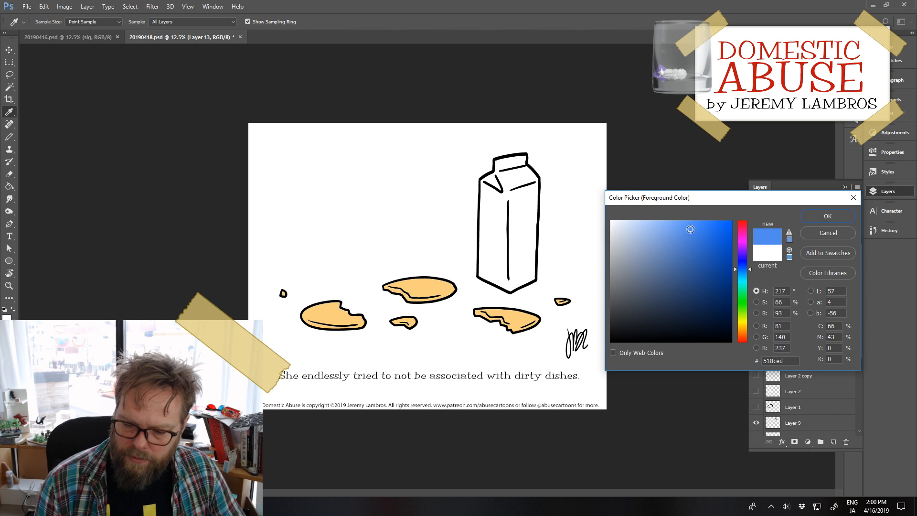
pyautogui.click(789, 233)
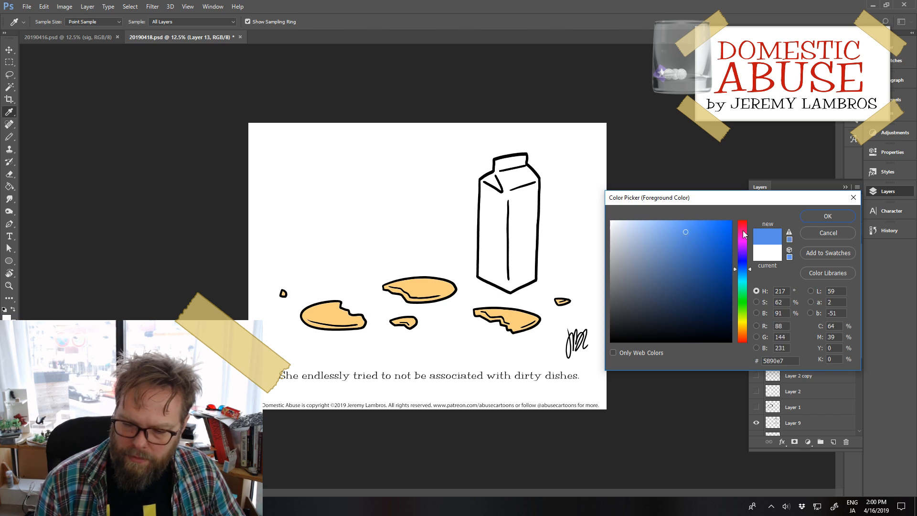
pyautogui.click(832, 213)
# Step: Try a blue pencil stroke along the upper edge of the milk carton's left face on Layer 13
pyautogui.press('g')
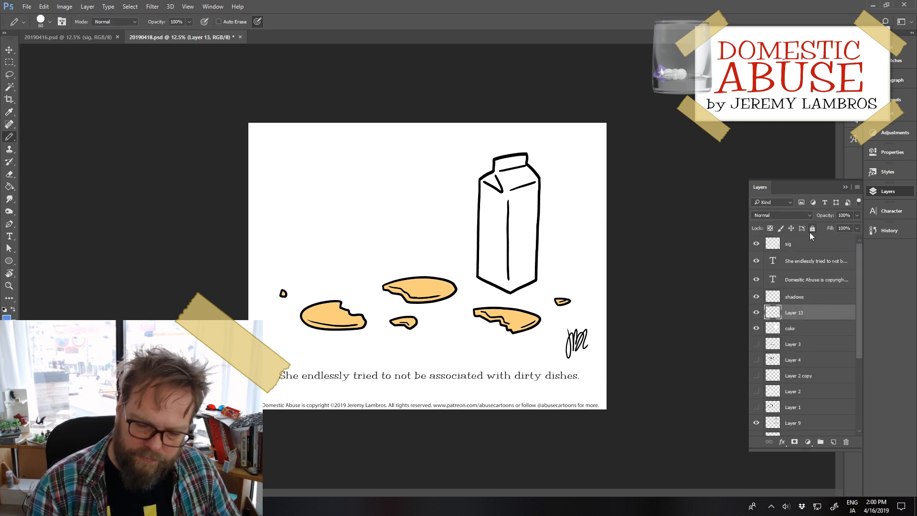
pyautogui.press('b')
pyautogui.moveTo(481, 181); pyautogui.dragTo(505, 197)
pyautogui.hotkey('ctrl', 'z')
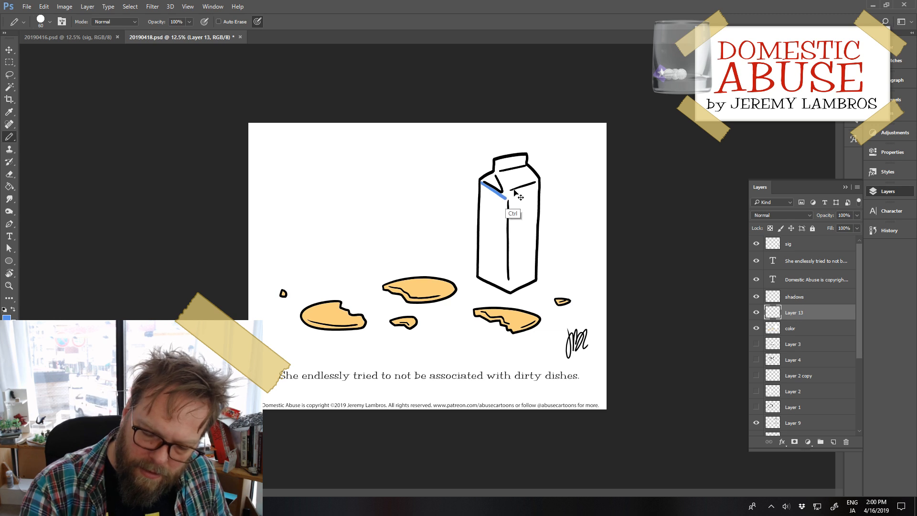
pyautogui.hotkey('ctrl', 'z')
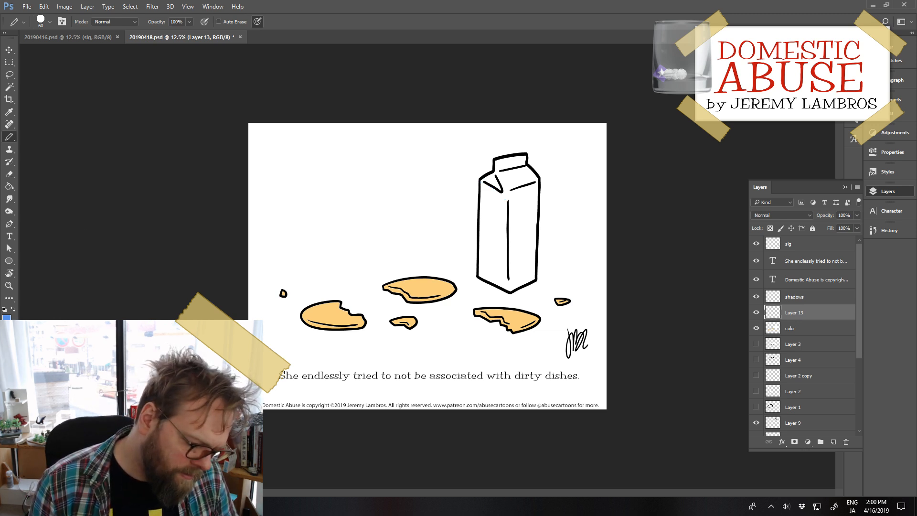
# Step: Set the foreground color to light blue #6ecaf3
pyautogui.click(5, 309)
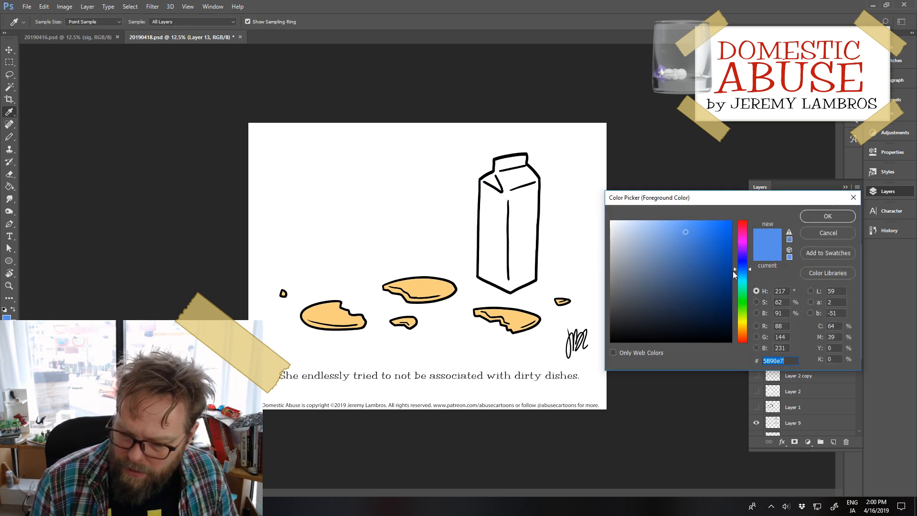
pyautogui.click(736, 274)
pyautogui.click(695, 227)
pyautogui.moveTo(694, 228)
pyautogui.mouseDown()
pyautogui.moveTo(663, 200)
pyautogui.moveTo(684, 189)
pyautogui.mouseUp()
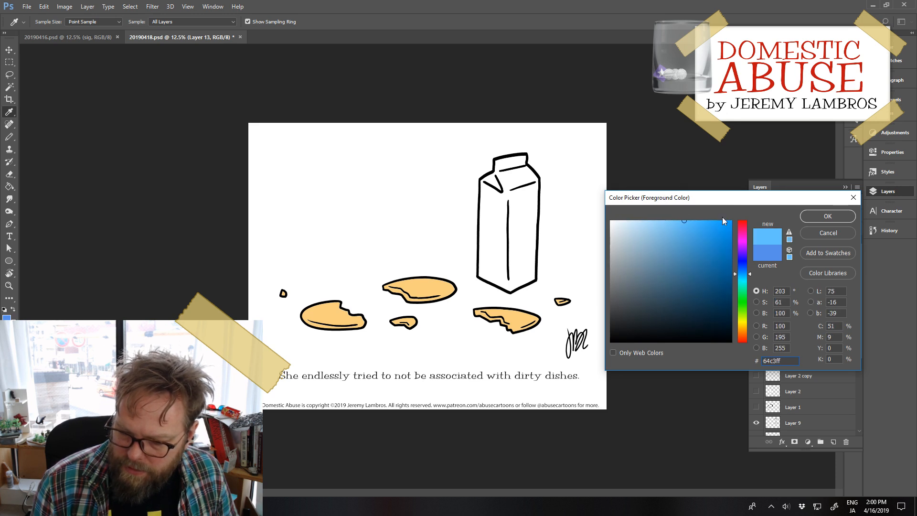
pyautogui.click(749, 275)
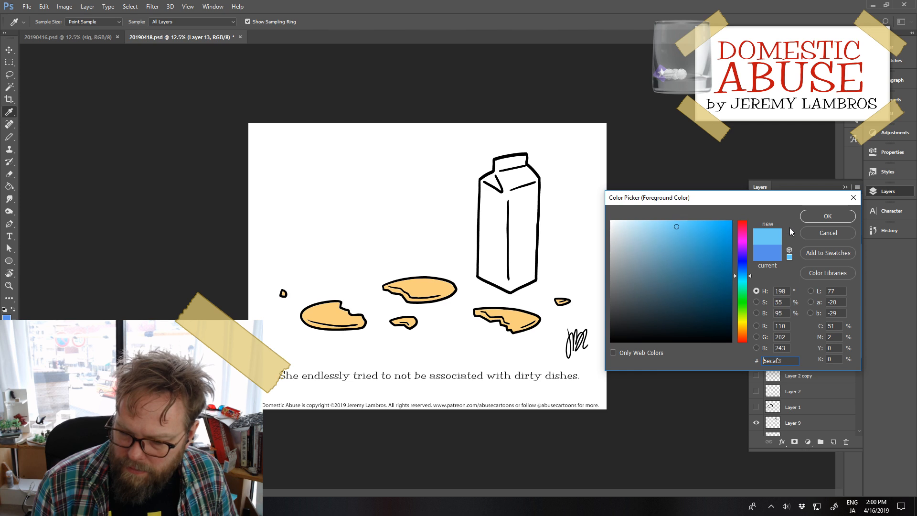
pyautogui.click(821, 218)
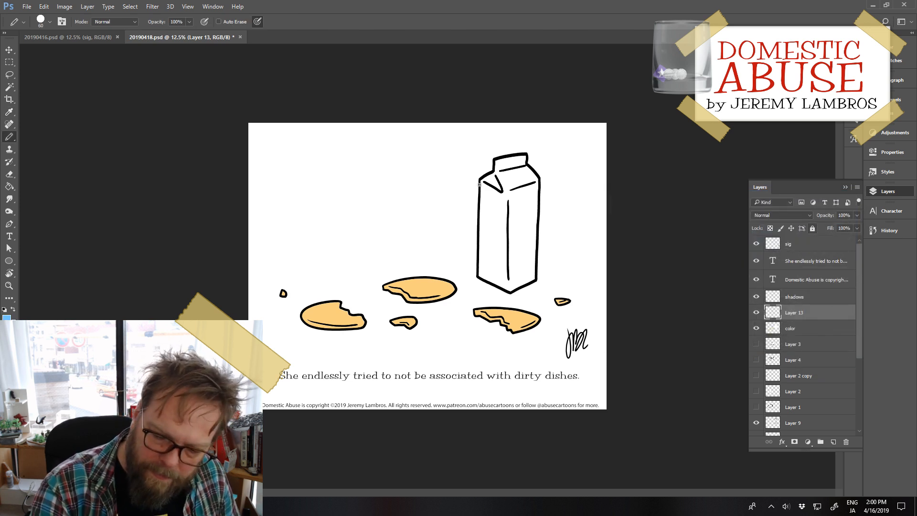
# Step: Draw light blue outlines for diagonal bands across both upper faces of the milk carton on Layer 13
pyautogui.moveTo(481, 181)
pyautogui.mouseDown()
pyautogui.moveTo(507, 197)
pyautogui.moveTo(541, 182)
pyautogui.moveTo(537, 222)
pyautogui.mouseUp()
pyautogui.hotkey('ctrl', 'z')
pyautogui.hotkey('ctrl', 'z')
pyautogui.moveTo(505, 193)
pyautogui.mouseDown()
pyautogui.moveTo(480, 204)
pyautogui.moveTo(480, 216)
pyautogui.mouseUp()
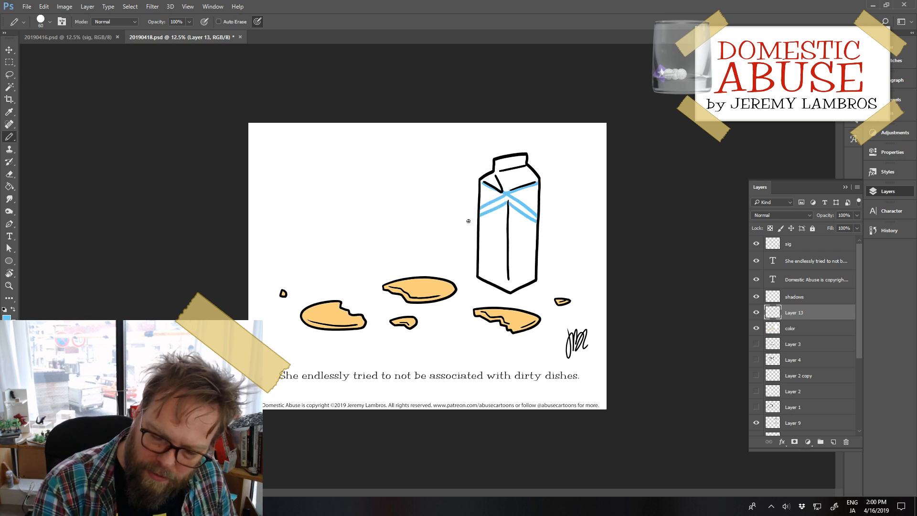
# Step: Fill the diagonal bands and the carton's gabled top with light blue, leaving the triangles between them white
pyautogui.press('g')
pyautogui.click(496, 203)
pyautogui.click(525, 210)
pyautogui.click(517, 178)
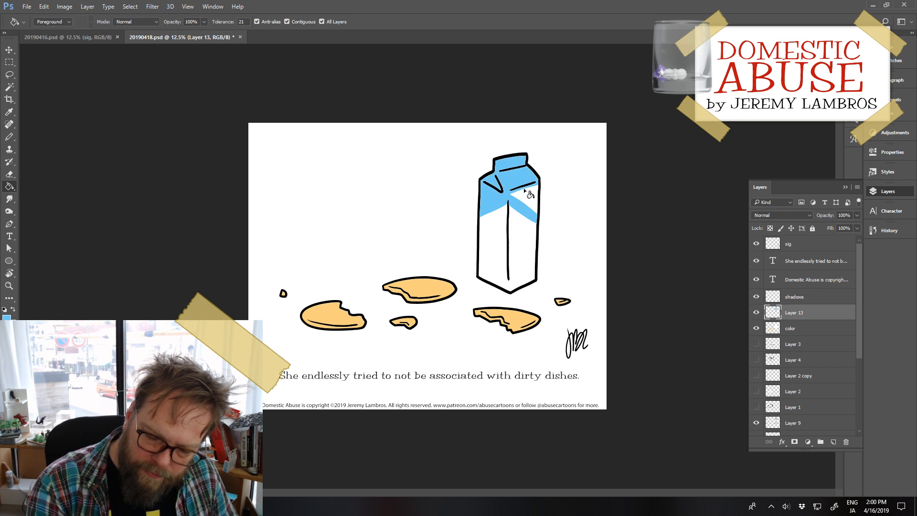
pyautogui.hotkey('ctrl', 'z')
pyautogui.hotkey('ctrl', 'z')
pyautogui.press('b')
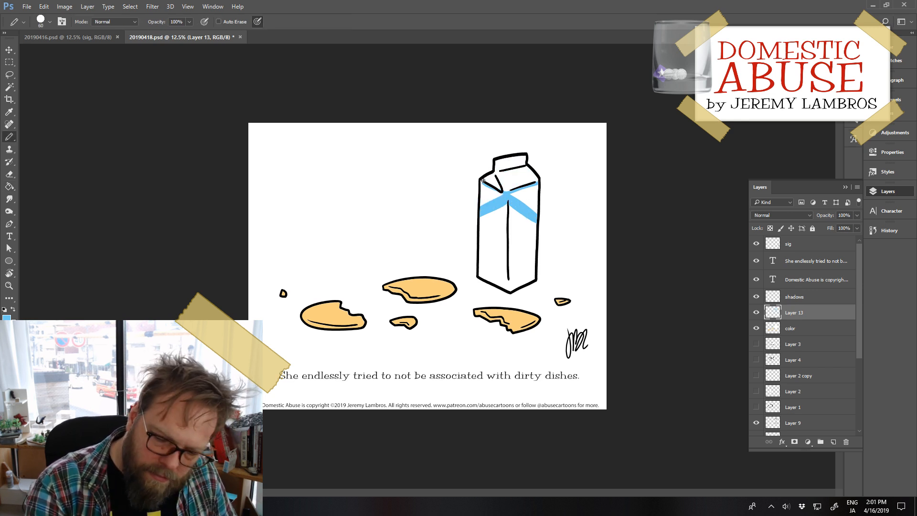
pyautogui.press('g')
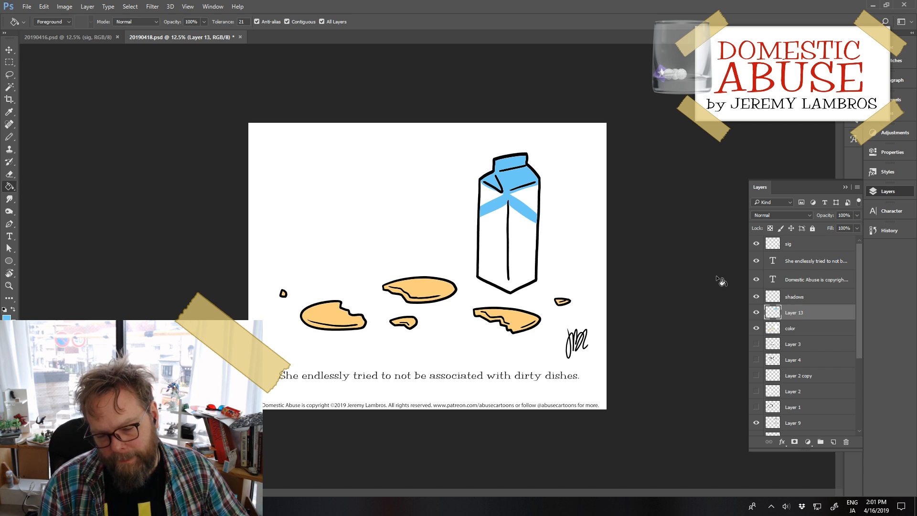
# Step: On the shadows layer, draw black strokes along the carton's top fold and center edge to close off the shaded side
pyautogui.click(770, 297)
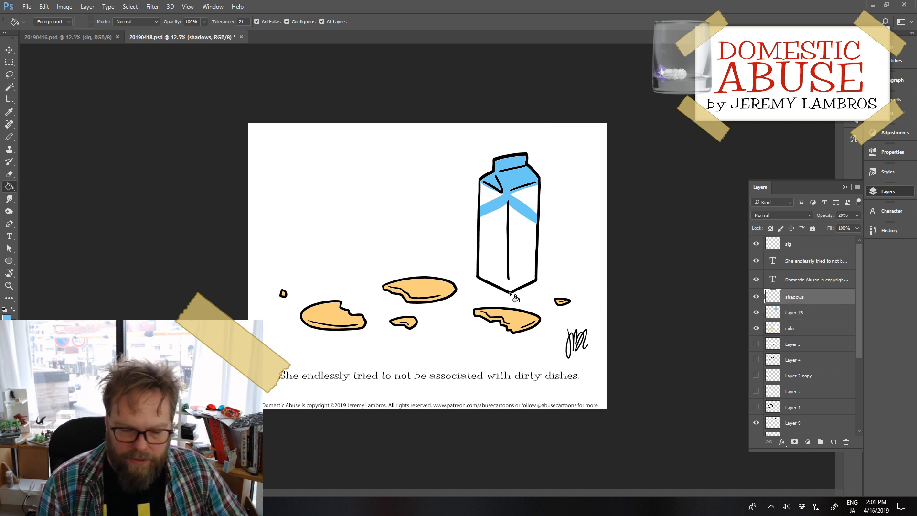
pyautogui.click(4, 310)
pyautogui.press('b')
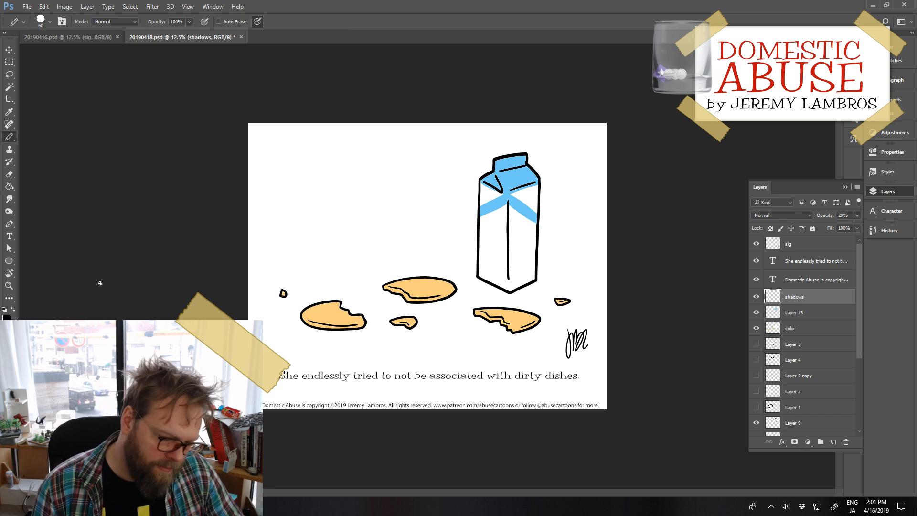
pyautogui.moveTo(500, 159)
pyautogui.mouseDown()
pyautogui.moveTo(499, 160)
pyautogui.moveTo(510, 211)
pyautogui.mouseUp()
pyautogui.moveTo(509, 281); pyautogui.dragTo(510, 294)
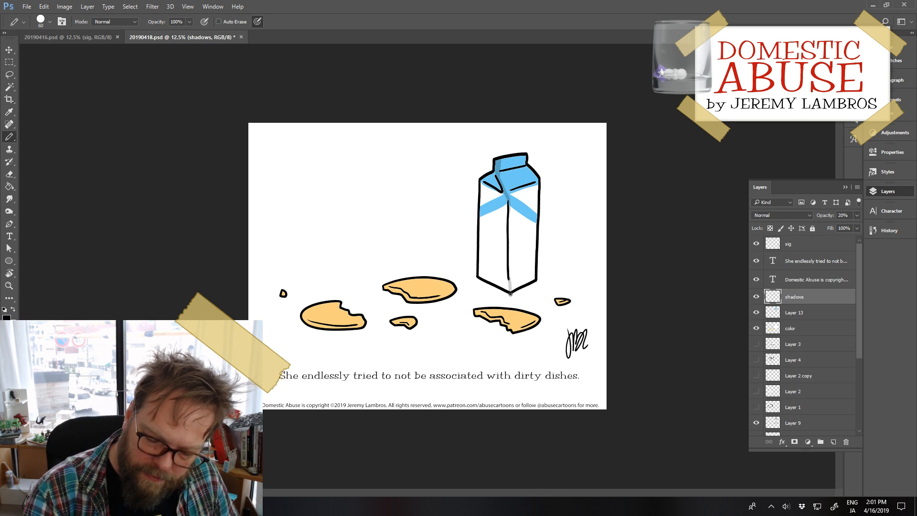
# Step: Draw black shading along the lower rims and bitten edges of the cookies on the shadows layer
pyautogui.moveTo(536, 323)
pyautogui.mouseDown()
pyautogui.moveTo(517, 327)
pyautogui.moveTo(475, 313)
pyautogui.moveTo(512, 331)
pyautogui.mouseUp()
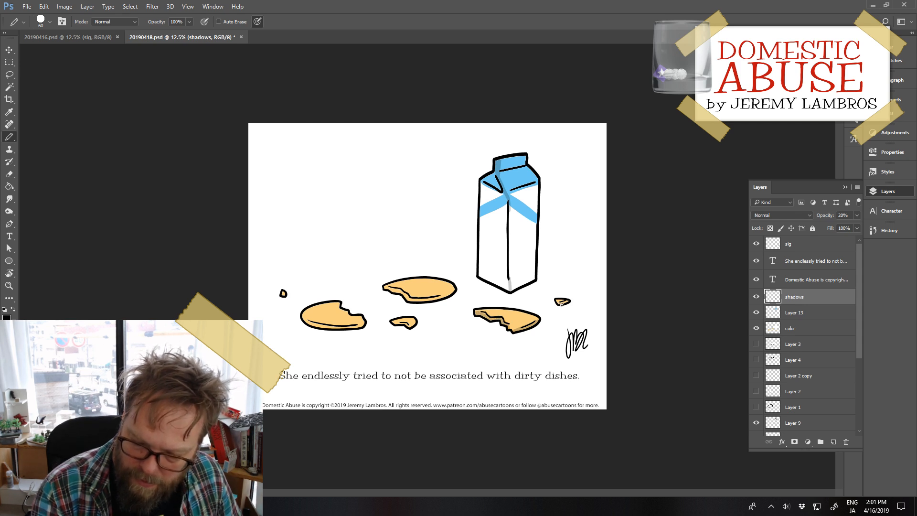
pyautogui.moveTo(385, 289)
pyautogui.mouseDown()
pyautogui.moveTo(409, 301)
pyautogui.moveTo(454, 290)
pyautogui.mouseUp()
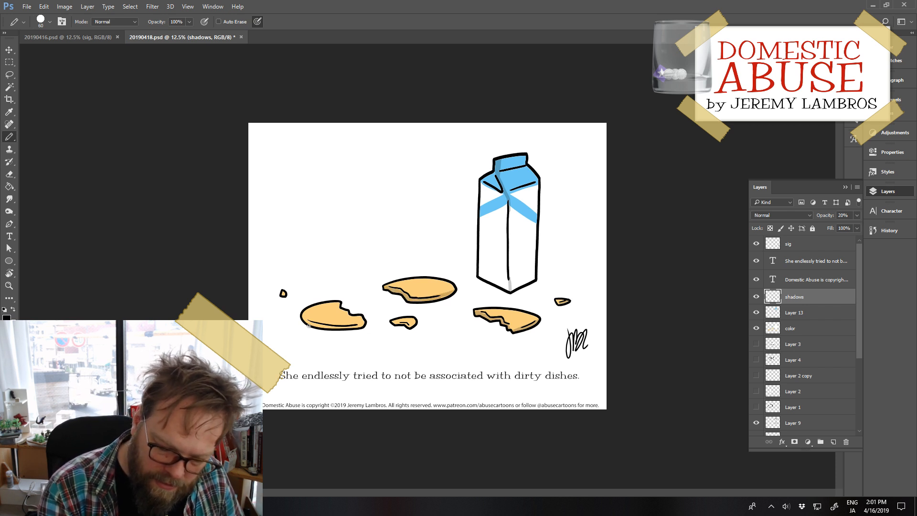
pyautogui.moveTo(308, 325)
pyautogui.mouseDown()
pyautogui.moveTo(367, 324)
pyautogui.moveTo(308, 323)
pyautogui.moveTo(340, 303)
pyautogui.moveTo(416, 322)
pyautogui.mouseUp()
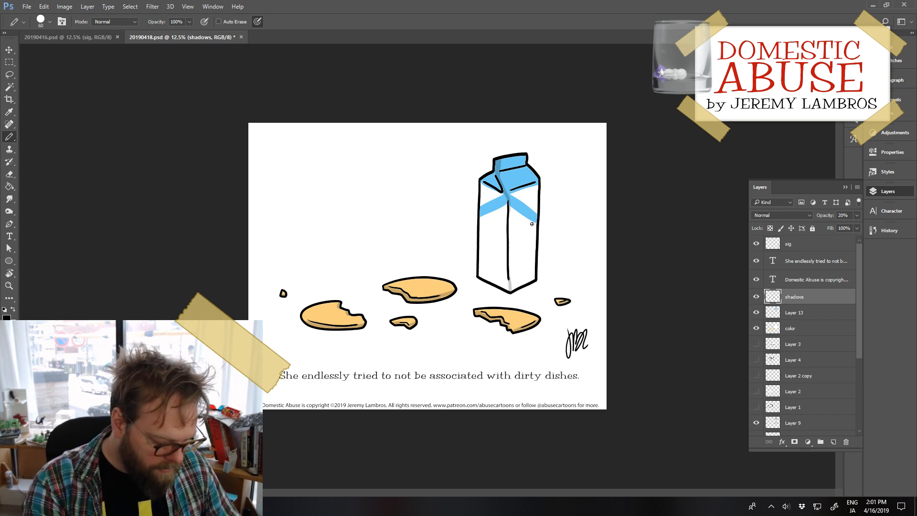
# Step: Fill the carton's right face and the front of its gabled top with black shading, and switch the foreground color to white
pyautogui.press('g')
pyautogui.click(525, 260)
pyautogui.click(529, 206)
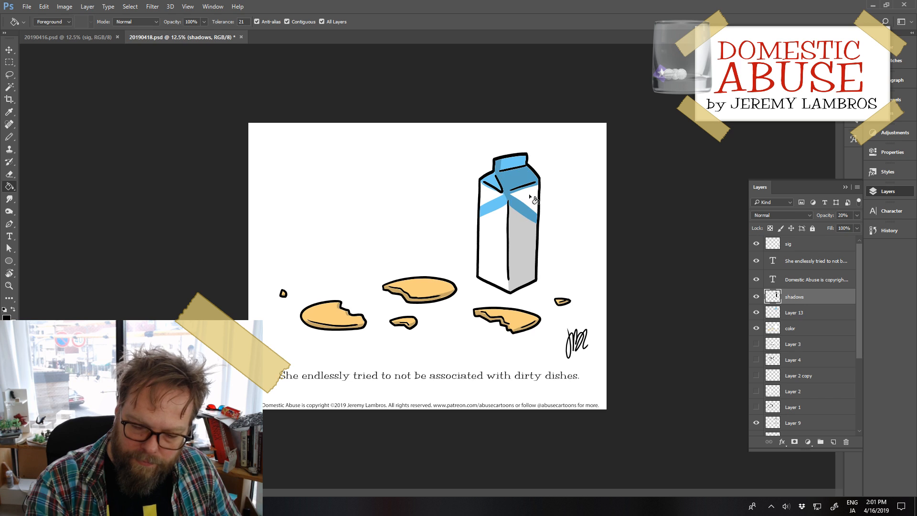
pyautogui.click(524, 163)
pyautogui.press('b')
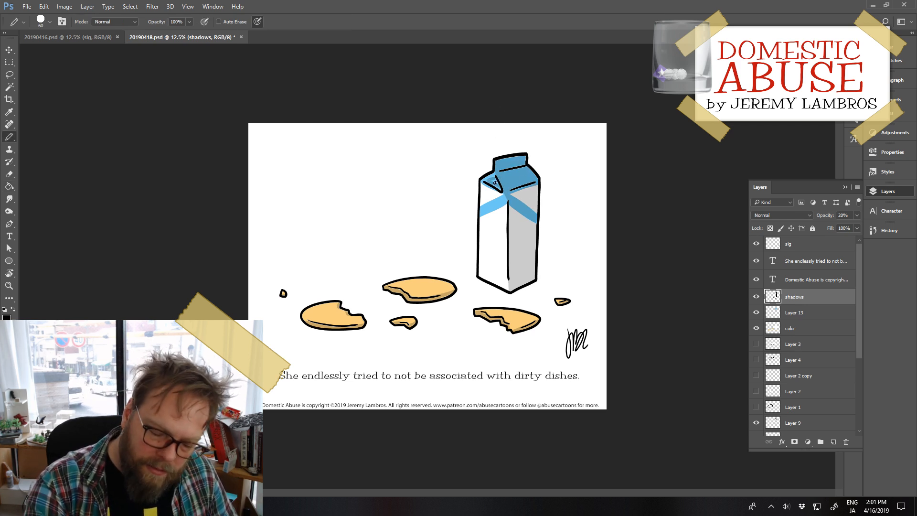
pyautogui.press('g')
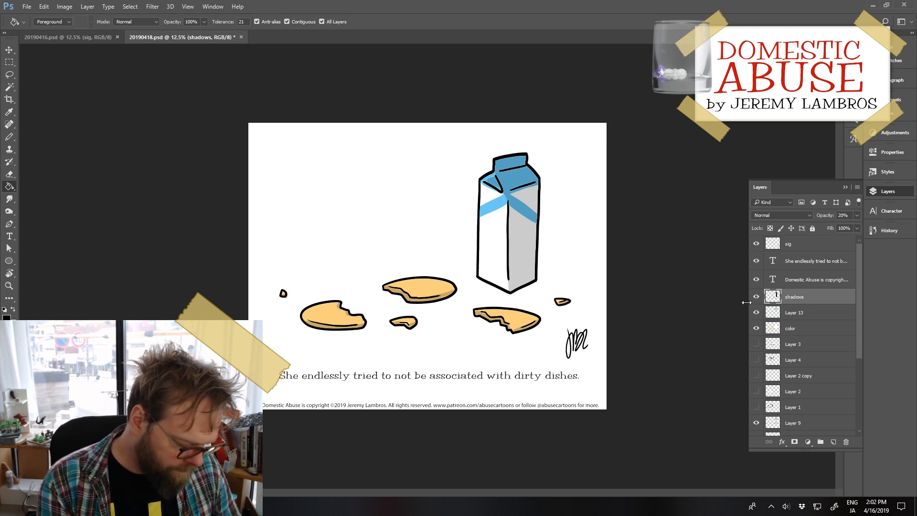
pyautogui.press('x')
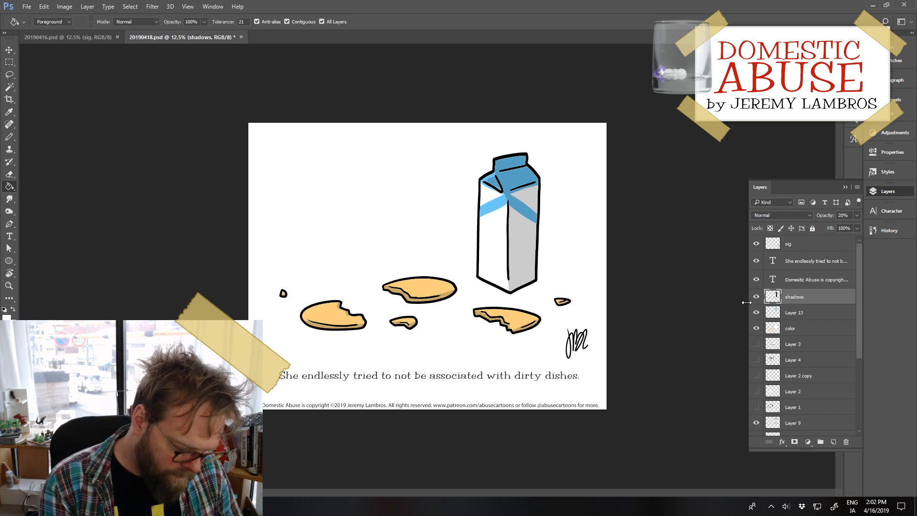
# Step: Draw white pencil highlights along the carton's top folds and center edge on the shadows layer
pyautogui.press('b')
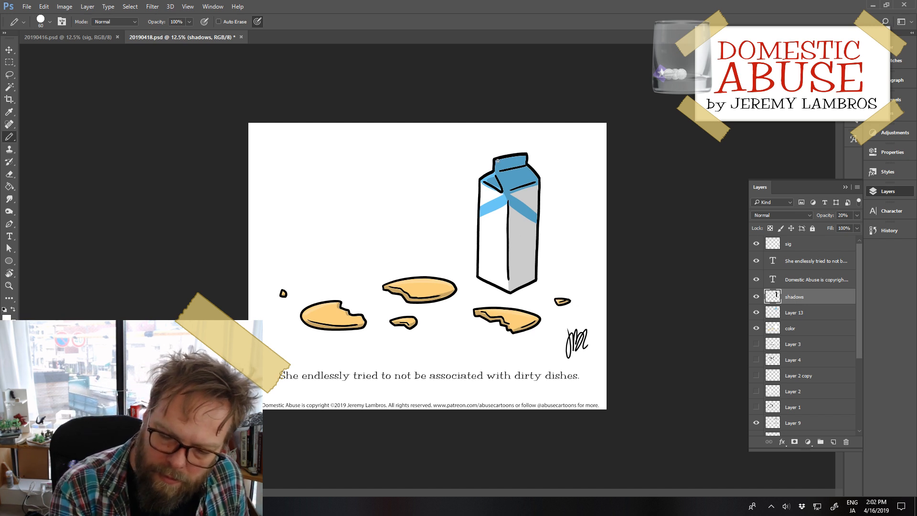
pyautogui.moveTo(502, 172)
pyautogui.mouseDown()
pyautogui.moveTo(531, 165)
pyautogui.moveTo(501, 186)
pyautogui.moveTo(539, 179)
pyautogui.moveTo(511, 276)
pyautogui.mouseUp()
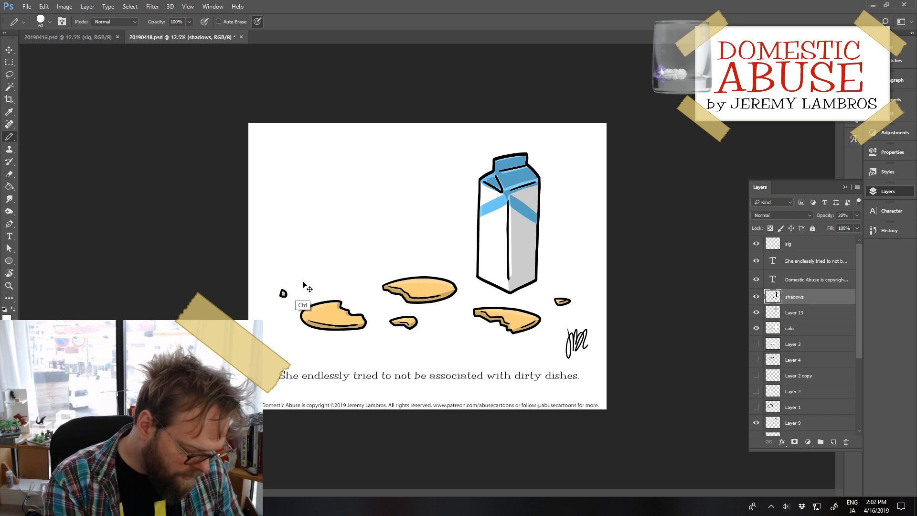
# Step: Switch the foreground color to black and draw cast shadows beneath all the cookies and crumbs on the shadows layer
pyautogui.press('x')
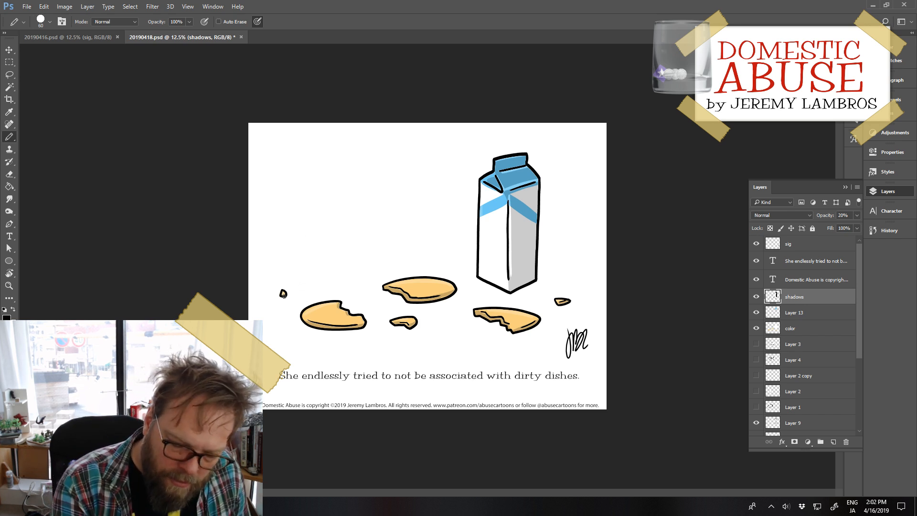
pyautogui.moveTo(283, 295); pyautogui.dragTo(289, 297)
pyautogui.moveTo(308, 327); pyautogui.dragTo(367, 326)
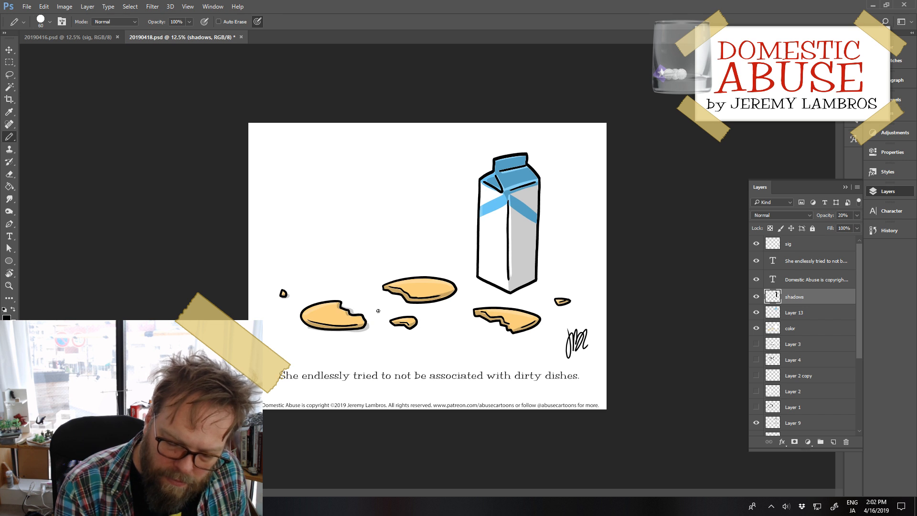
pyautogui.moveTo(392, 295)
pyautogui.mouseDown()
pyautogui.moveTo(429, 304)
pyautogui.moveTo(459, 292)
pyautogui.mouseUp()
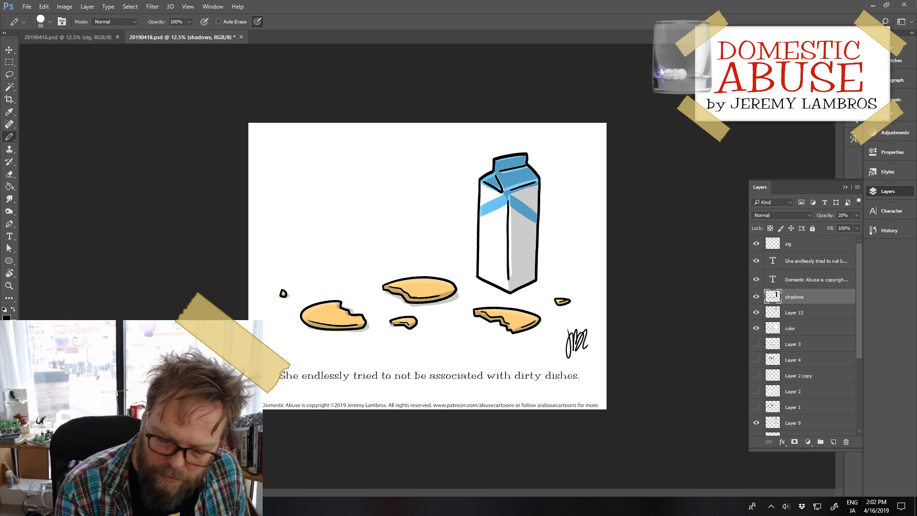
pyautogui.moveTo(391, 325); pyautogui.dragTo(418, 326)
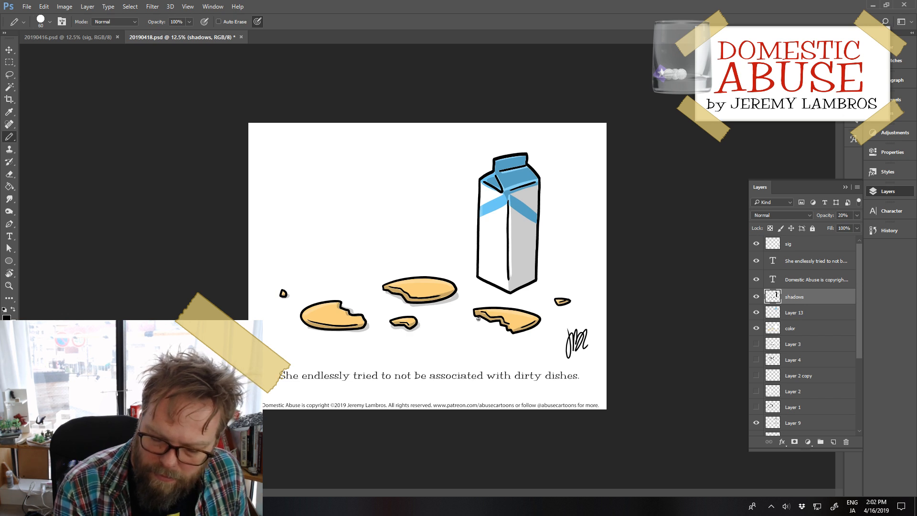
pyautogui.moveTo(478, 319)
pyautogui.mouseDown()
pyautogui.moveTo(520, 333)
pyautogui.moveTo(571, 301)
pyautogui.mouseUp()
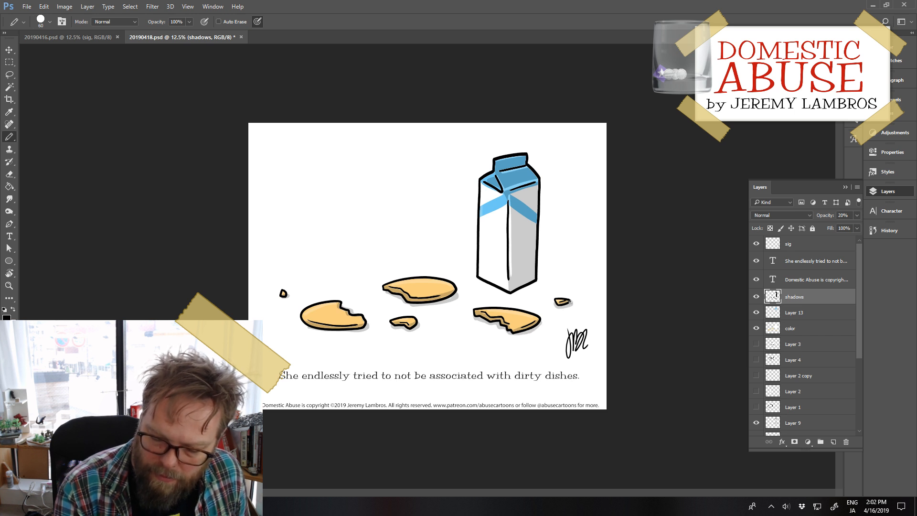
# Step: Outline the carton's cast shadow along its base and out to the right, and fill it with black
pyautogui.moveTo(476, 278)
pyautogui.mouseDown()
pyautogui.moveTo(511, 295)
pyautogui.moveTo(551, 282)
pyautogui.moveTo(537, 267)
pyautogui.moveTo(551, 282)
pyautogui.mouseUp()
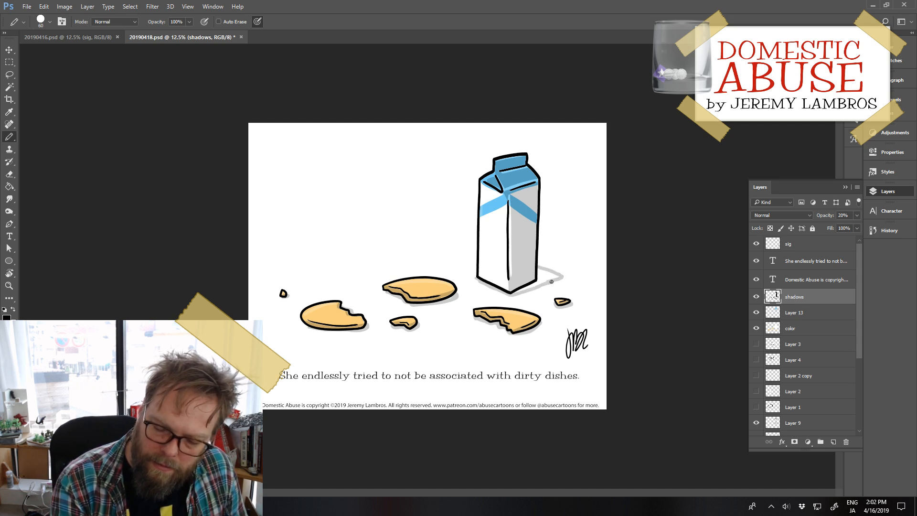
pyautogui.press('g')
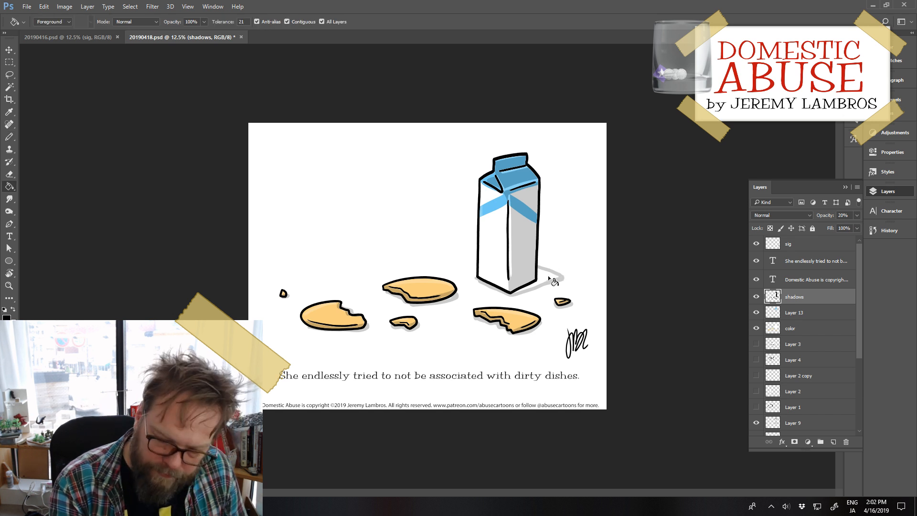
pyautogui.click(548, 275)
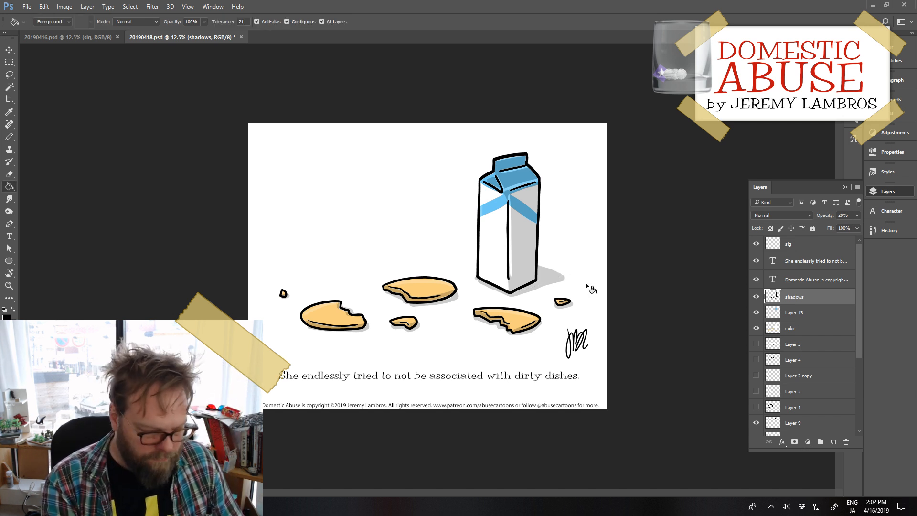
# Step: On a new layer above shadows, draw pairs of black dot eyes on the three large cookies and the carton's lower right face, and save
pyautogui.press('e')
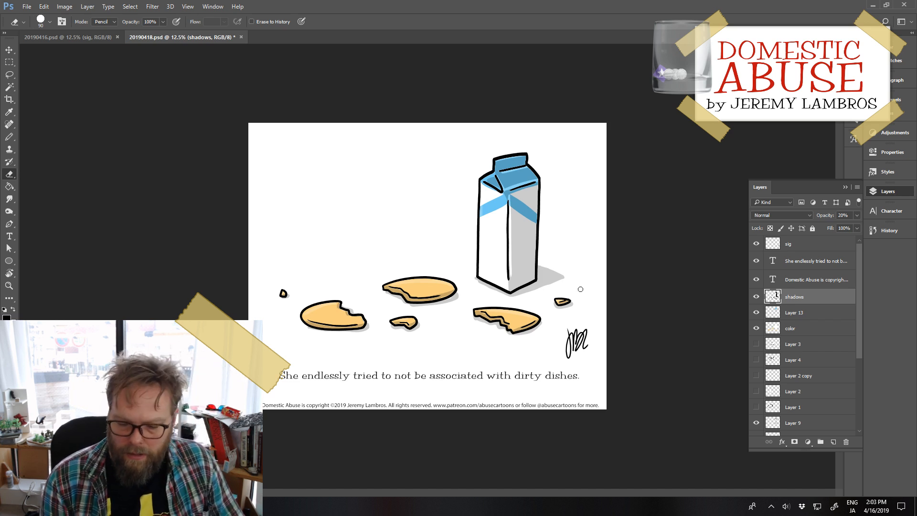
pyautogui.click(834, 442)
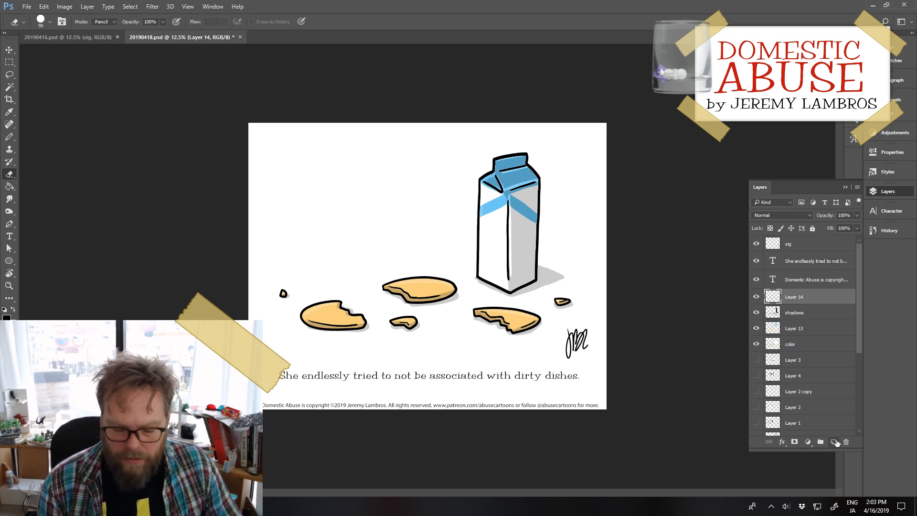
pyautogui.press('b')
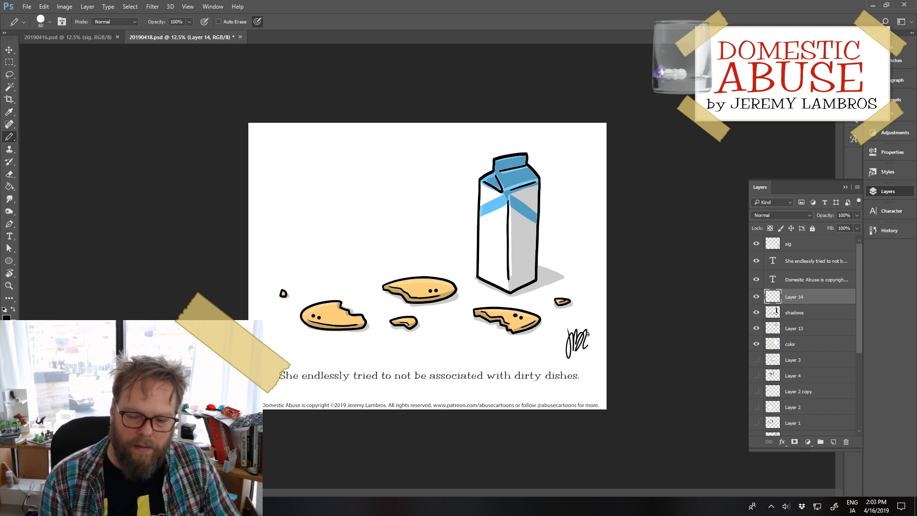
pyautogui.click(521, 281)
pyautogui.click(526, 278)
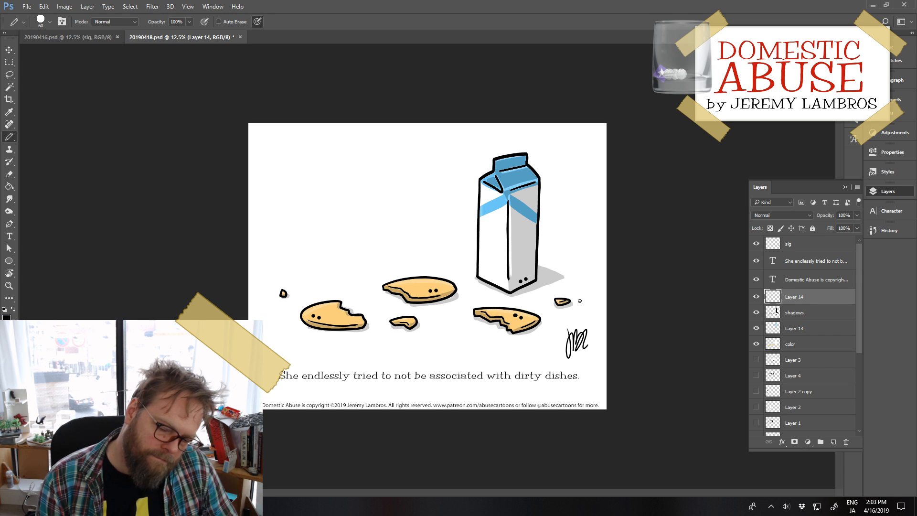
pyautogui.hotkey('ctrl', 's')
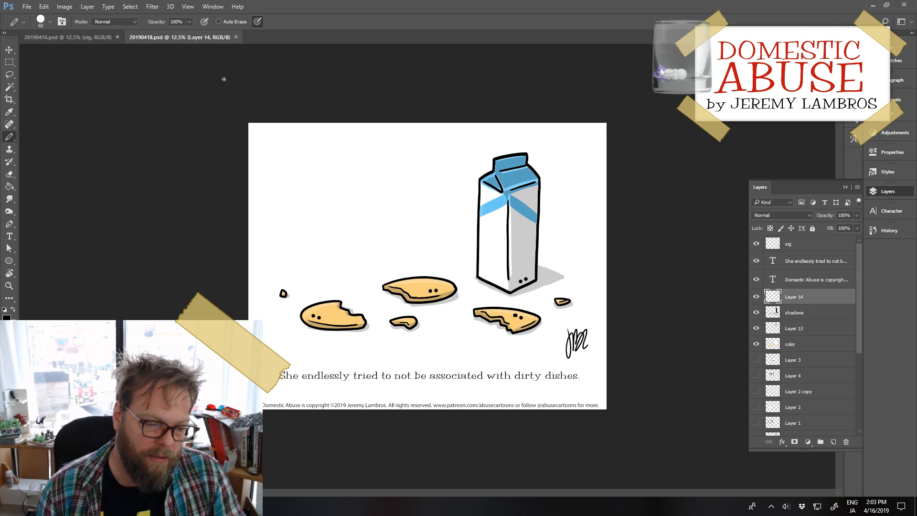
# Step: In 20190416.psd, draw black shading along the right edge of the box's front face on the shadows layer and save
pyautogui.click(61, 41)
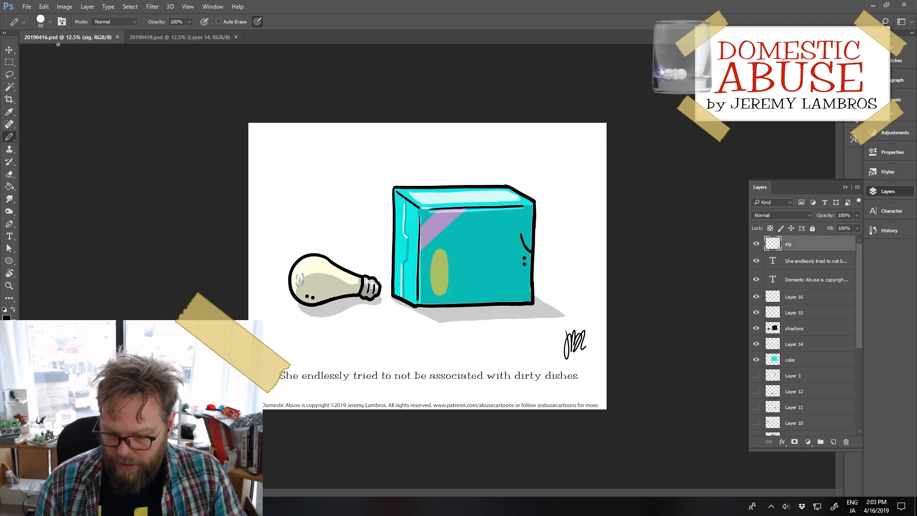
pyautogui.click(828, 334)
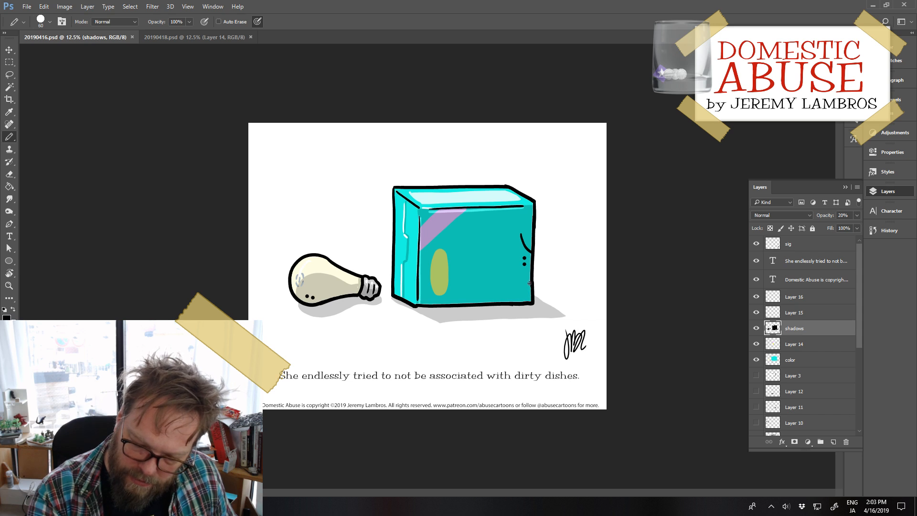
pyautogui.moveTo(530, 283); pyautogui.dragTo(531, 210)
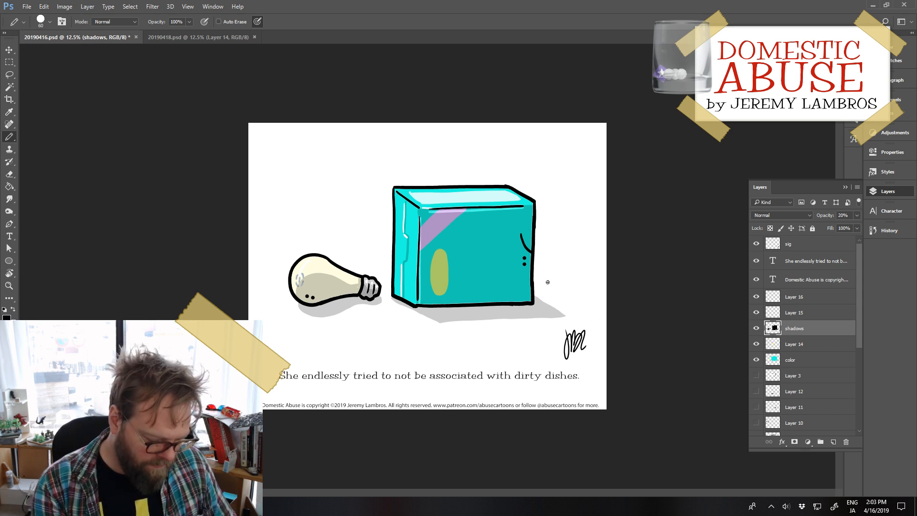
pyautogui.hotkey('ctrl', 's')
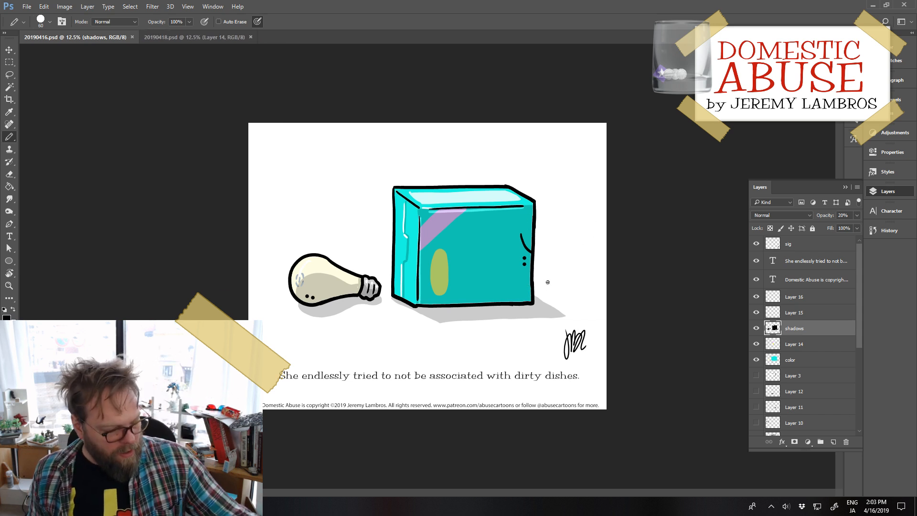
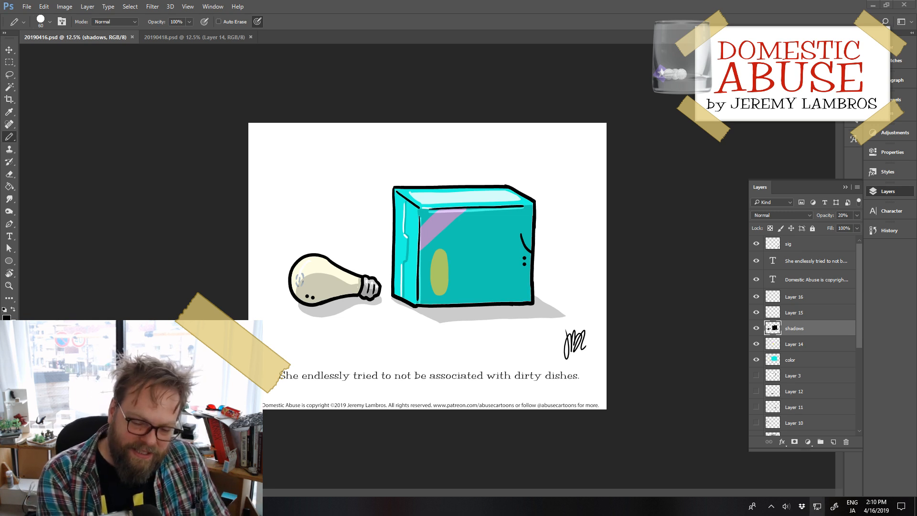
# Step: Replace the caption beneath the box and light bulb with "For a moment he thought he was having an idea." and save the file
pyautogui.hotkey('ctrl', '+')
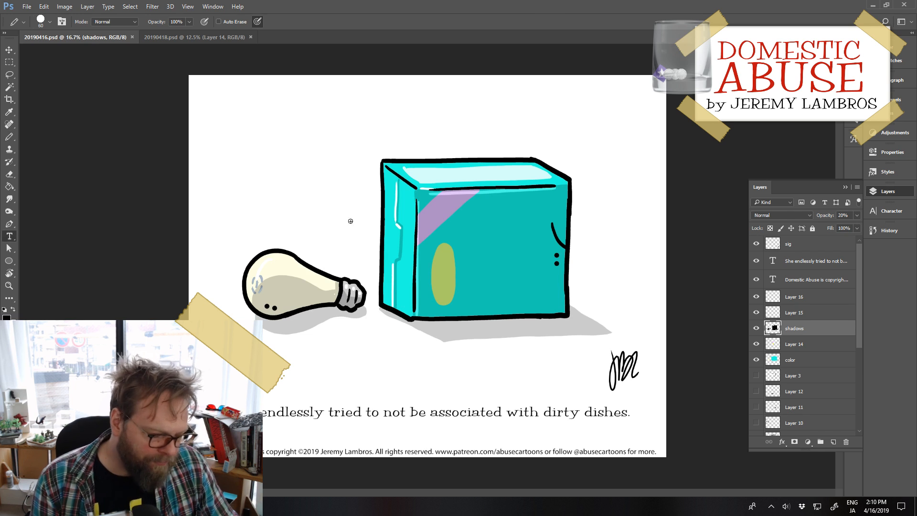
pyautogui.press('t')
pyautogui.click(349, 415)
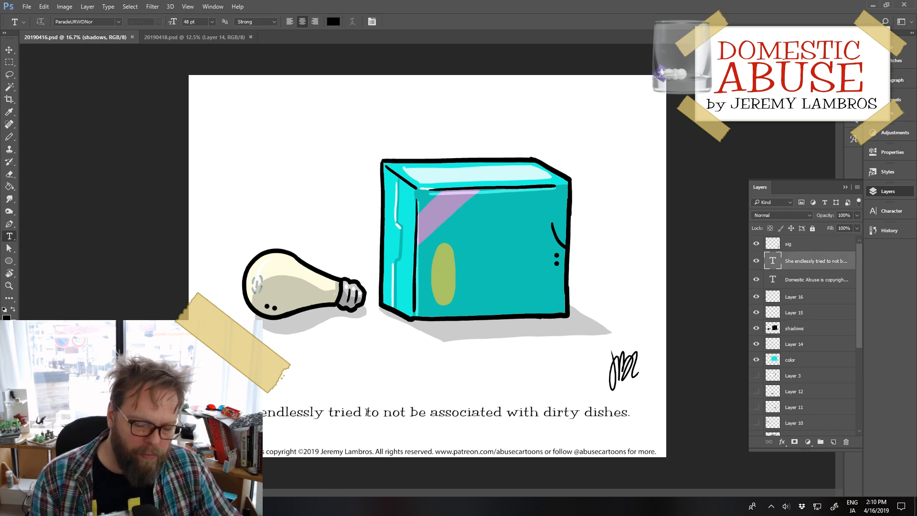
pyautogui.hotkey('ctrl', 'a')
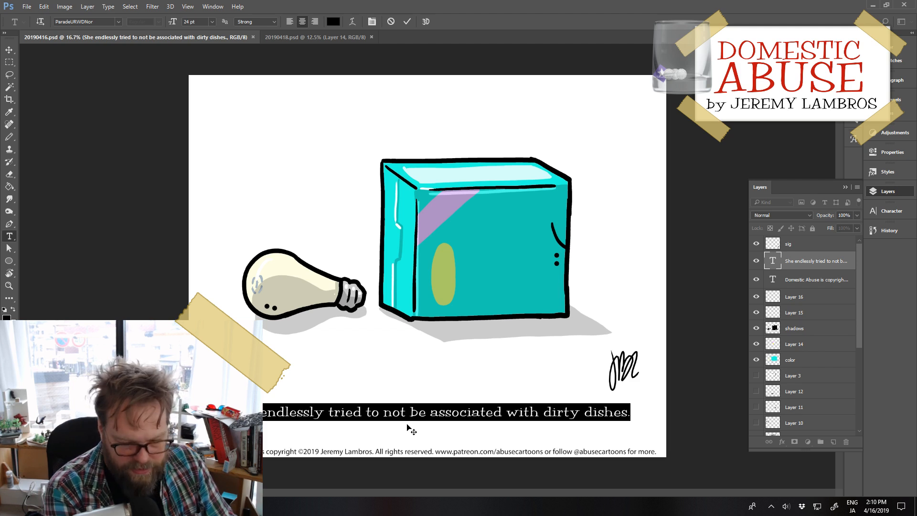
pyautogui.write('For a mo')
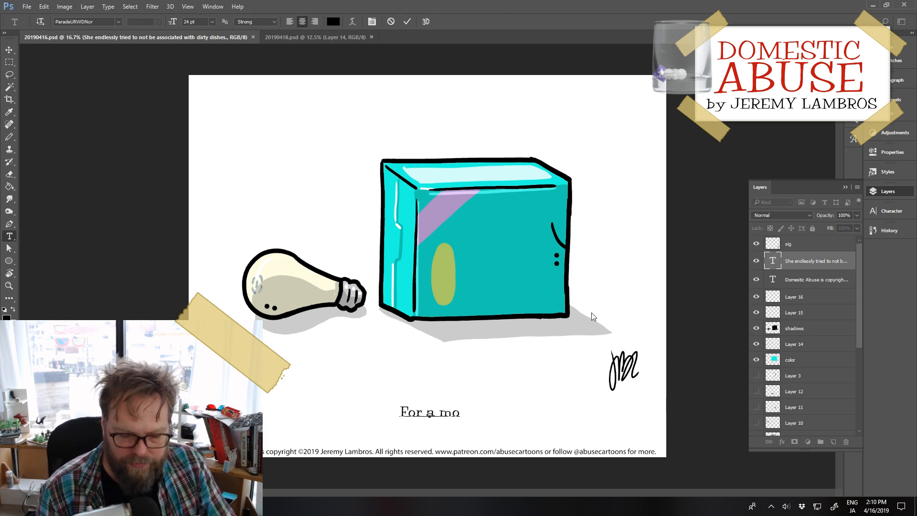
pyautogui.write('me')
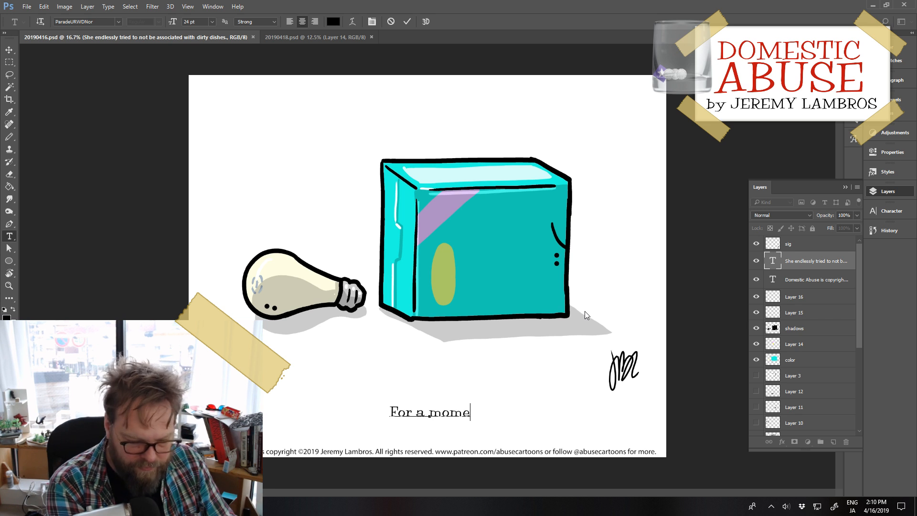
pyautogui.write('nt he t')
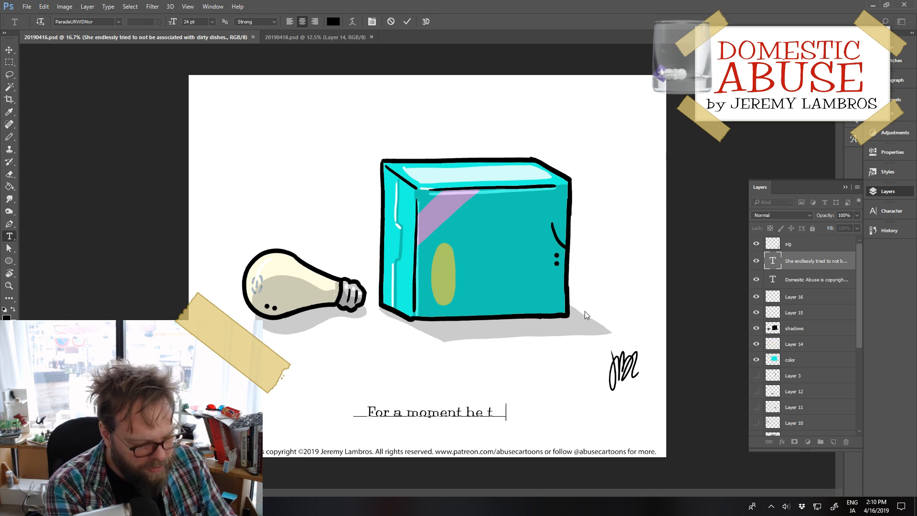
pyautogui.write('hought he was ')
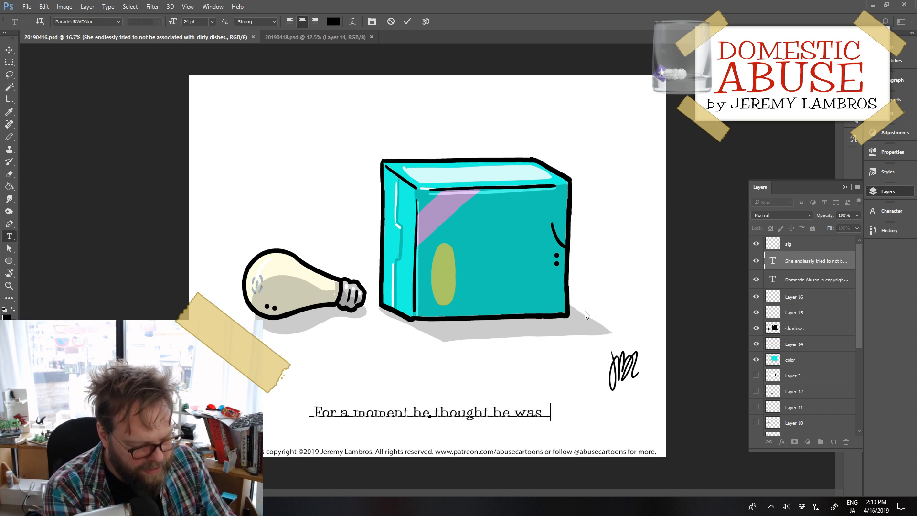
pyautogui.write('having an idea')
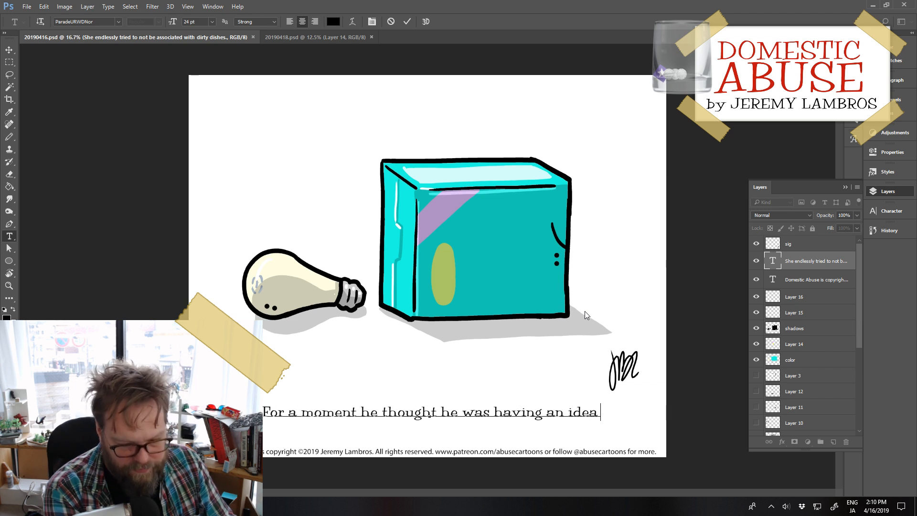
pyautogui.press('BackSpace')
pyautogui.write('.')
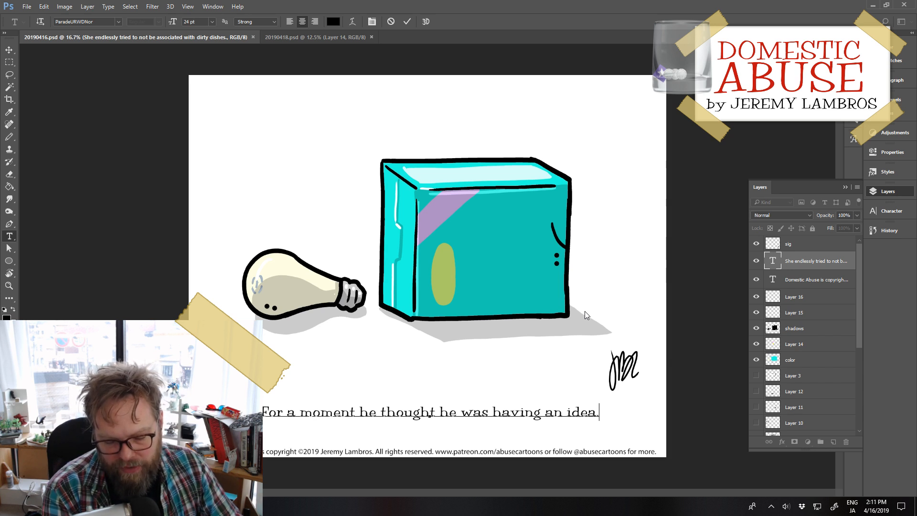
pyautogui.press('Left')
pyautogui.press('Left')
pyautogui.press('Left')
pyautogui.press('Left')
pyautogui.press('Left')
pyautogui.press('Left')
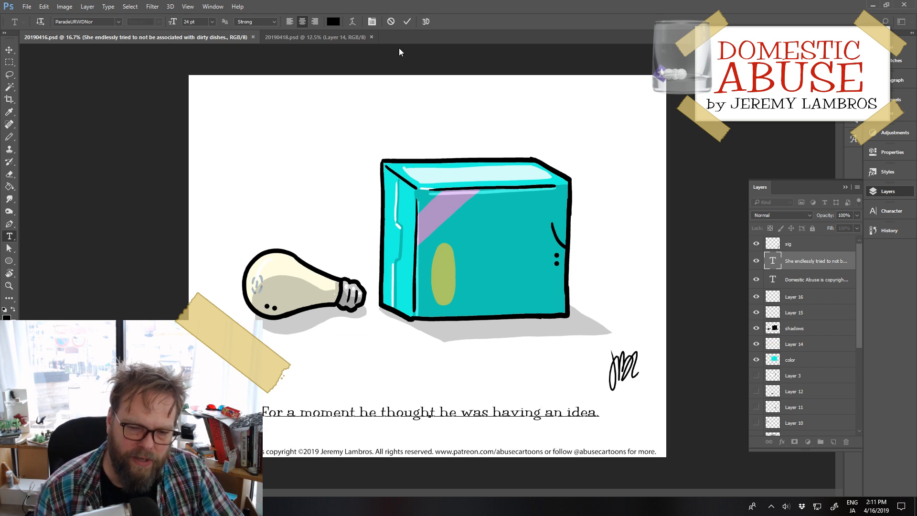
pyautogui.click(403, 22)
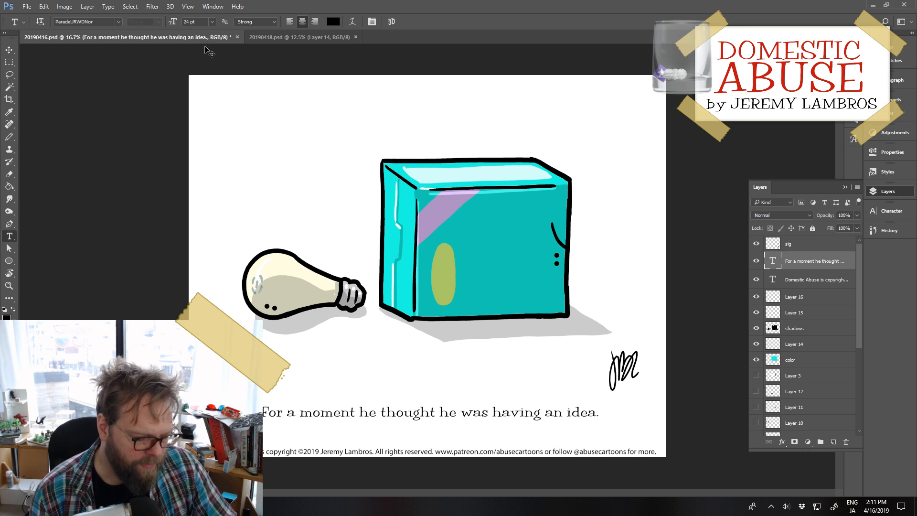
pyautogui.hotkey('ctrl', 's')
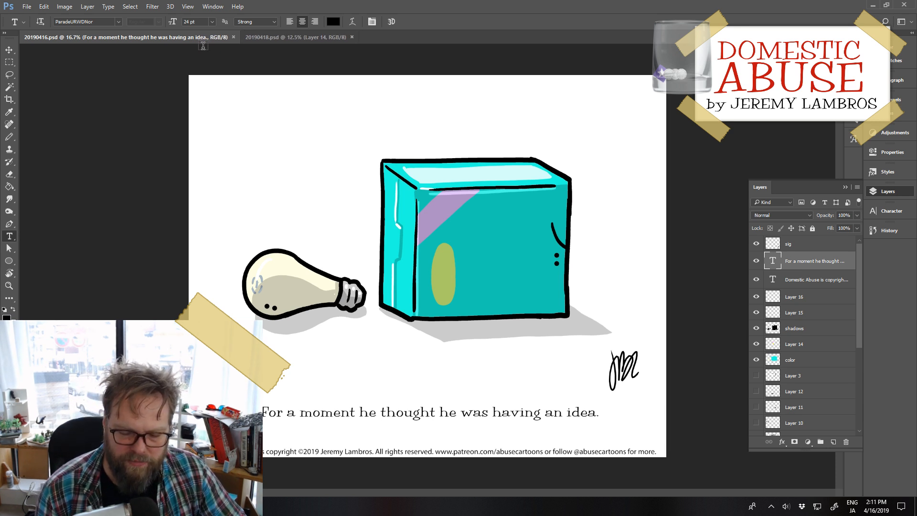
# Step: In 20190418.psd, replace the caption beneath the milk carton and cookies with "broken cookies"
pyautogui.click(274, 37)
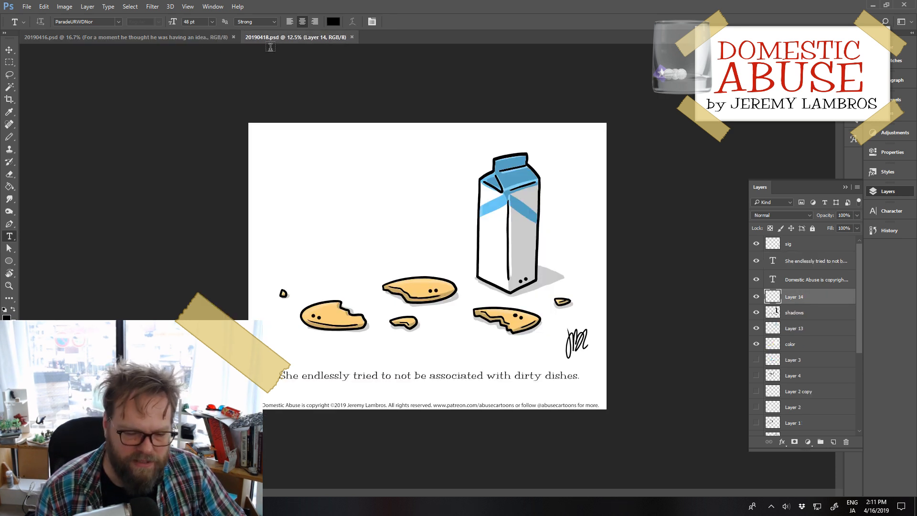
pyautogui.hotkey('ctrl', '+')
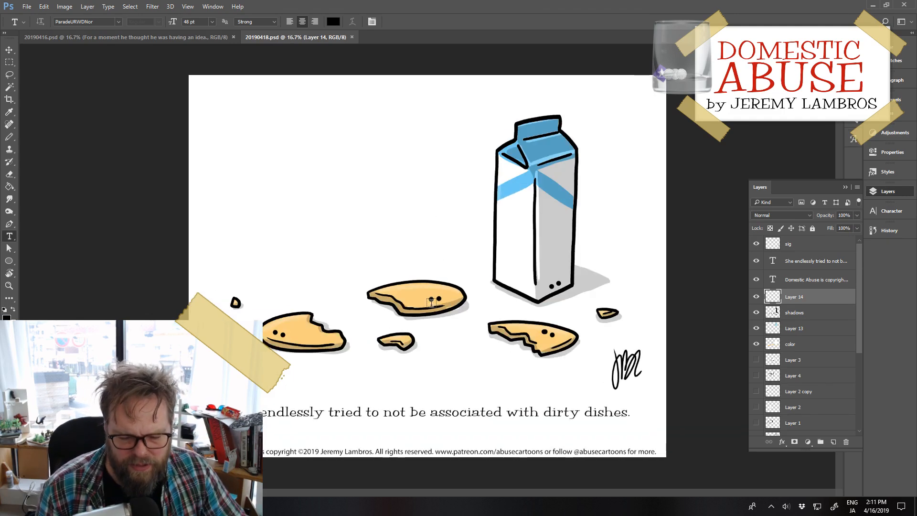
pyautogui.click(399, 412)
pyautogui.hotkey('ctrl', 'a')
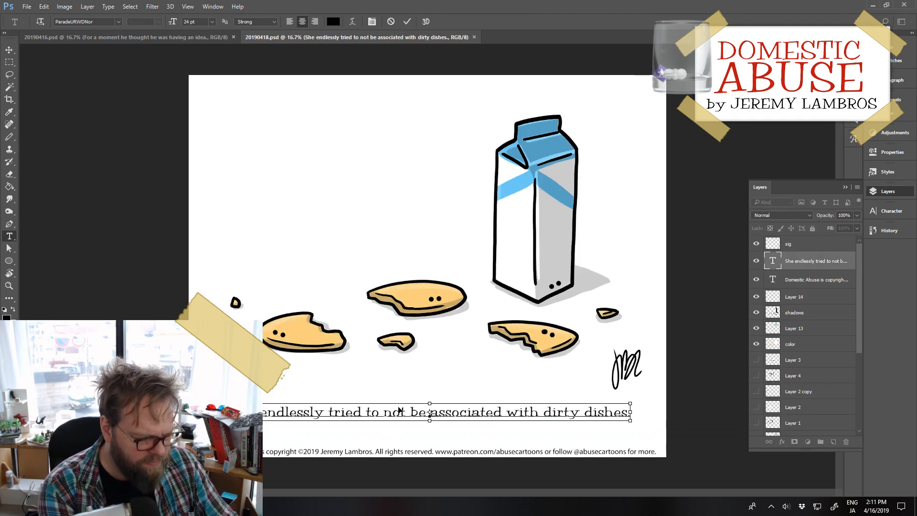
pyautogui.write('borken ')
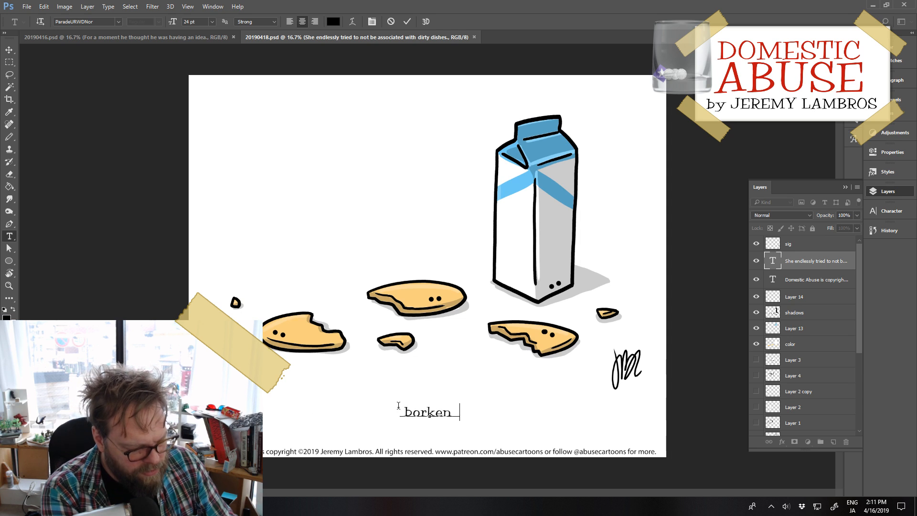
pyautogui.write('cokies')
pyautogui.press('Left')
pyautogui.press('Left')
pyautogui.press('Left')
pyautogui.press('Left')
pyautogui.press('Left')
pyautogui.press('Left')
pyautogui.press('Left')
pyautogui.press('Left')
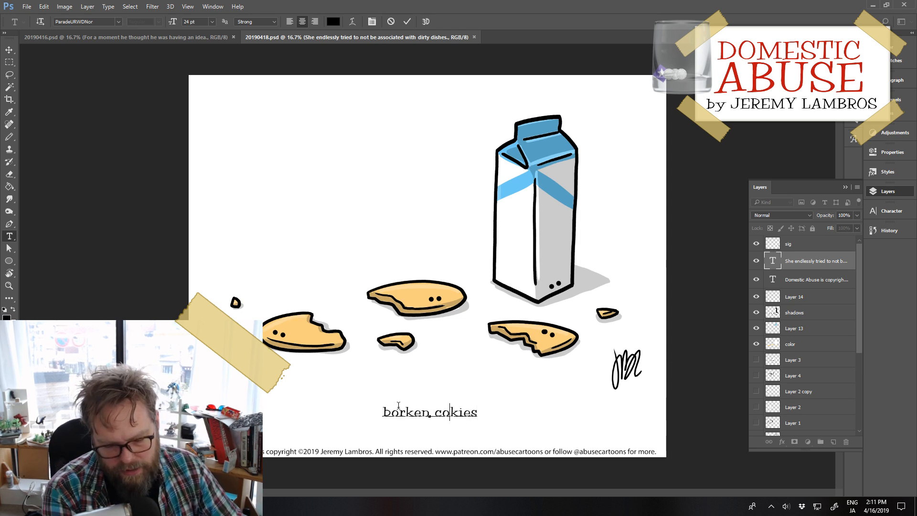
pyautogui.press('BackSpace')
pyautogui.press('BackSpace')
pyautogui.write('ro')
pyautogui.press('Left')
pyautogui.press('Left')
pyautogui.press('Right')
pyautogui.press('Right')
pyautogui.press('Right')
pyautogui.press('Right')
pyautogui.press('Right')
pyautogui.press('Right')
pyautogui.press('Right')
pyautogui.write('o')
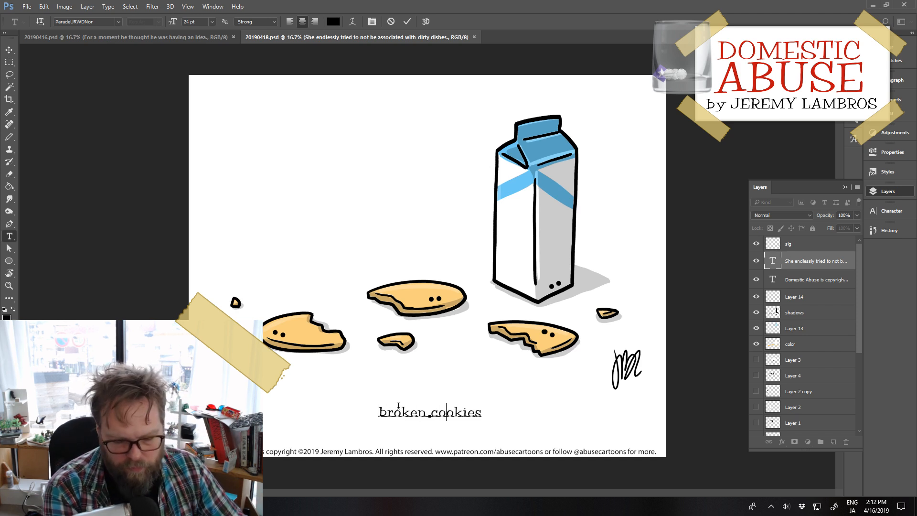
# Step: Insert "Spoiled milk and" at the start of the caption, before "broken cookies"
pyautogui.press('Left')
pyautogui.press('Left')
pyautogui.press('Left')
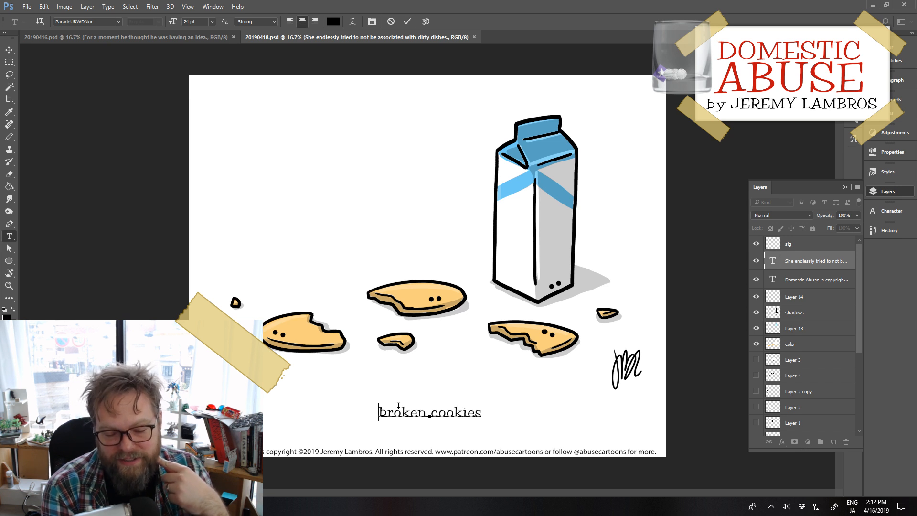
pyautogui.write('Spo')
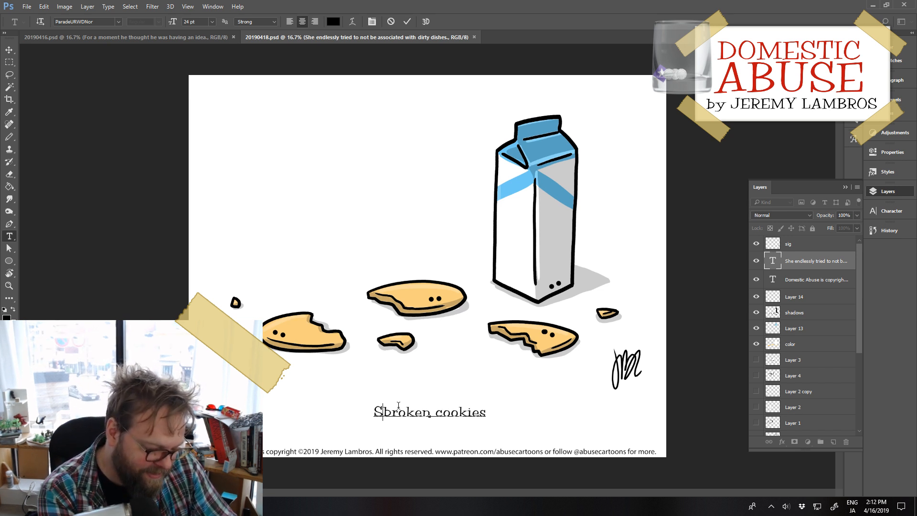
pyautogui.write('iled milk ')
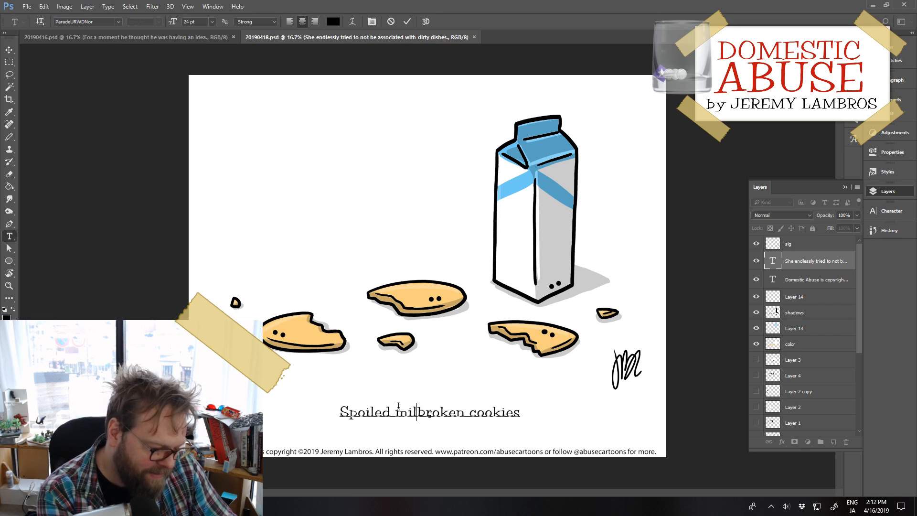
pyautogui.write('and')
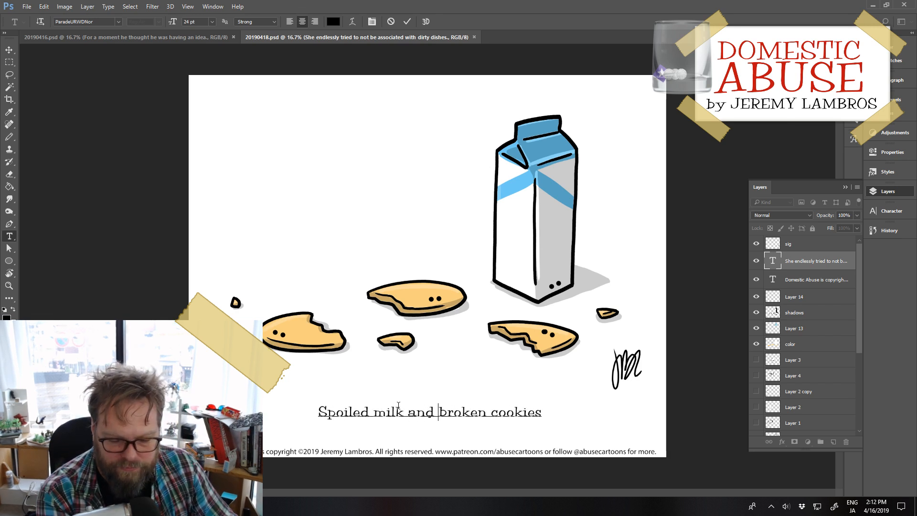
# Step: Finish the caption by adding "comforted no one." after "cookies" and commit the text
pyautogui.press('Right')
pyautogui.press('Right')
pyautogui.press('Right')
pyautogui.press('Right')
pyautogui.press('Right')
pyautogui.press('Right')
pyautogui.press('Right')
pyautogui.press('Right')
pyautogui.press('Right')
pyautogui.press('Right')
pyautogui.press('Right')
pyautogui.press('Right')
pyautogui.press('Right')
pyautogui.press('Right')
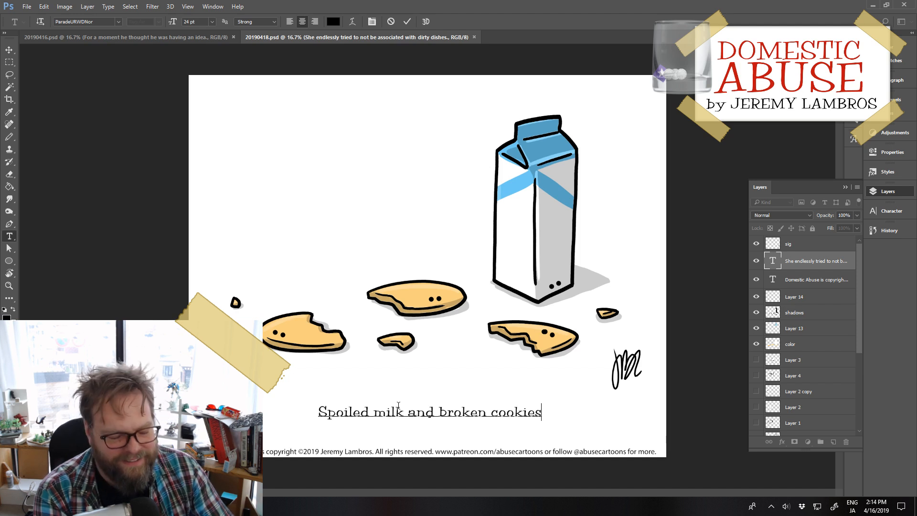
pyautogui.write('cookies comforte')
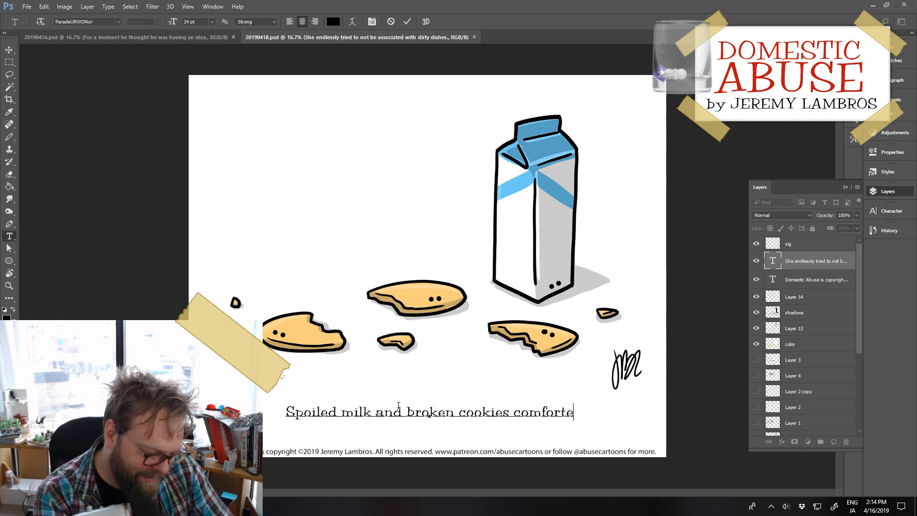
pyautogui.write('d no ')
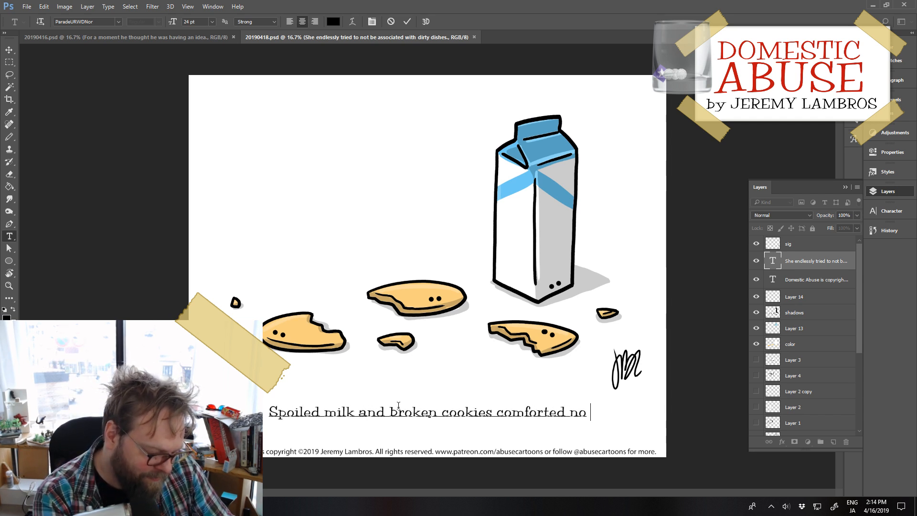
pyautogui.write('one.')
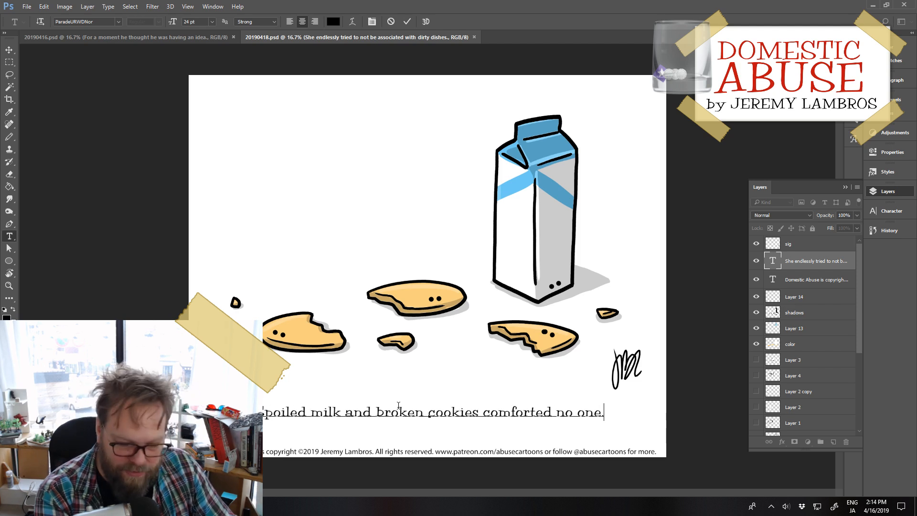
pyautogui.press('Left')
pyautogui.press('Left')
pyautogui.press('Left')
pyautogui.press('Left')
pyautogui.press('Left')
pyautogui.press('Left')
pyautogui.press('Left')
pyautogui.press('Left')
pyautogui.press('Left')
pyautogui.press('Left')
pyautogui.press('Left')
pyautogui.press('Left')
pyautogui.press('Left')
pyautogui.press('Left')
pyautogui.press('Left')
pyautogui.press('Left')
pyautogui.press('Left')
pyautogui.press('Left')
pyautogui.press('Left')
pyautogui.press('Left')
pyautogui.press('Left')
pyautogui.press('Left')
pyautogui.press('Left')
pyautogui.press('Left')
pyautogui.press('Left')
pyautogui.press('Left')
pyautogui.press('Left')
pyautogui.press('Left')
pyautogui.press('Left')
pyautogui.press('Left')
pyautogui.press('Left')
pyautogui.press('Left')
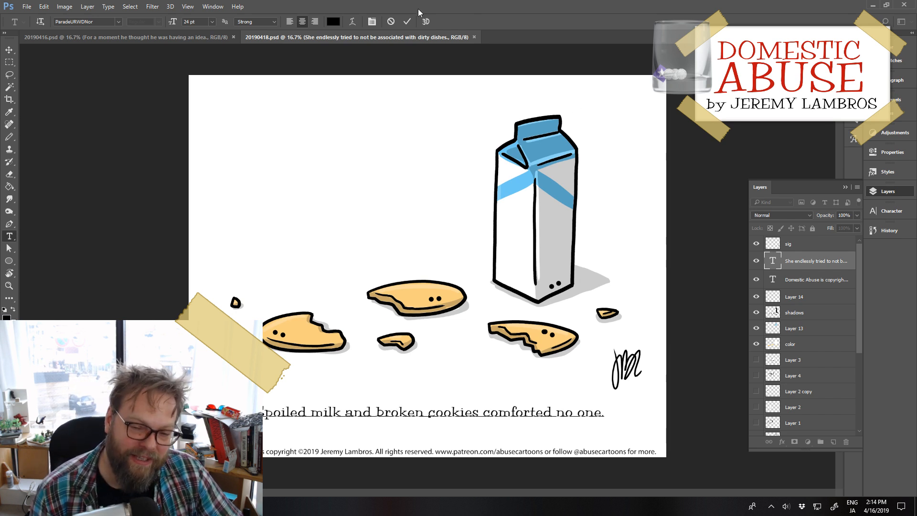
pyautogui.click(407, 21)
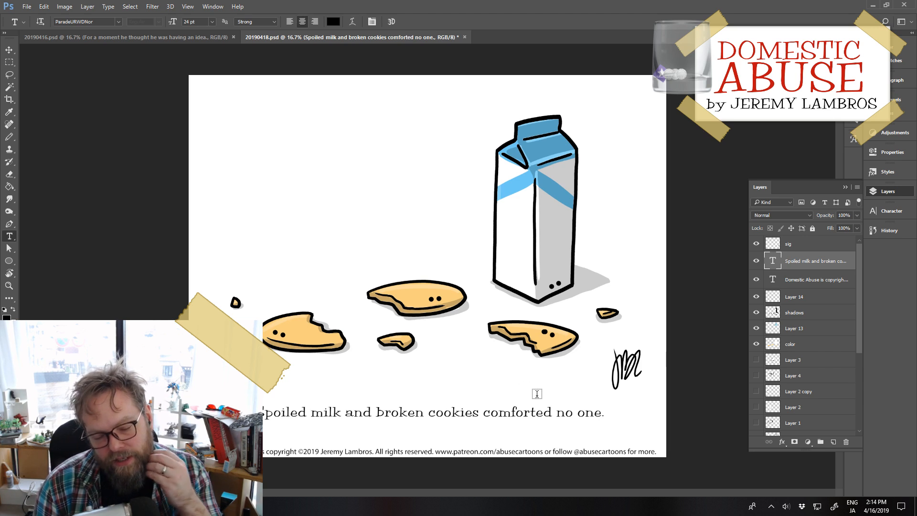
pyautogui.click(177, 38)
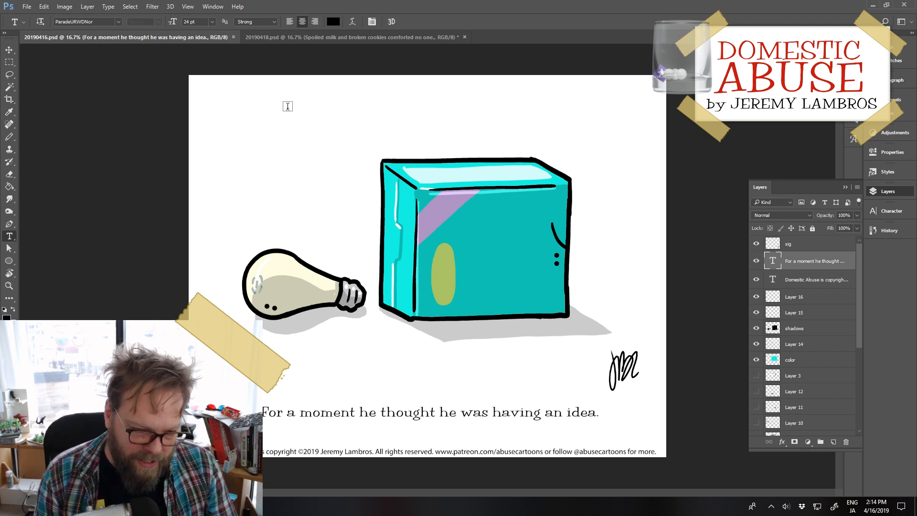
pyautogui.click(307, 37)
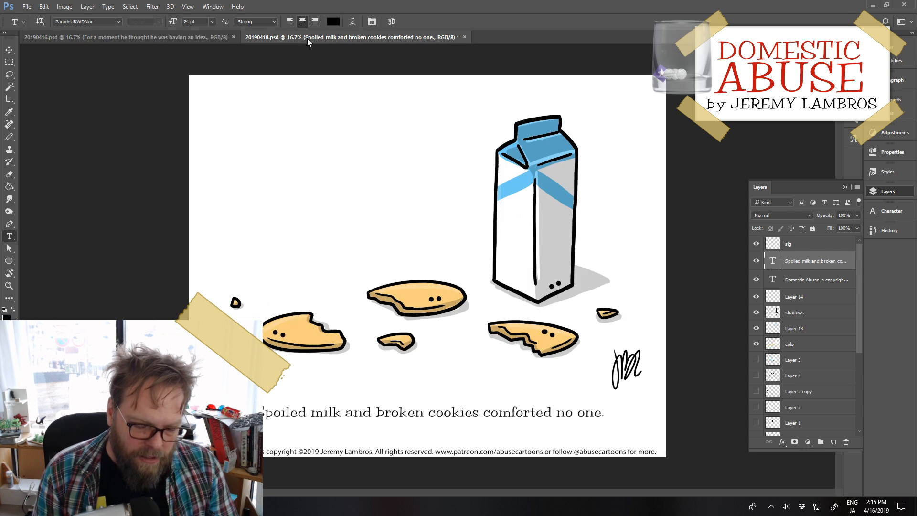